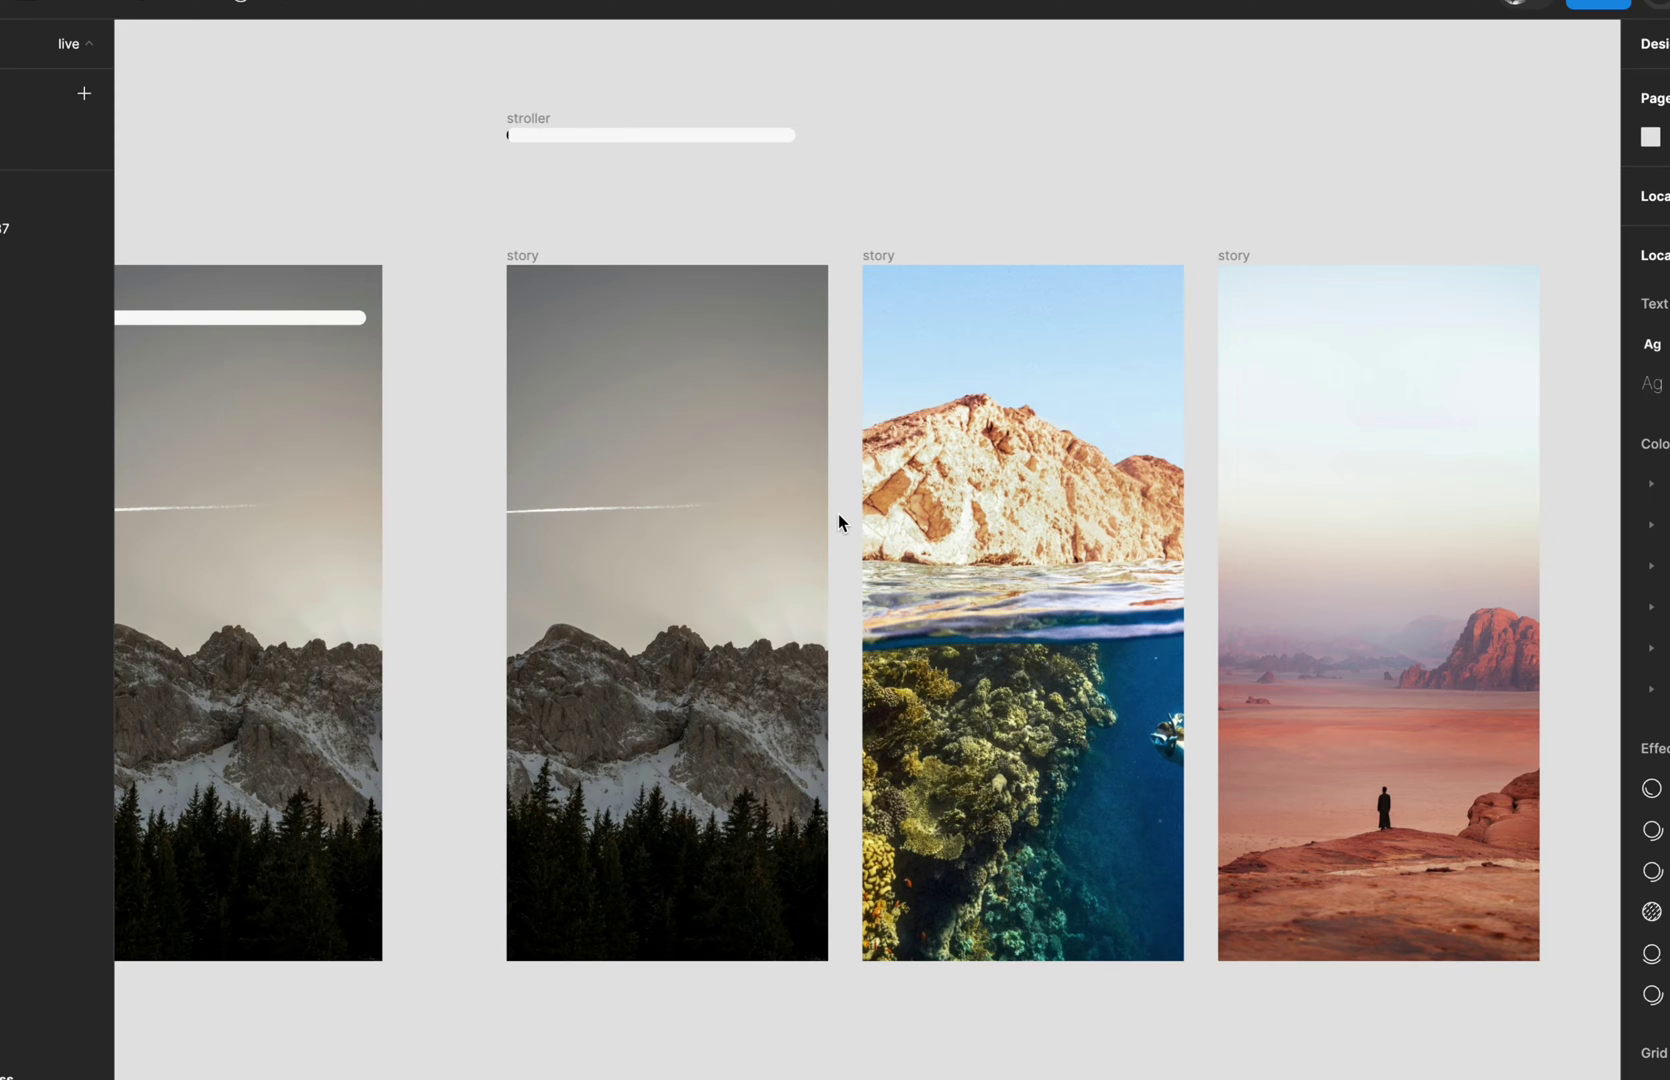
- Try to move the nested mountain photo sideways inside the story frame that holds the progress bar, and undo the move
scroll(855, 520, "left", 6)
left_click(485, 427)
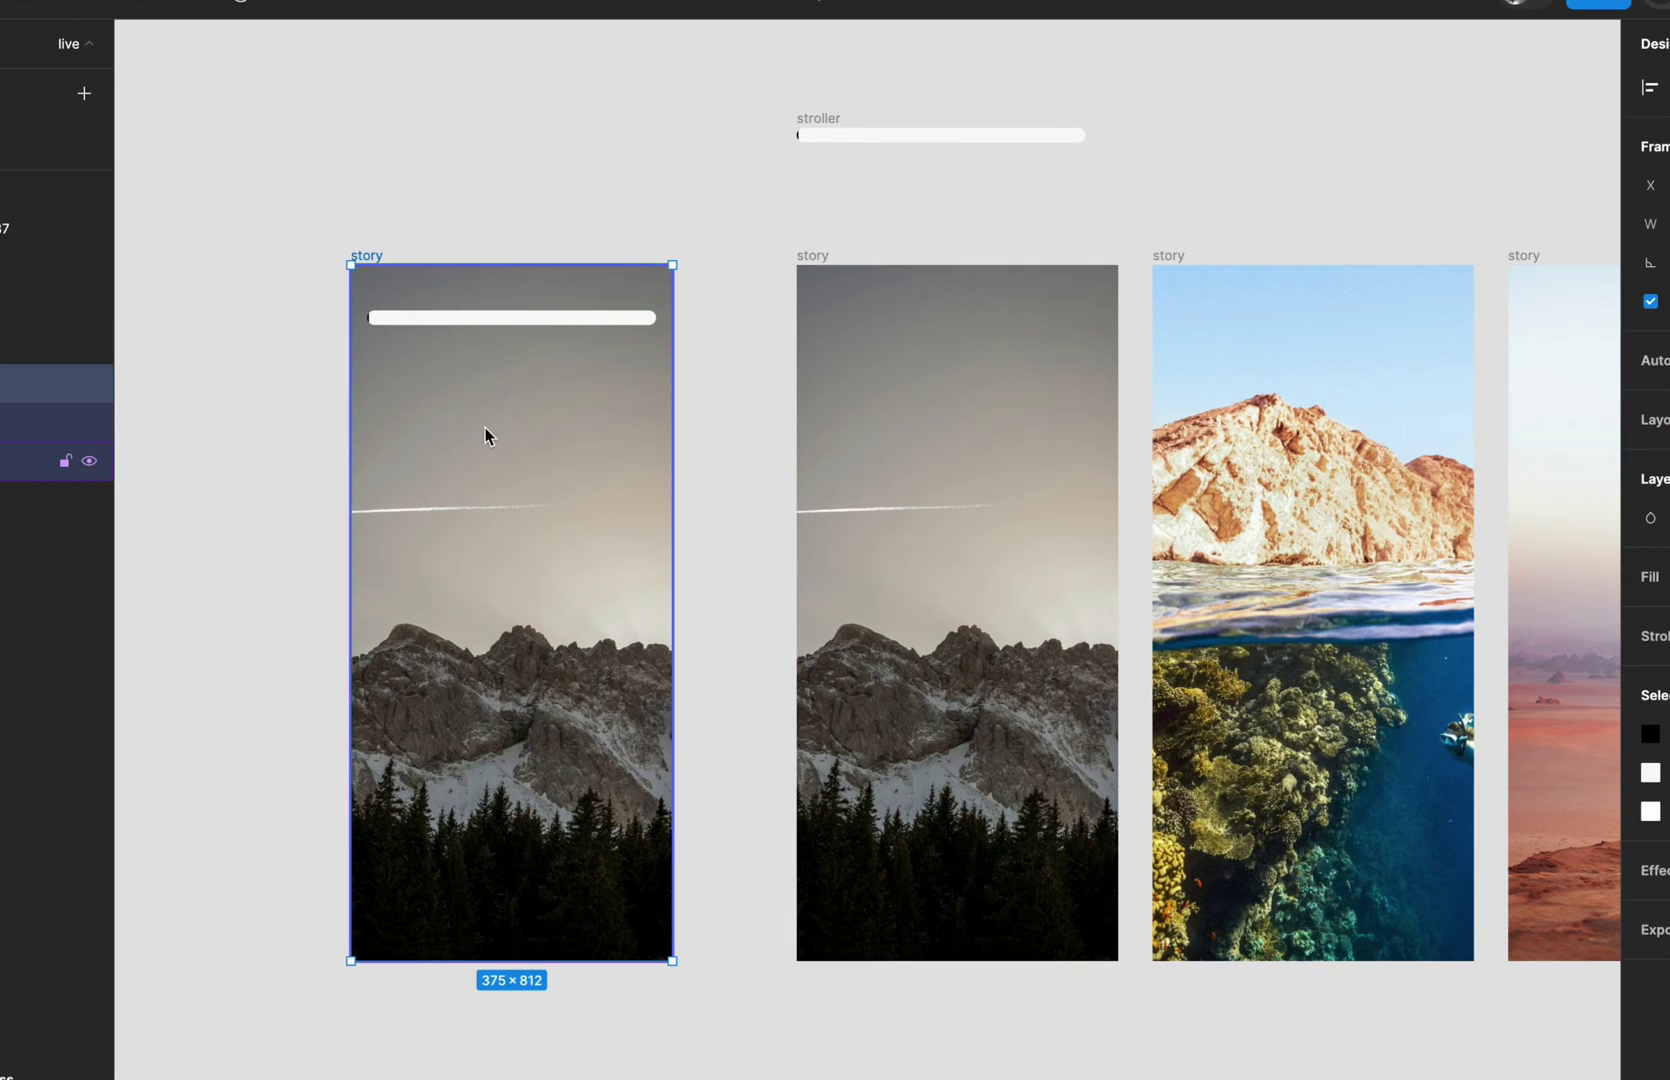
left_click_drag(410, 462, 514, 459)
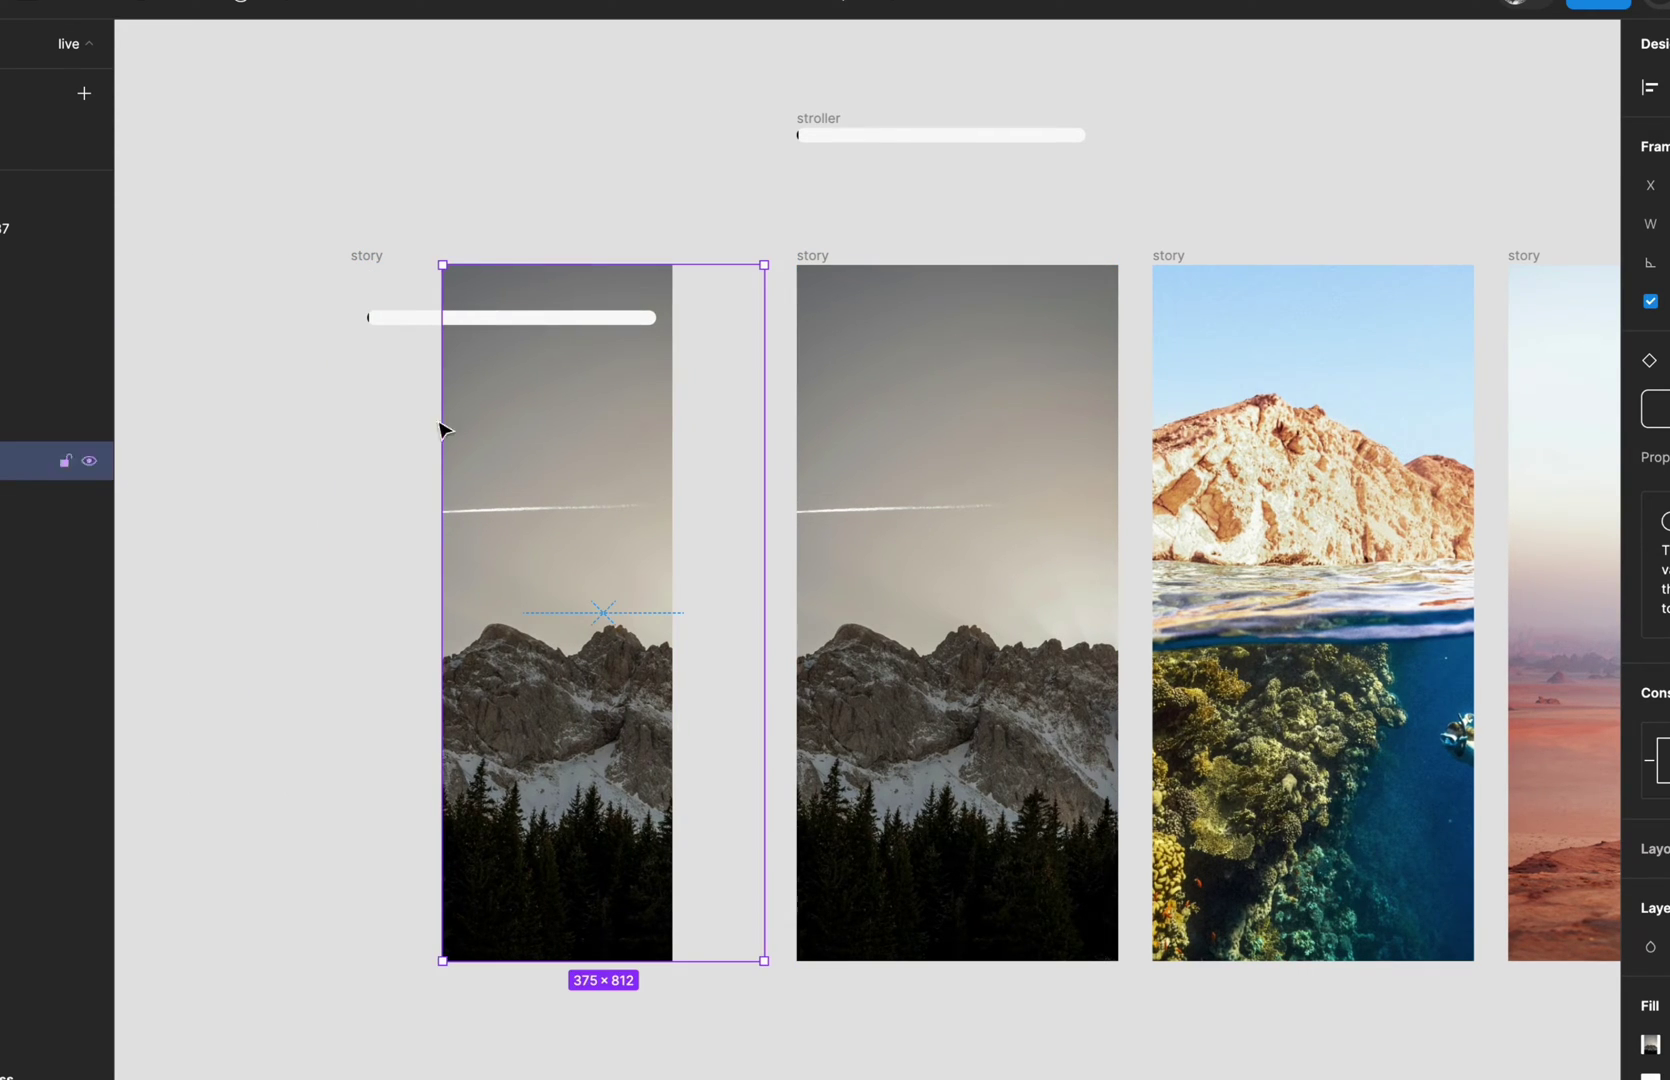
left_click(366, 258)
left_click(533, 382)
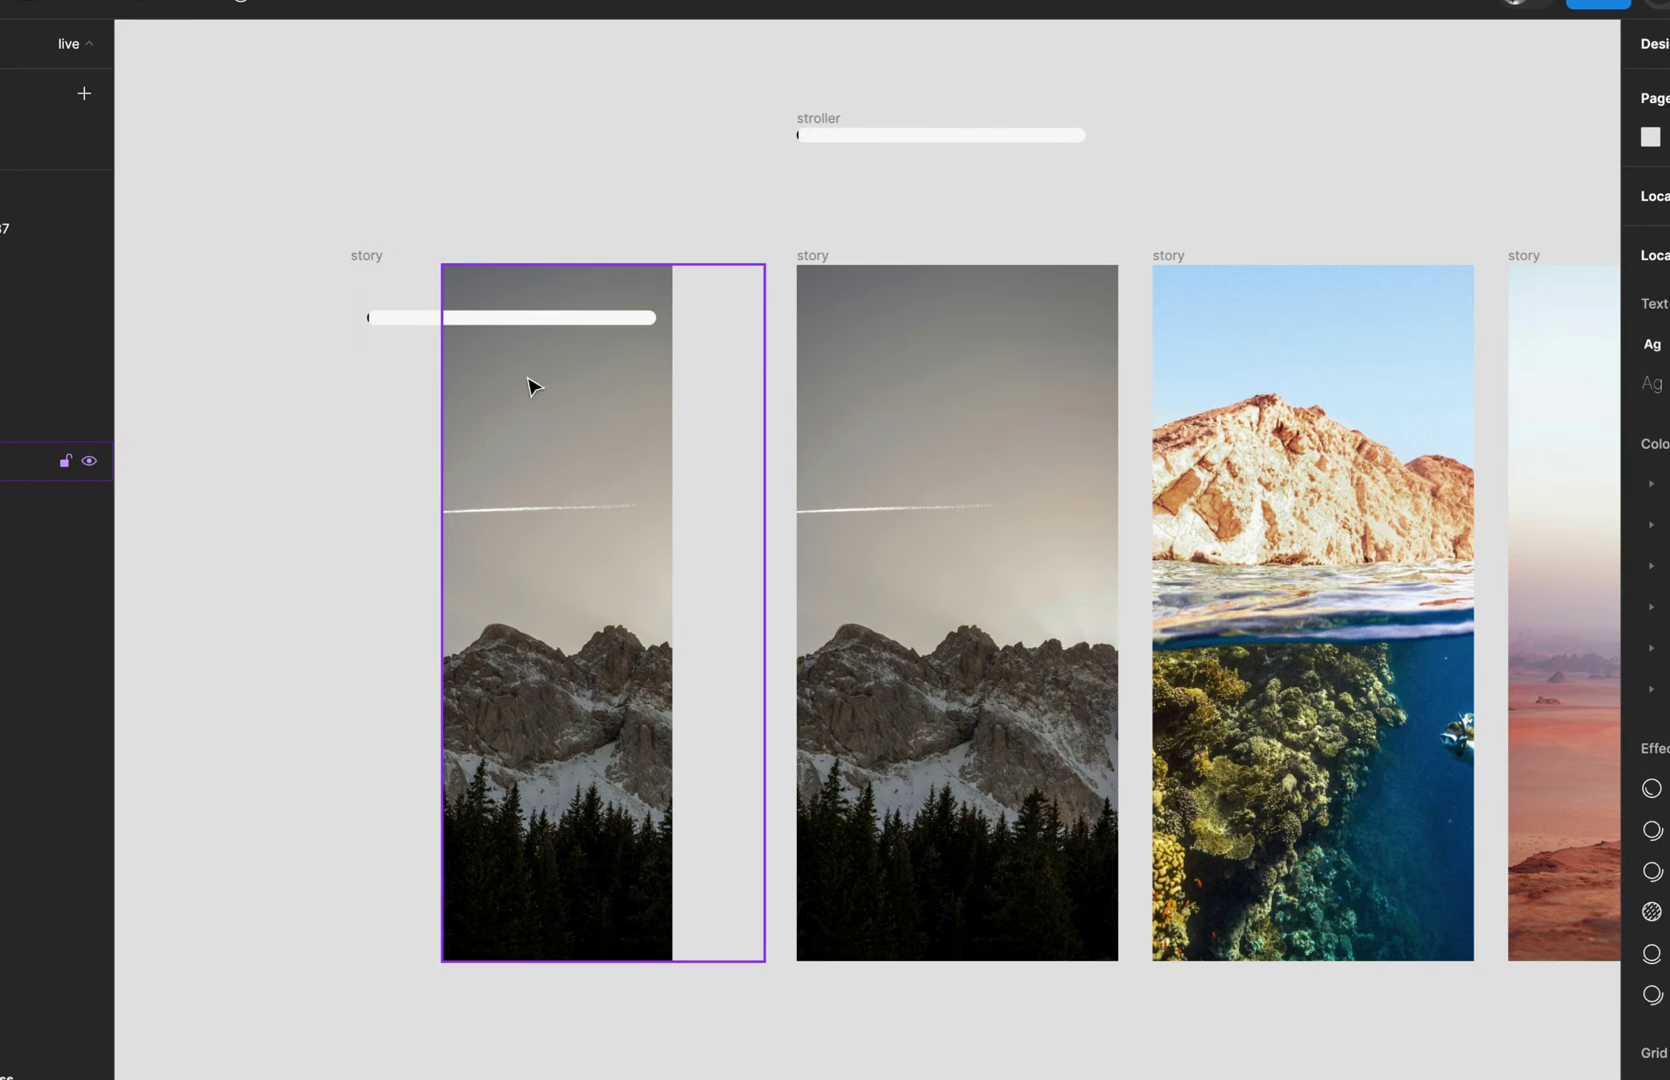
key("super+z")
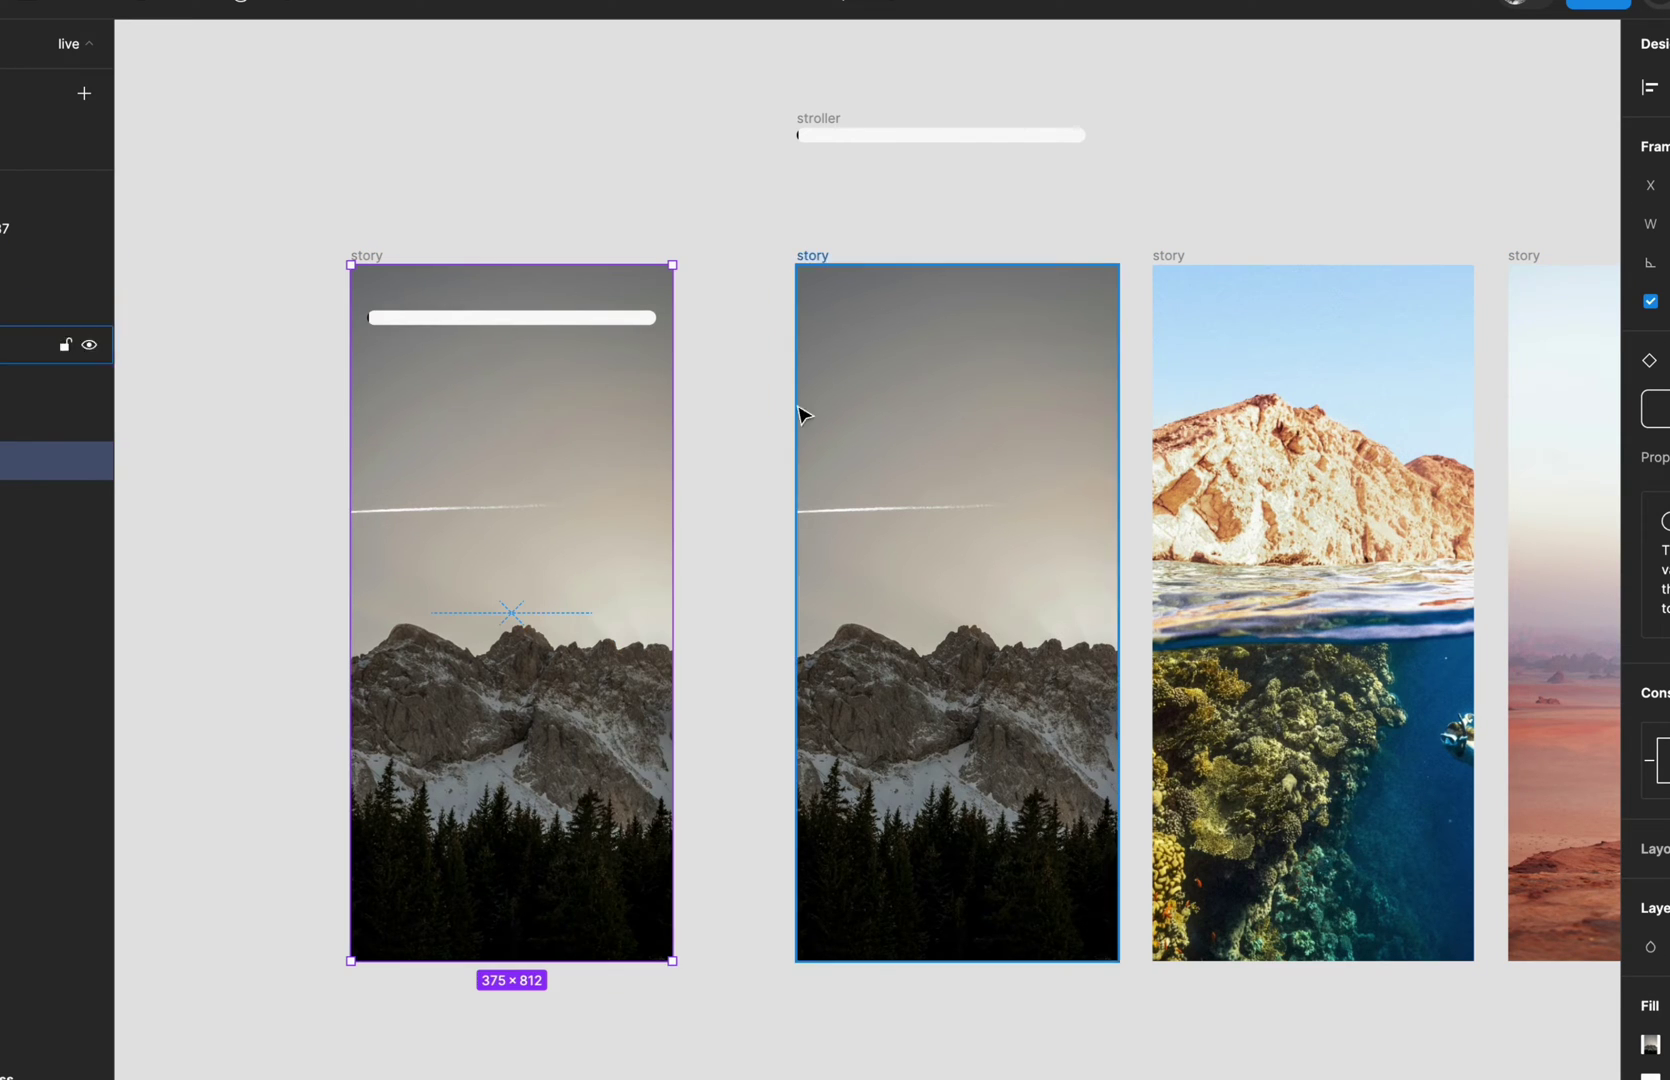
- Detach the nested mountain photo instance inside the story frame with the progress bar, and clear the selection
right_click(585, 393)
left_click(676, 884)
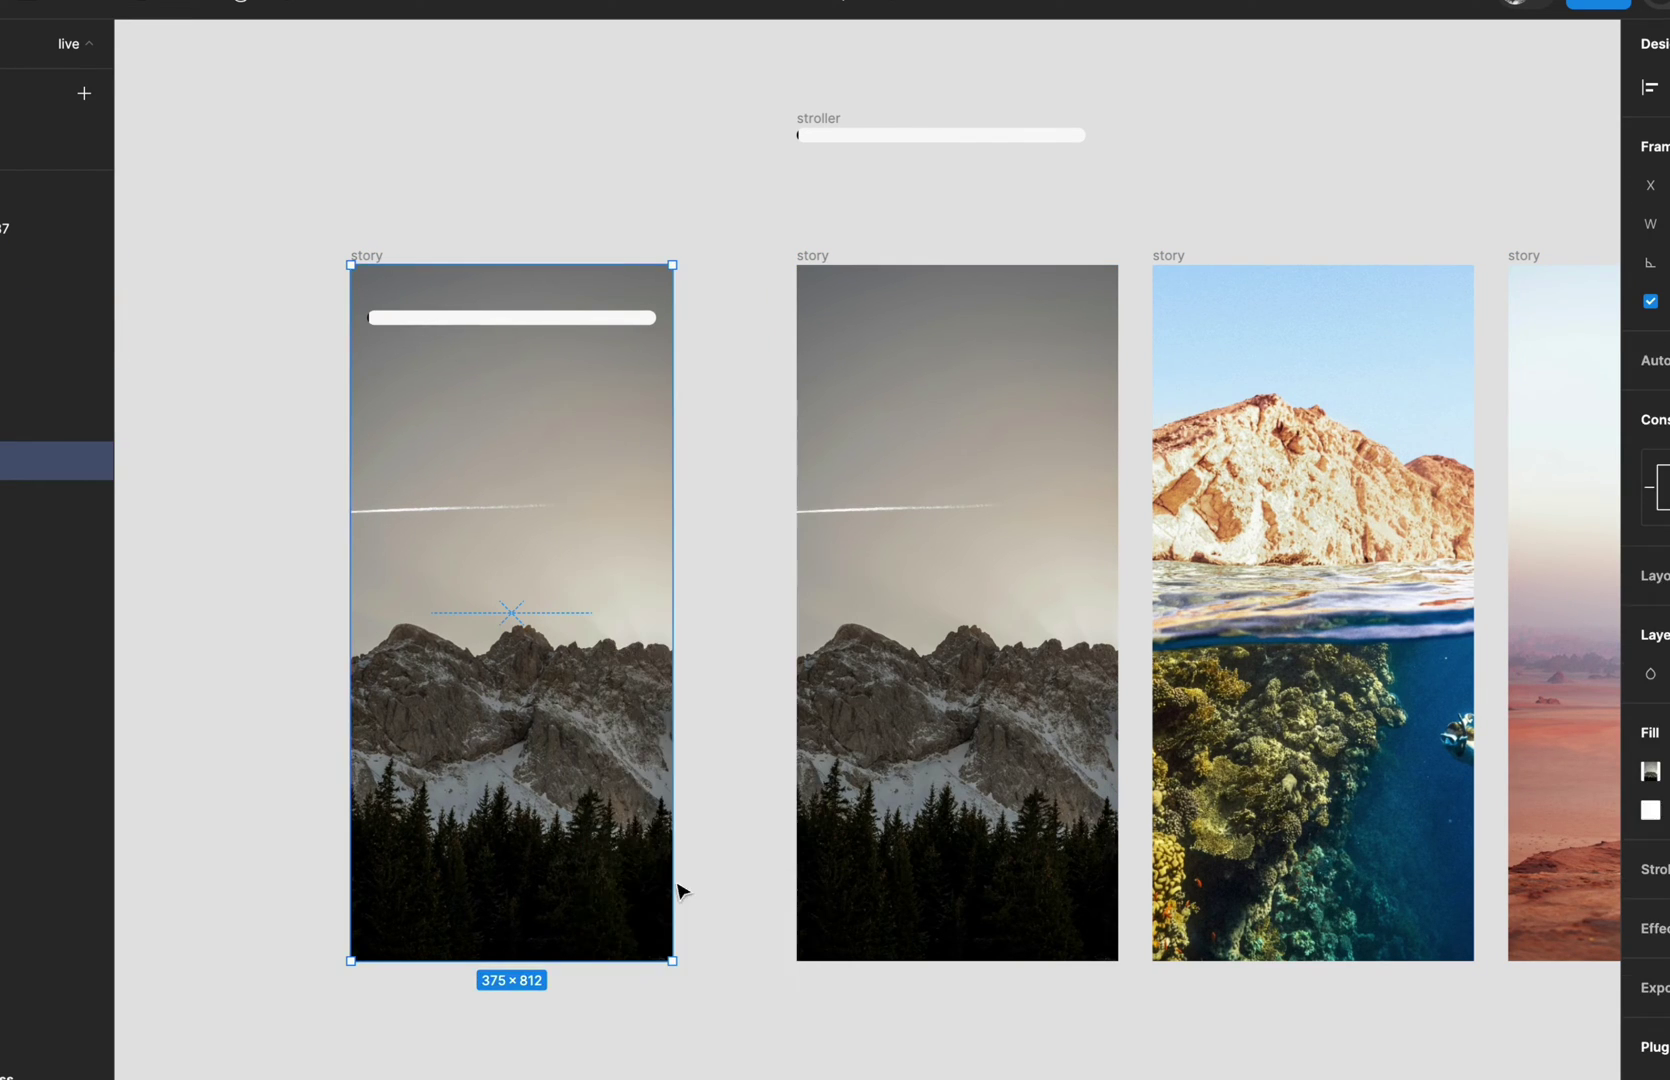
left_click(719, 637)
left_click(572, 490)
left_click(727, 462)
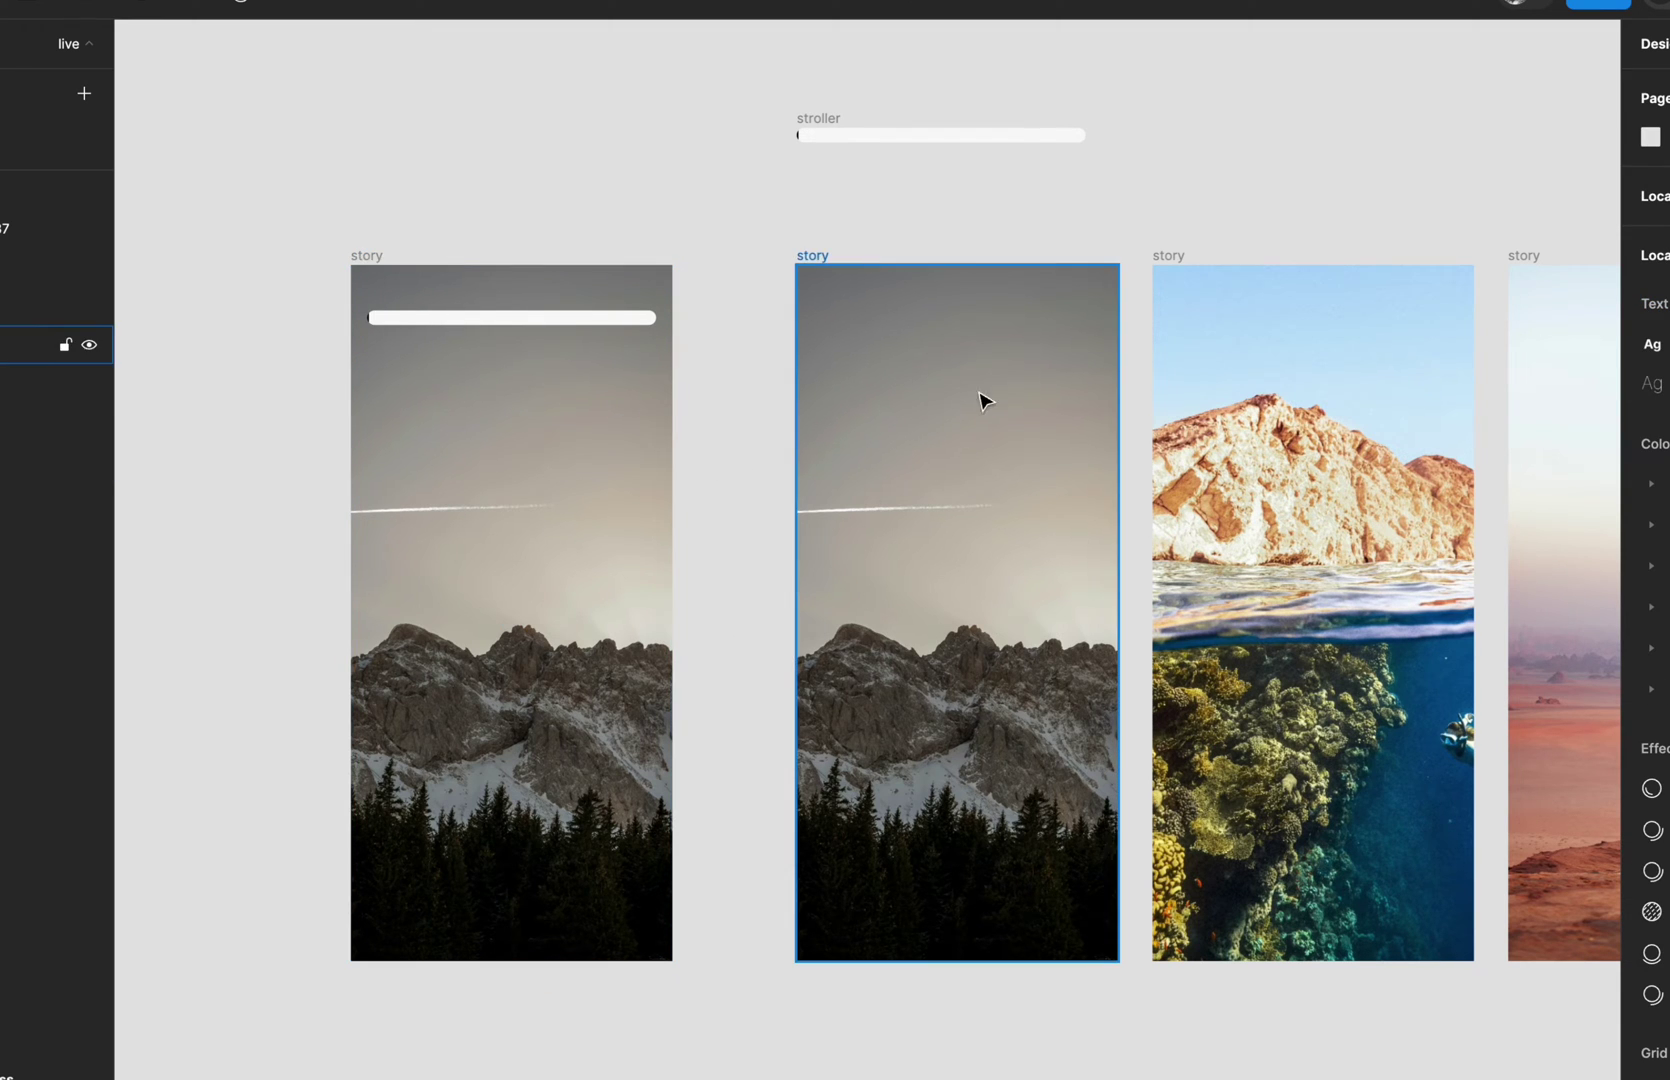
- Draw a new frame beside the desert story, align it with the row, and size it to 375 × 812
scroll(984, 398, "right", 5)
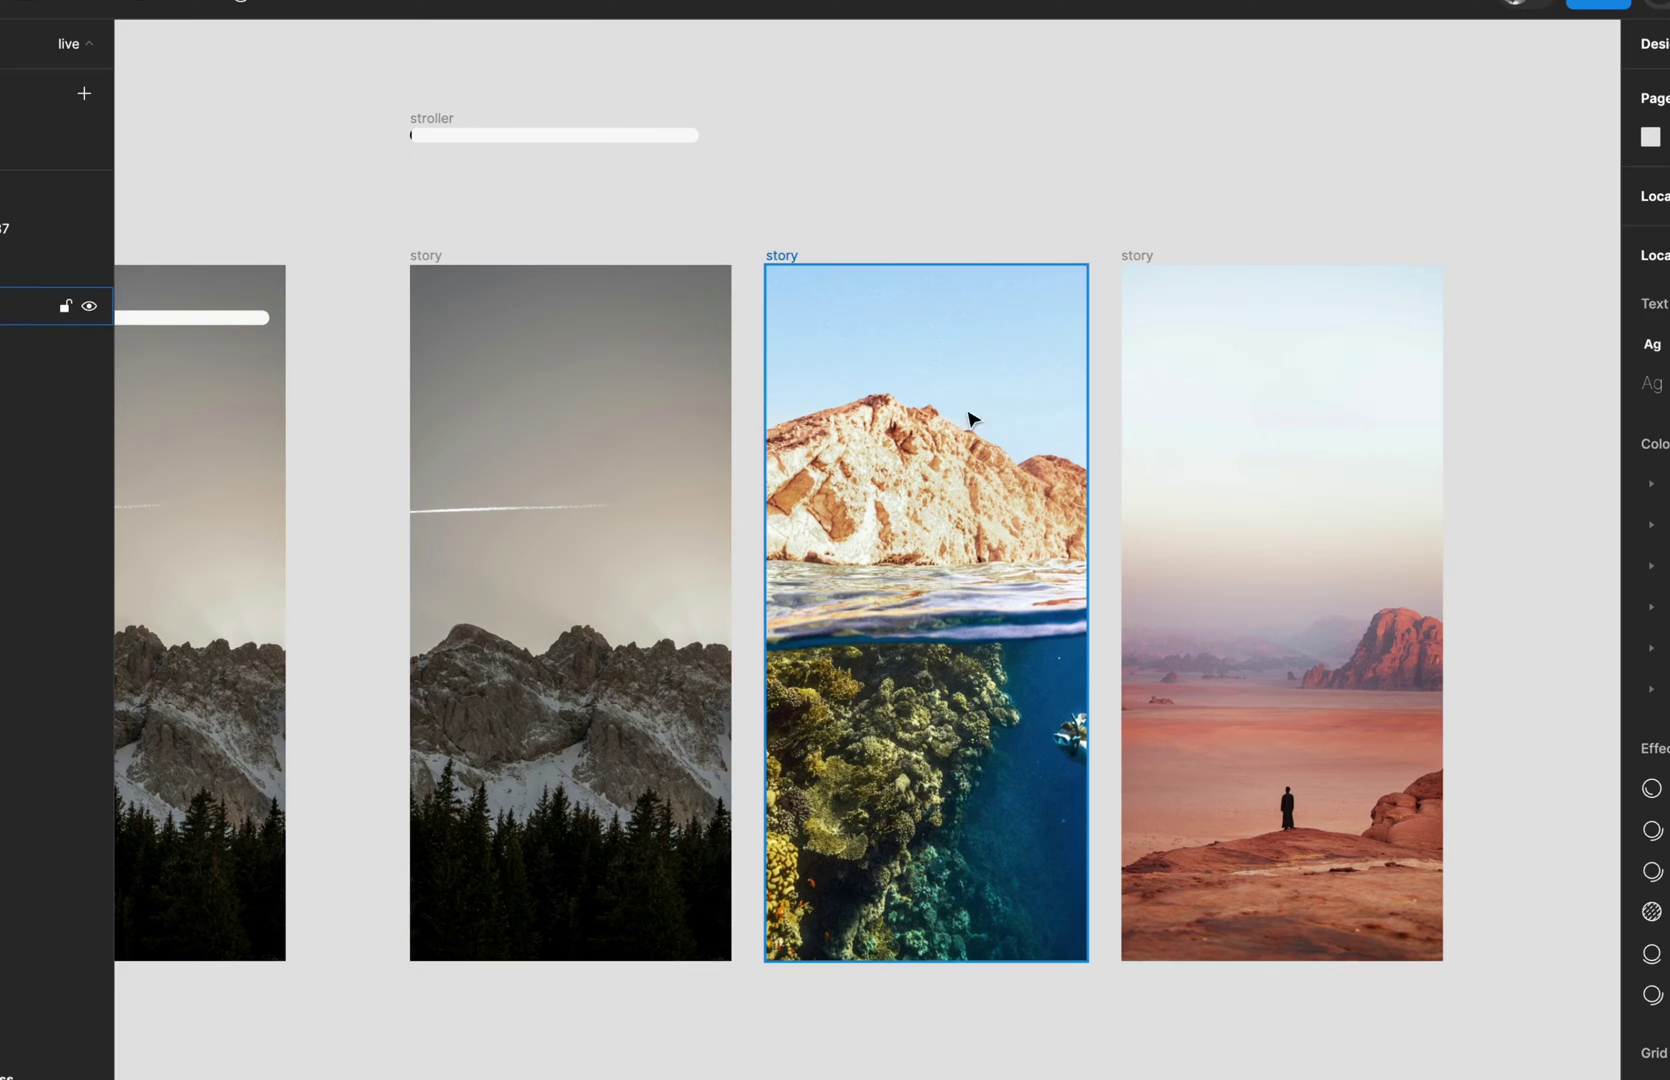
scroll(1037, 424, "right", 6)
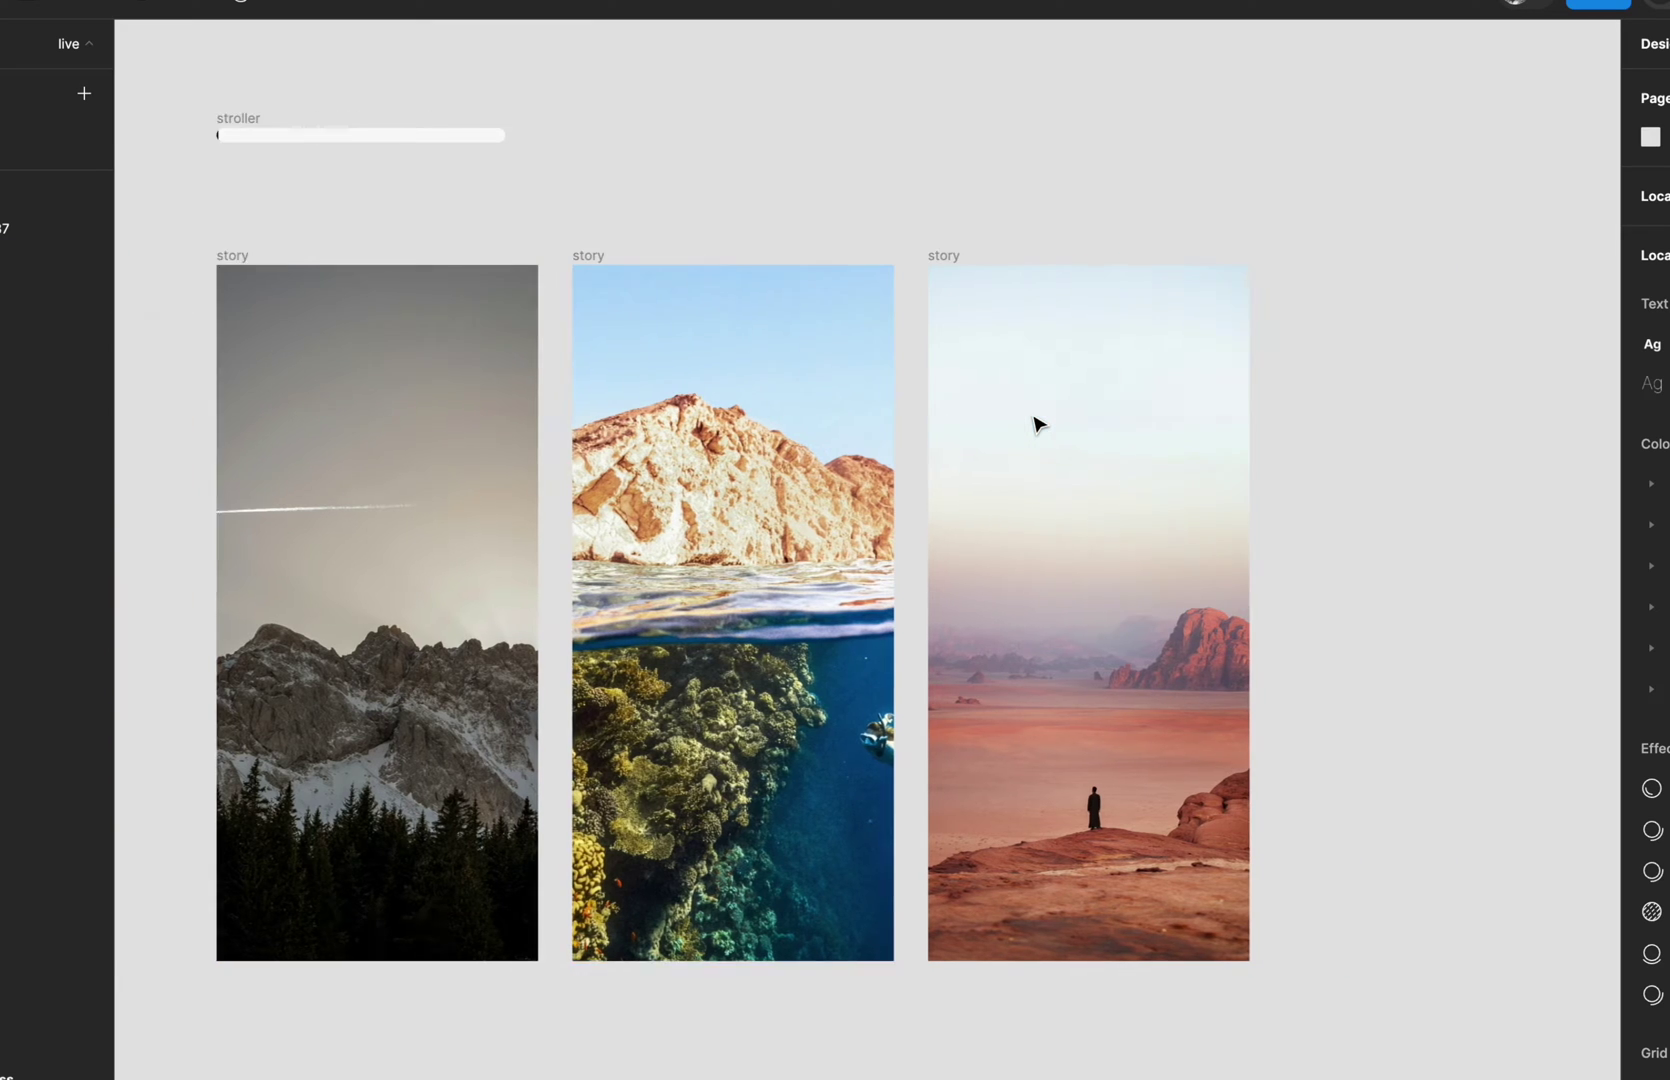
key("f")
left_click_drag(1037, 276, 1365, 962)
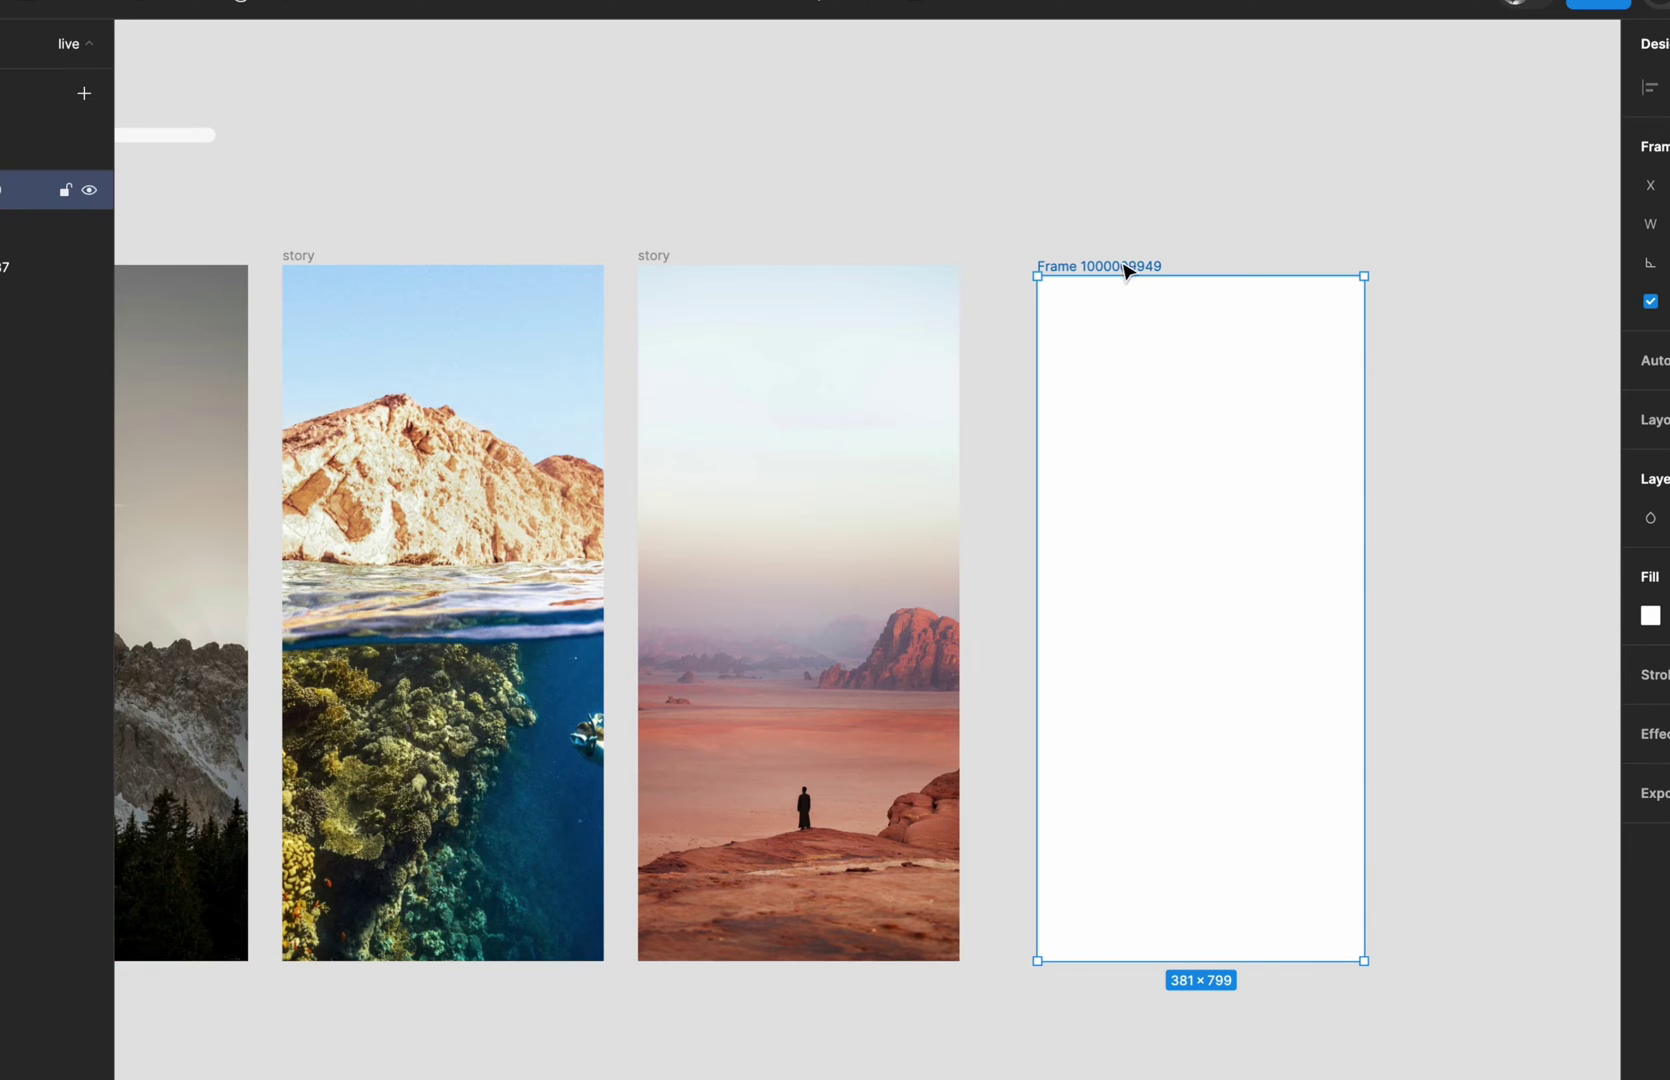
left_click_drag(1128, 276, 1126, 262)
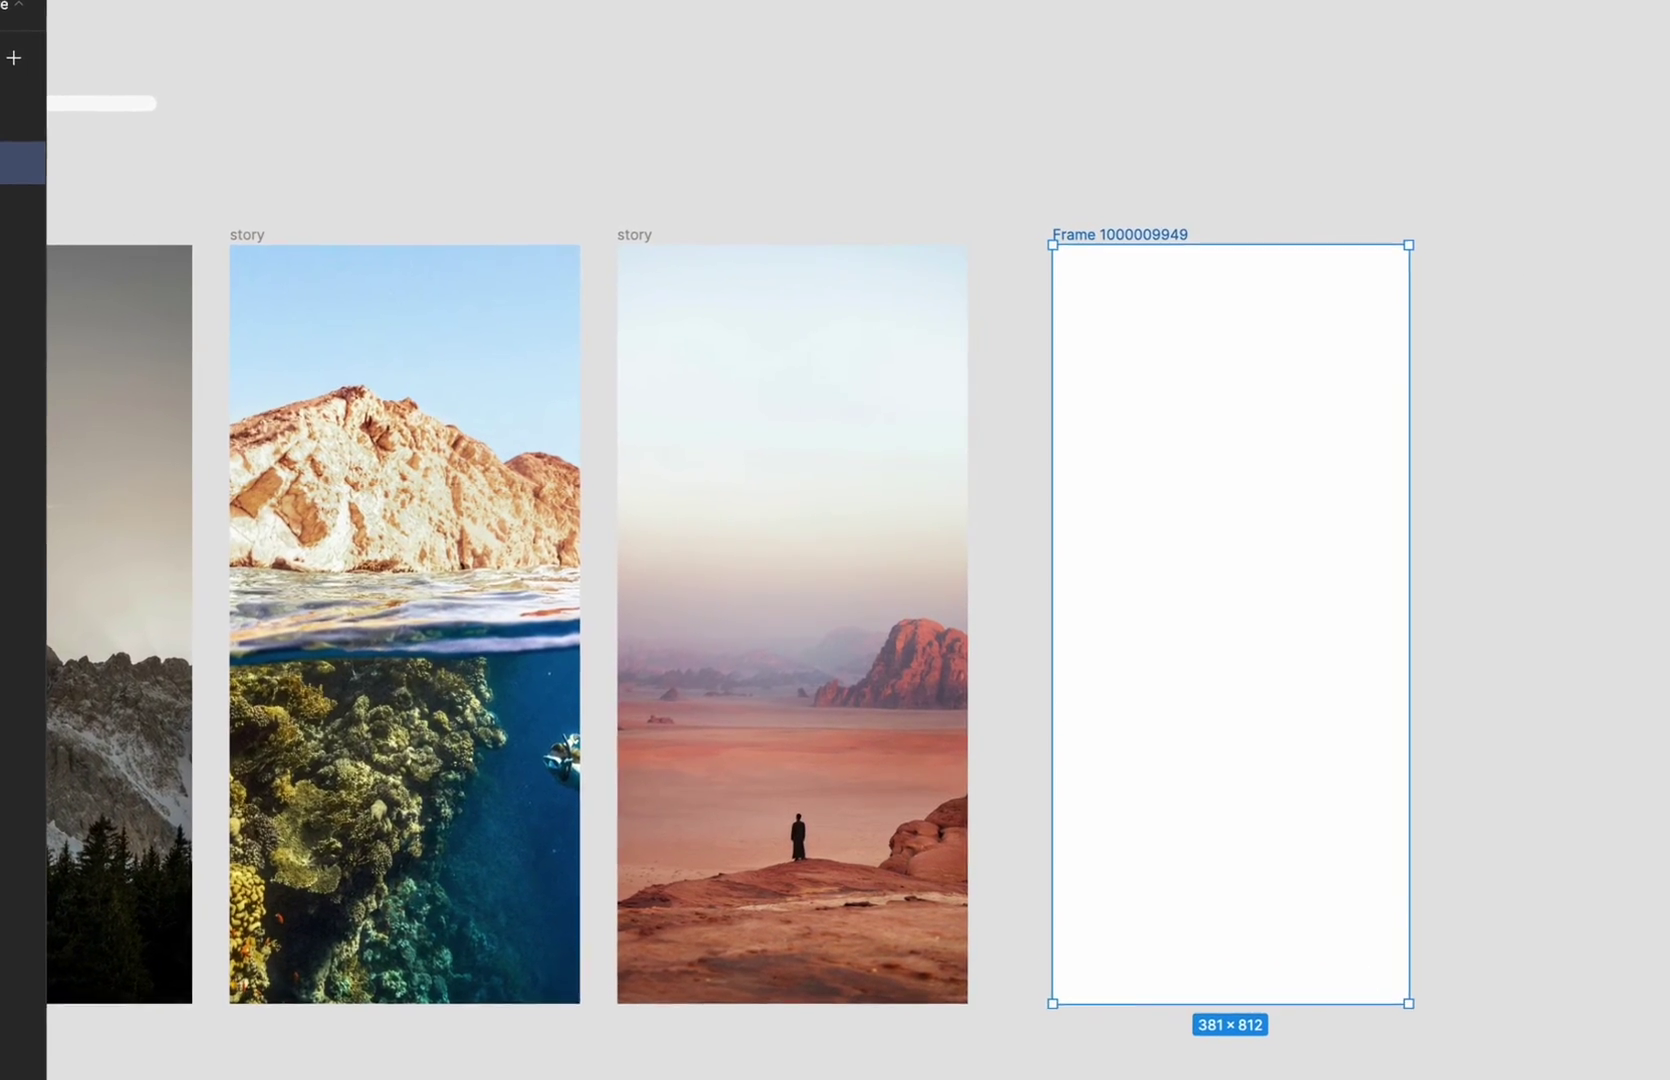
key("Escape")
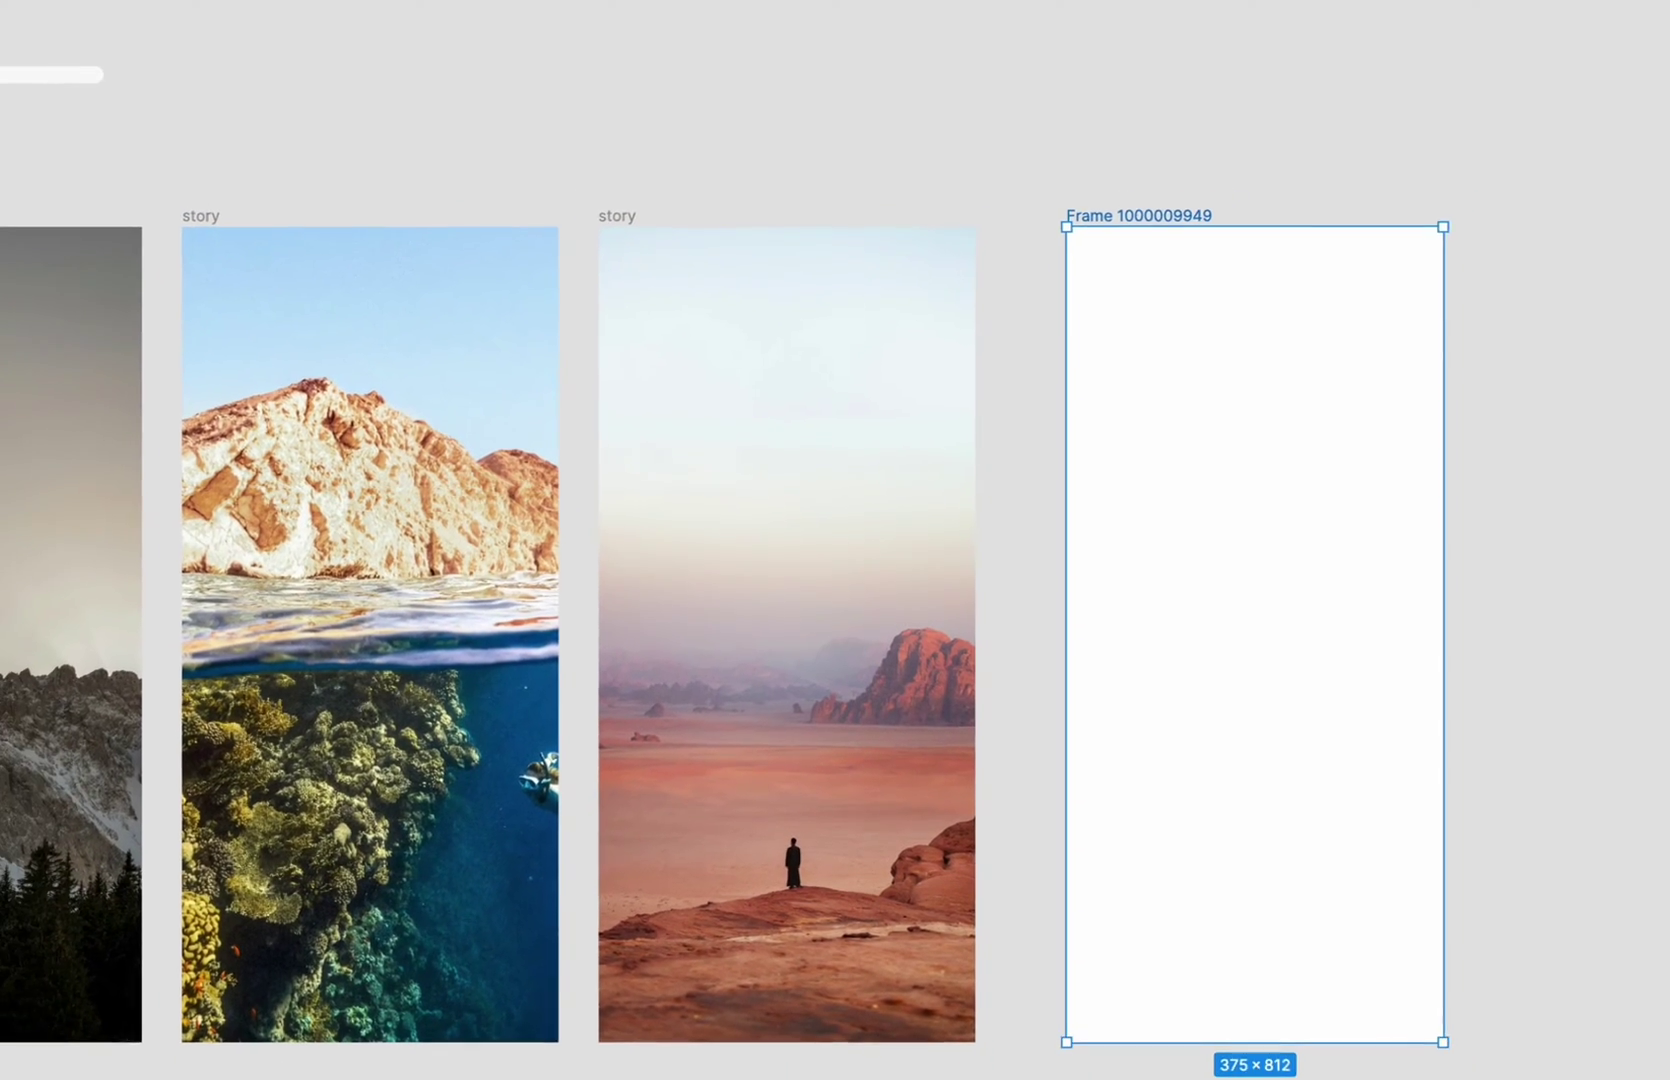
- Run the Unsplash plugin, fill the new frame with the photo of a person walking on dark rocks, and close the plugin
key("shift+i")
left_click(316, 48)
left_click(281, 274)
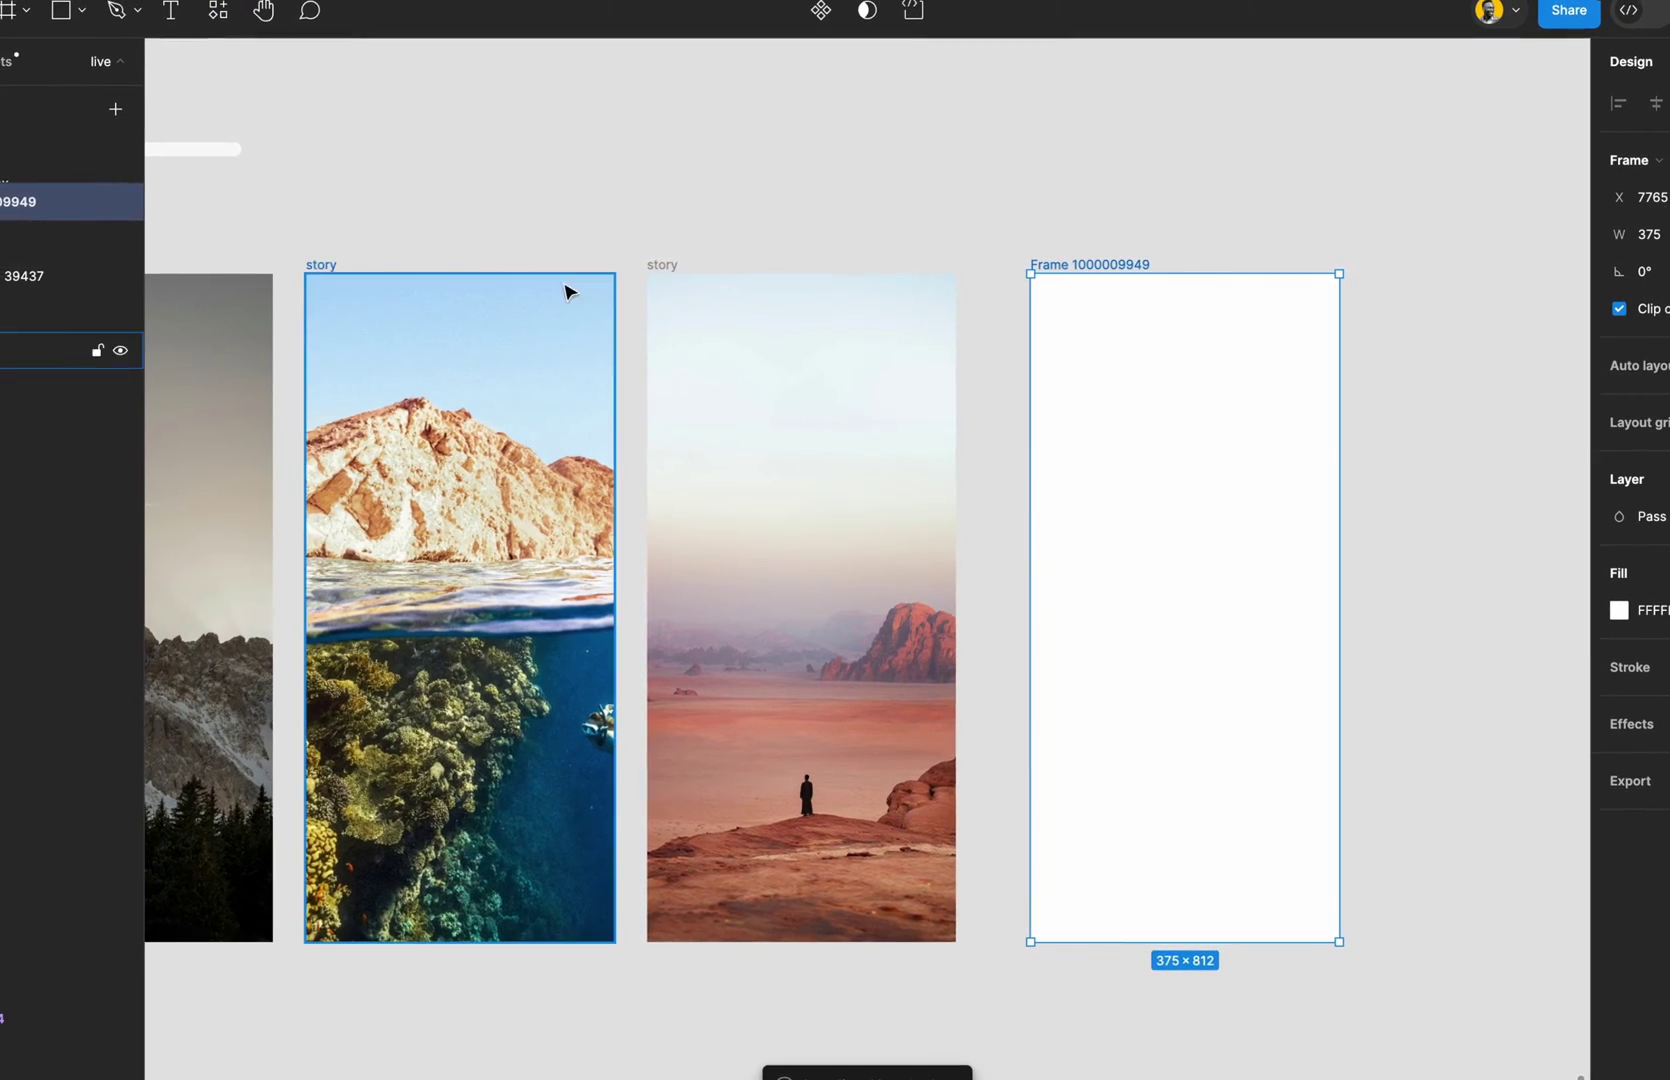
key("shift+2")
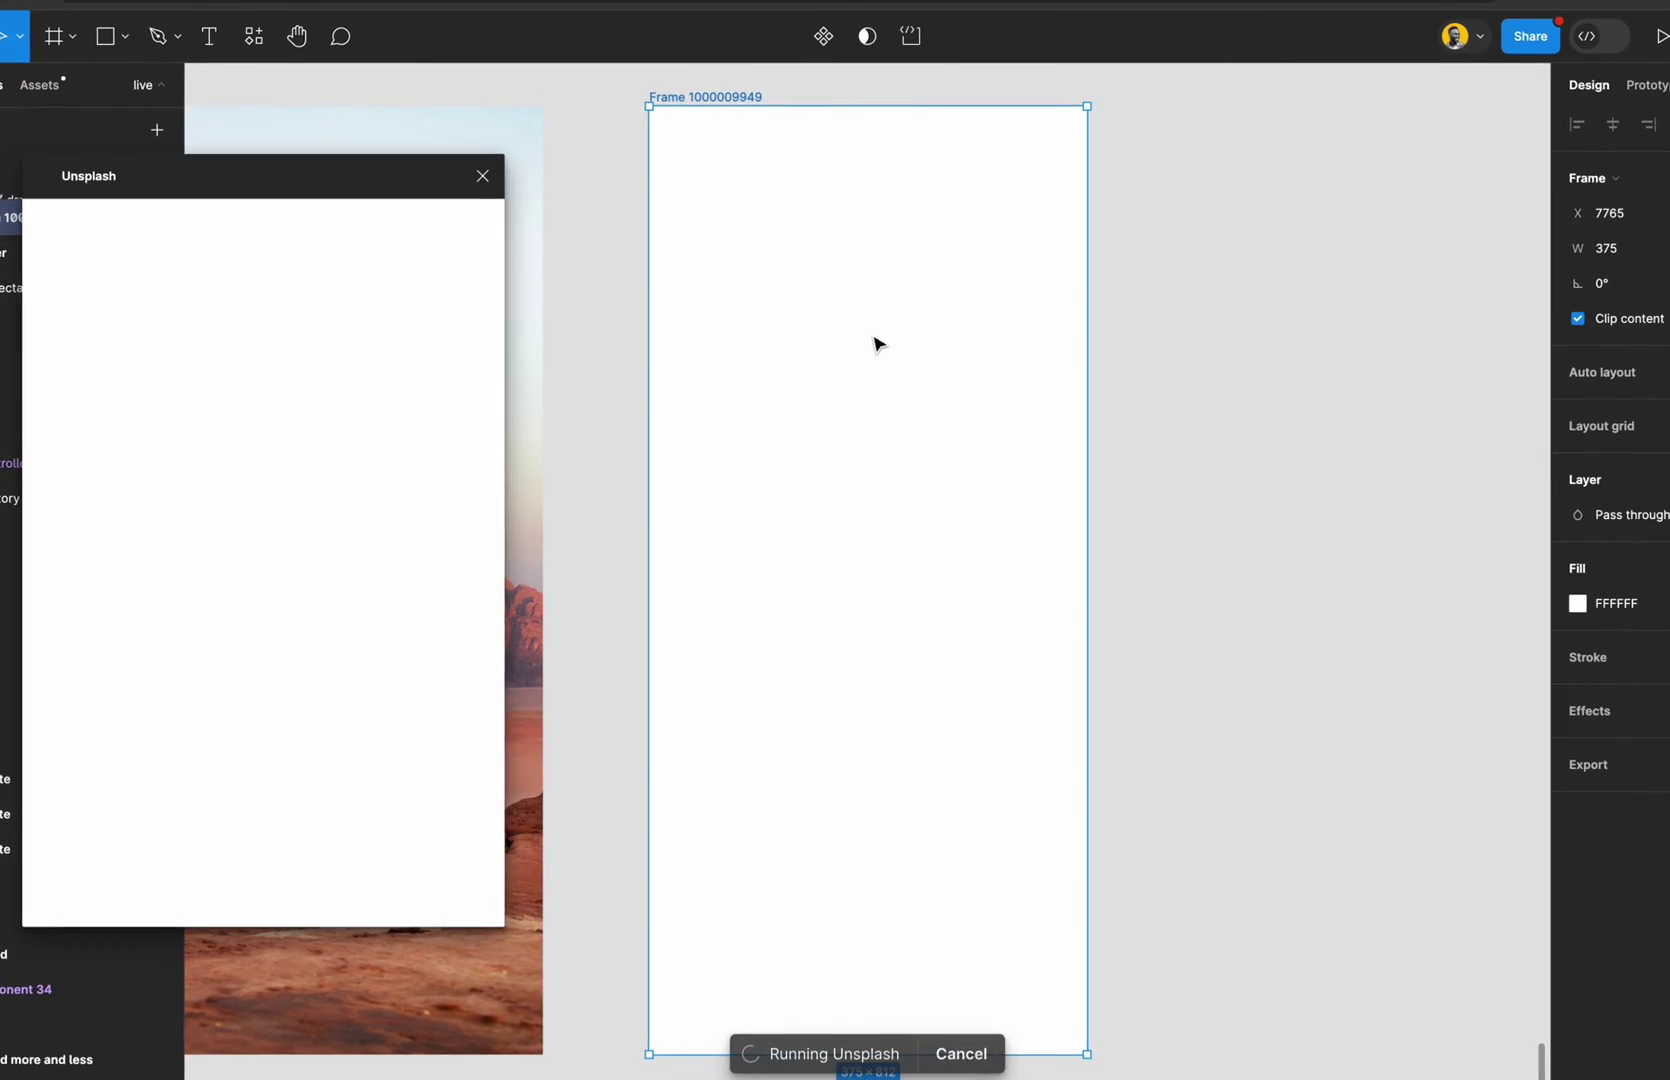
left_click_drag(335, 192, 307, 122)
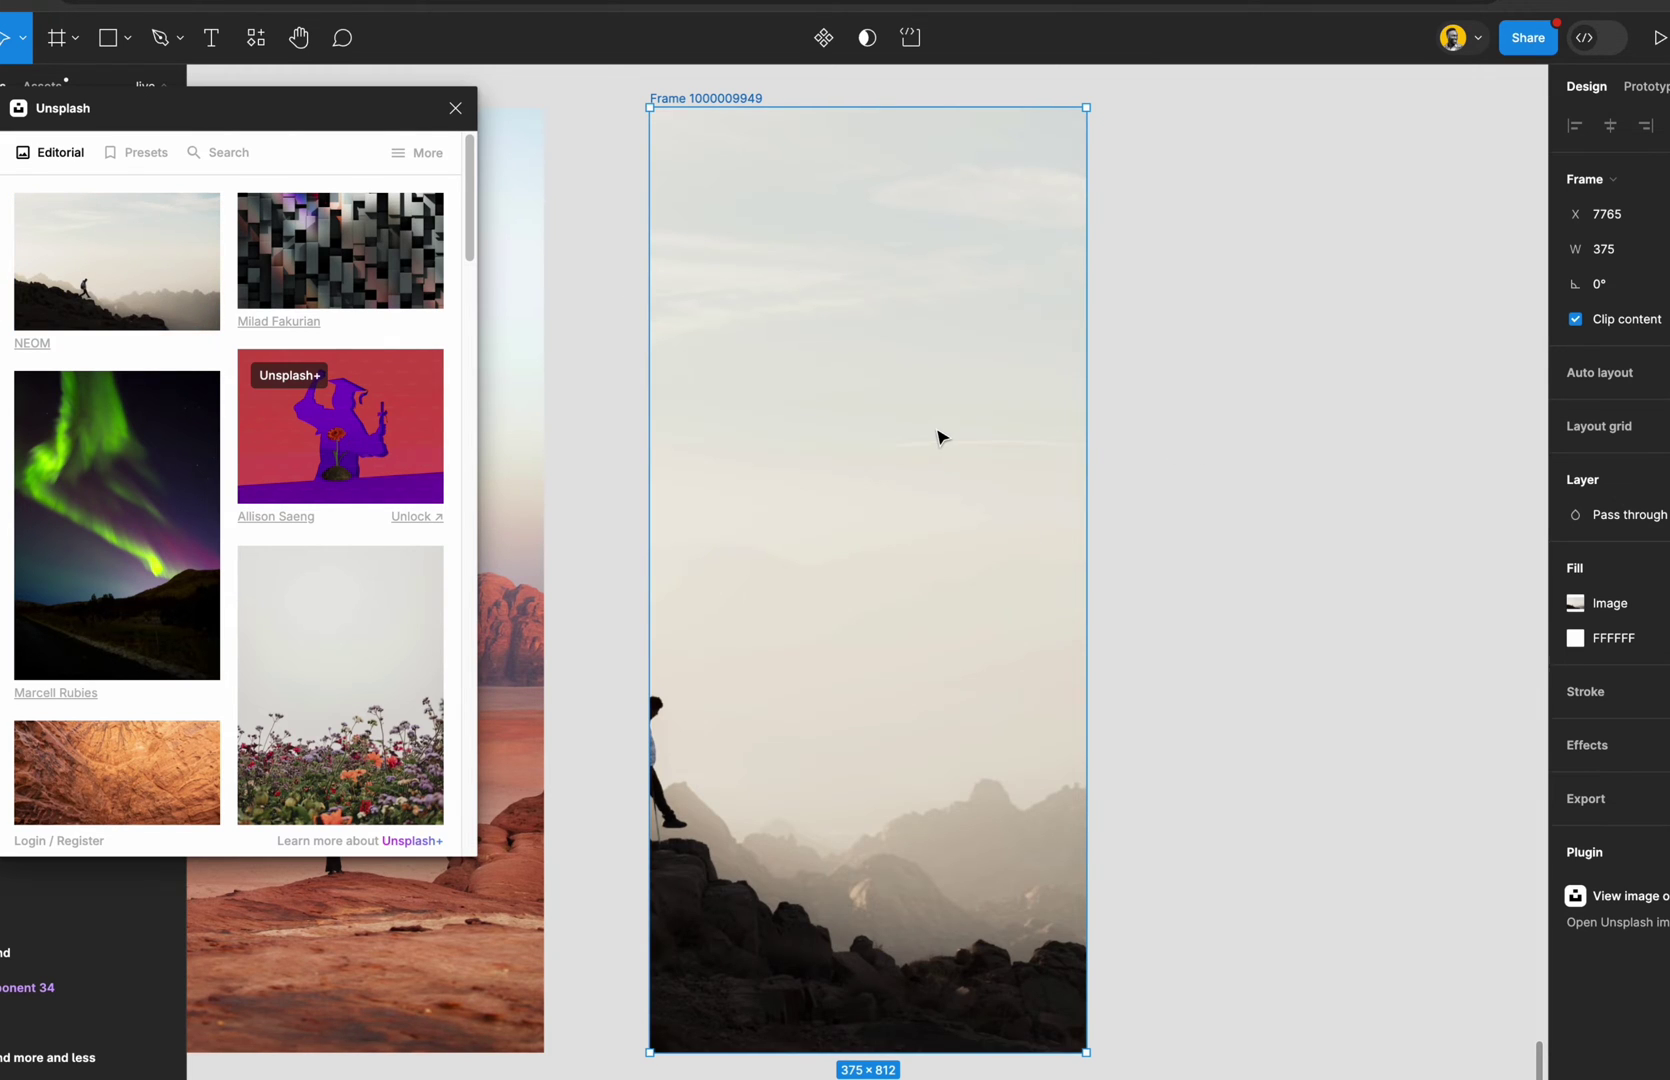
scroll(936, 436, "left", 5)
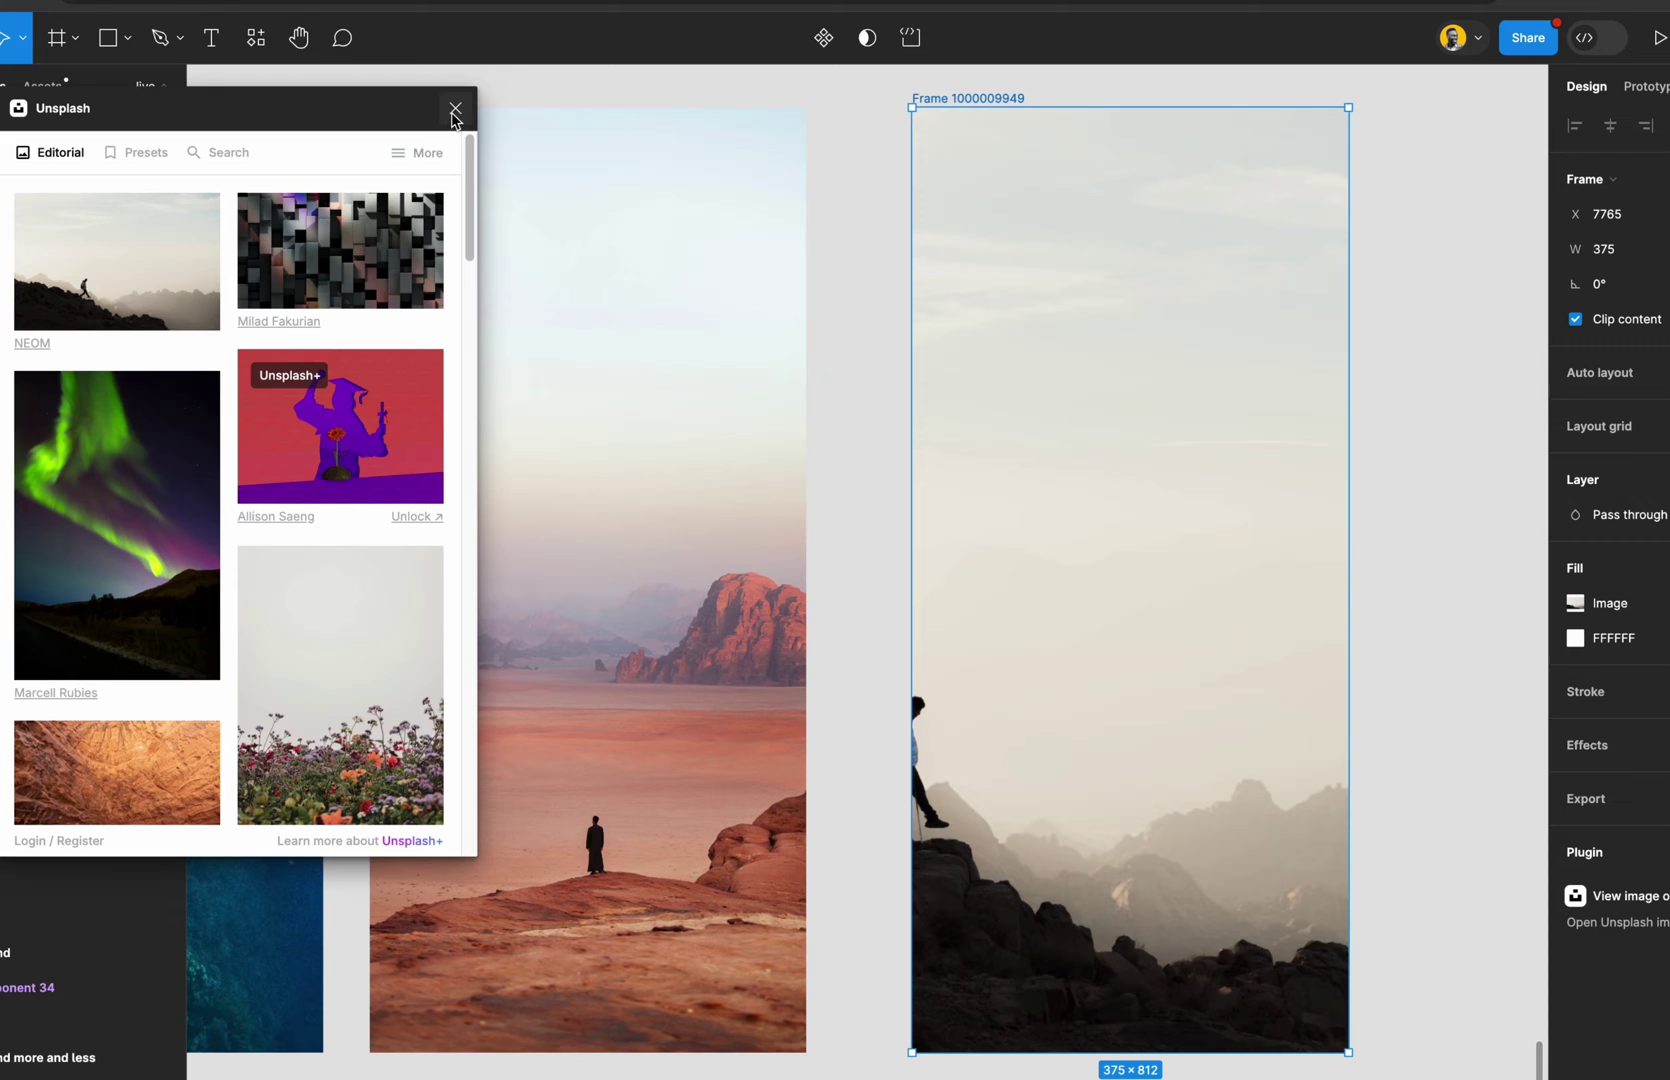
left_click(455, 108)
scroll(813, 362, "left", 10)
scroll(813, 362, "left", 5)
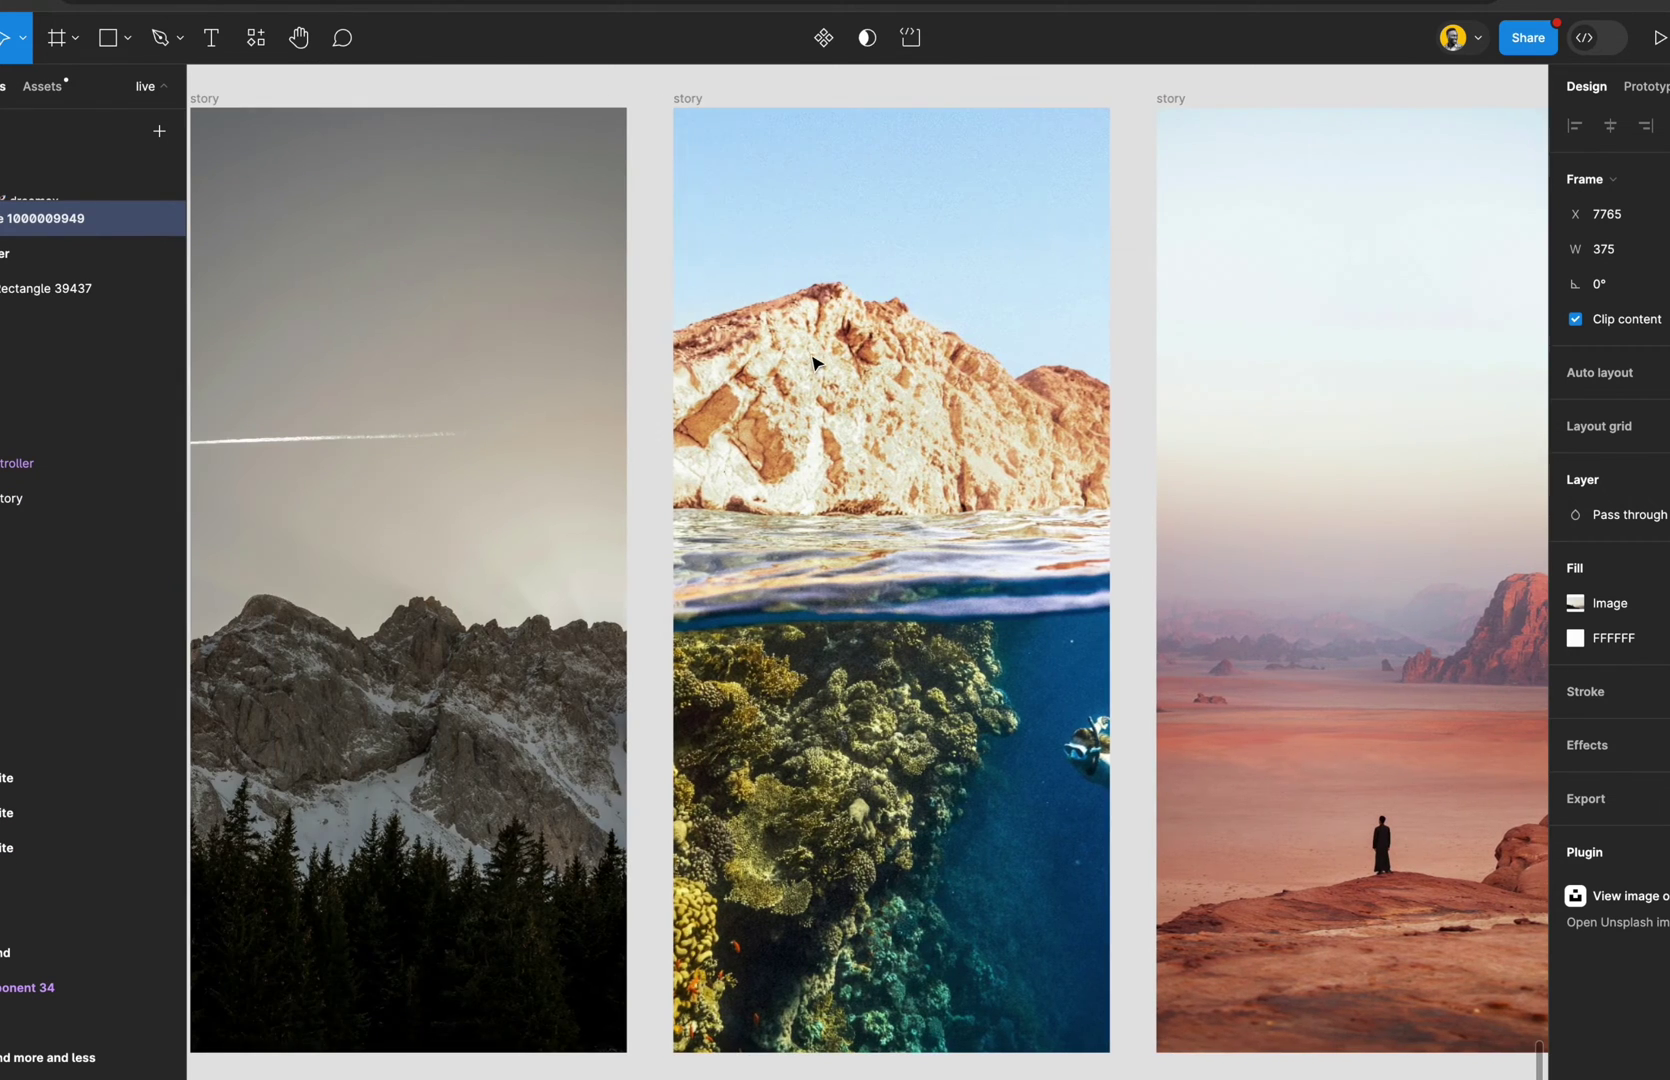
left_click(914, 306, "shift")
scroll(925, 343, "right", 10)
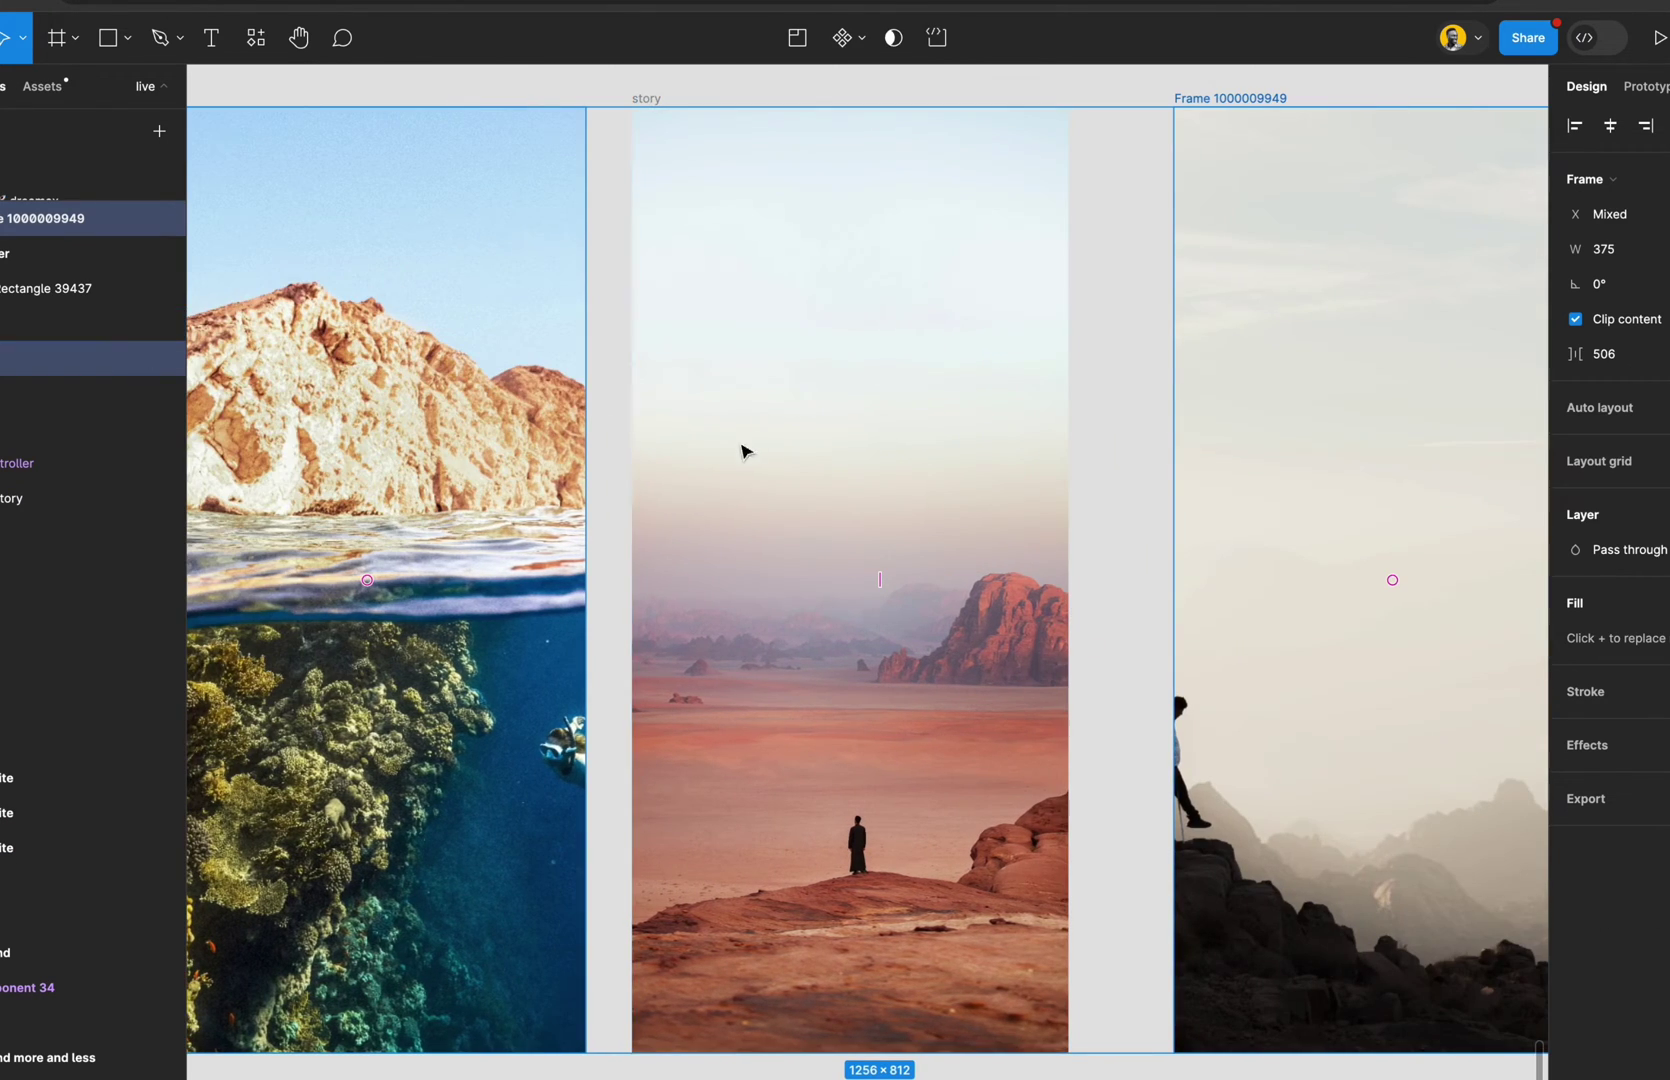
scroll(715, 456, "down", 4)
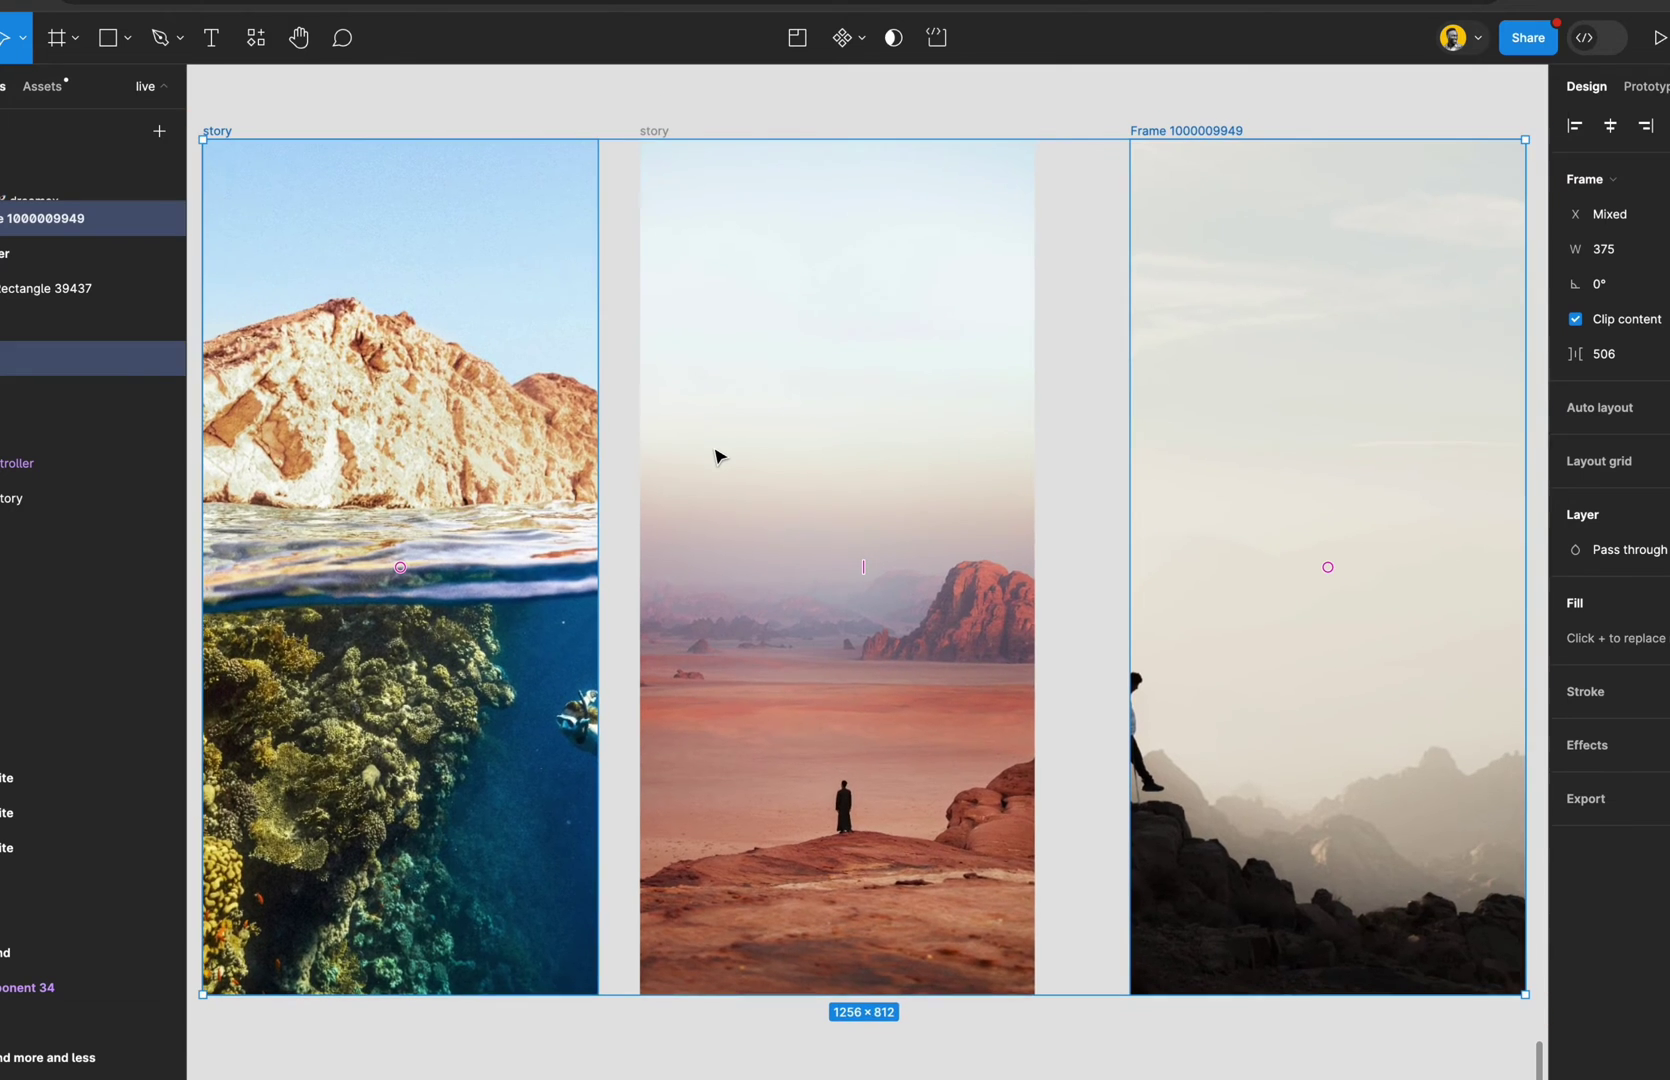
scroll(715, 456, "down", 1)
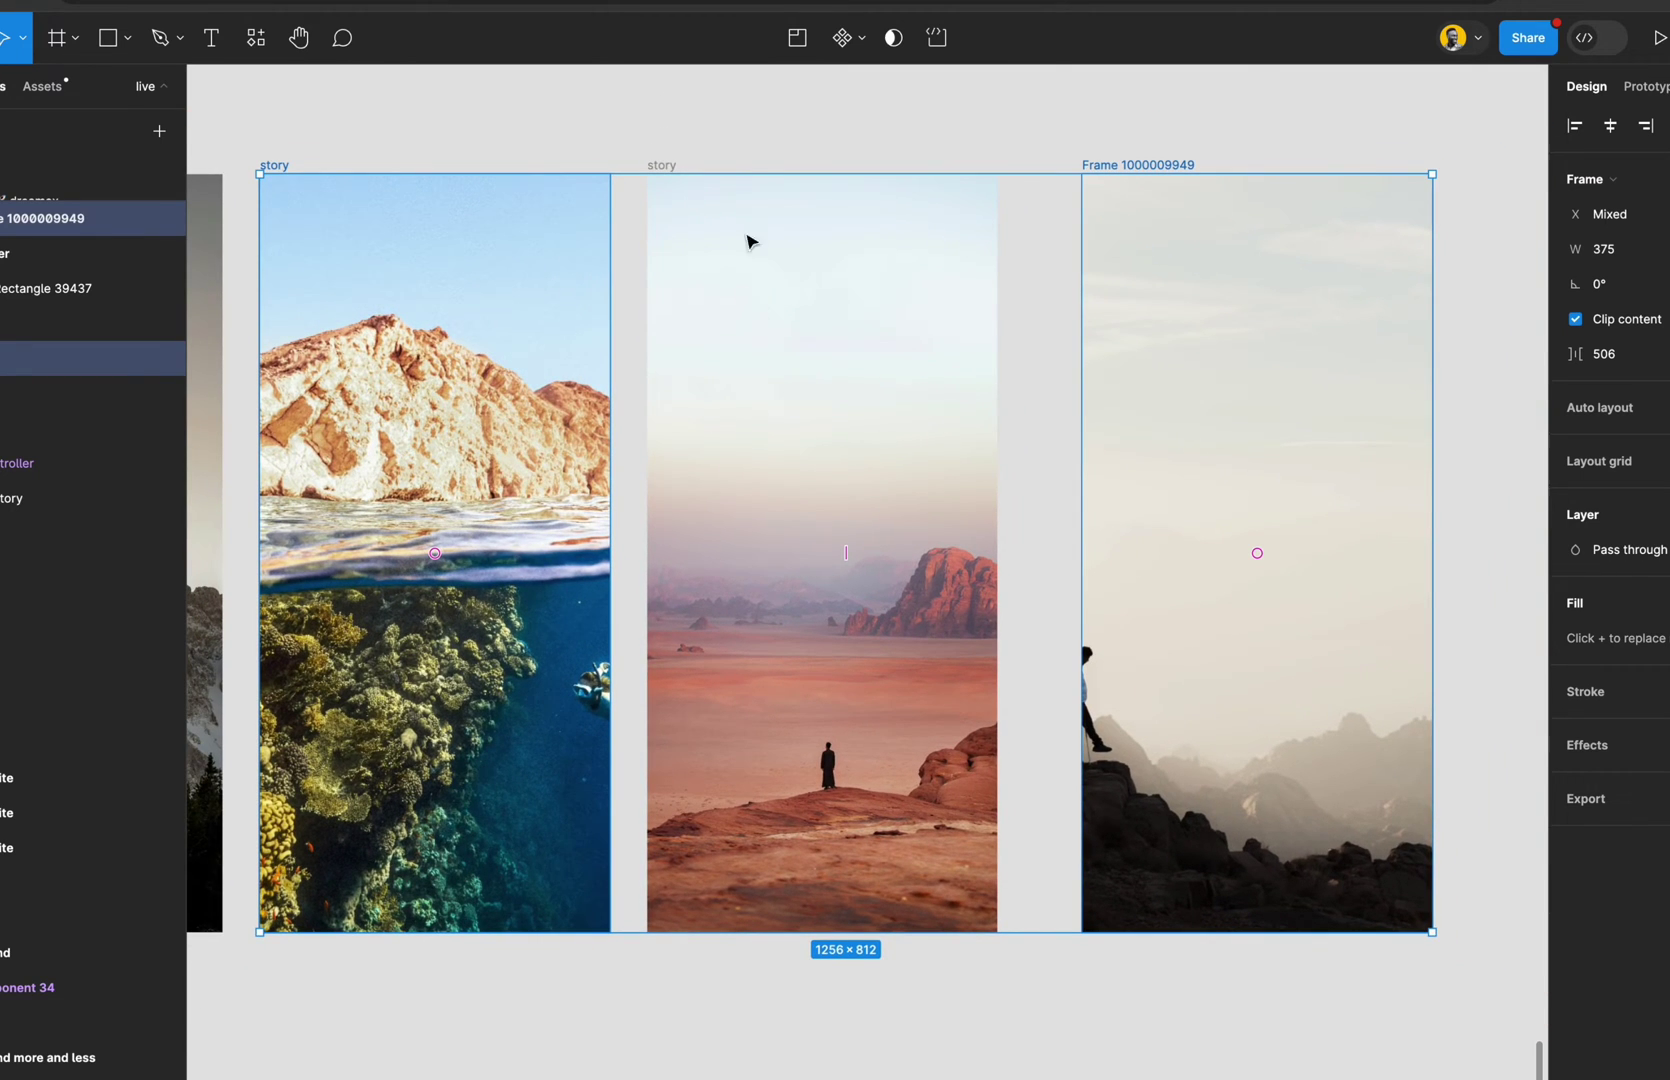
left_click(772, 154)
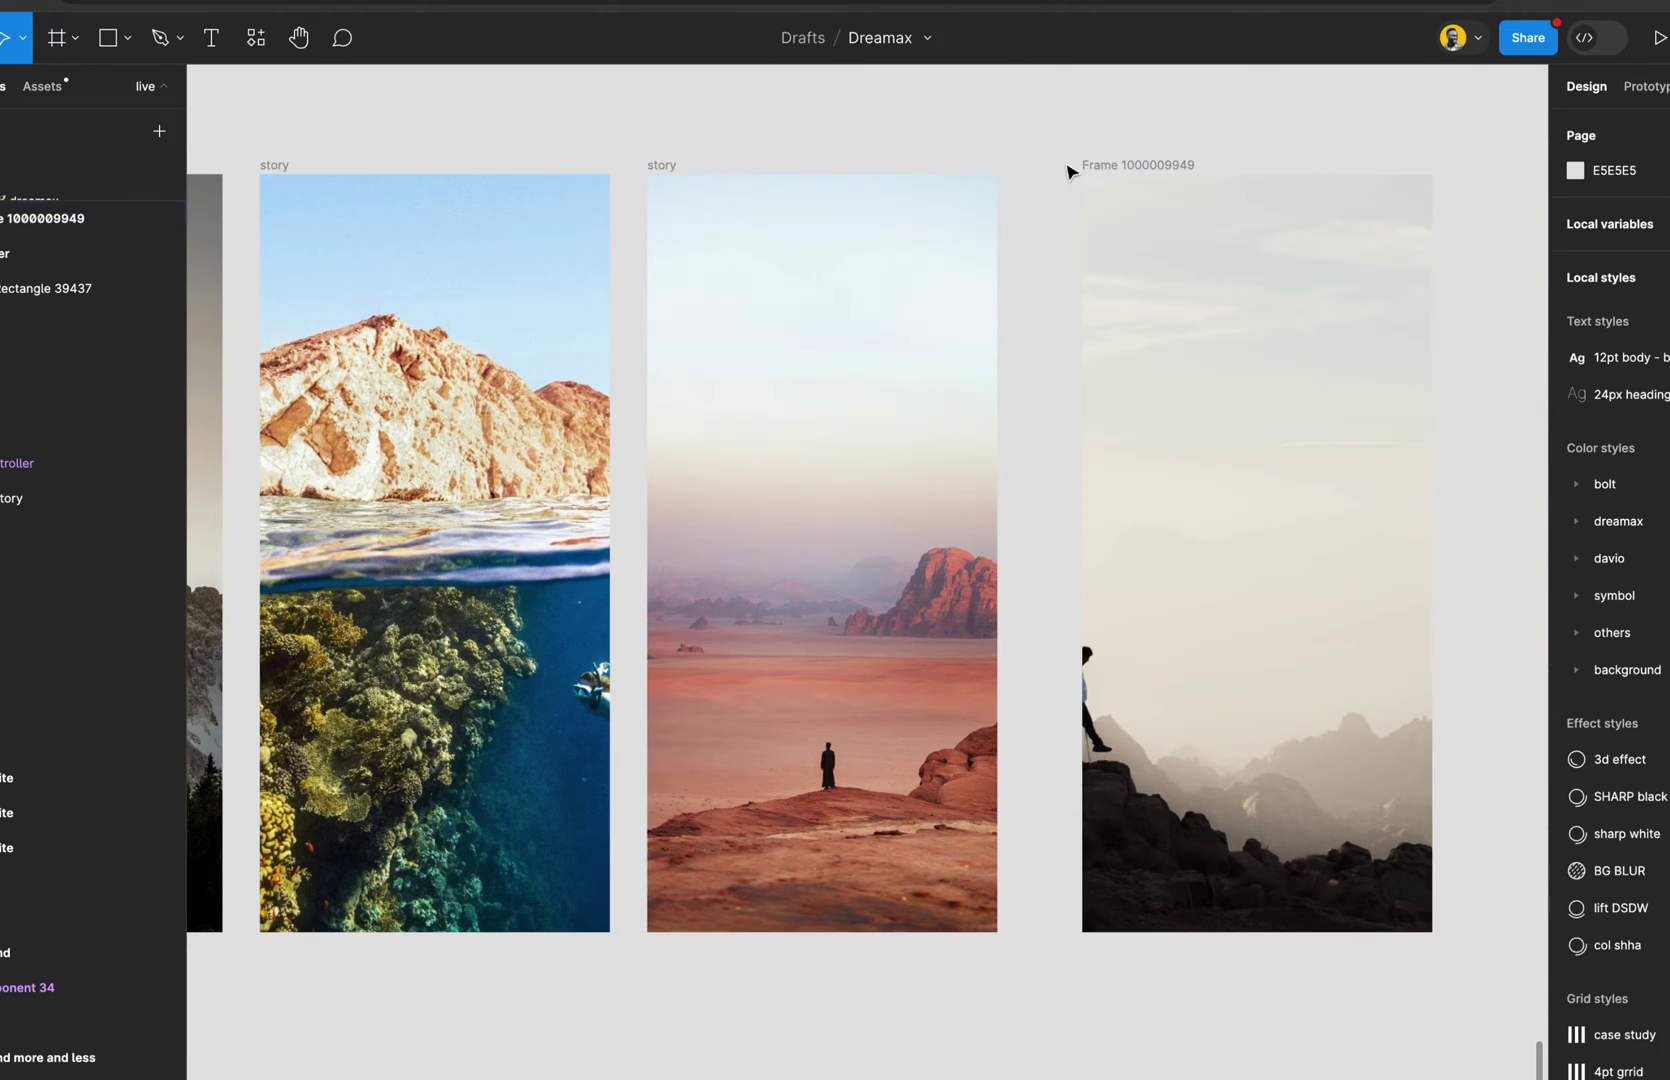
- Cut the new photo frame and paste it to replace the underwater story frame, allowing clipboard access
left_click(1112, 166)
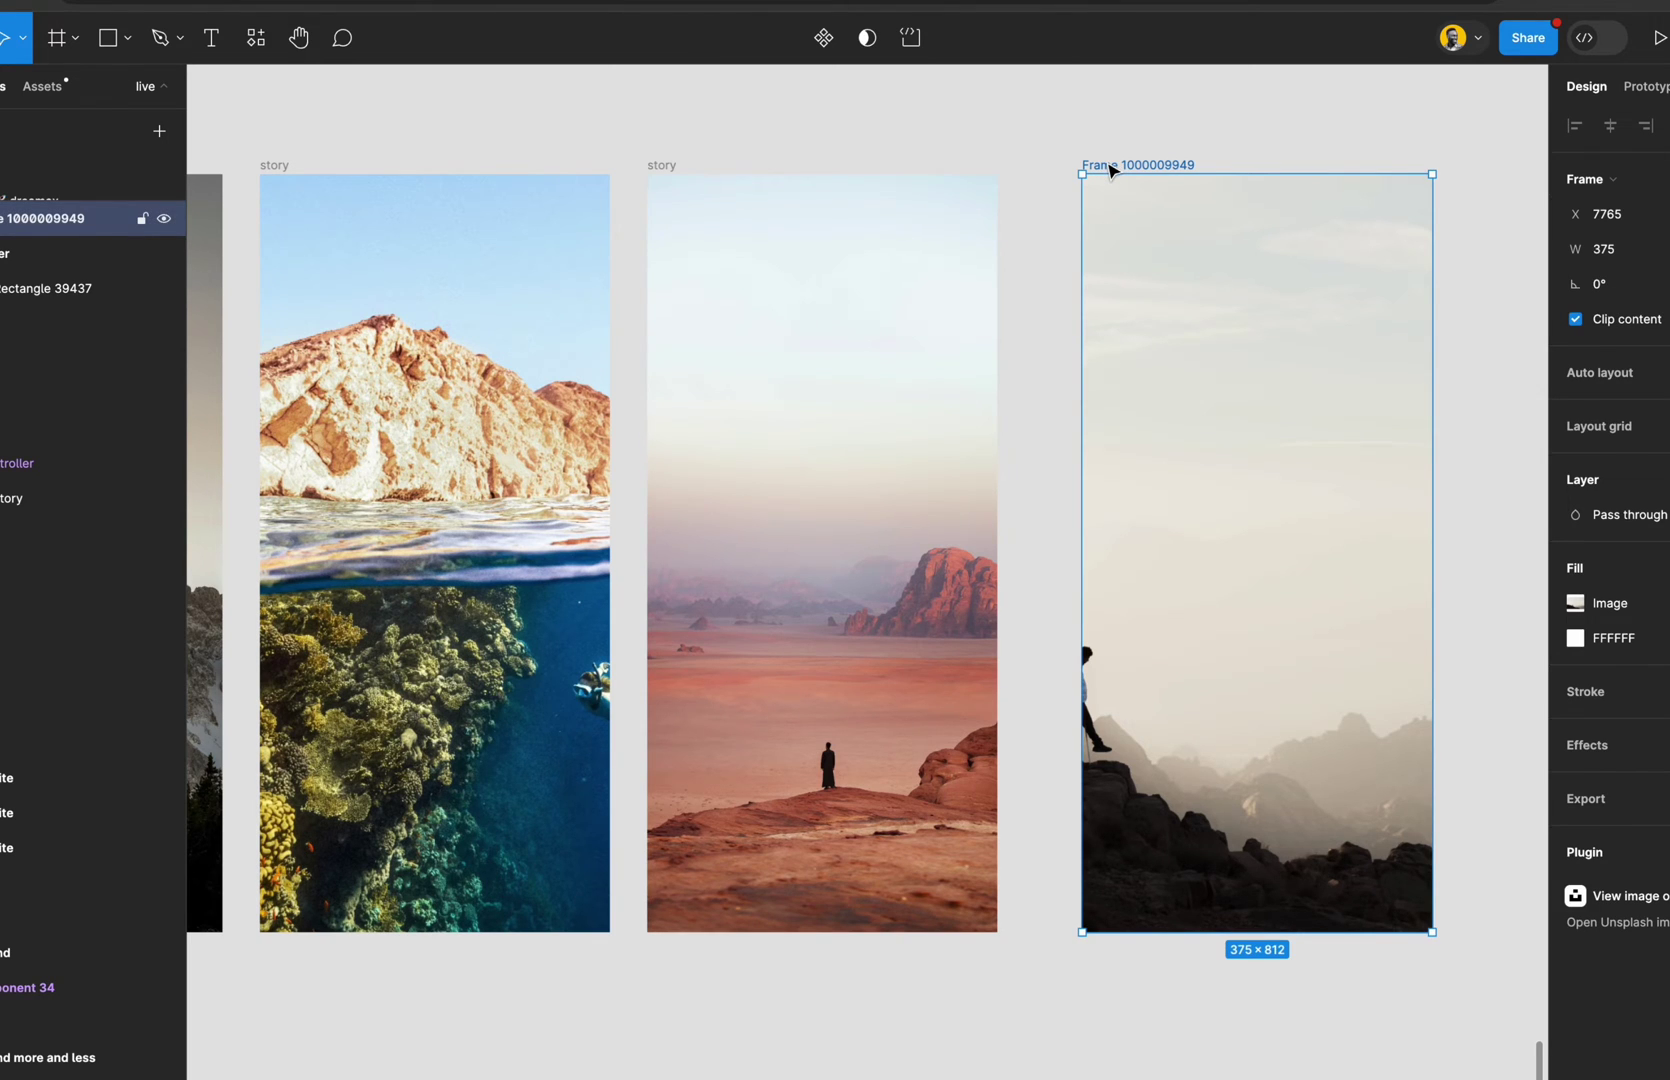
key("Delete")
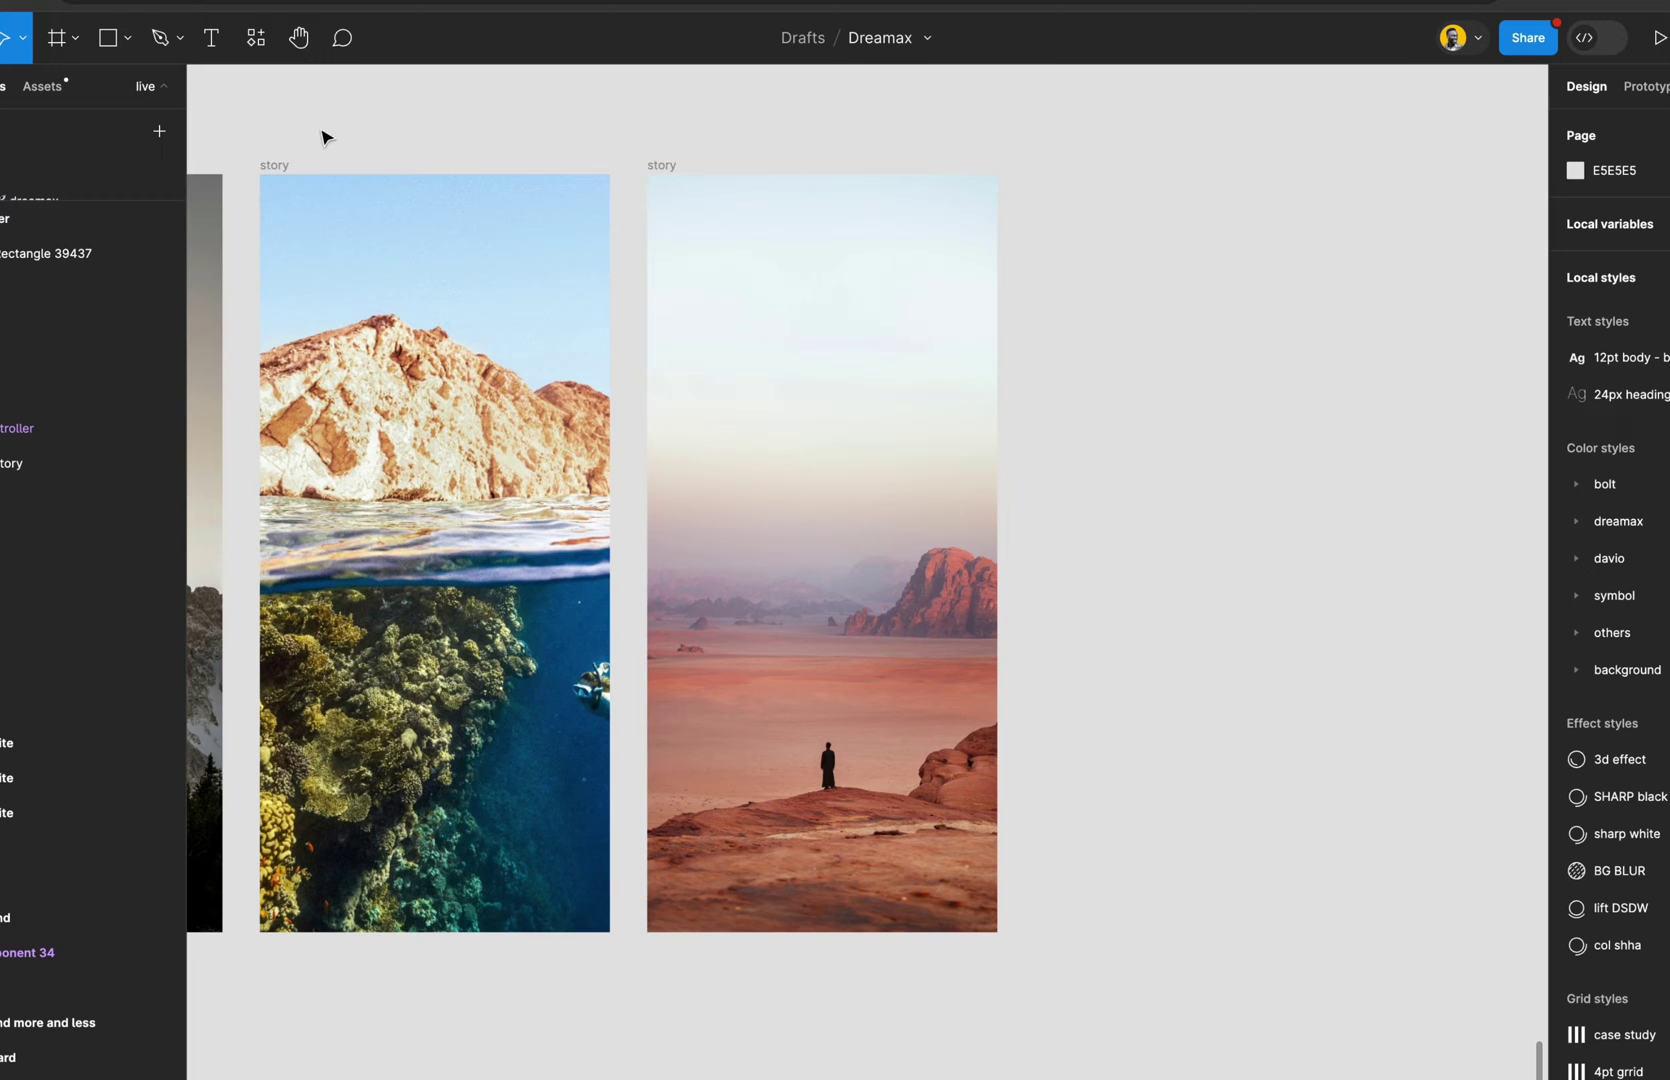
left_click(273, 164)
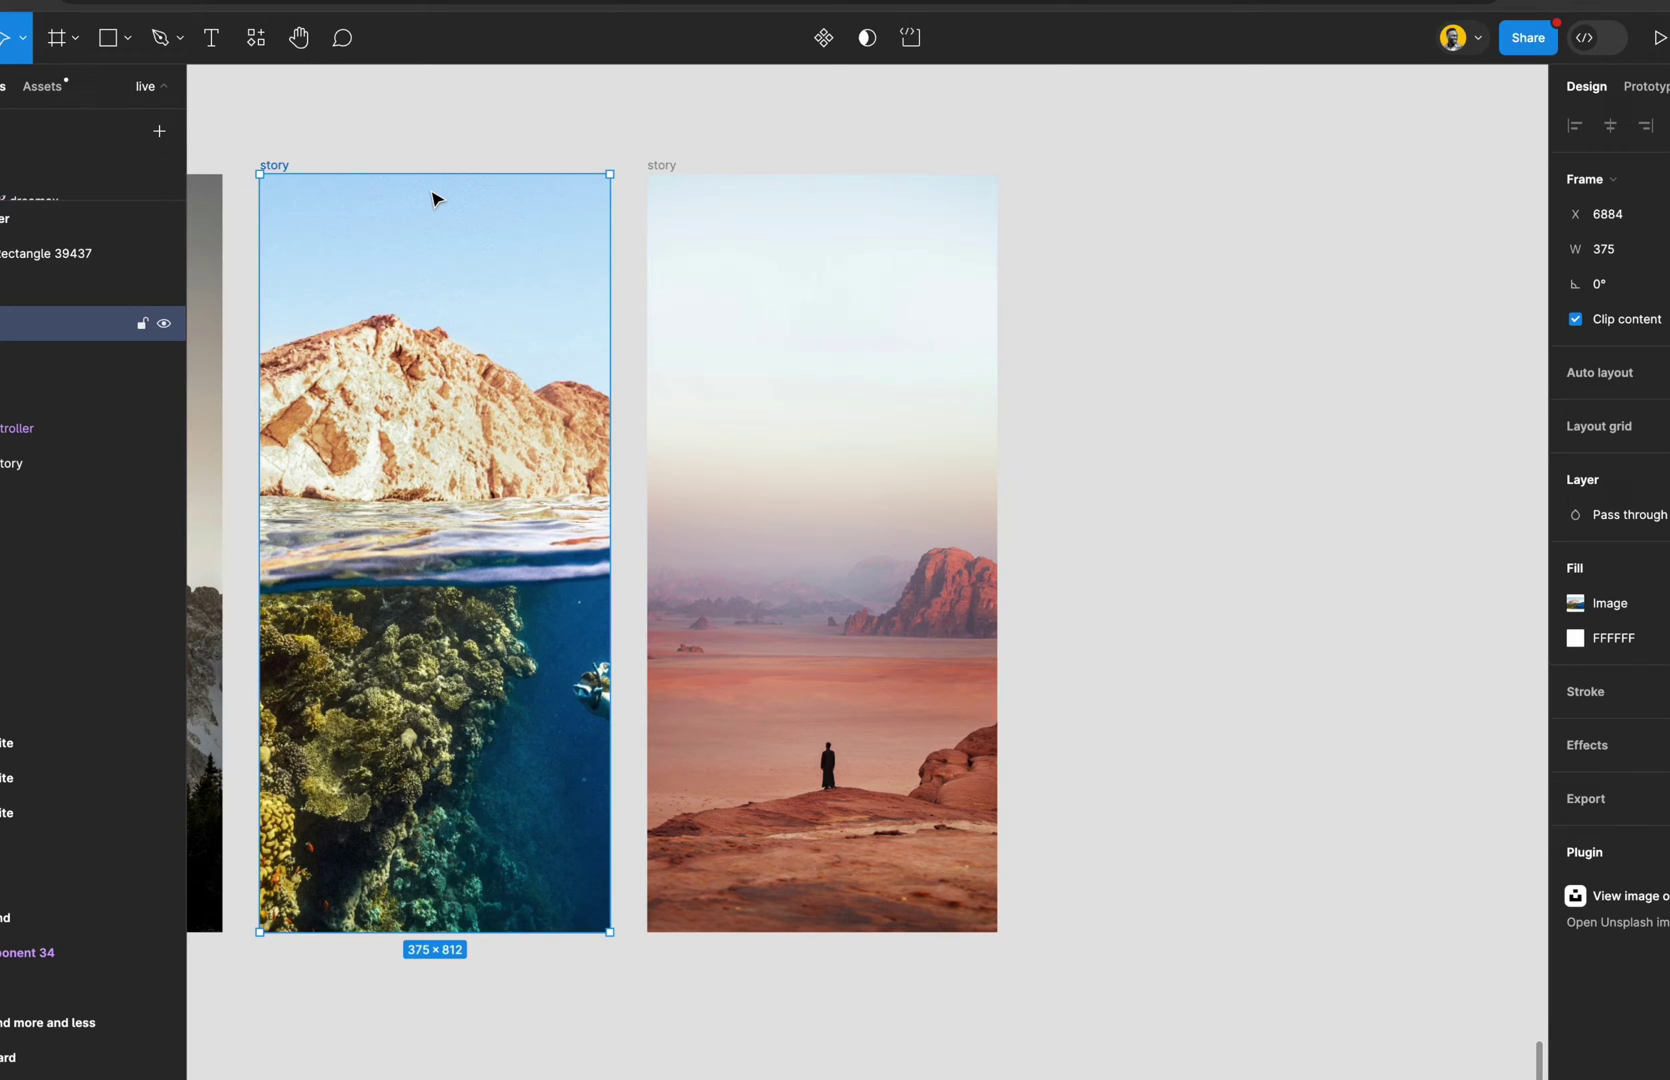
key("super+v")
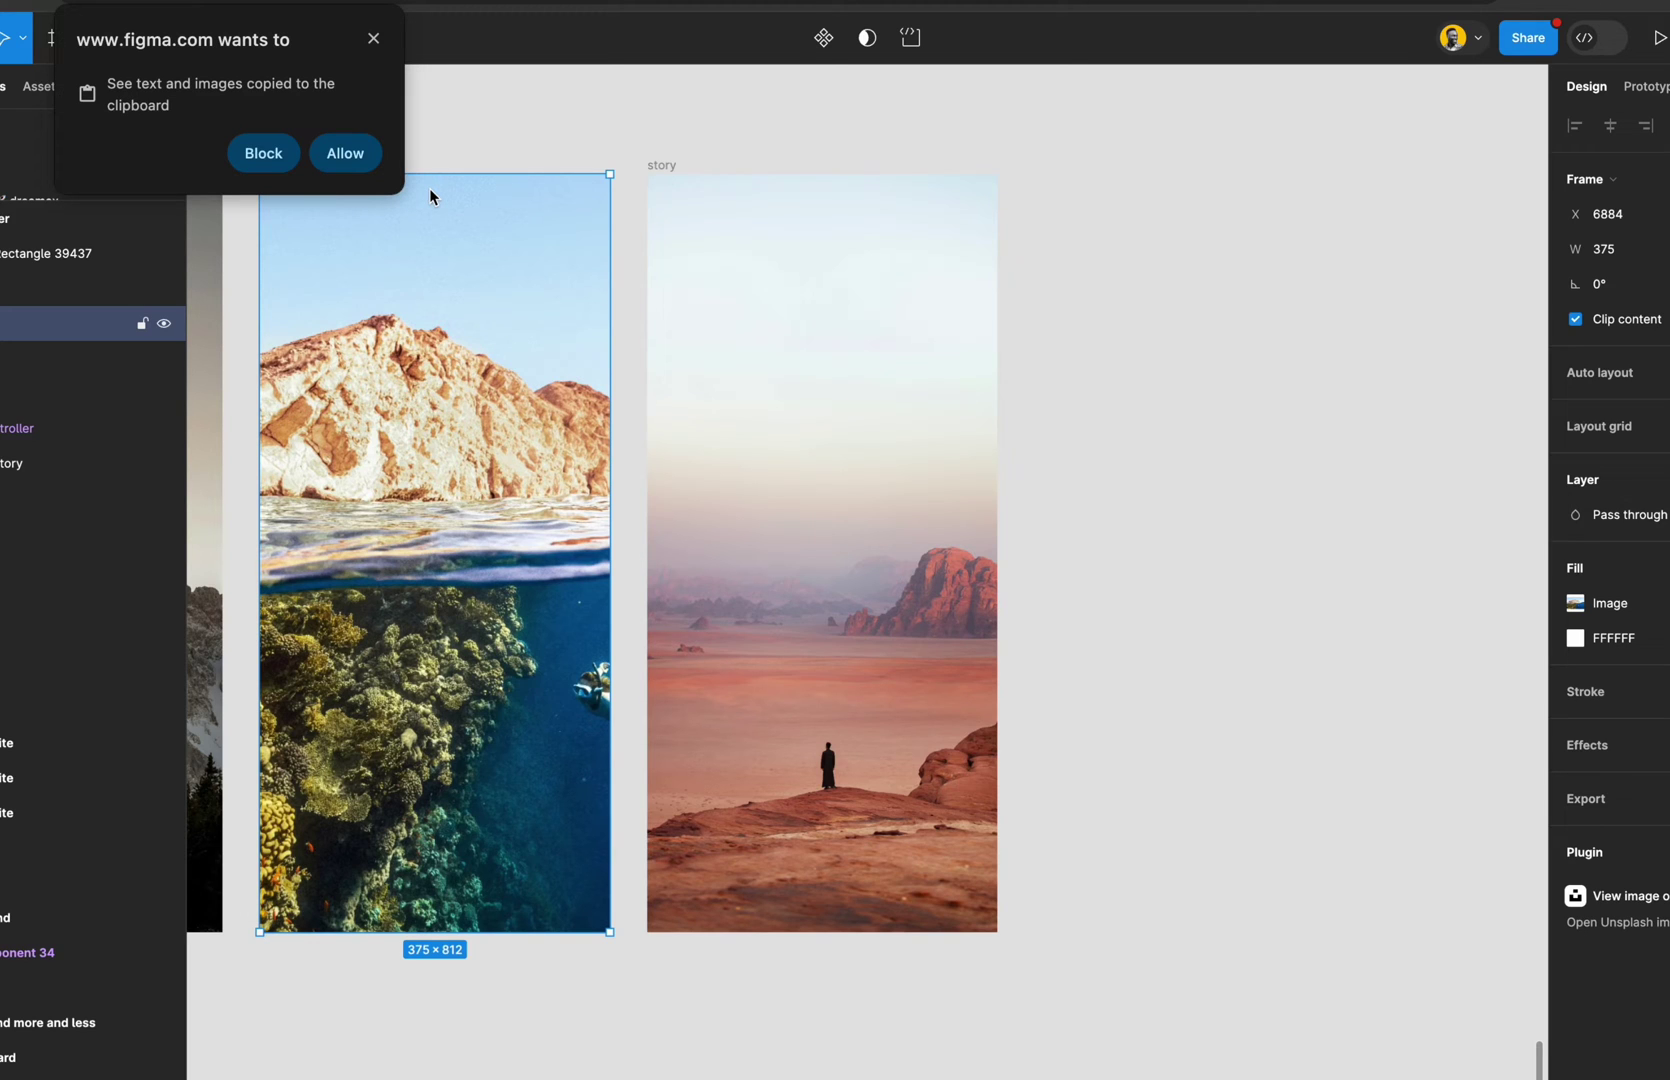
left_click(344, 153)
scroll(558, 296, "left", 5)
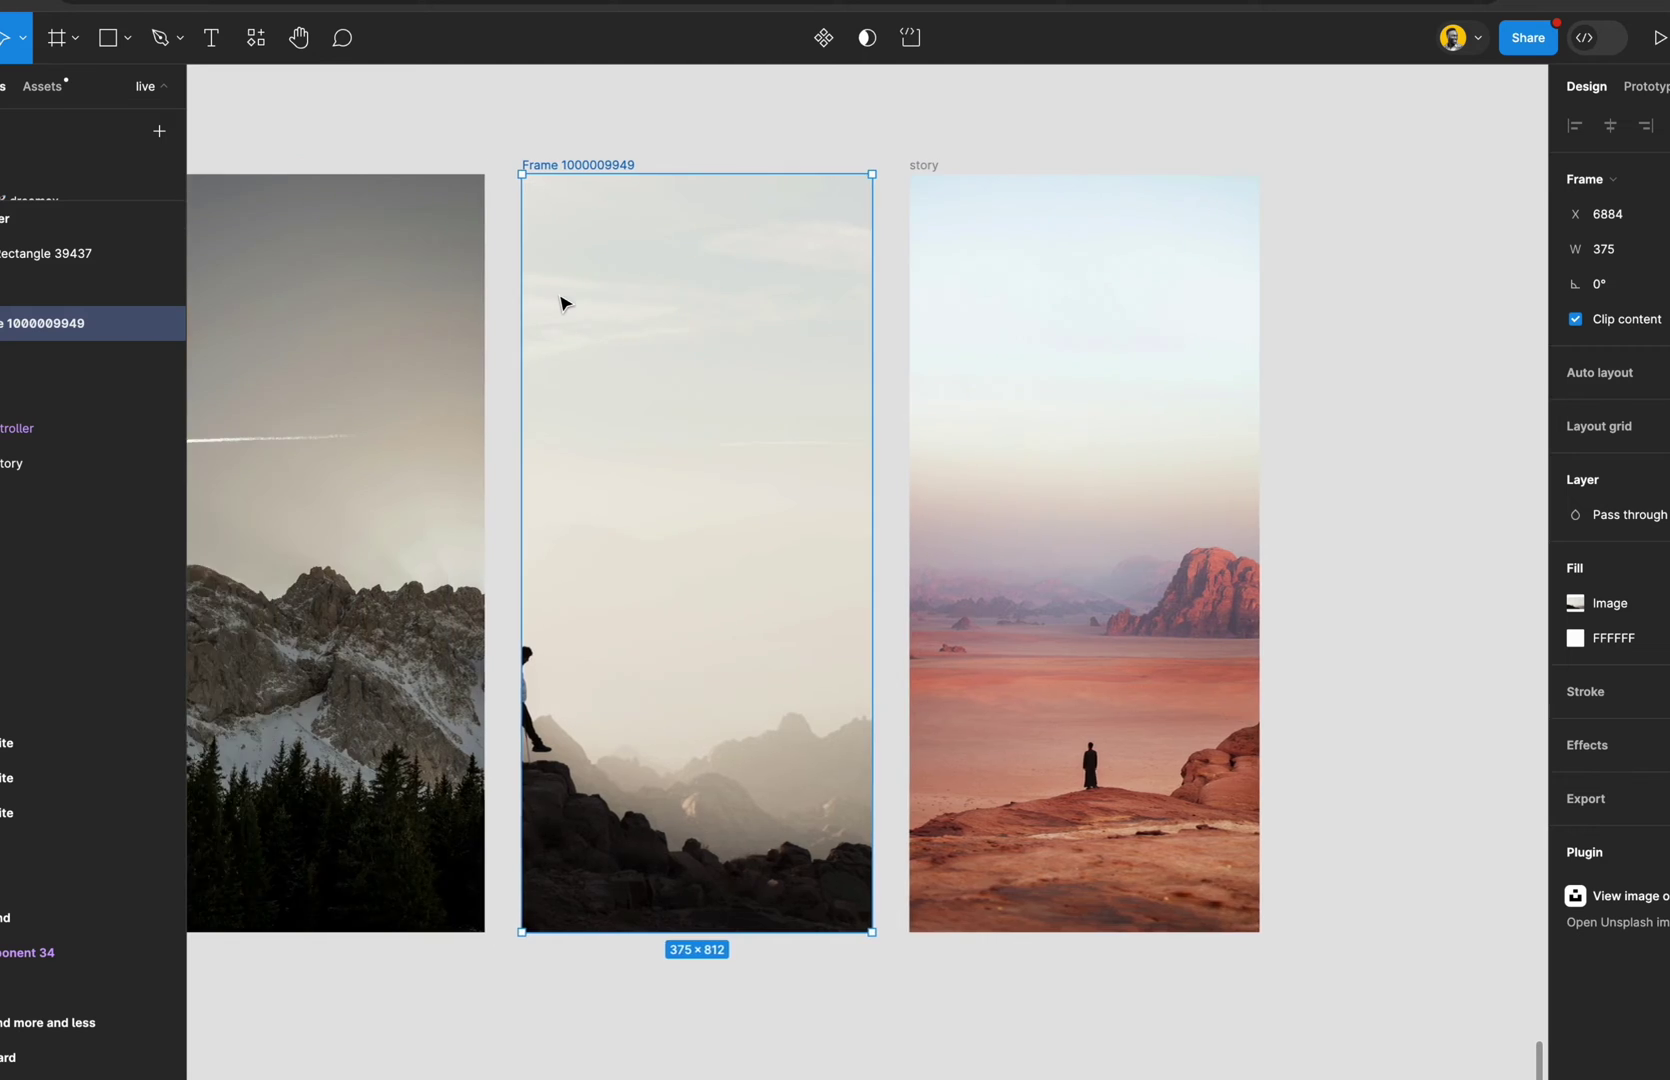
scroll(563, 302, "left", 5)
scroll(575, 285, "right", 3)
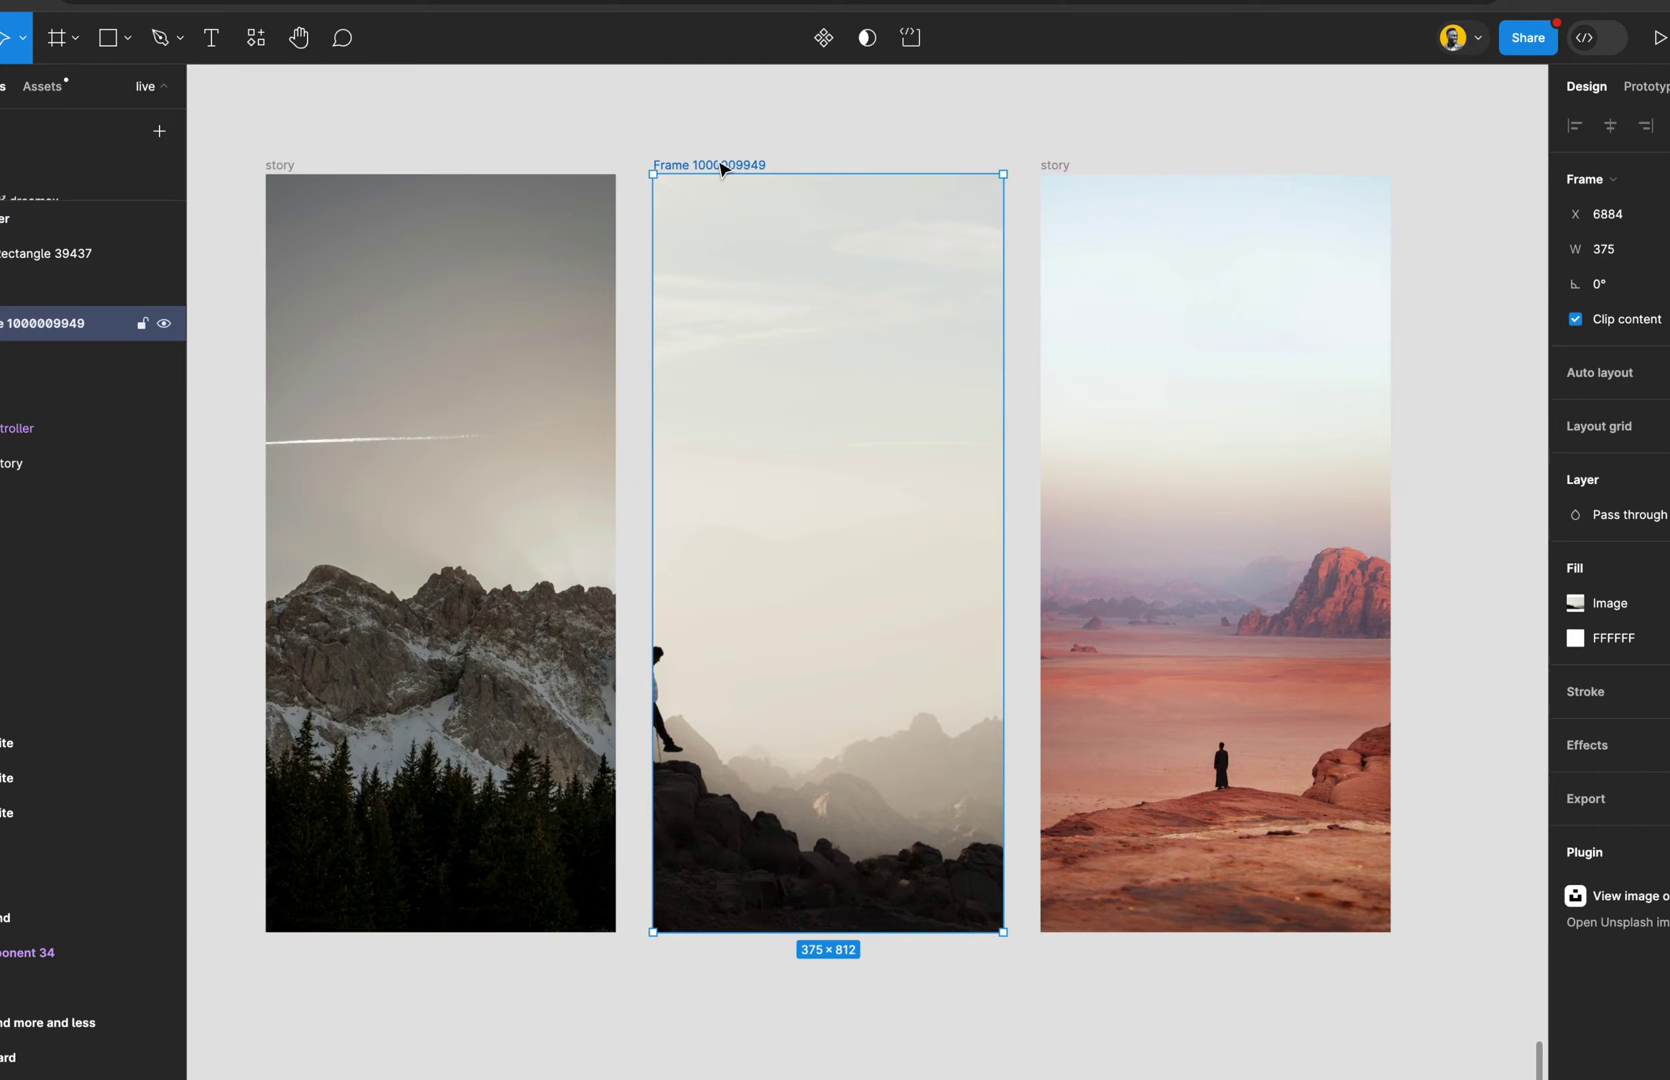
scroll(724, 175, "right", 4)
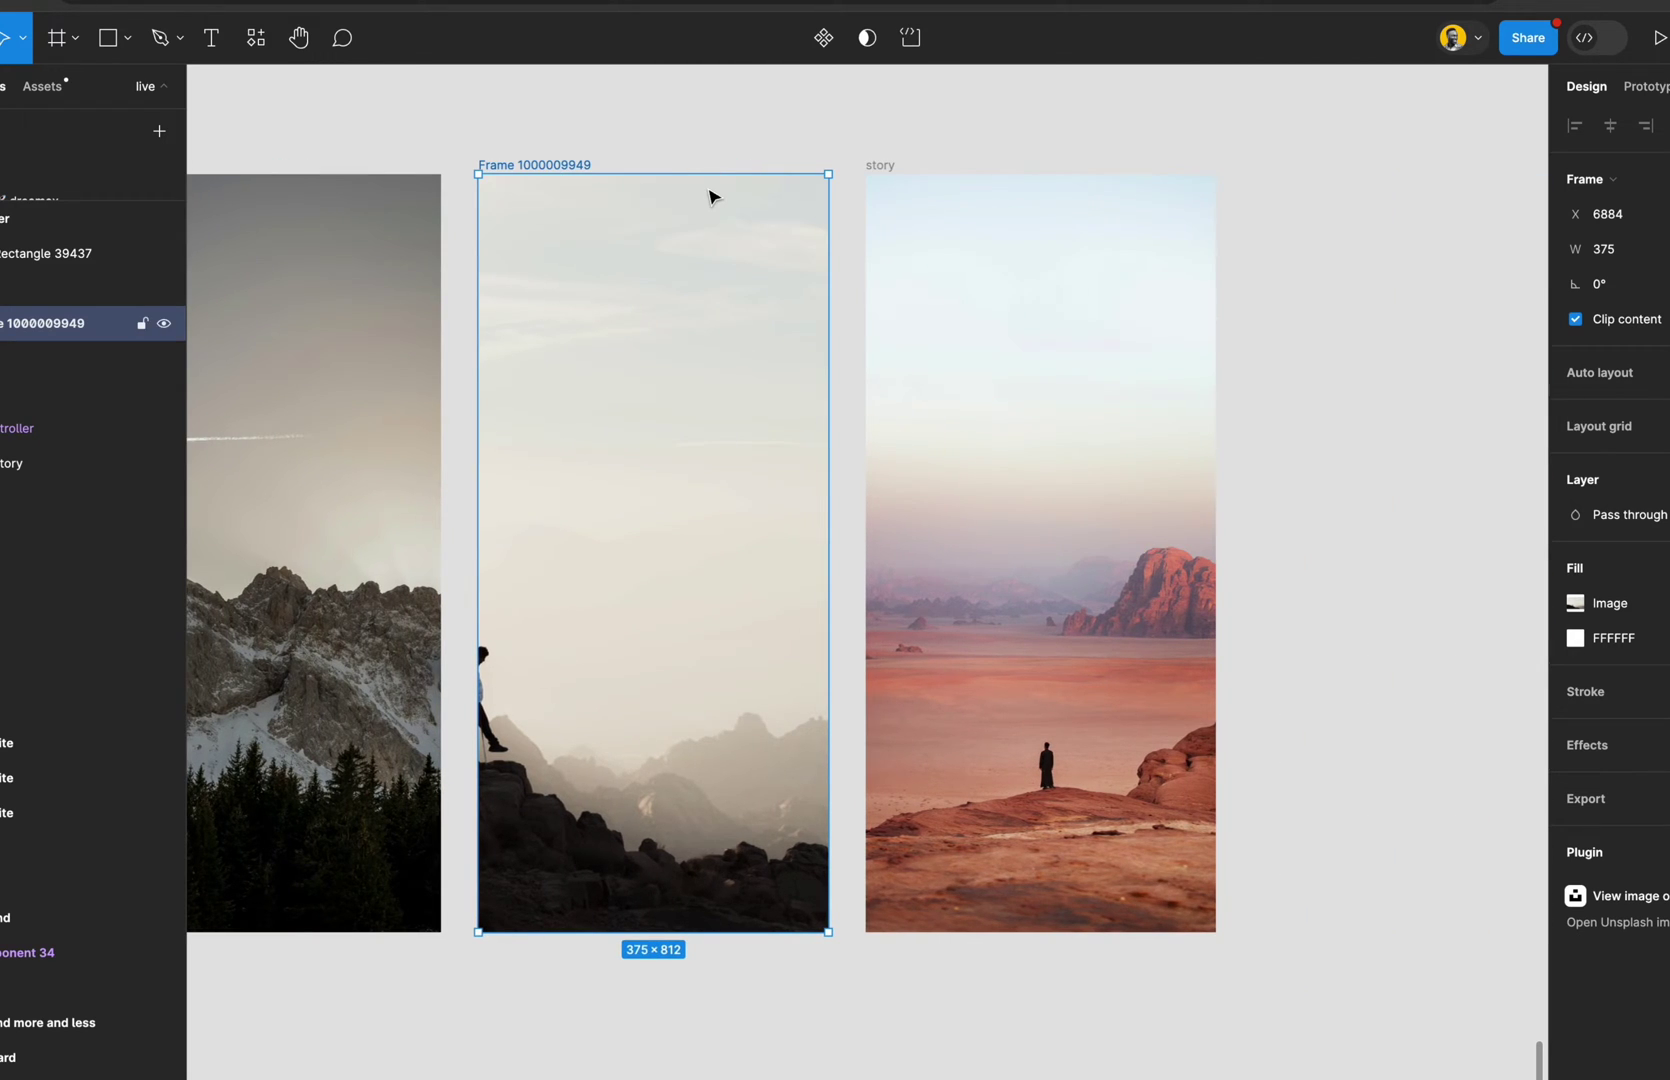
- Undo the replacement of the underwater story and the cut of the new photo frame
key("super+shift+r")
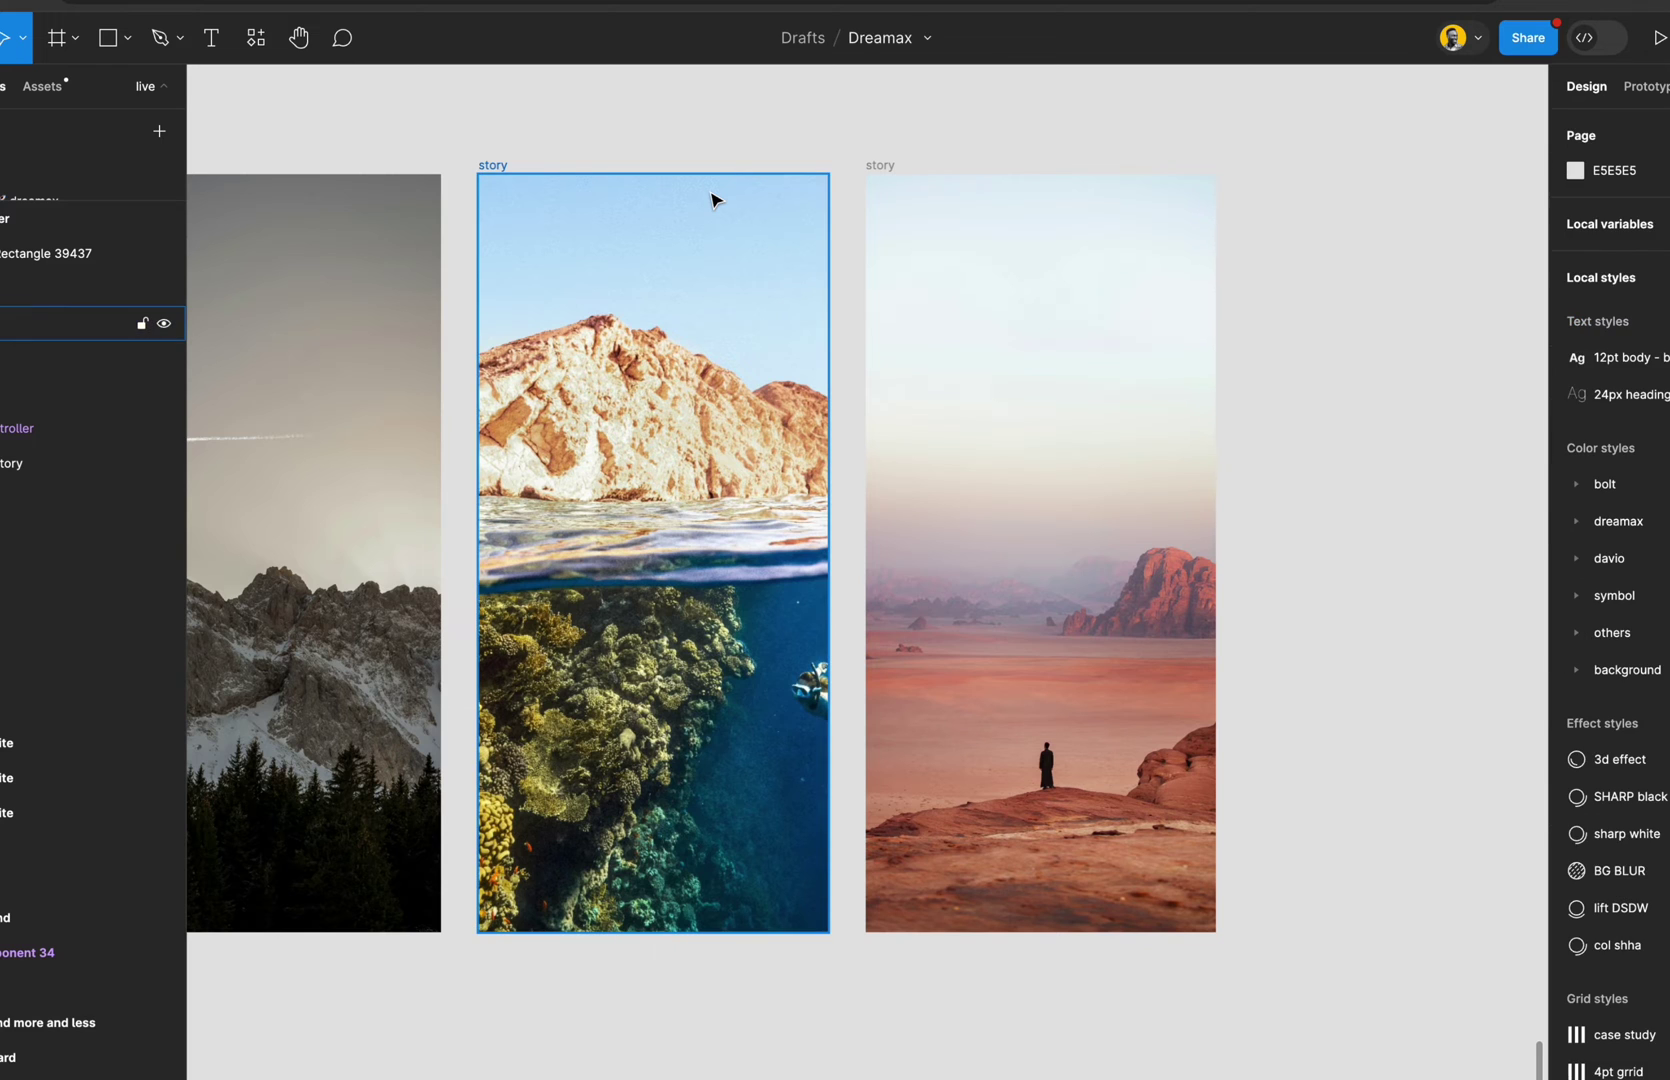
scroll(945, 228, "right", 2)
scroll(975, 240, "right", 2)
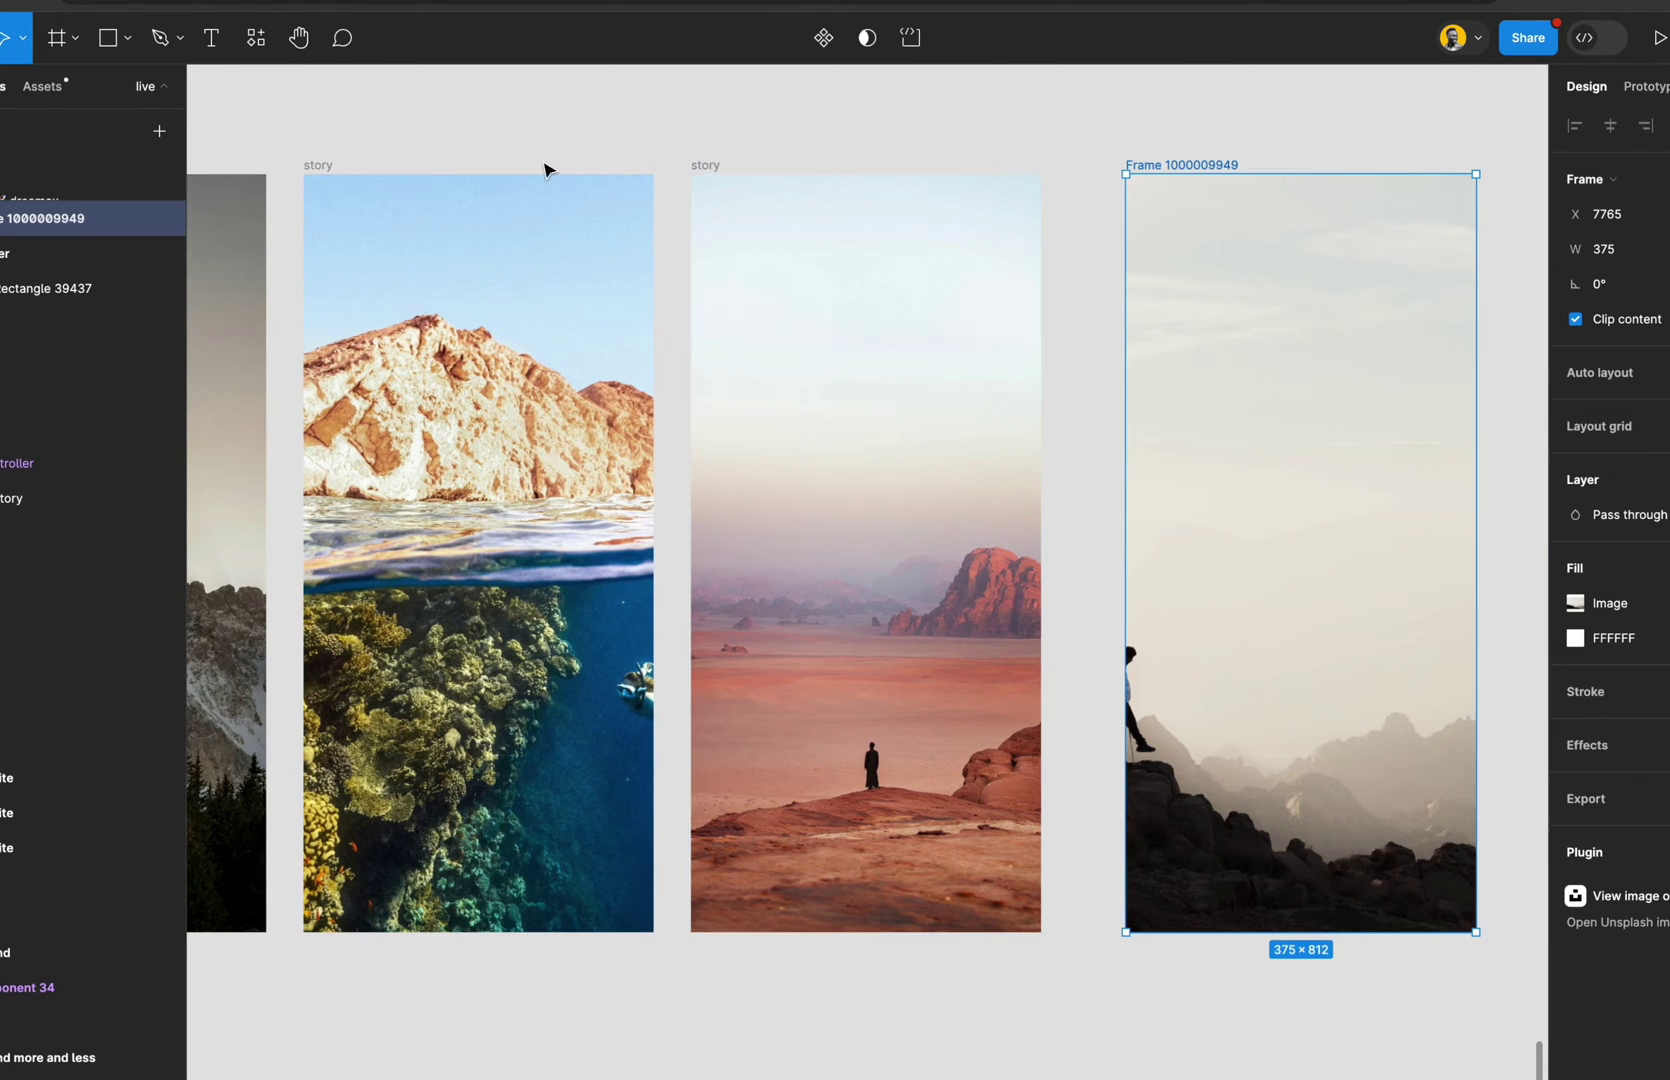
- Swap the positions of the underwater story and the new photo frame on the canvas
left_click(317, 164, "shift")
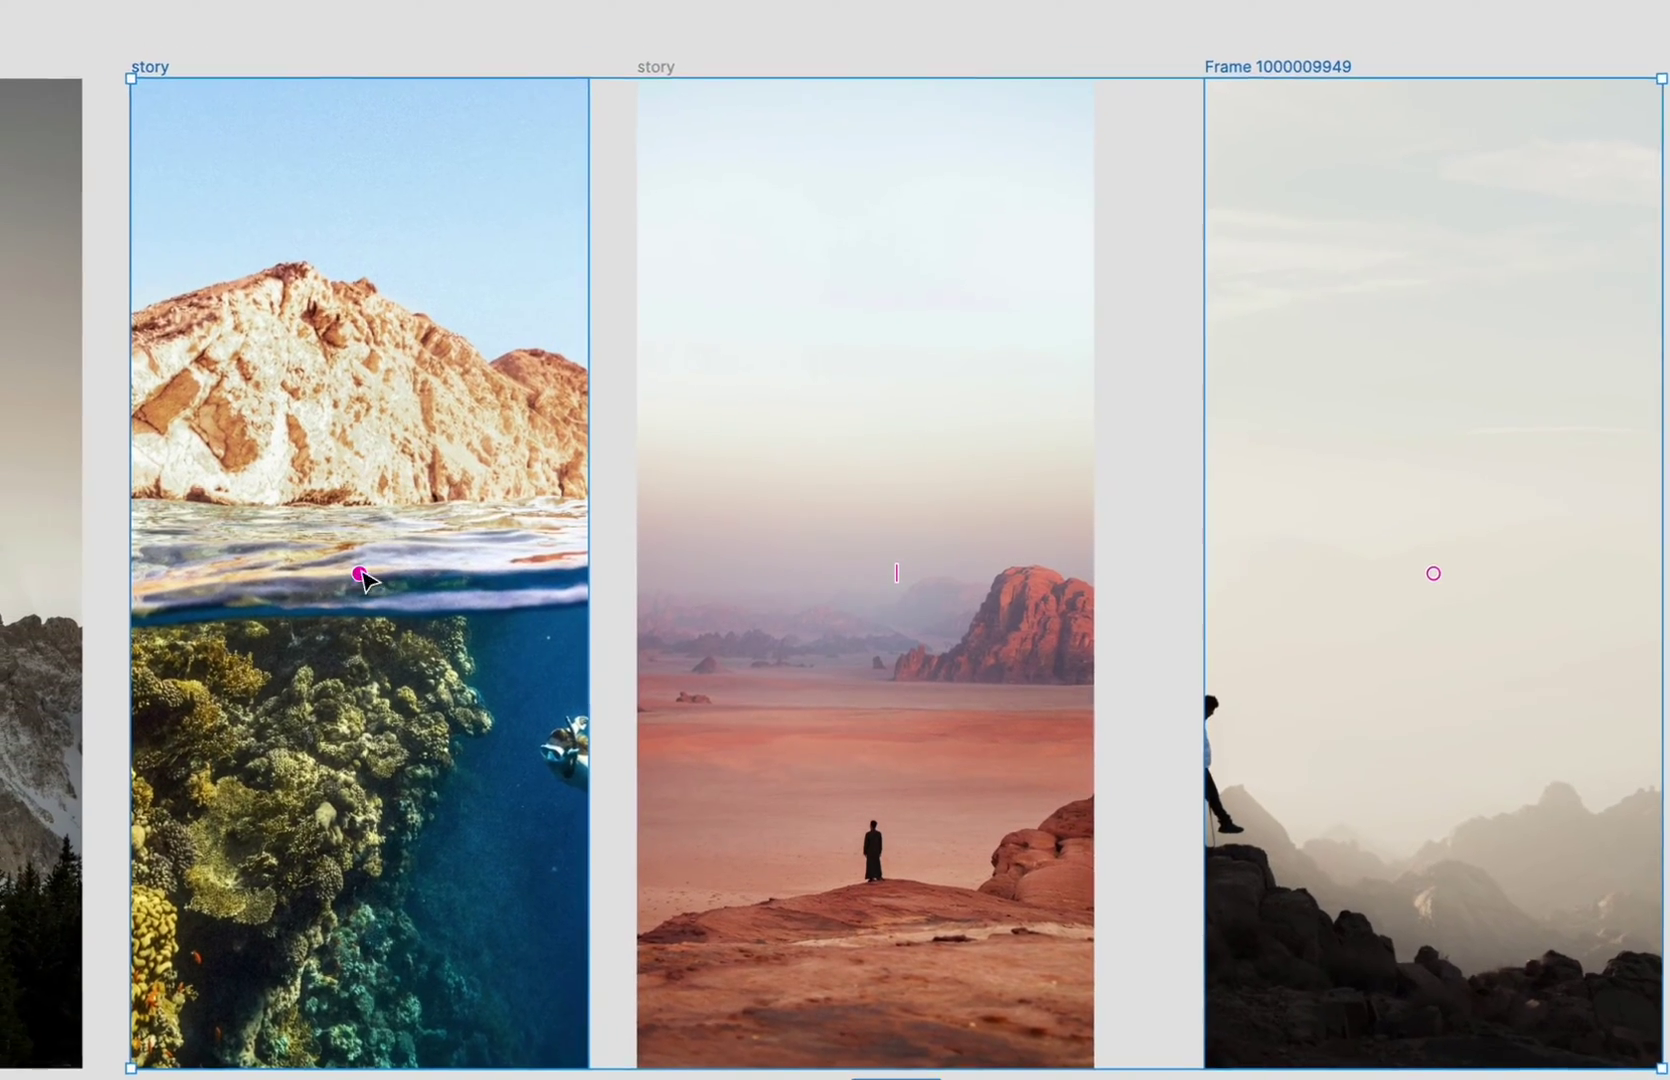
left_click_drag(408, 575, 1265, 562)
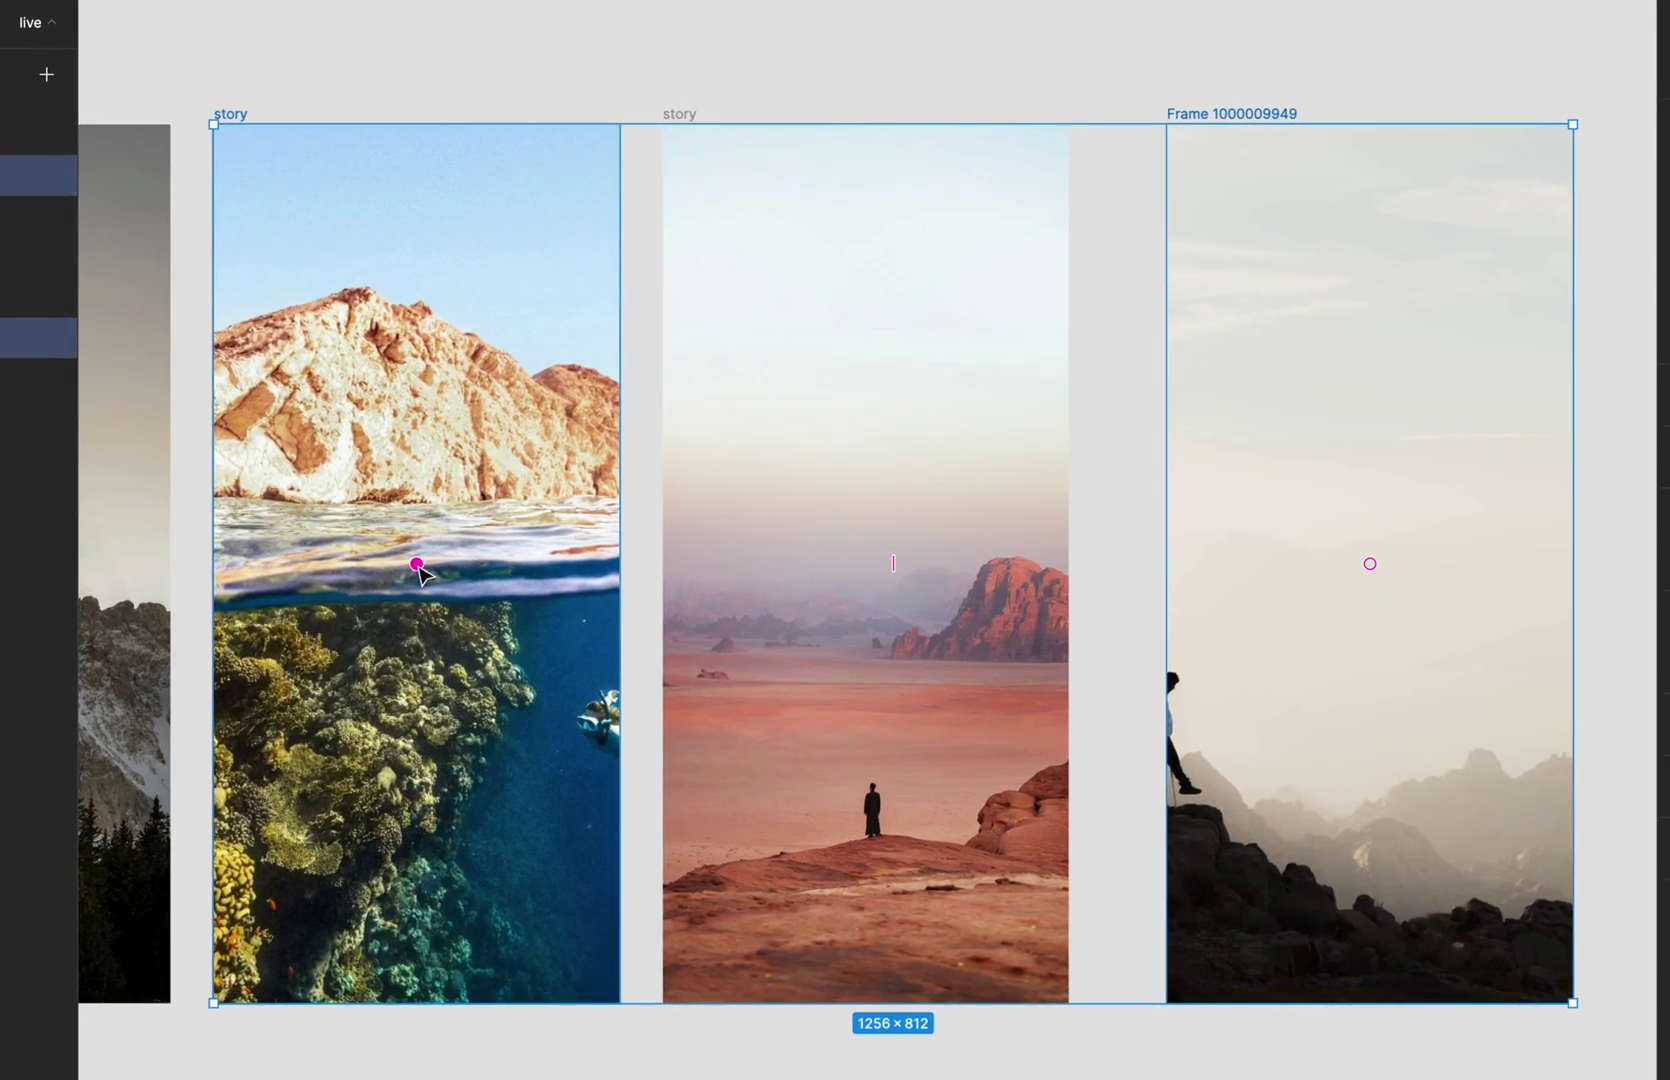
left_click(1040, 134)
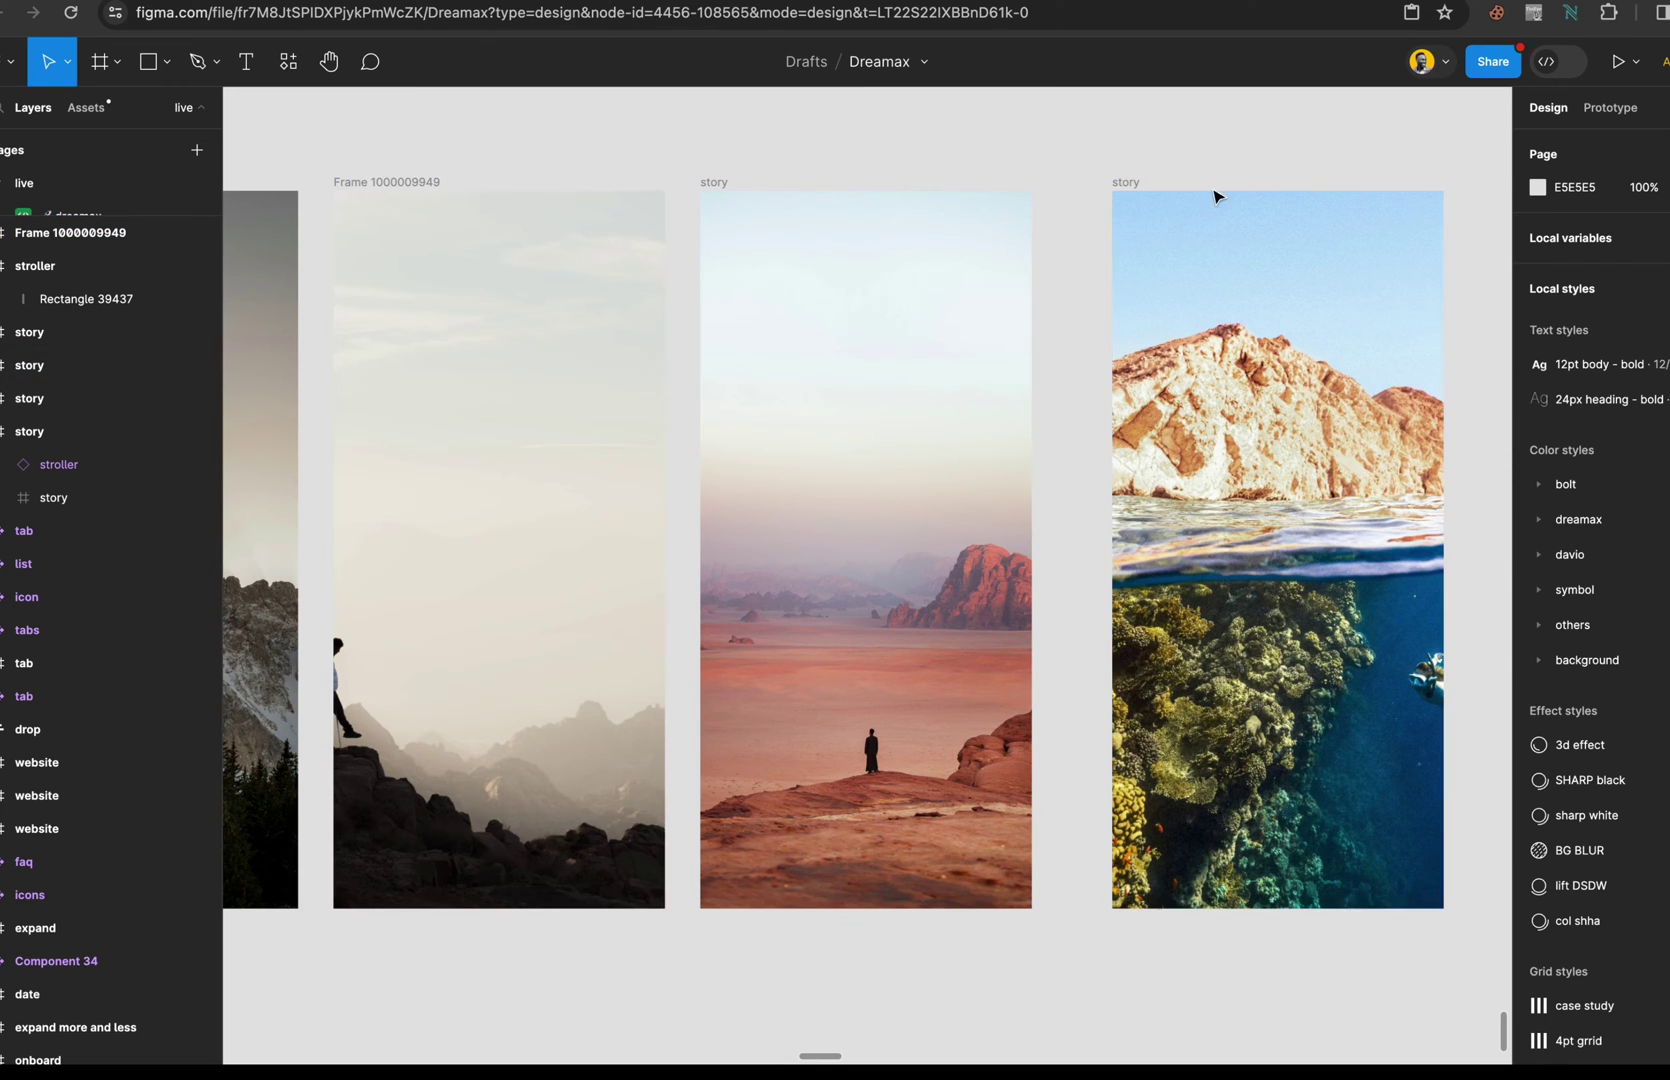
- Undo the swap of the underwater story and the new photo frame, and clear the selection
left_click(1148, 185)
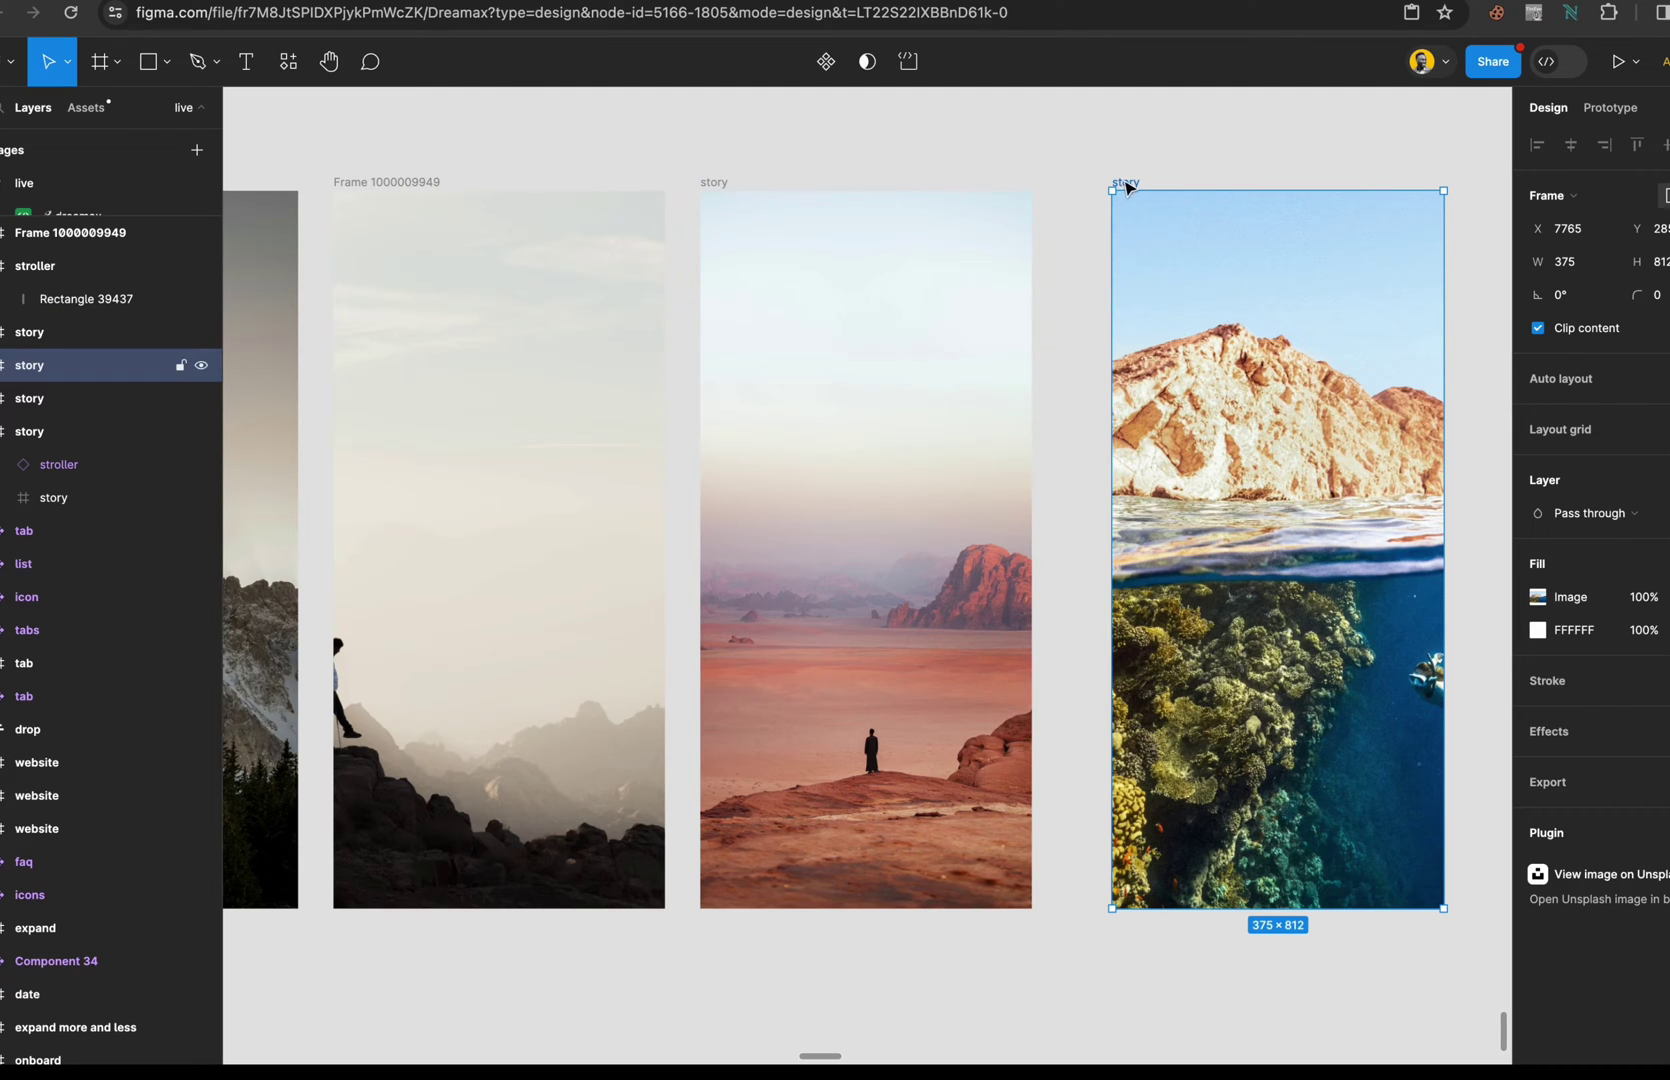
key("ctrl+z")
key("ctrl+z")
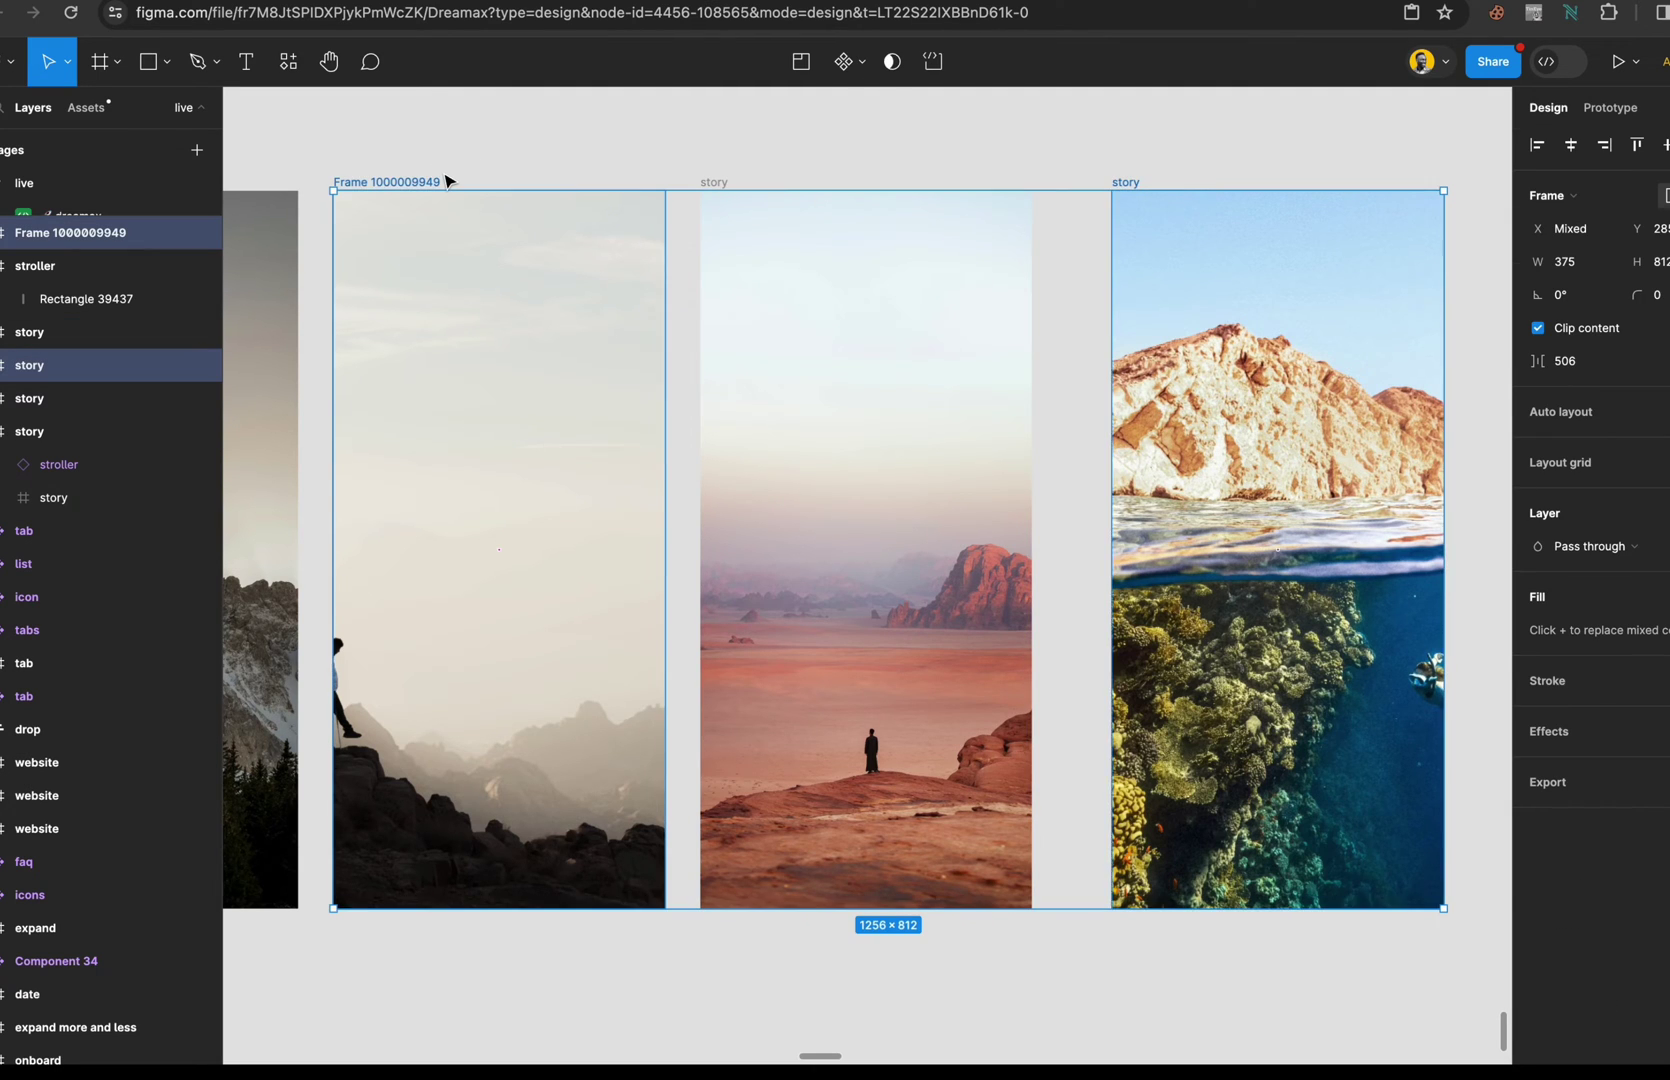
key("ctrl+z")
left_click(905, 150)
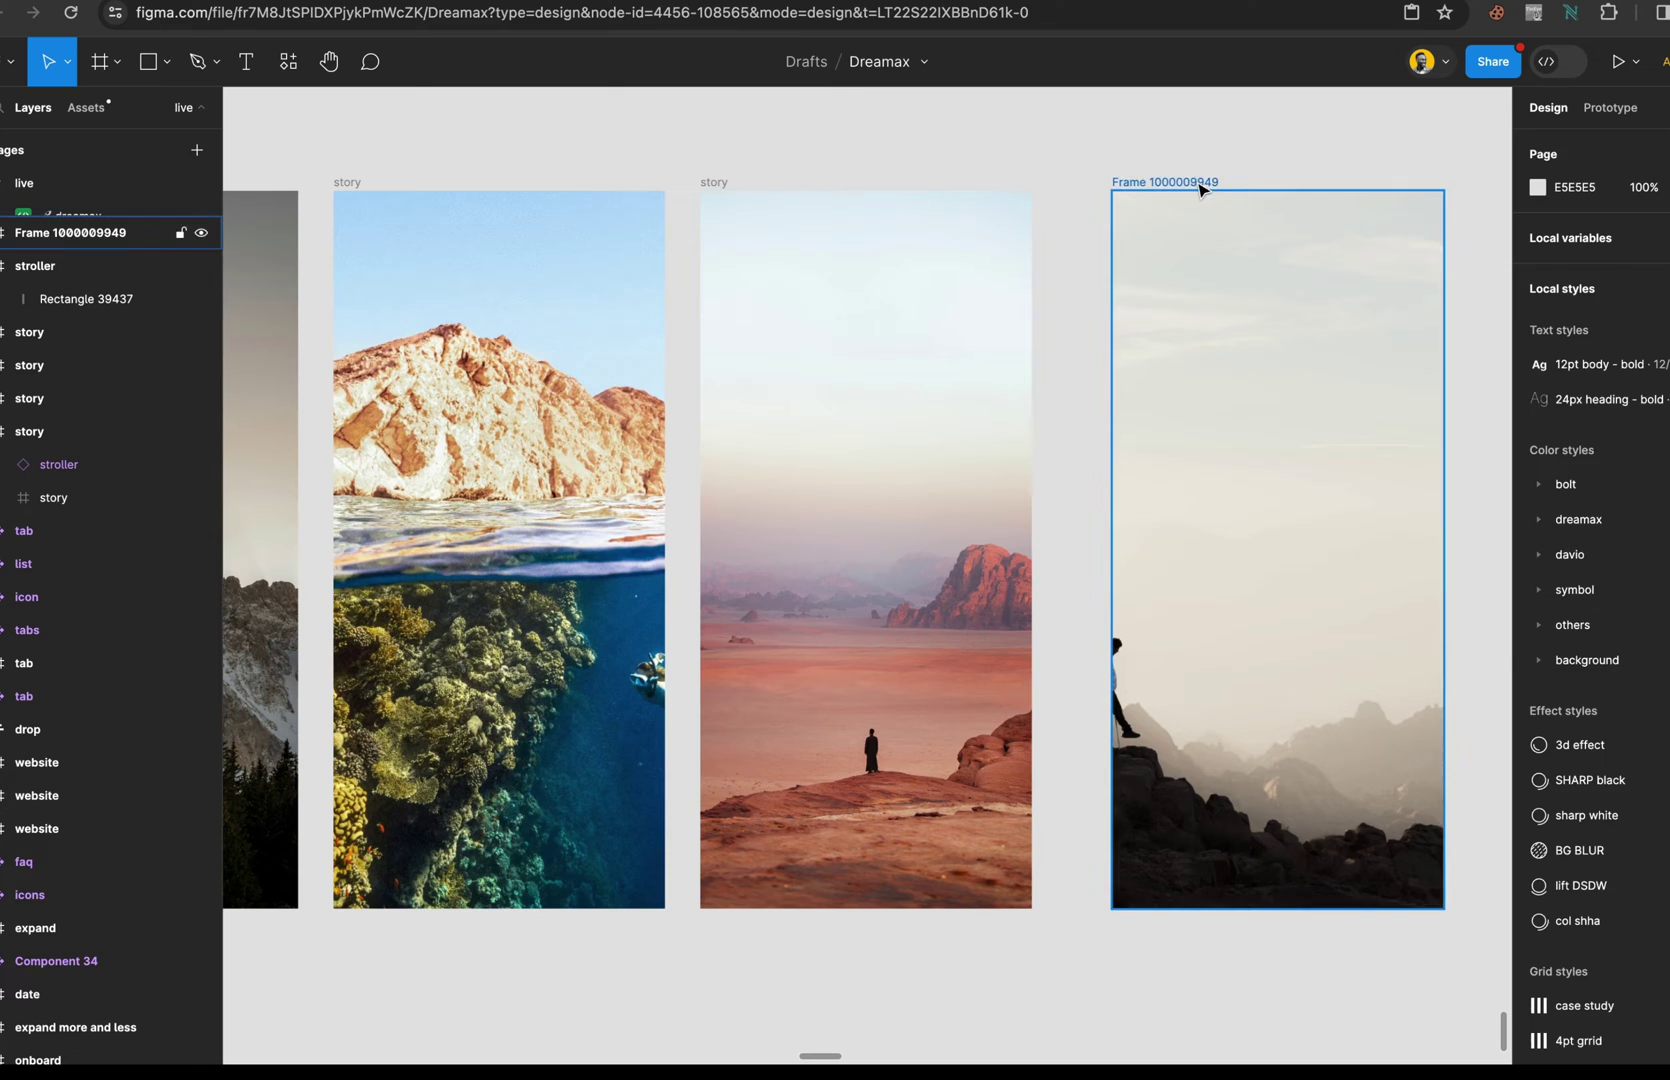
- Rename the new photo frame beside the stories as story
double_click(1200, 181)
type("s")
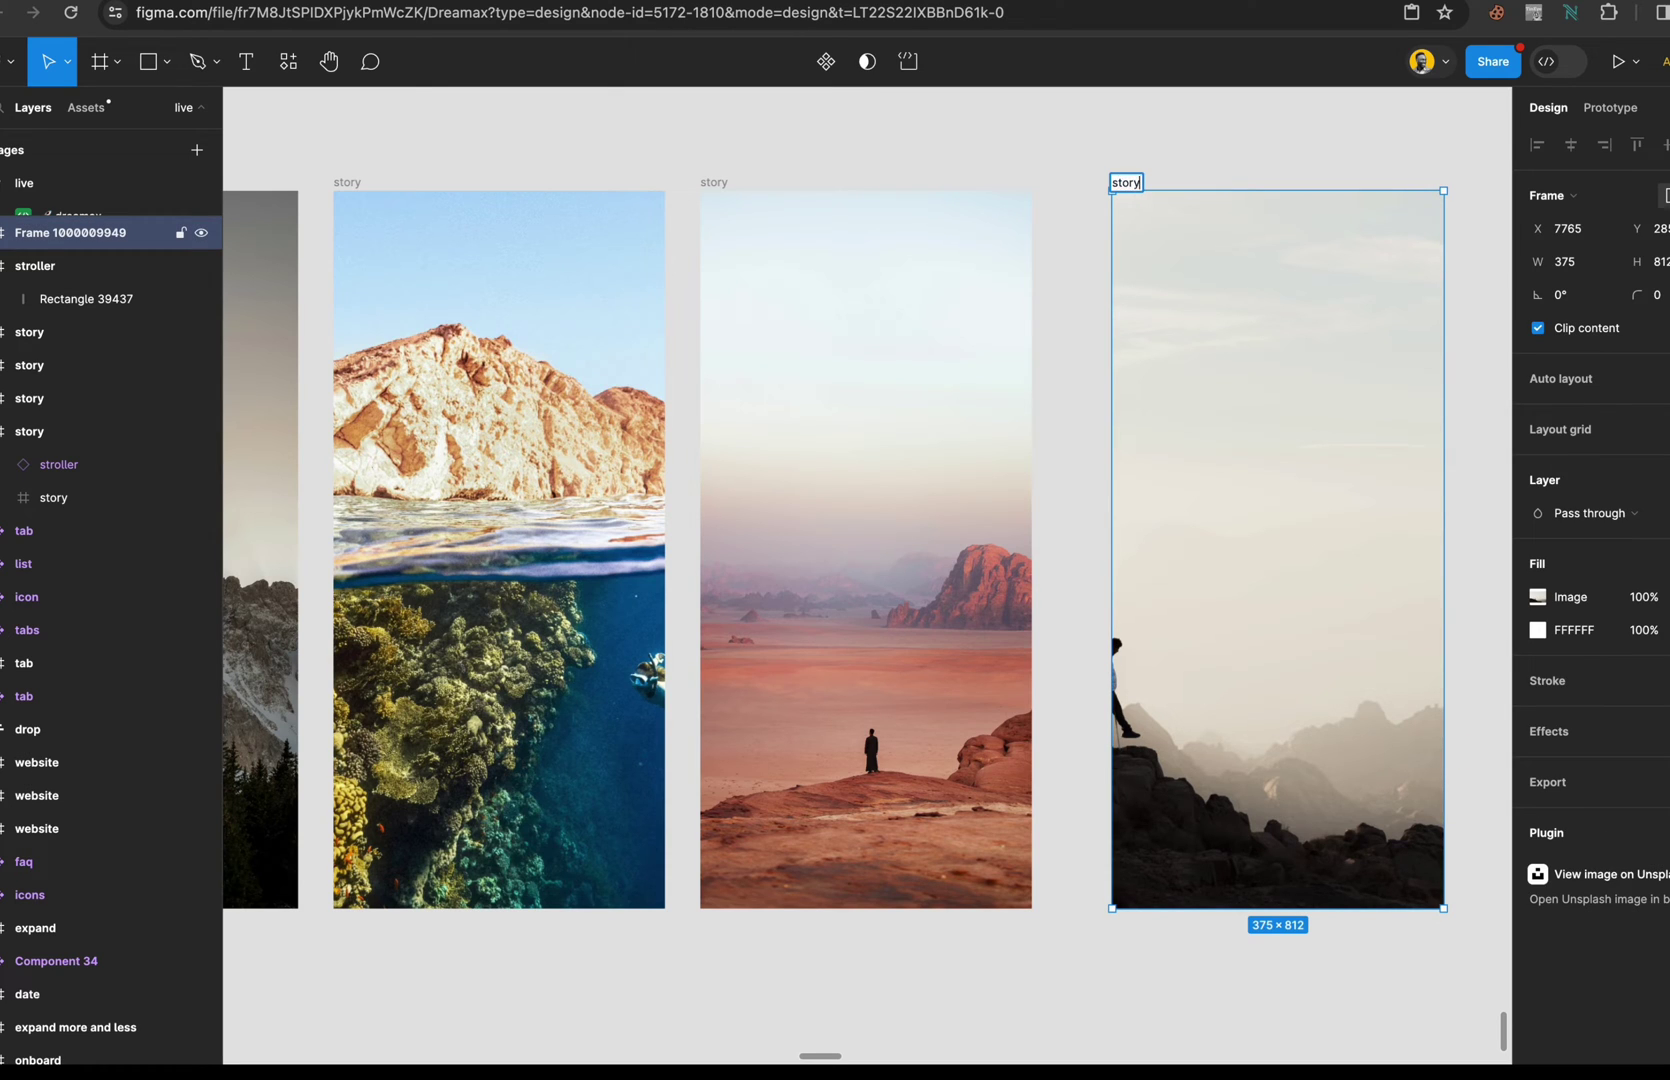
type("tory")
key("Return")
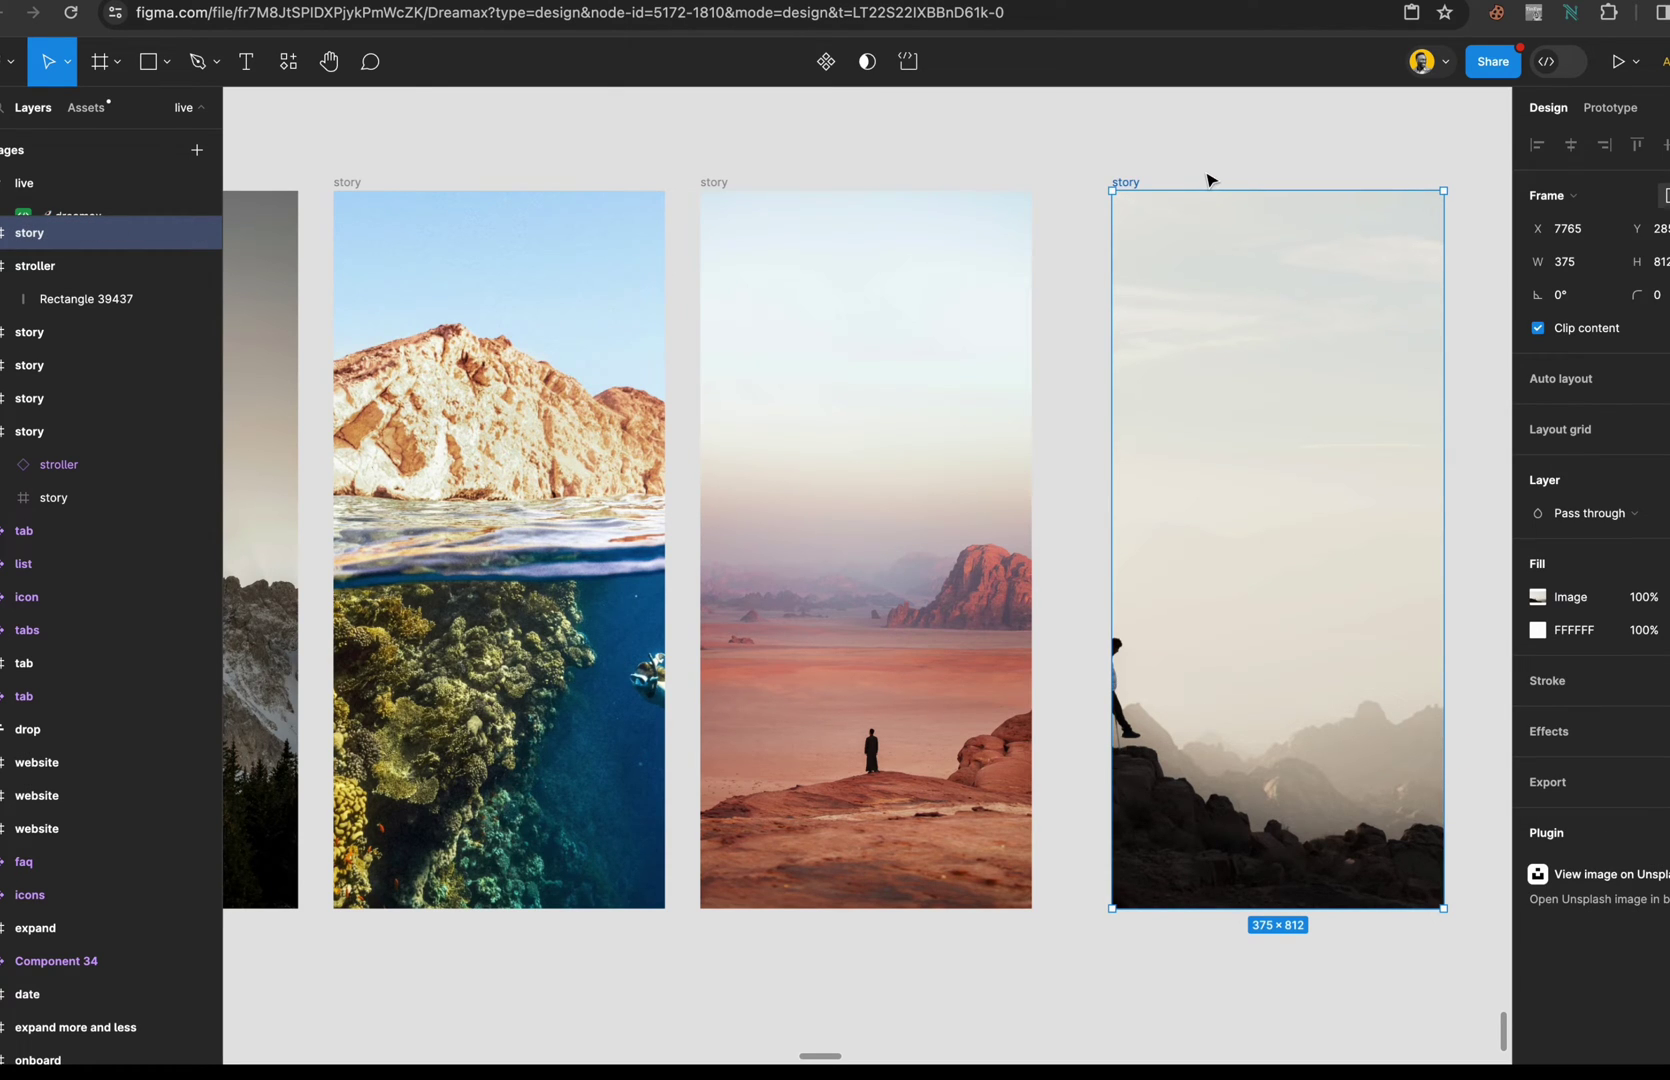
- Cut the renamed photo frame and paste it to replace the underwater story frame
key("Delete")
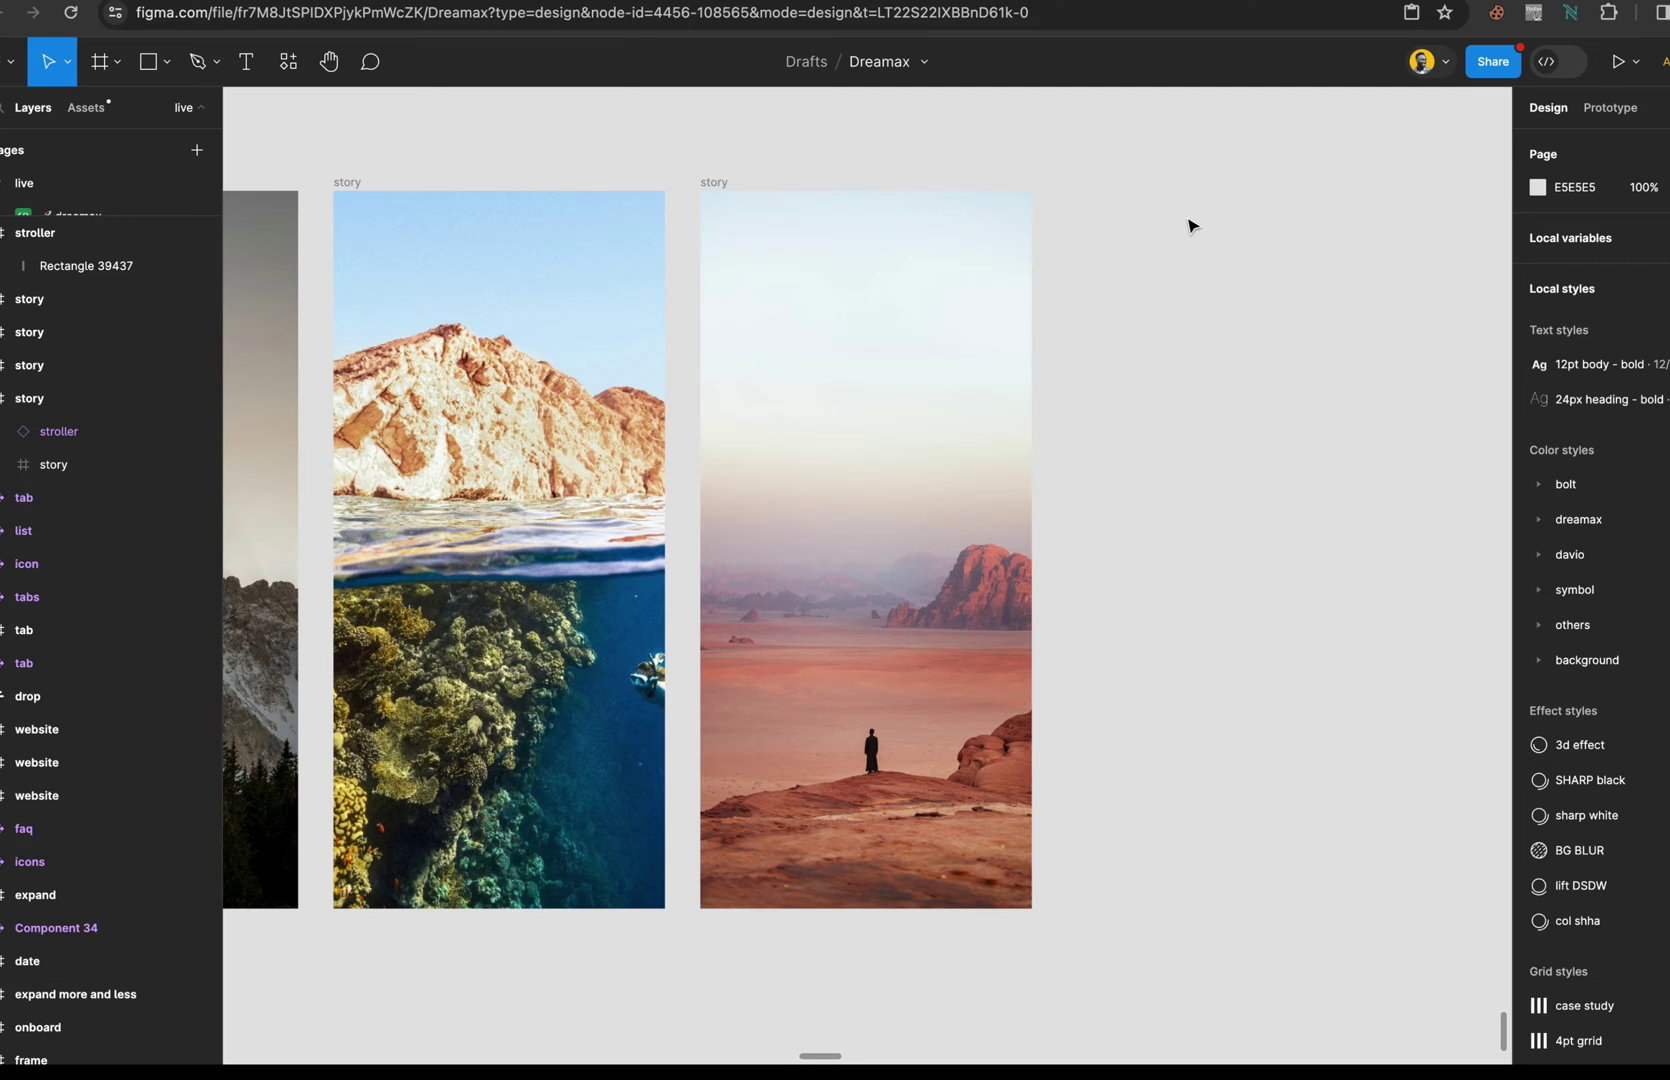
scroll(1120, 285, "left", 3)
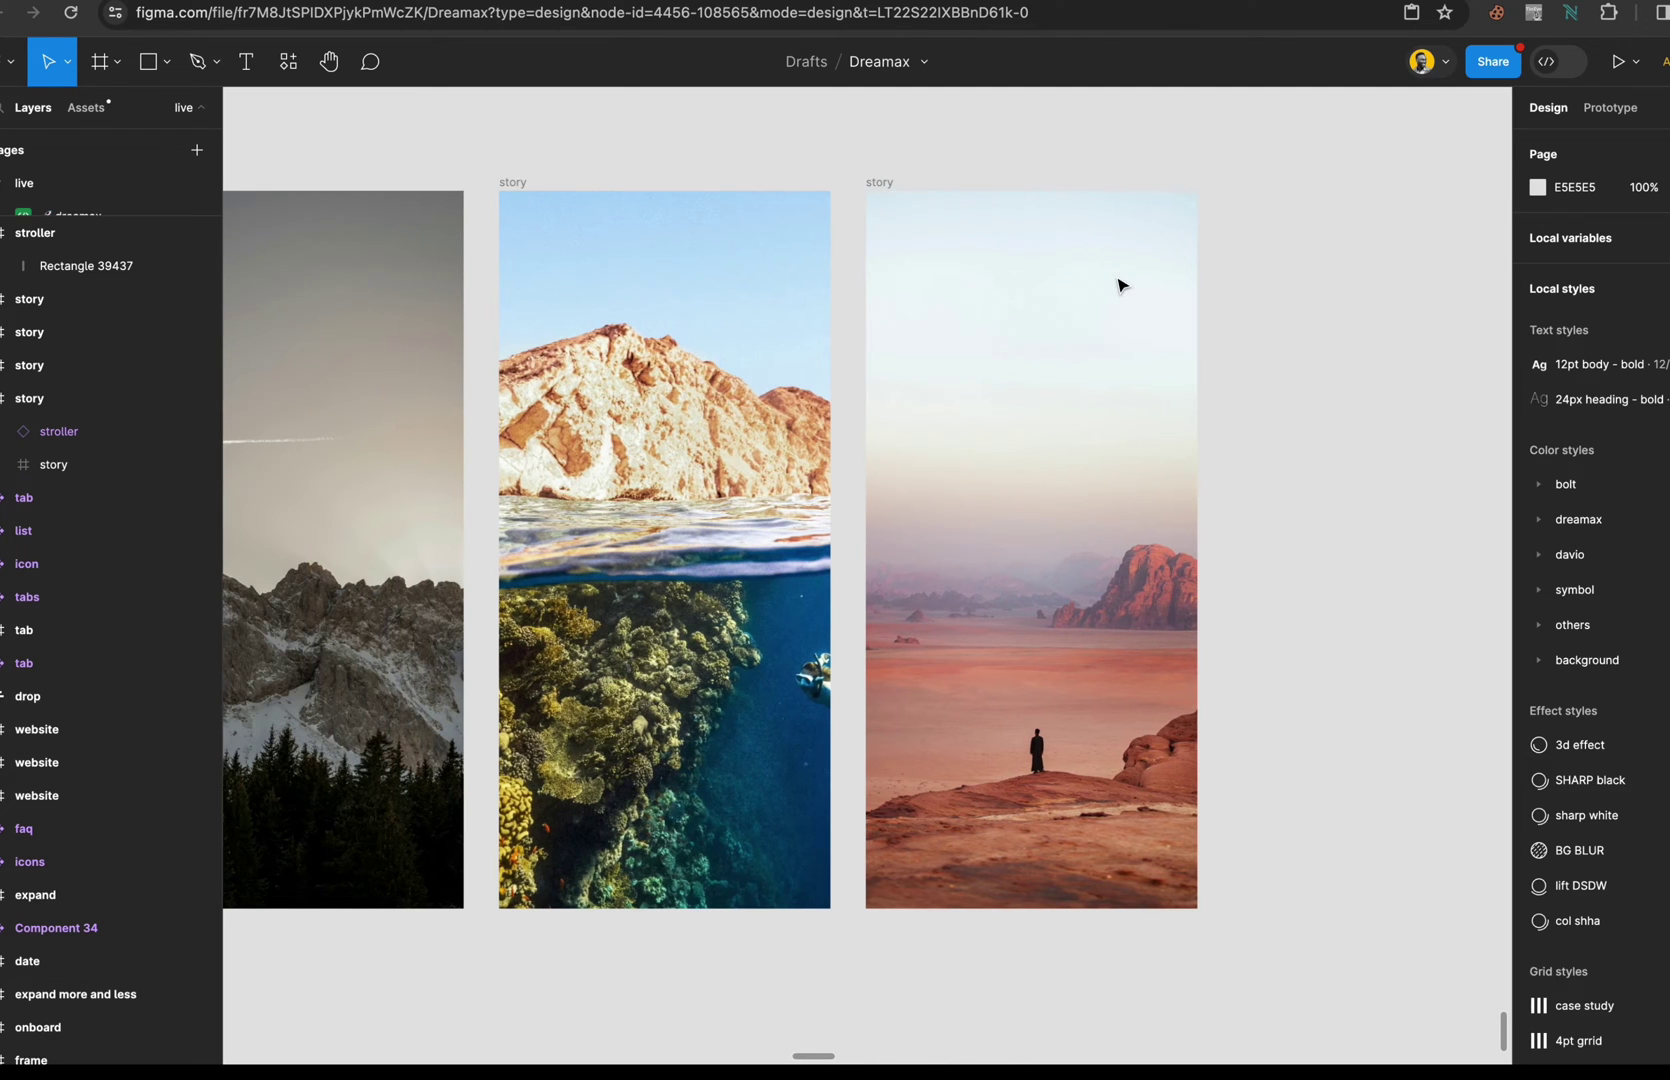
left_click(522, 180)
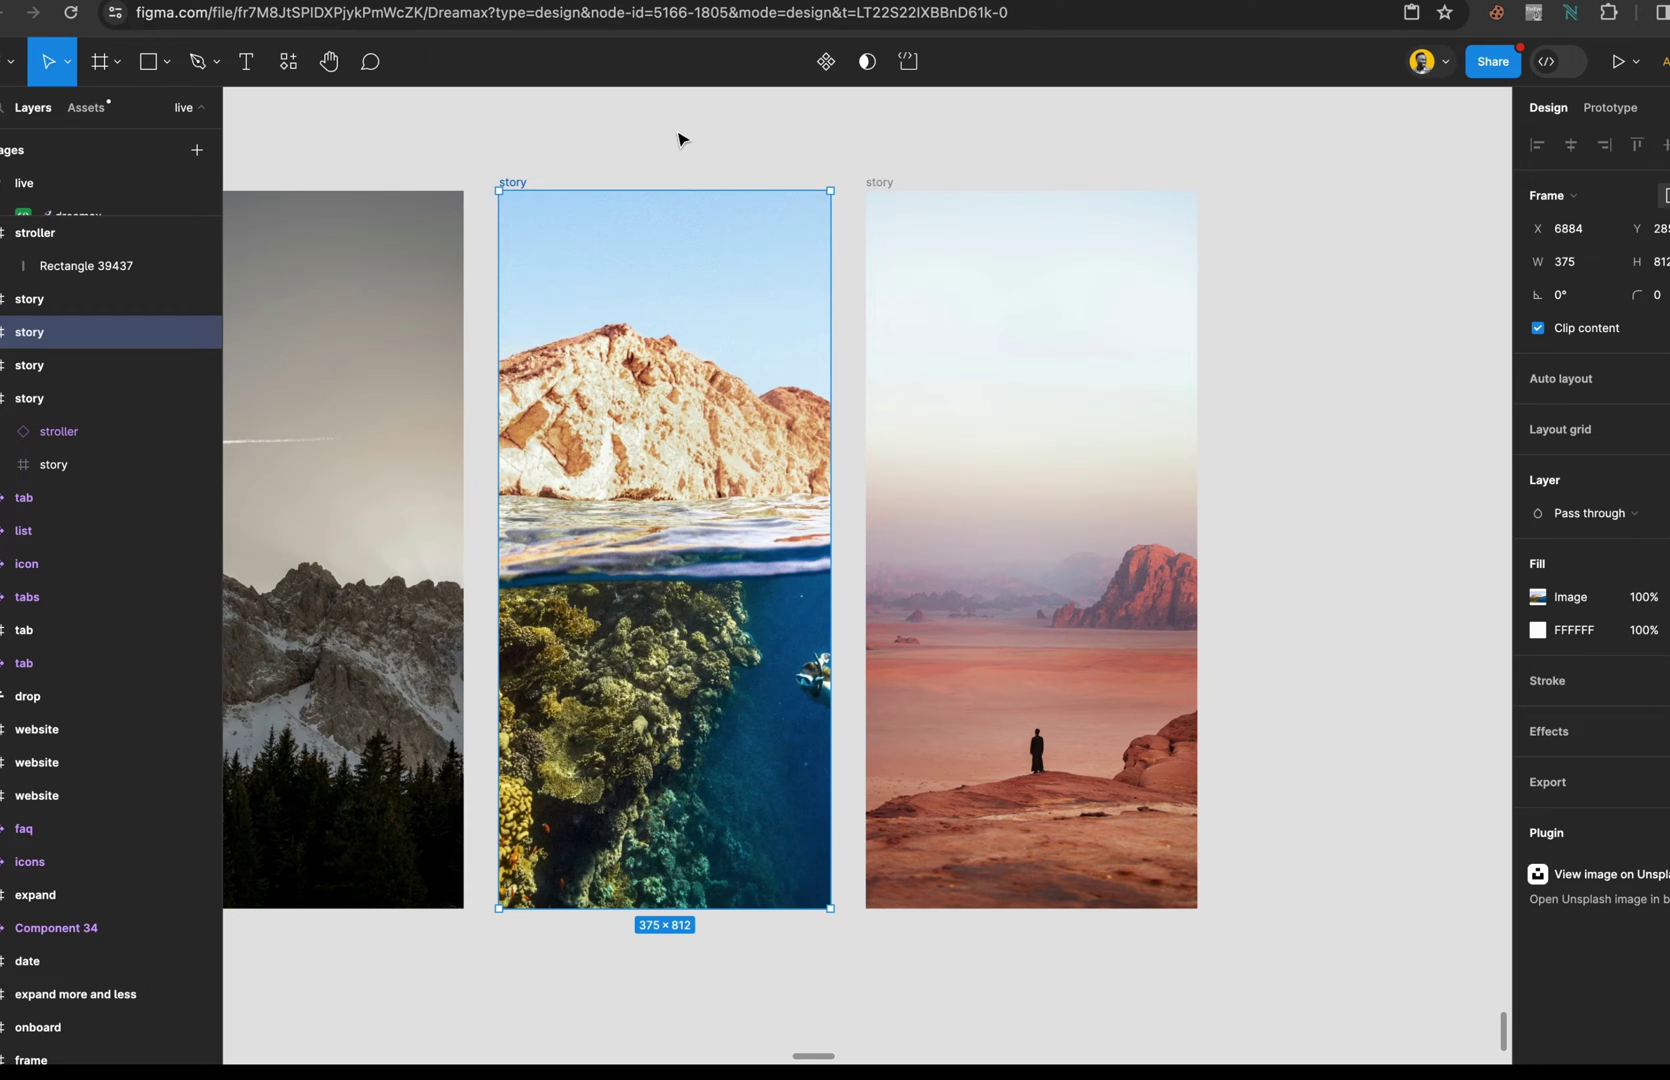
left_click(679, 140)
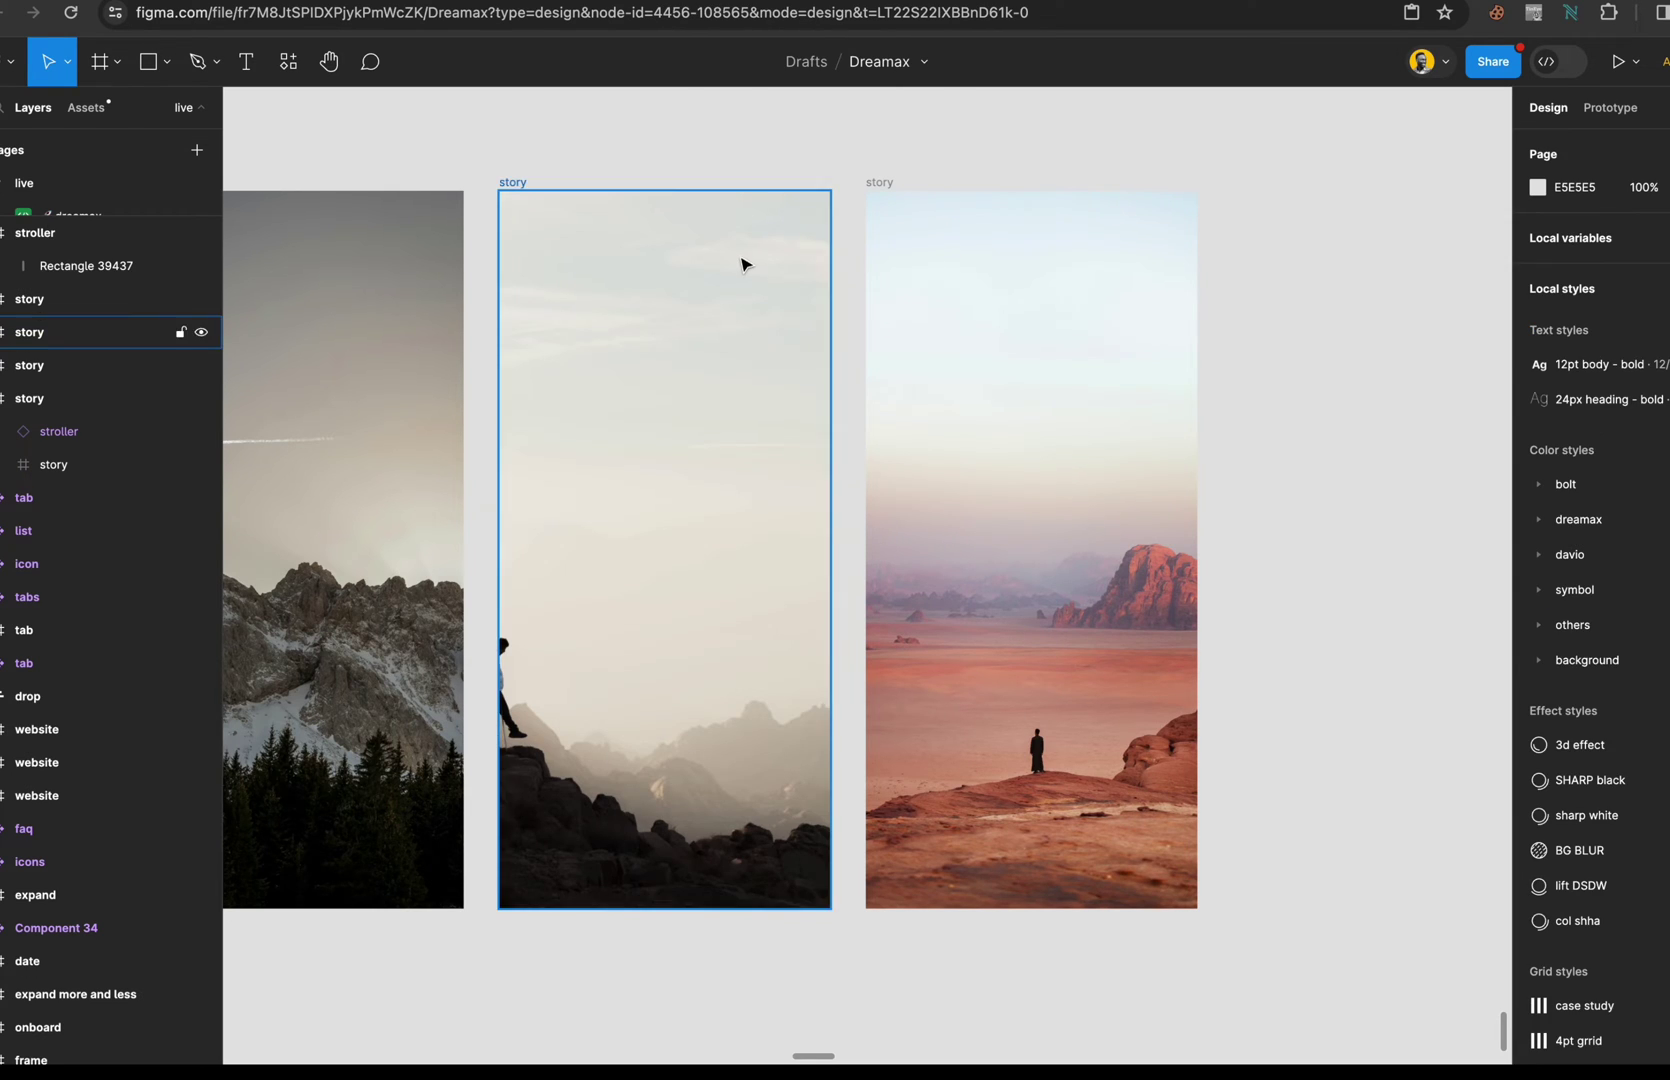
- Swap the positions of the pasted photo story and the red desert story, and clear the selection
scroll(746, 265, "left", 5)
left_click(760, 184)
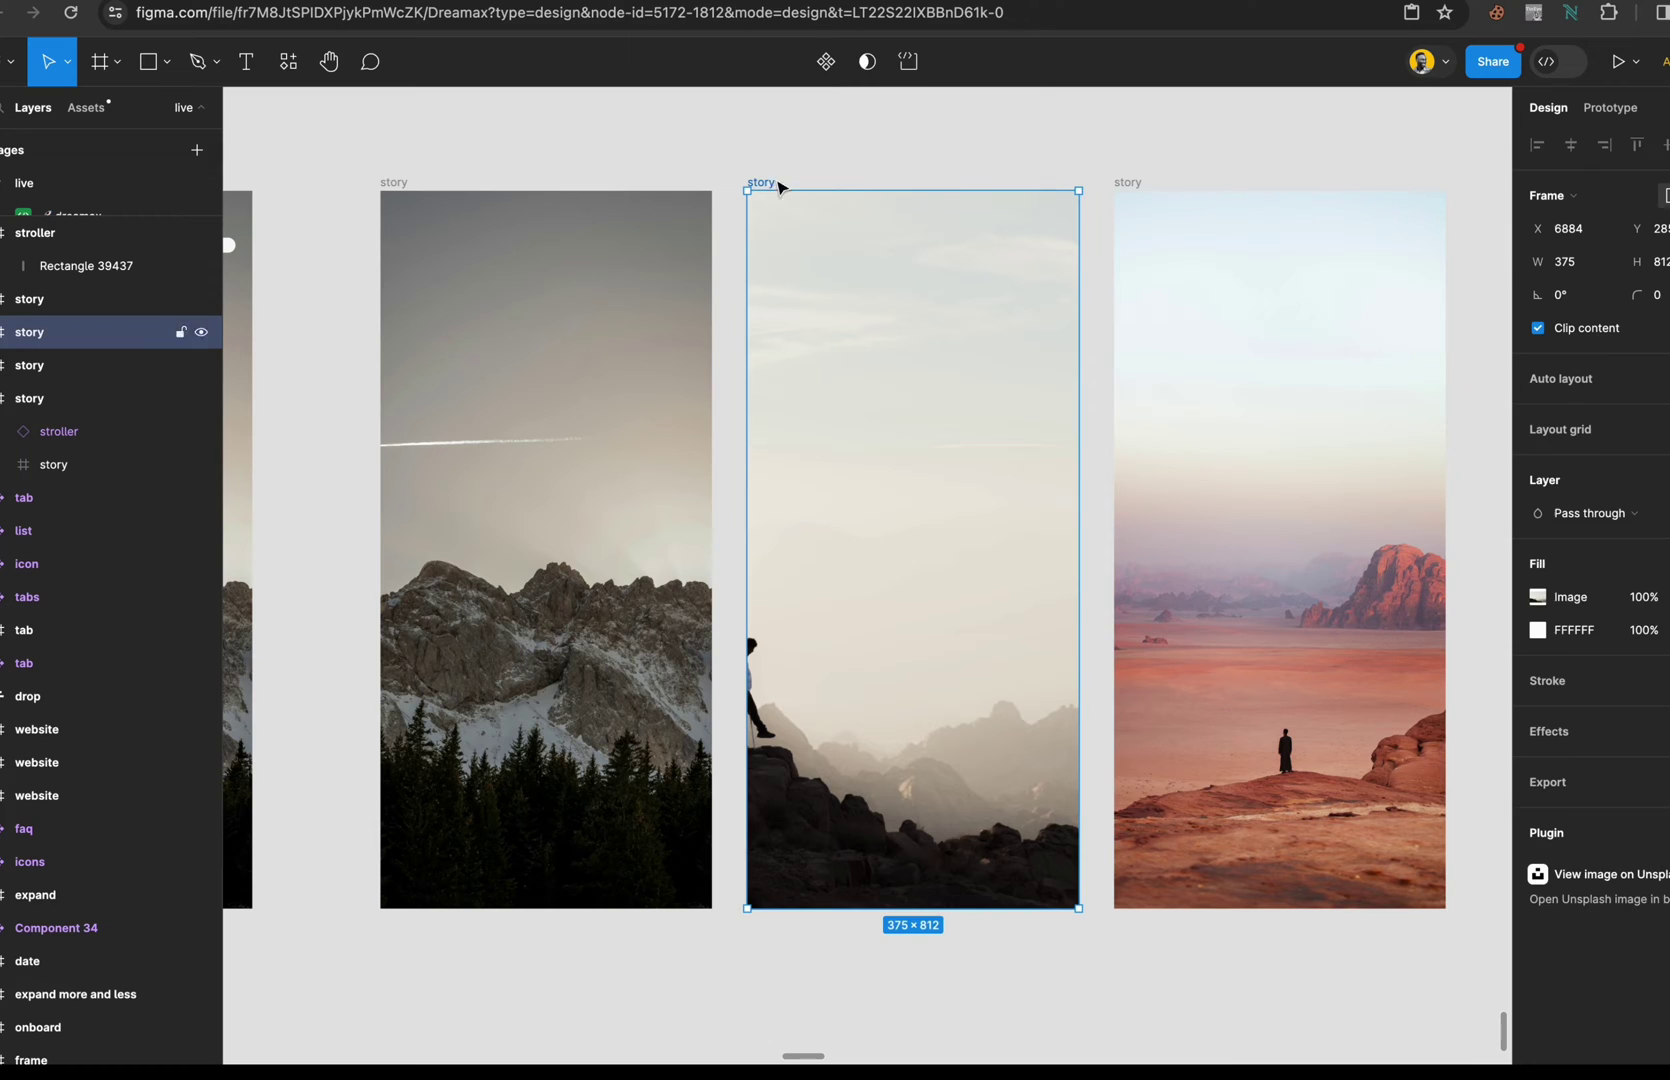
left_click(1127, 184, "shift")
left_click_drag(1282, 559, 990, 568)
left_click(1202, 440)
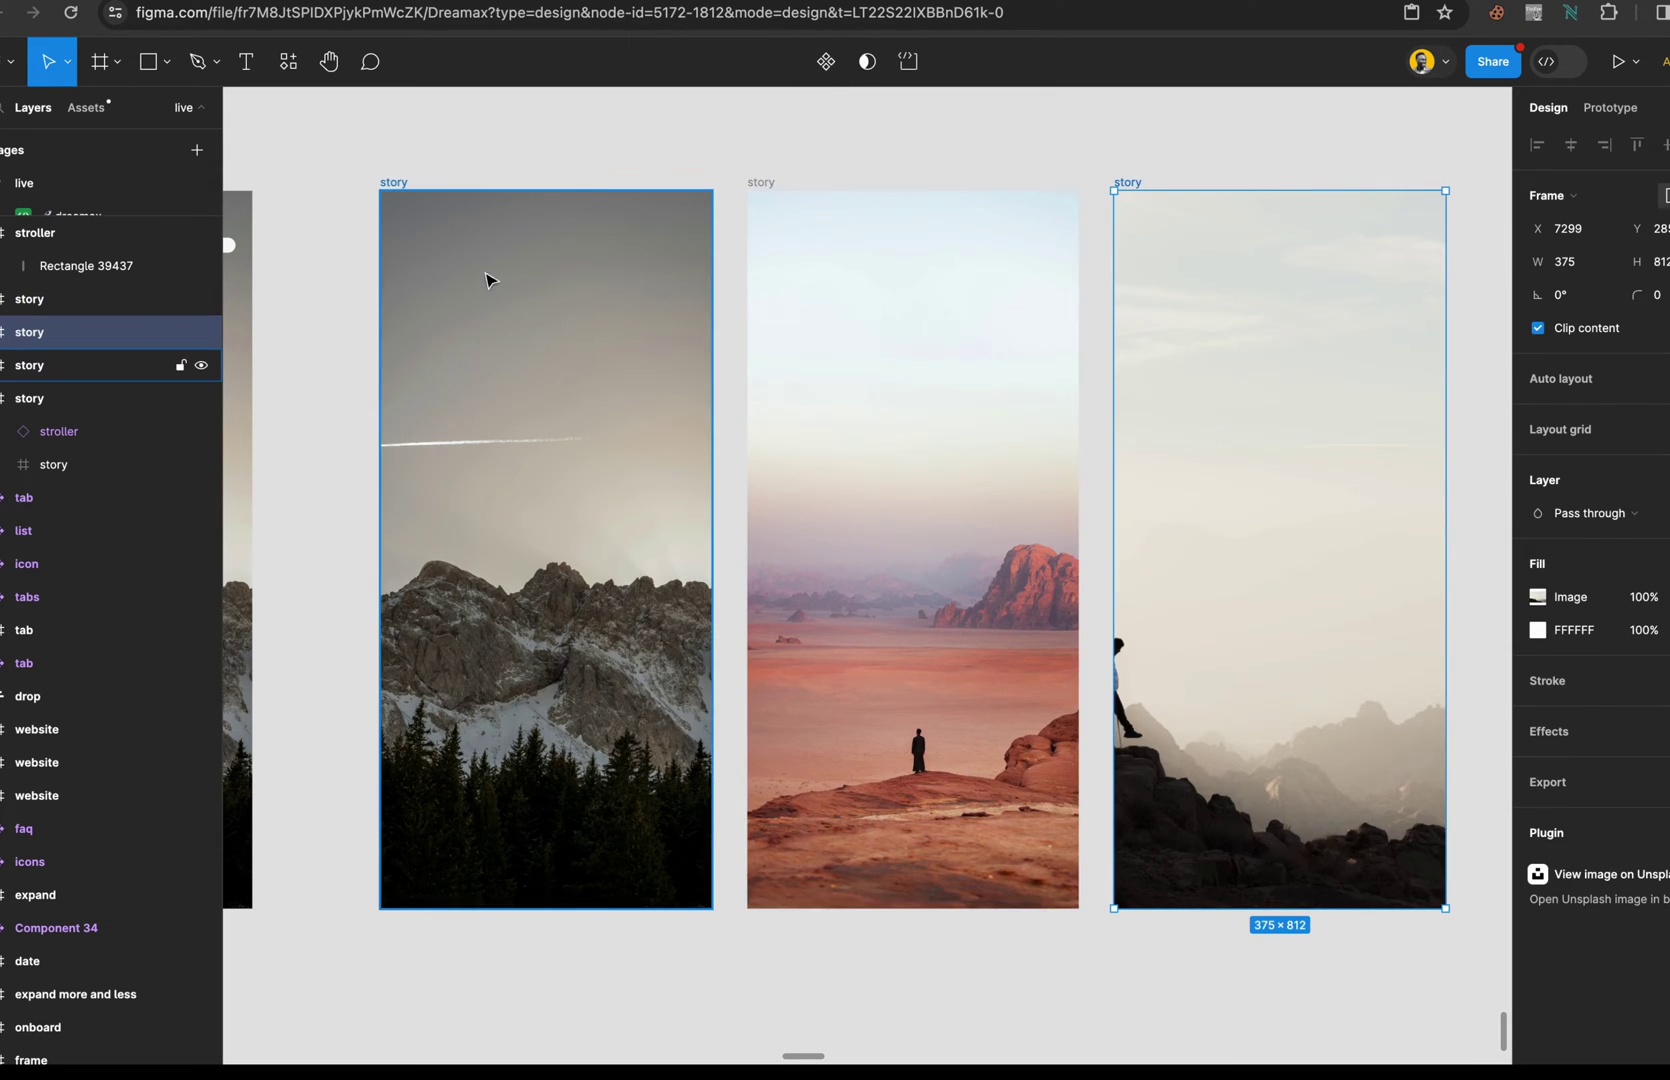
left_click(917, 177)
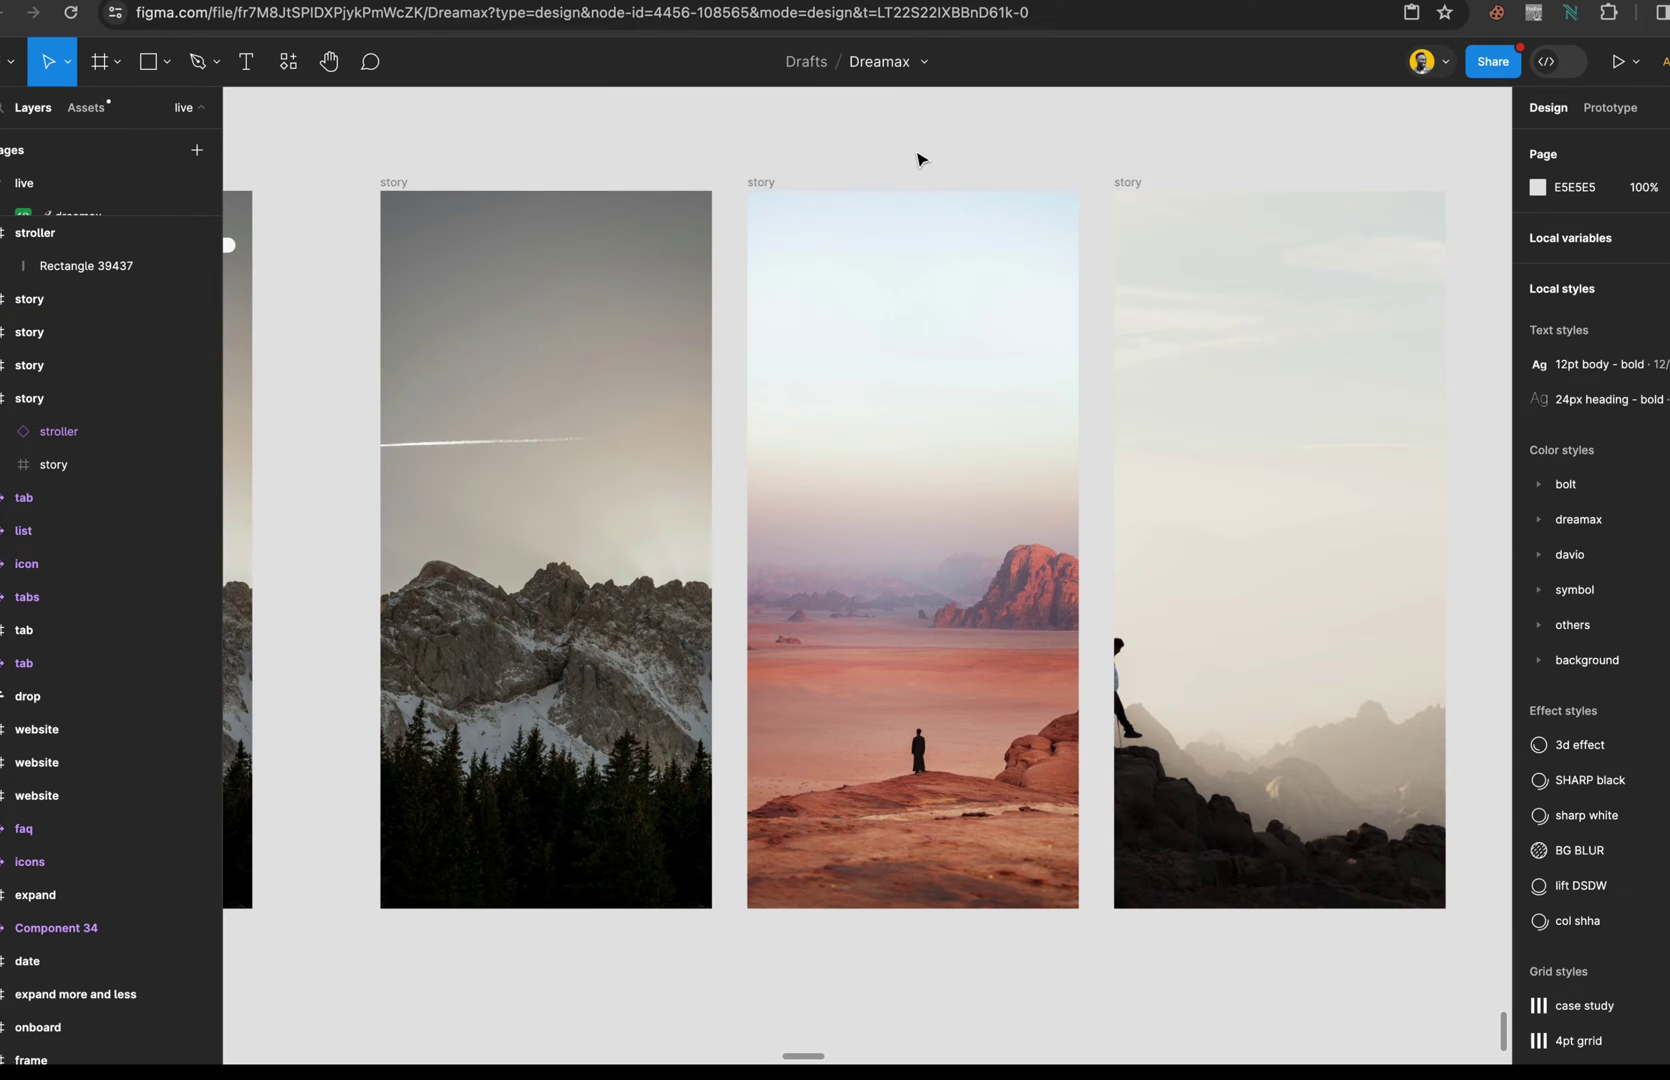
- Detach the stroller progress bar instance in the first mountain story from its component
scroll(920, 160, "left", 5)
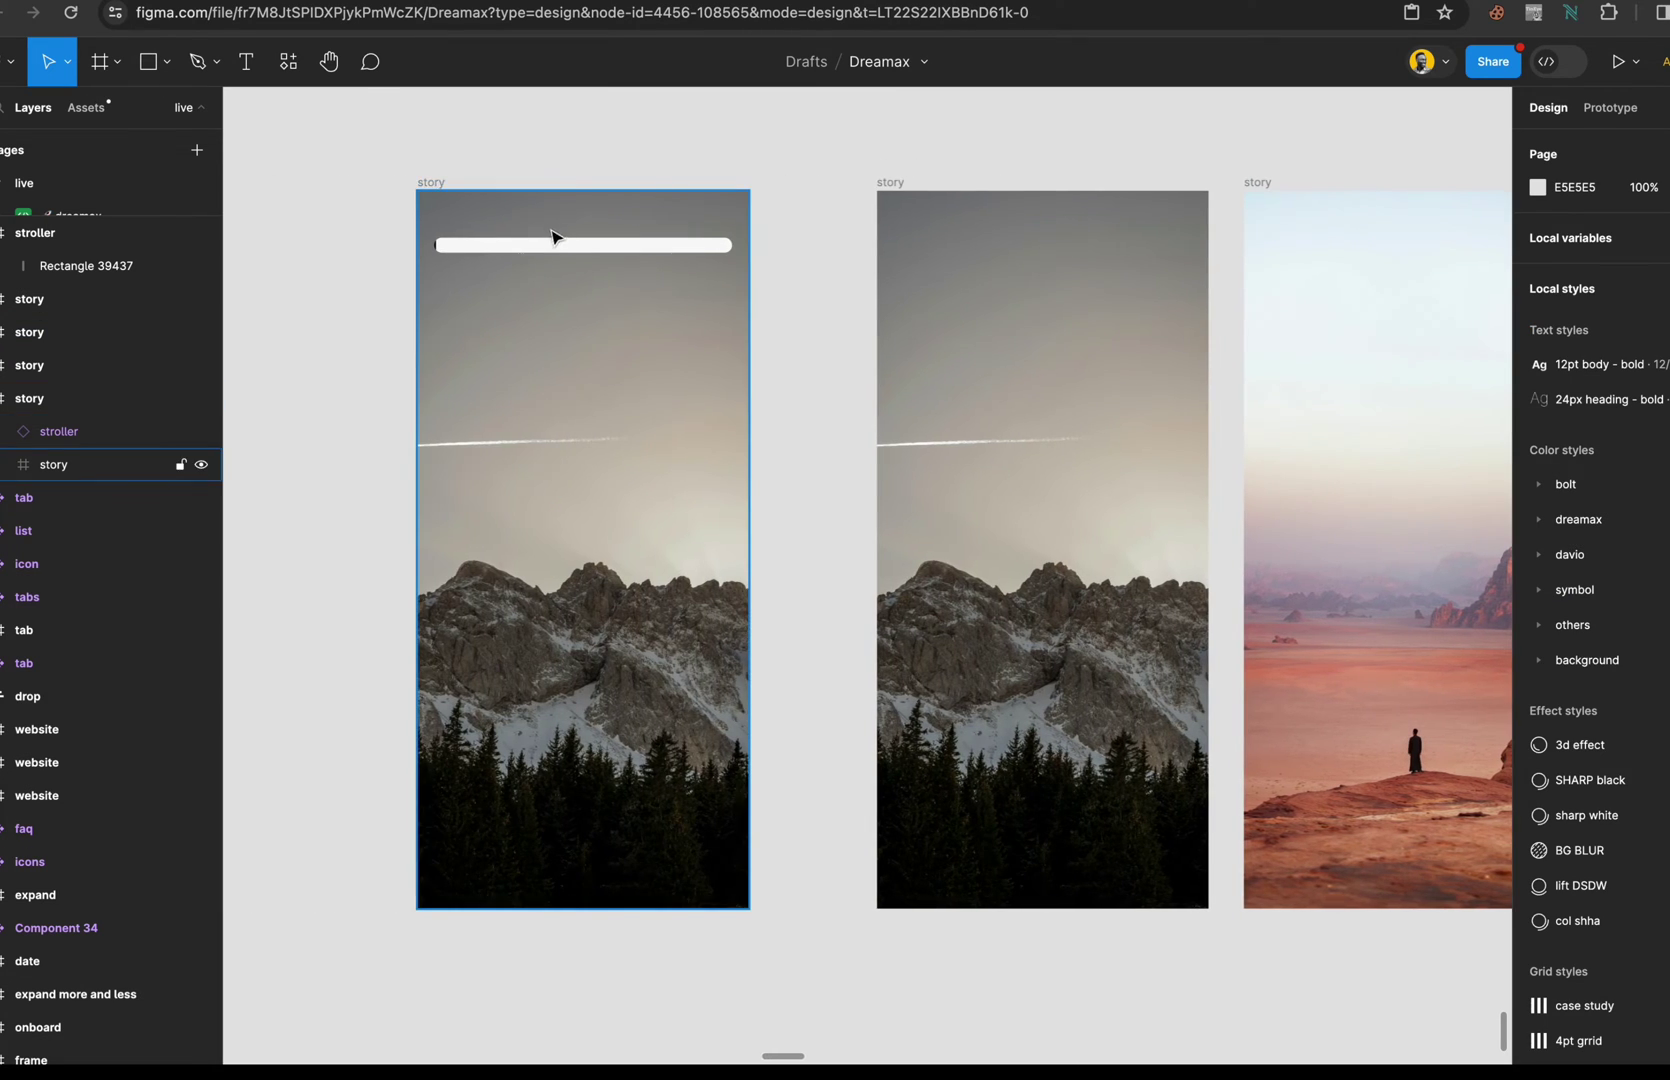
scroll(552, 237, "up", 5)
left_click(402, 240)
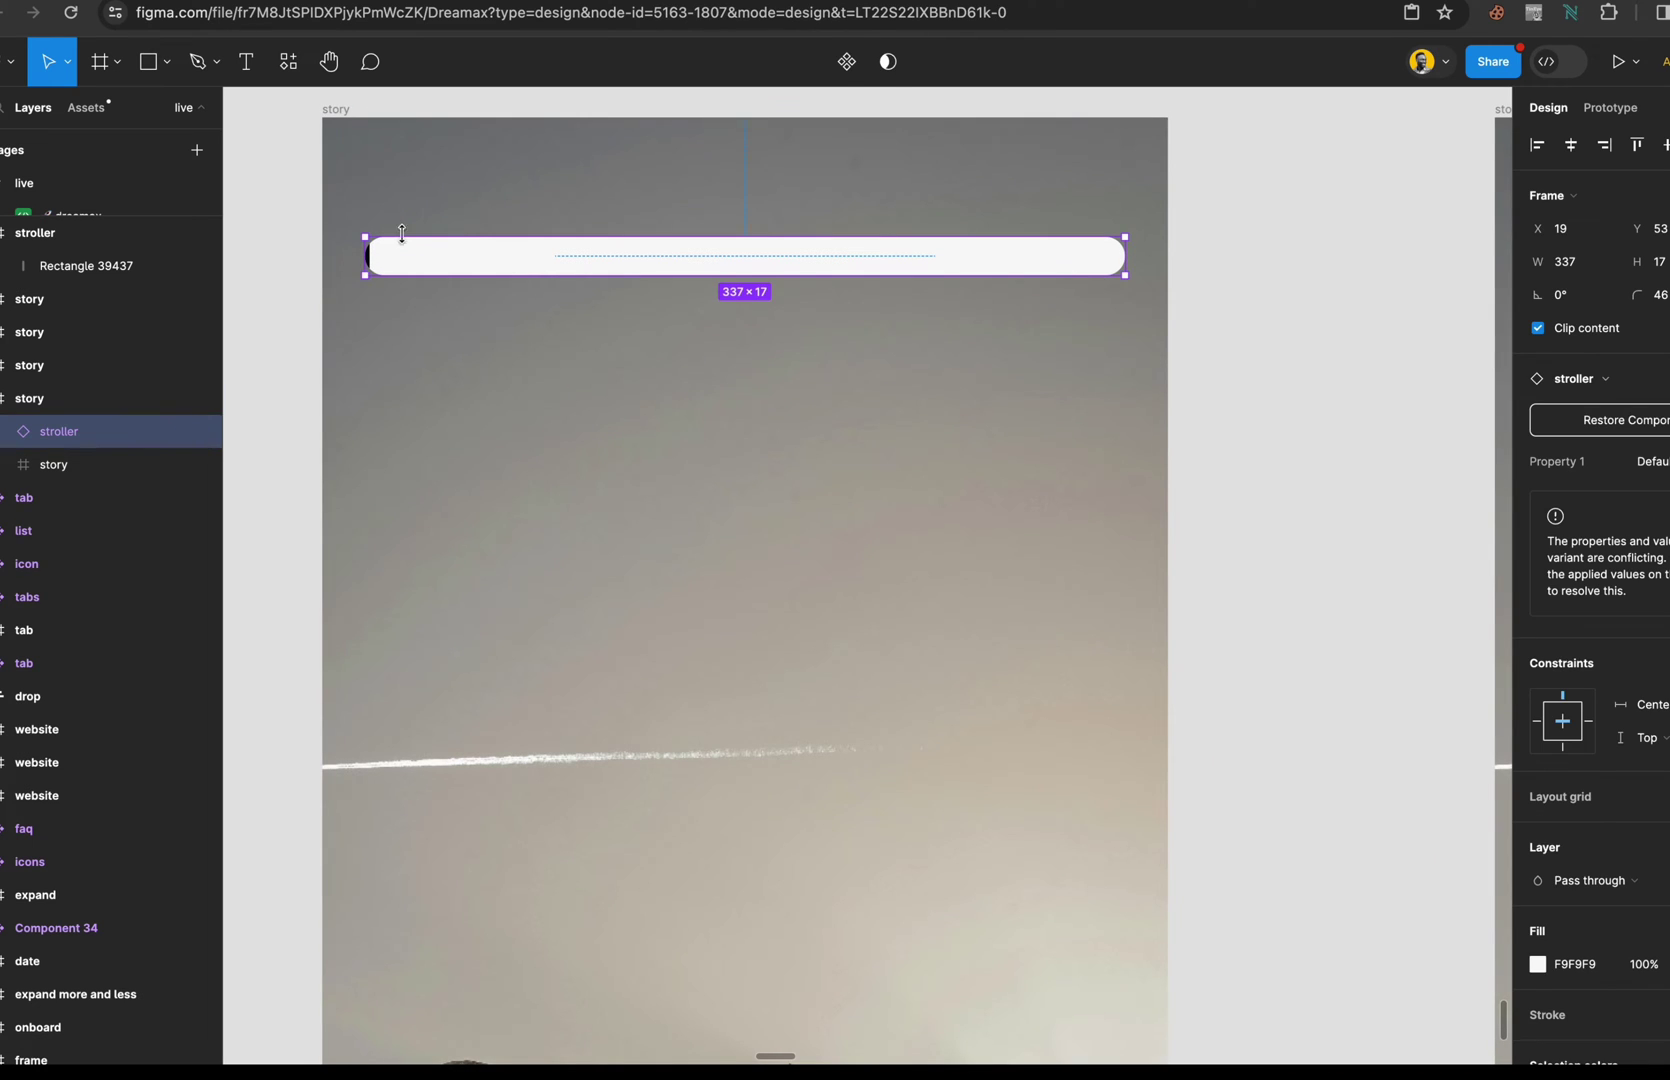
right_click(517, 259)
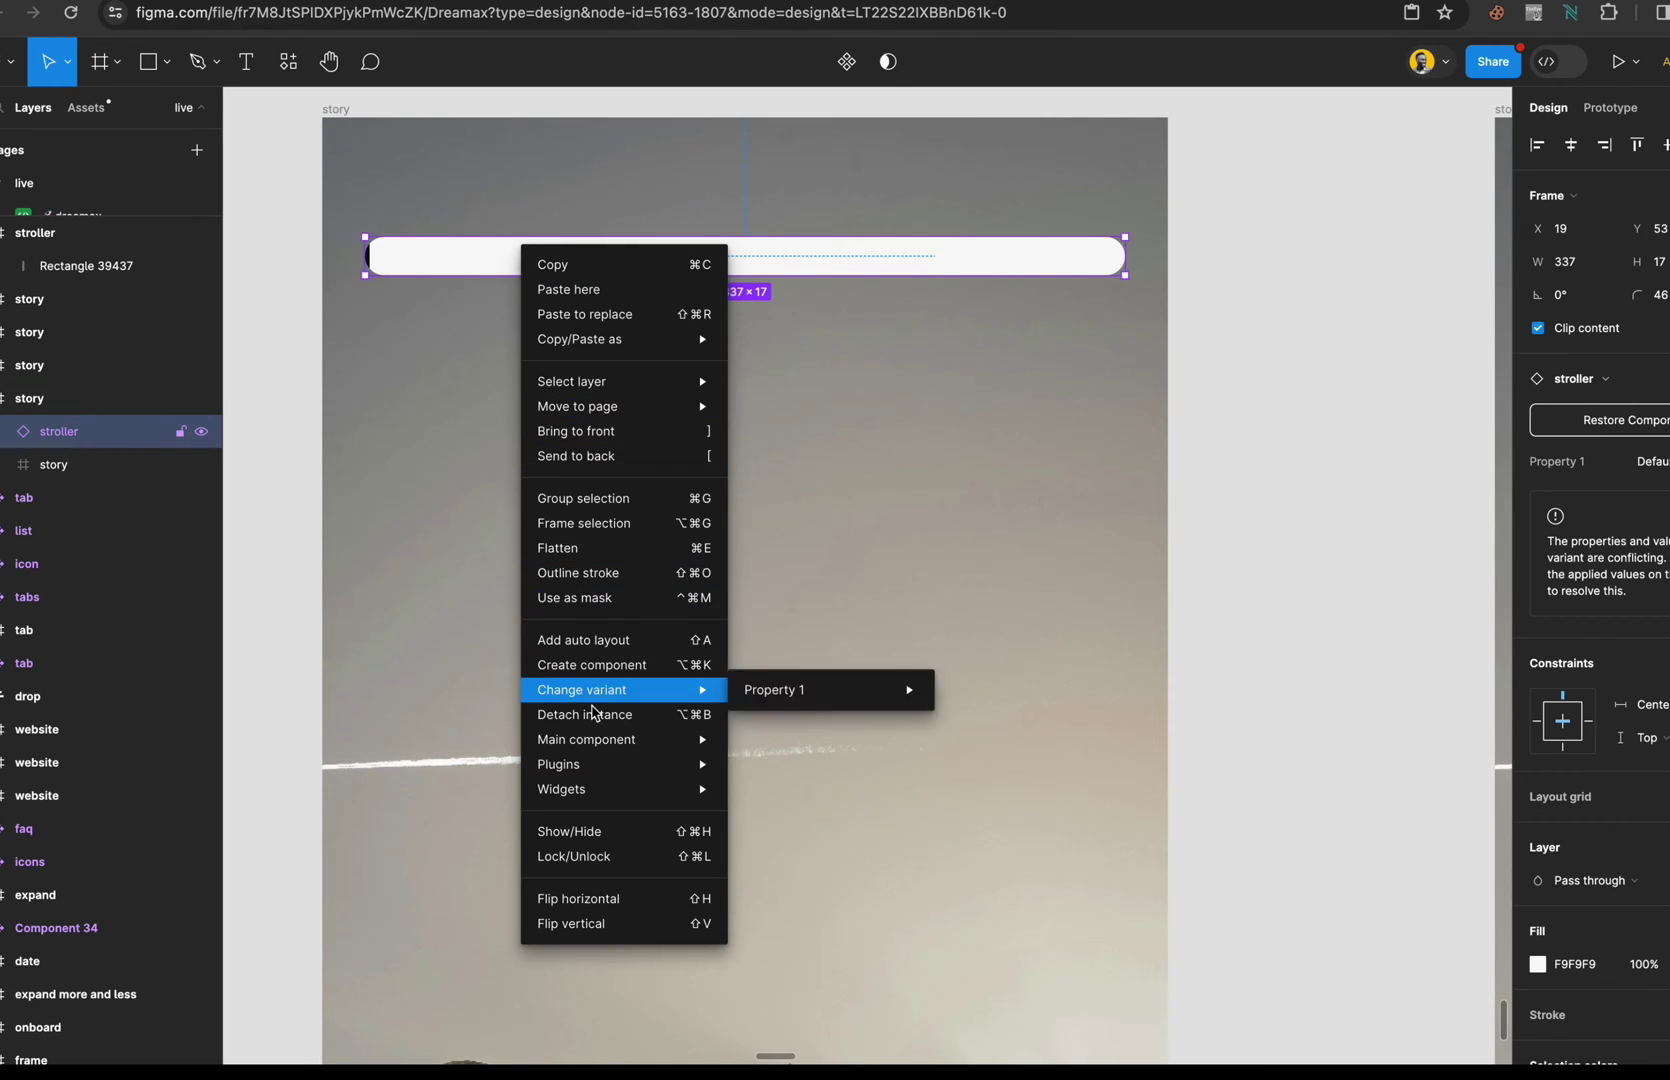
left_click(597, 713)
left_click(1200, 305)
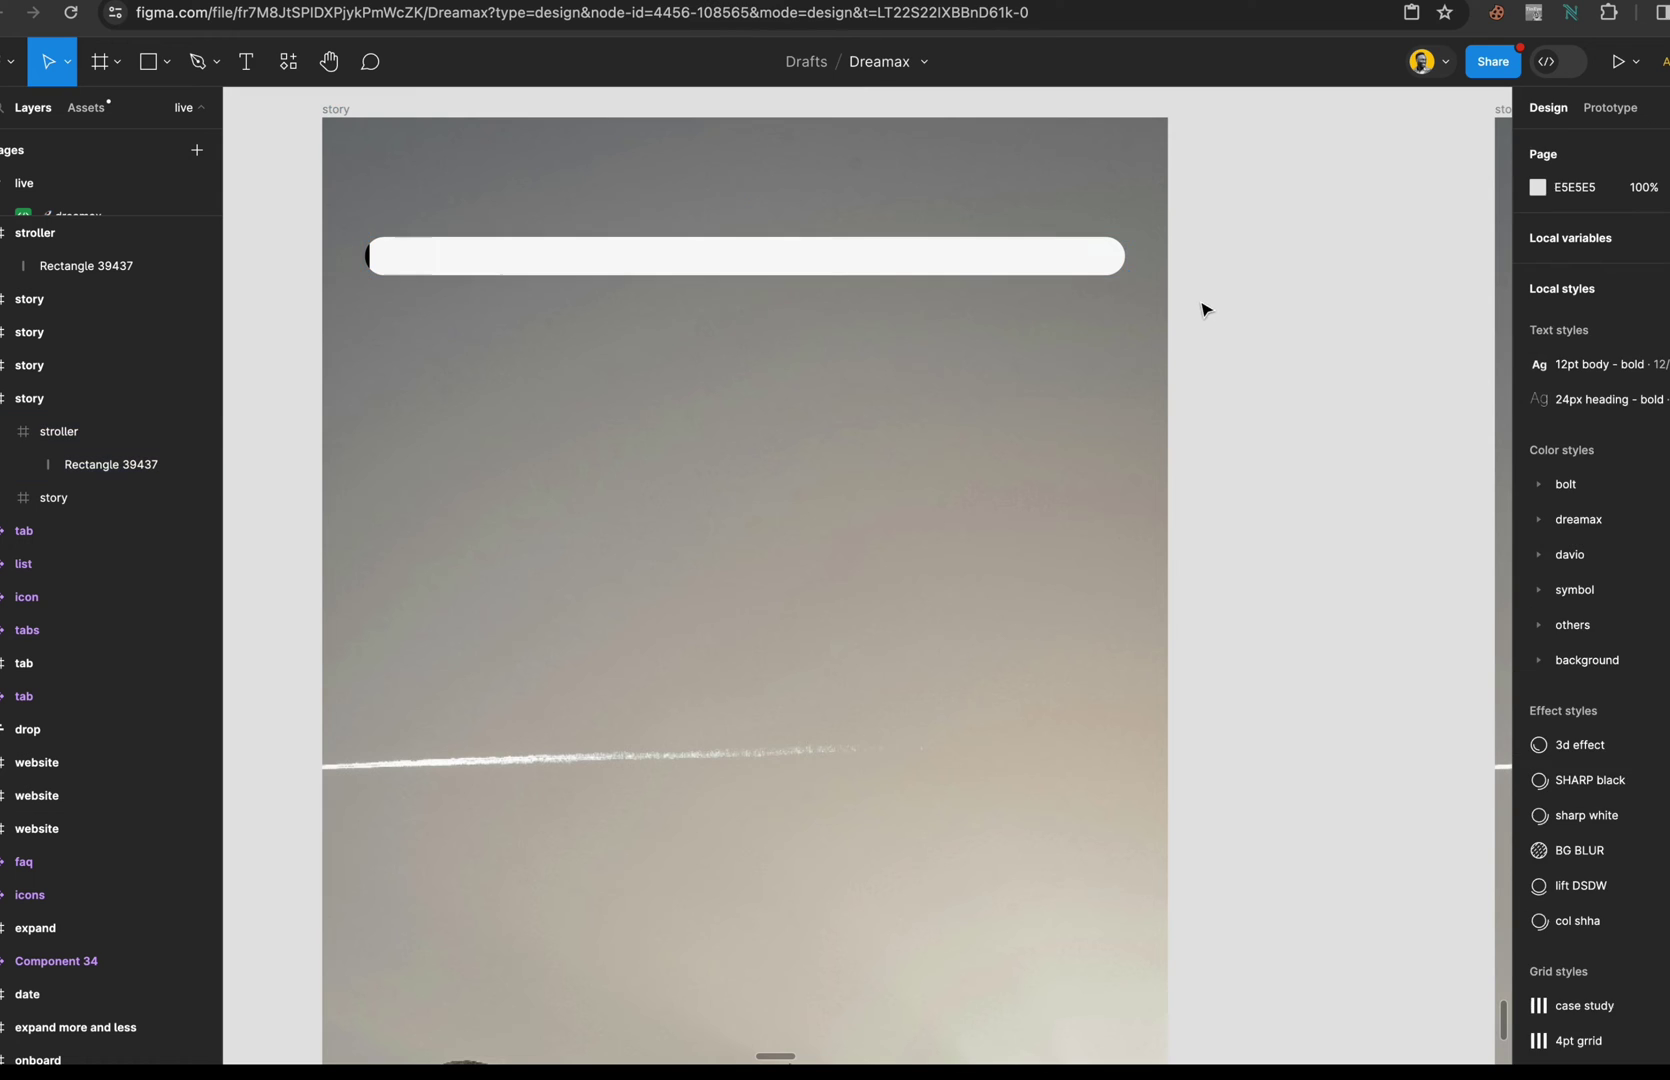
left_click(575, 256)
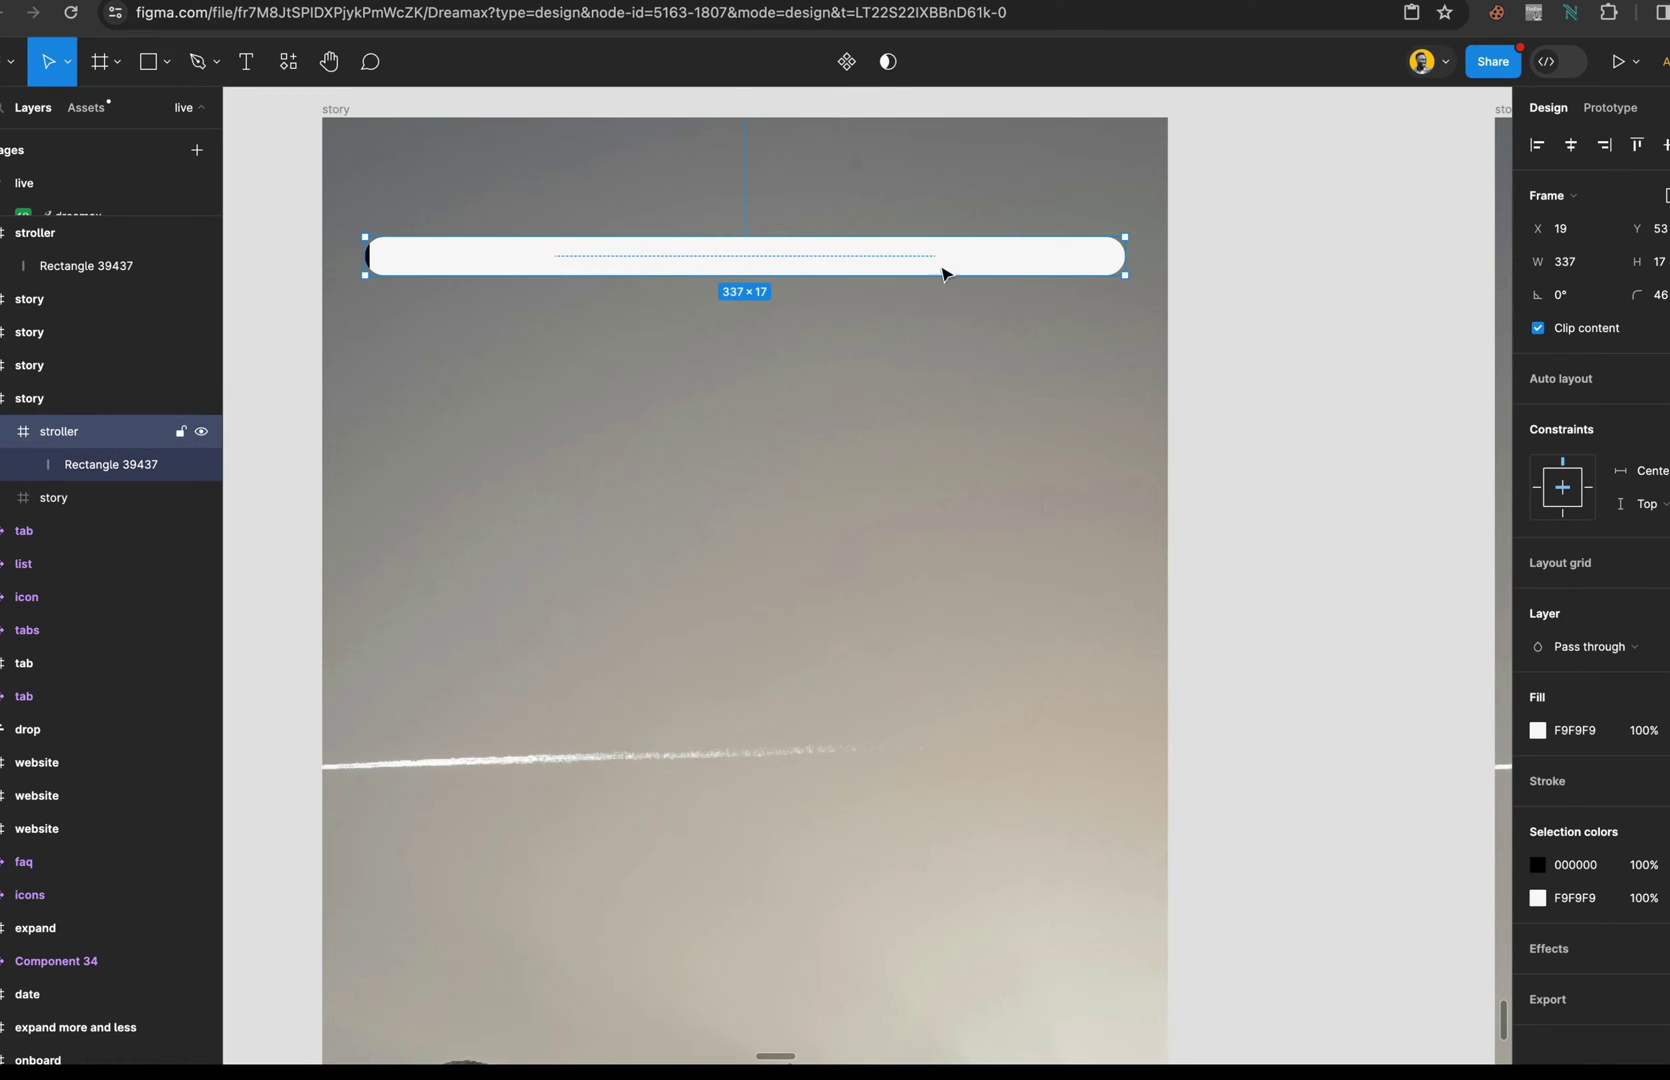
left_click(1208, 272)
scroll(771, 383, "up", 3)
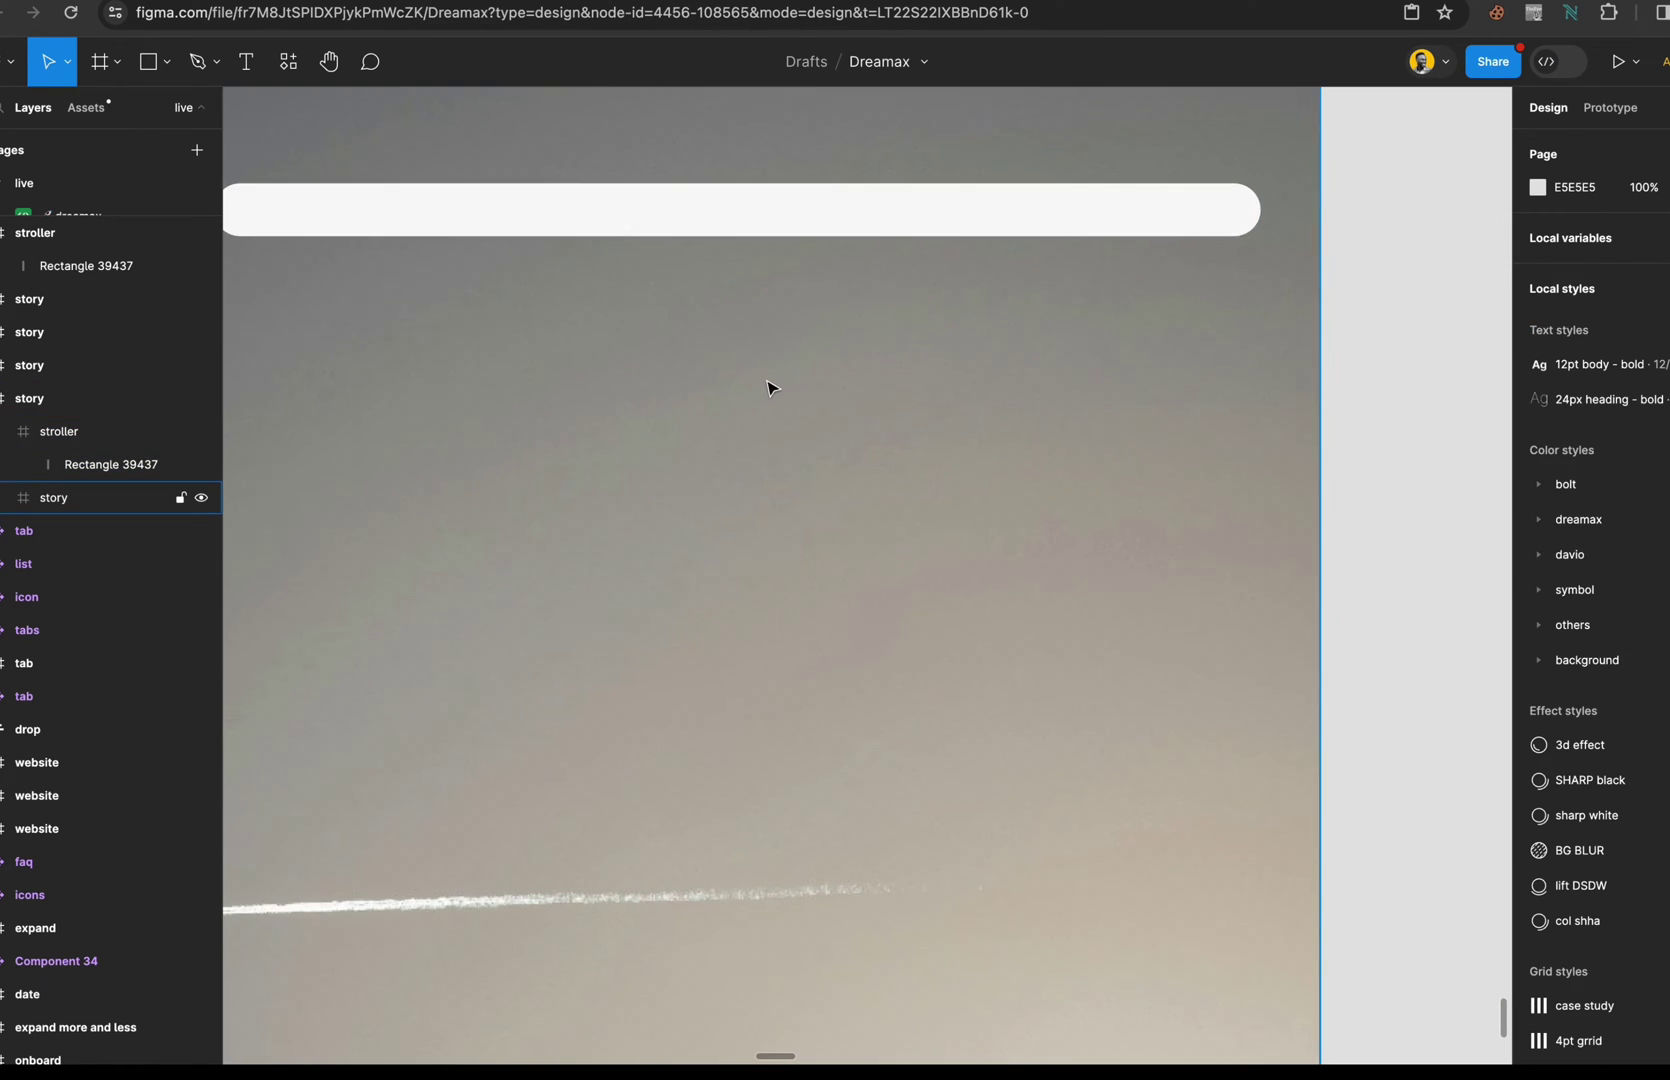
scroll(771, 376, "down", 5)
scroll(653, 288, "up", 3)
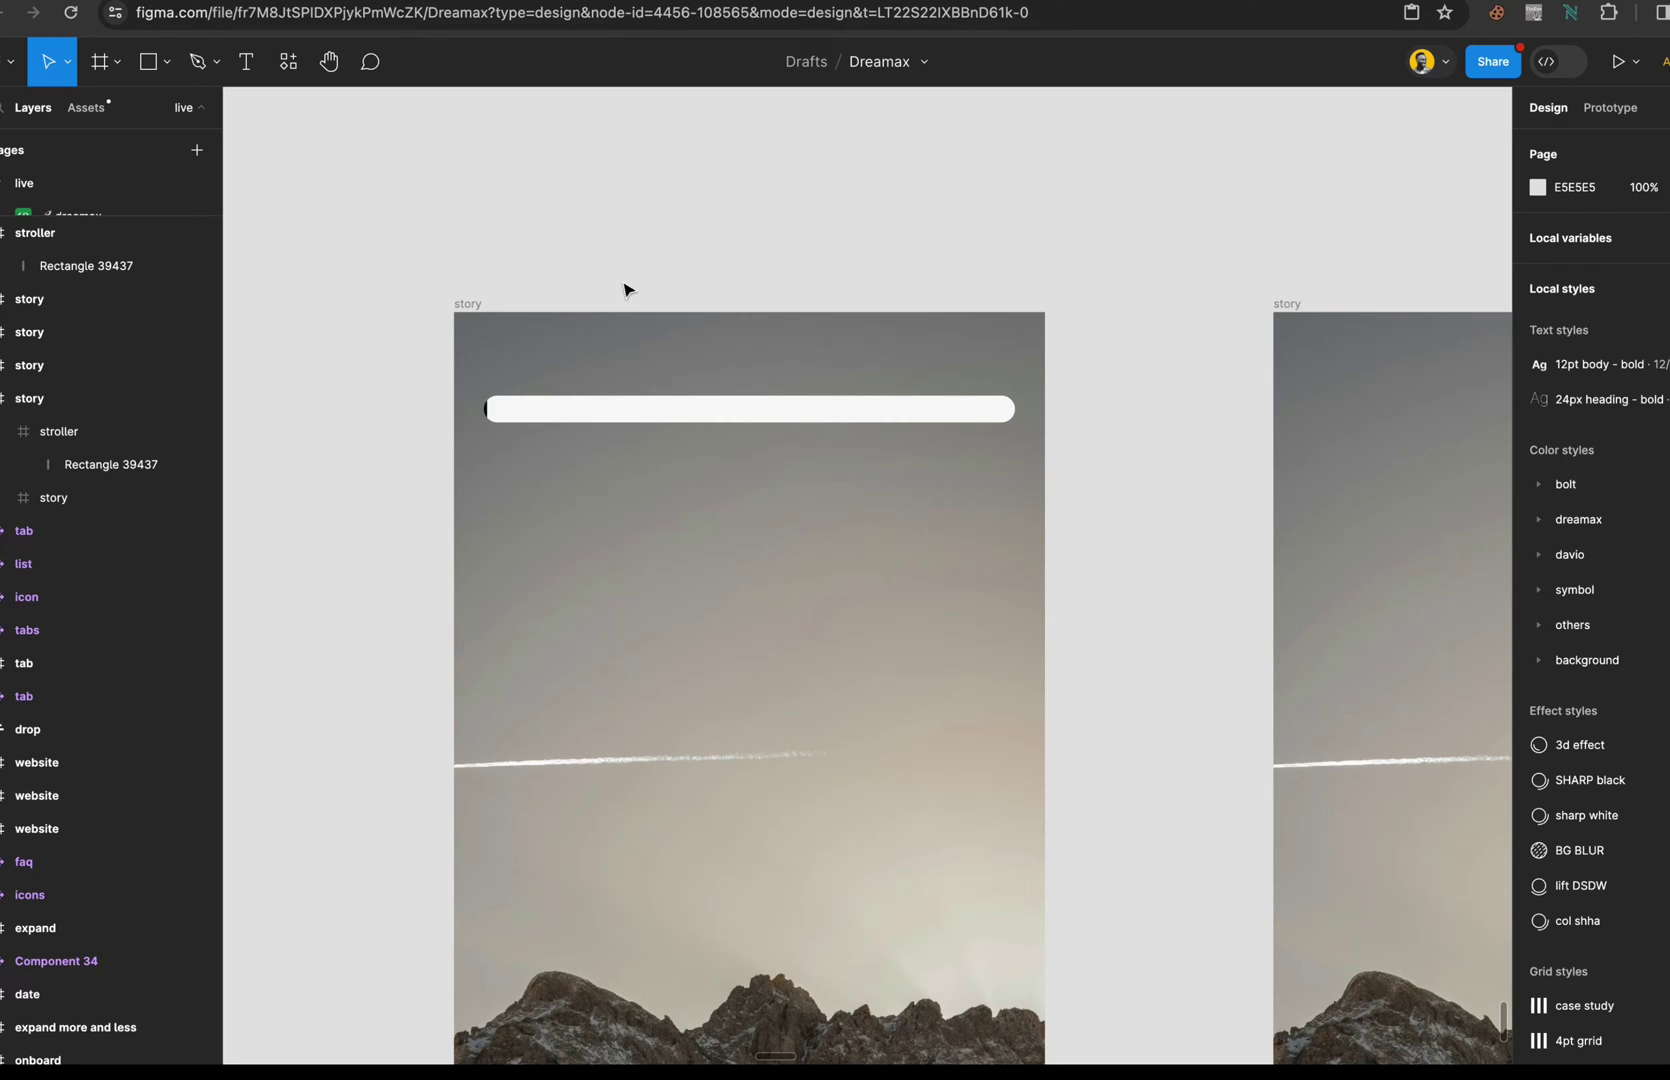
scroll(590, 250, "up", 2)
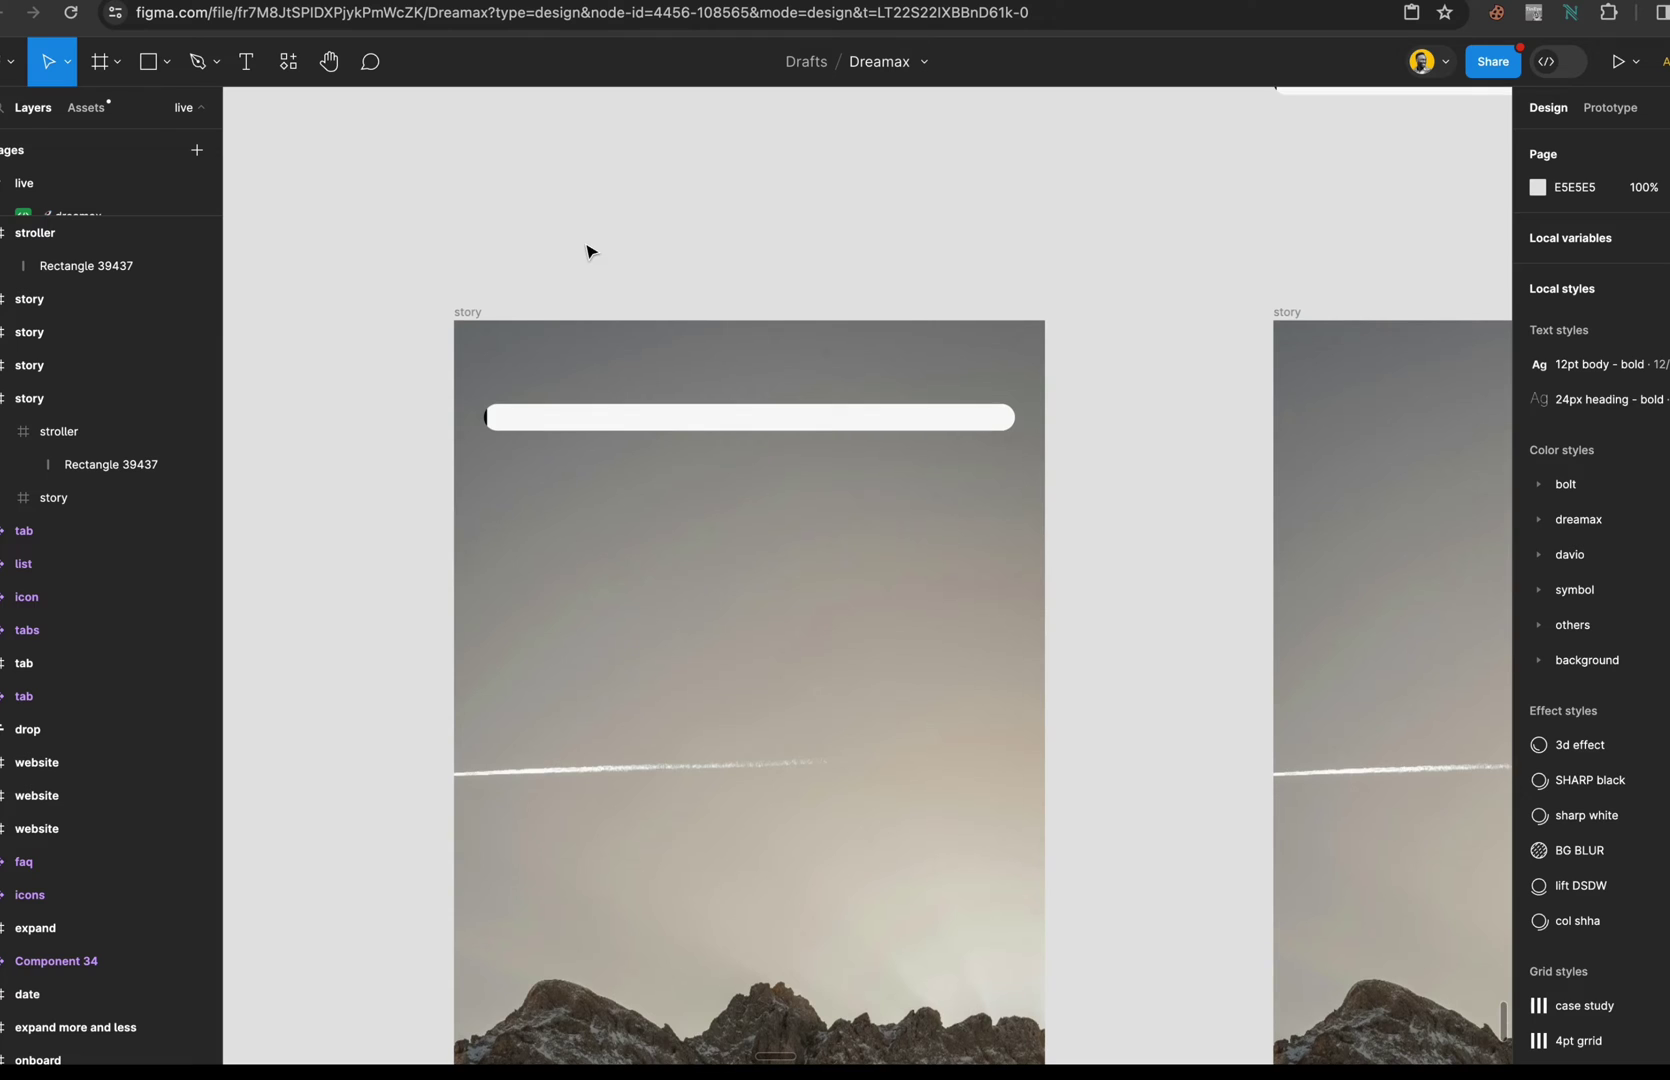
key("f")
left_click_drag(436, 195, 1045, 263)
key("ctrl+z")
- Draw a rectangle about 337 × 19 above the first mountain story and wrap it in a frame
key("r")
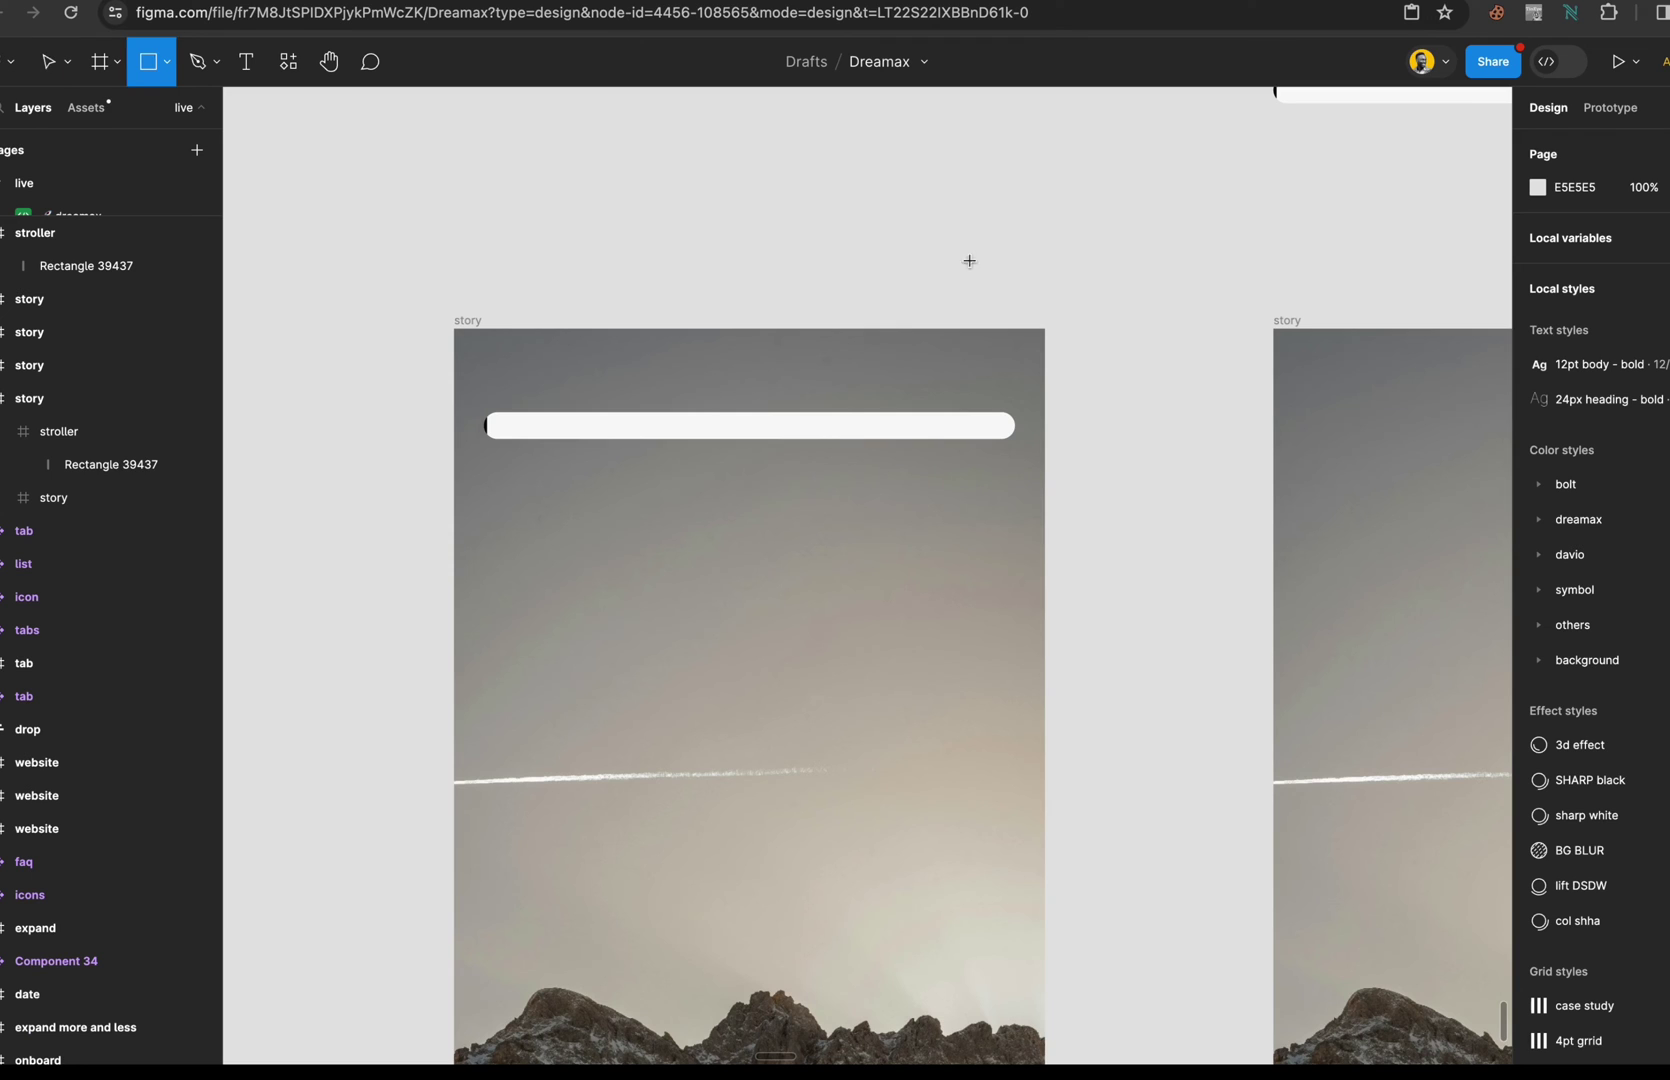
mouse_move(487, 213)
left_mouse_down()
mouse_move(862, 269)
mouse_move(1018, 242)
left_mouse_up()
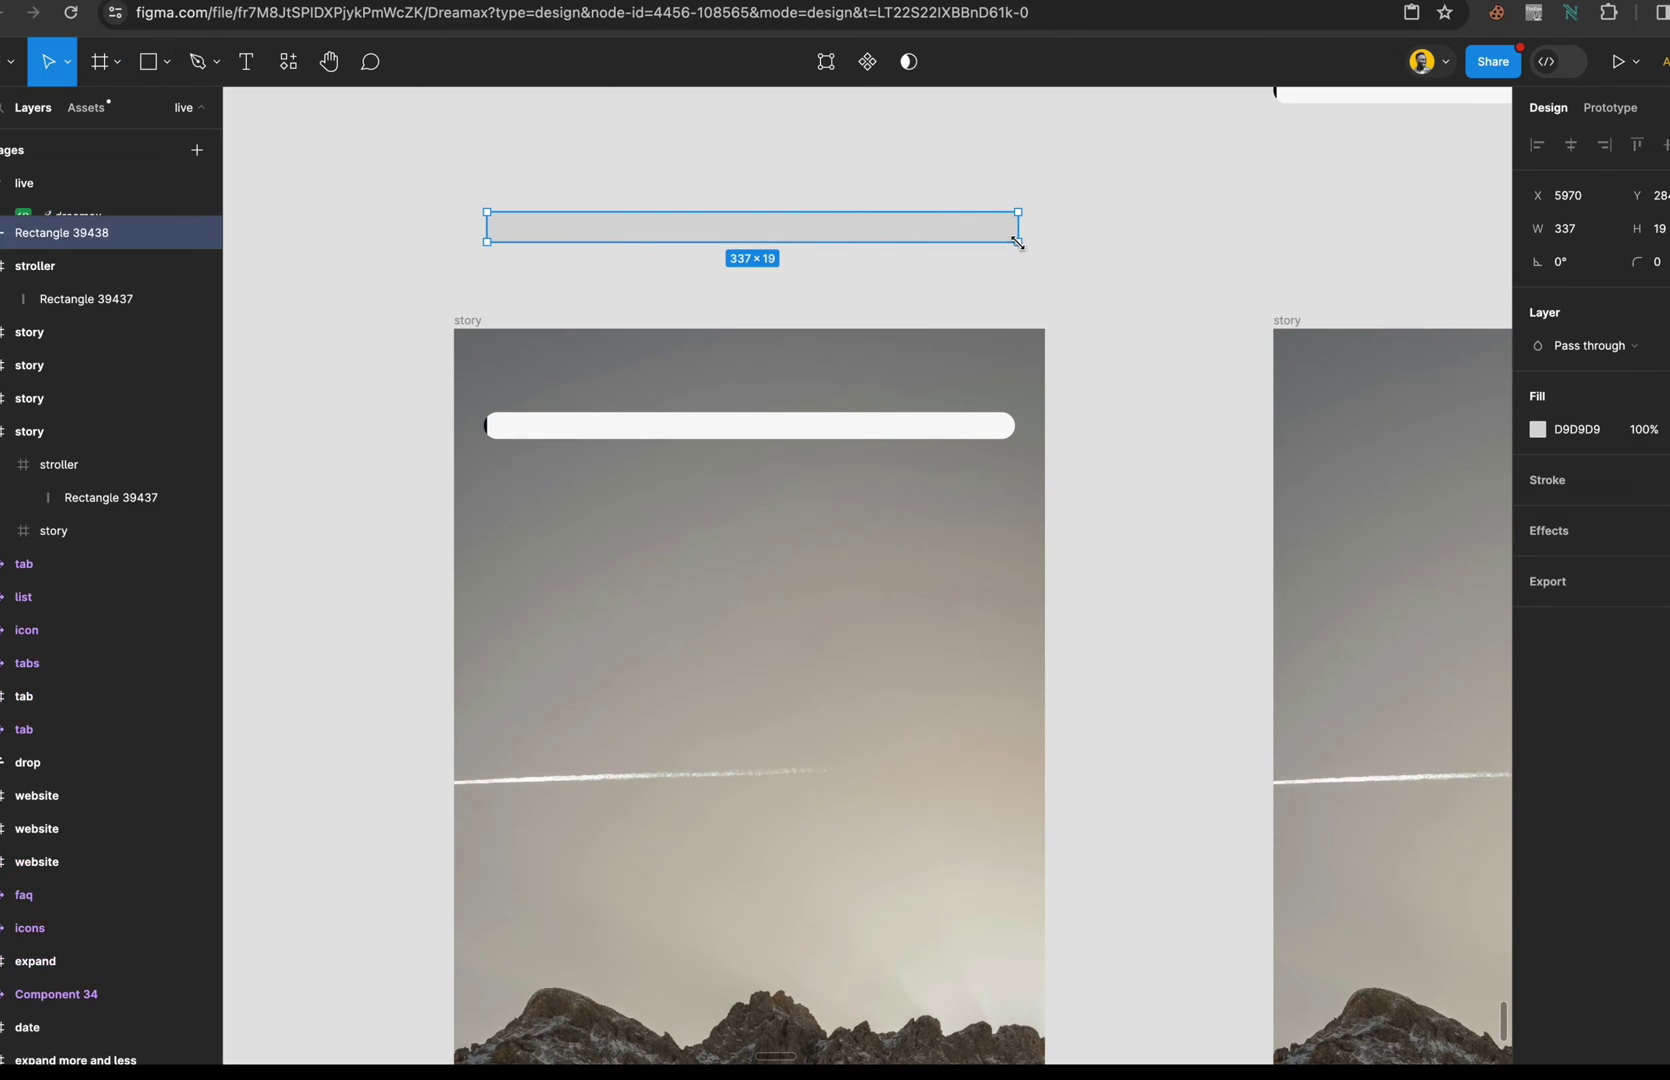
right_click(736, 227)
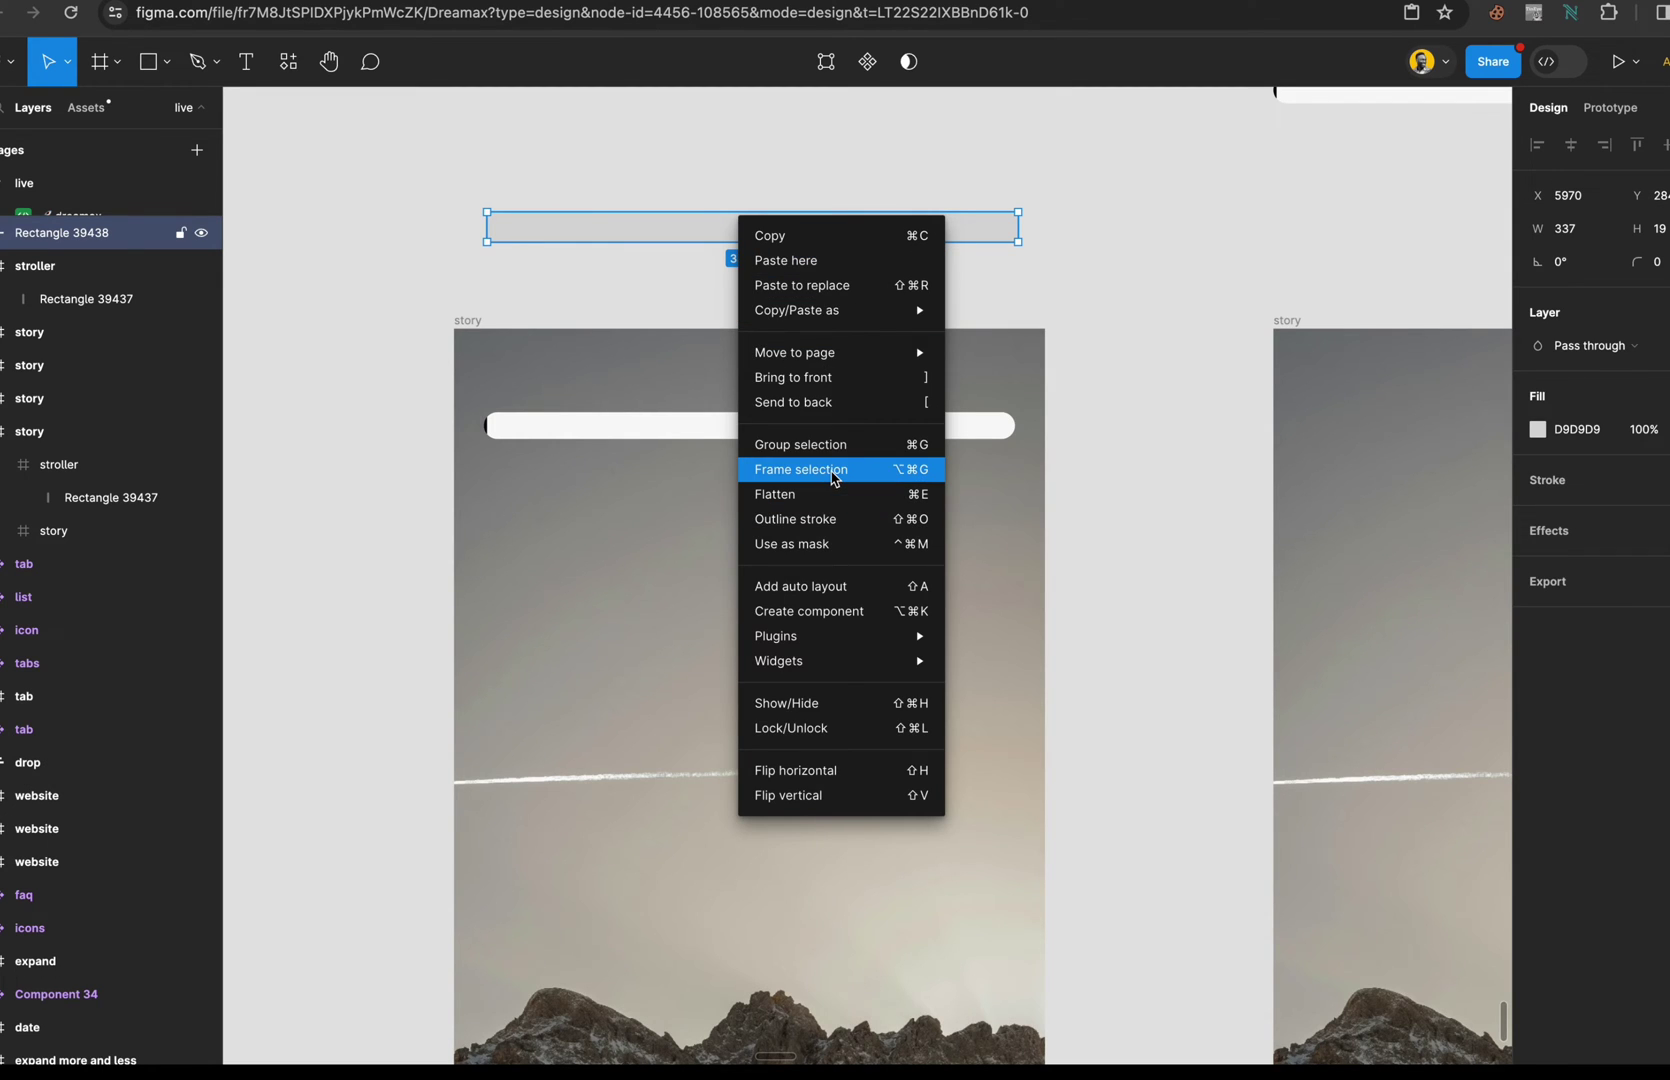
left_click(801, 469)
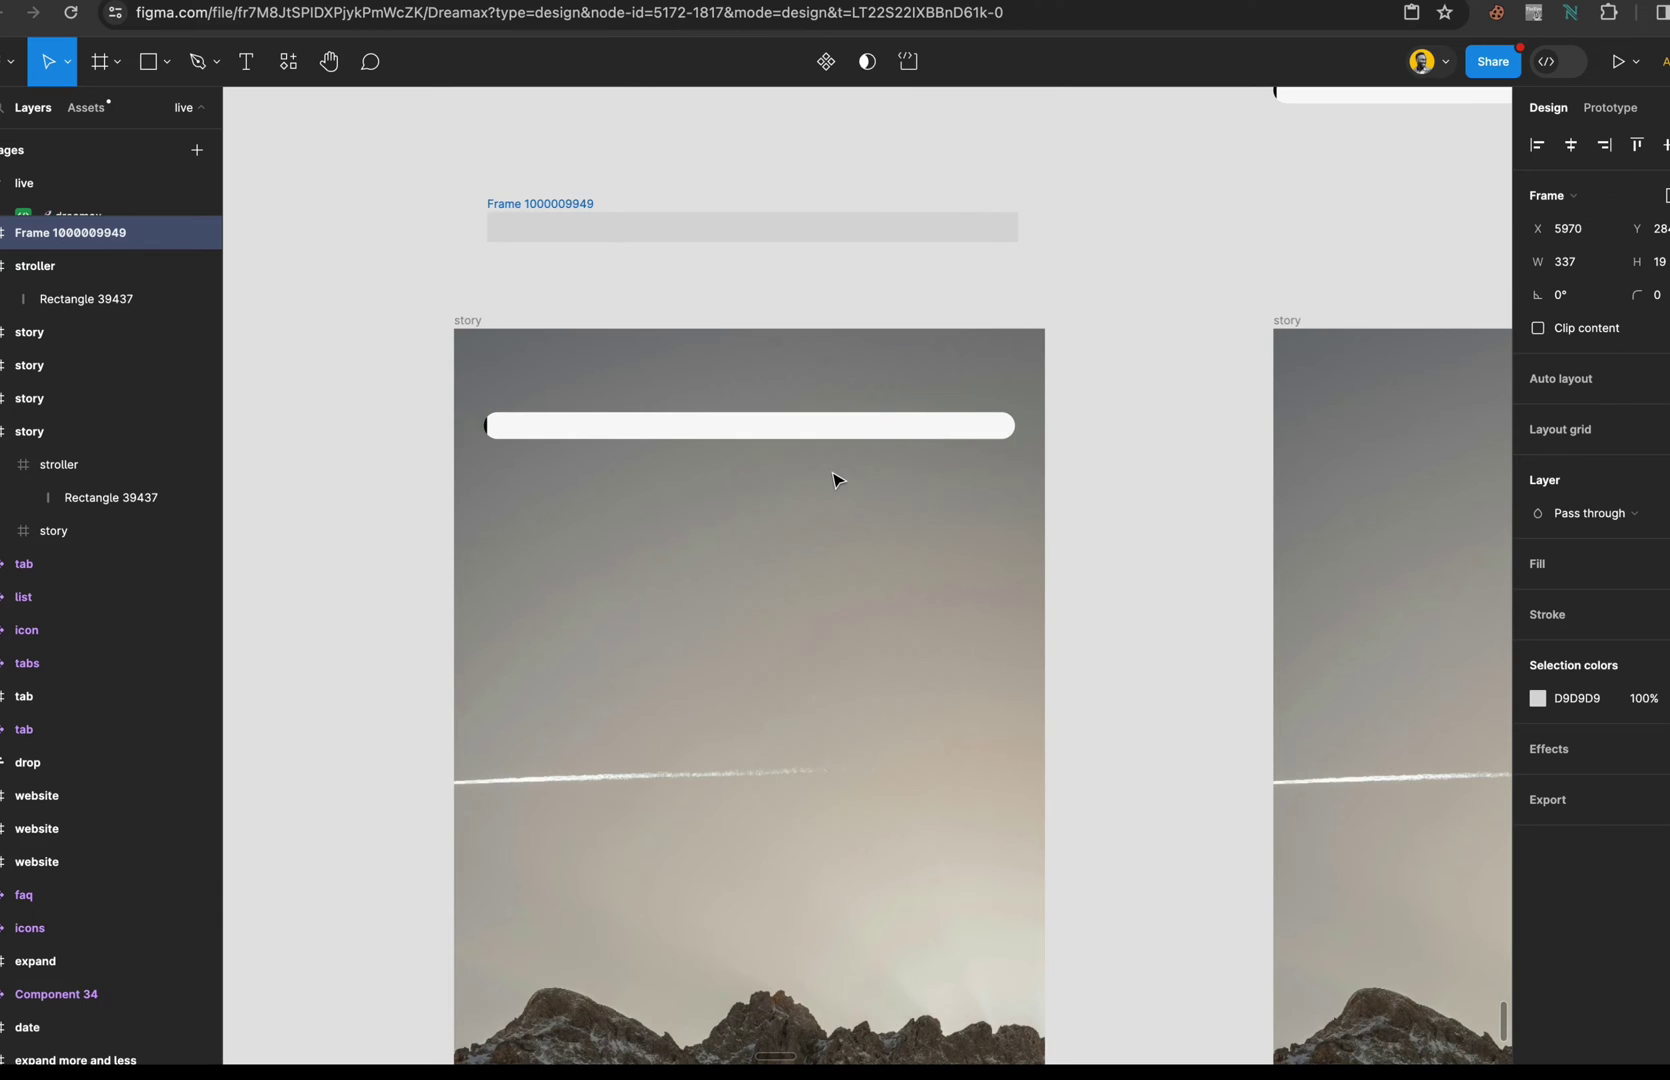
- Rename the frame around the new rectangle as stepper
double_click(580, 203)
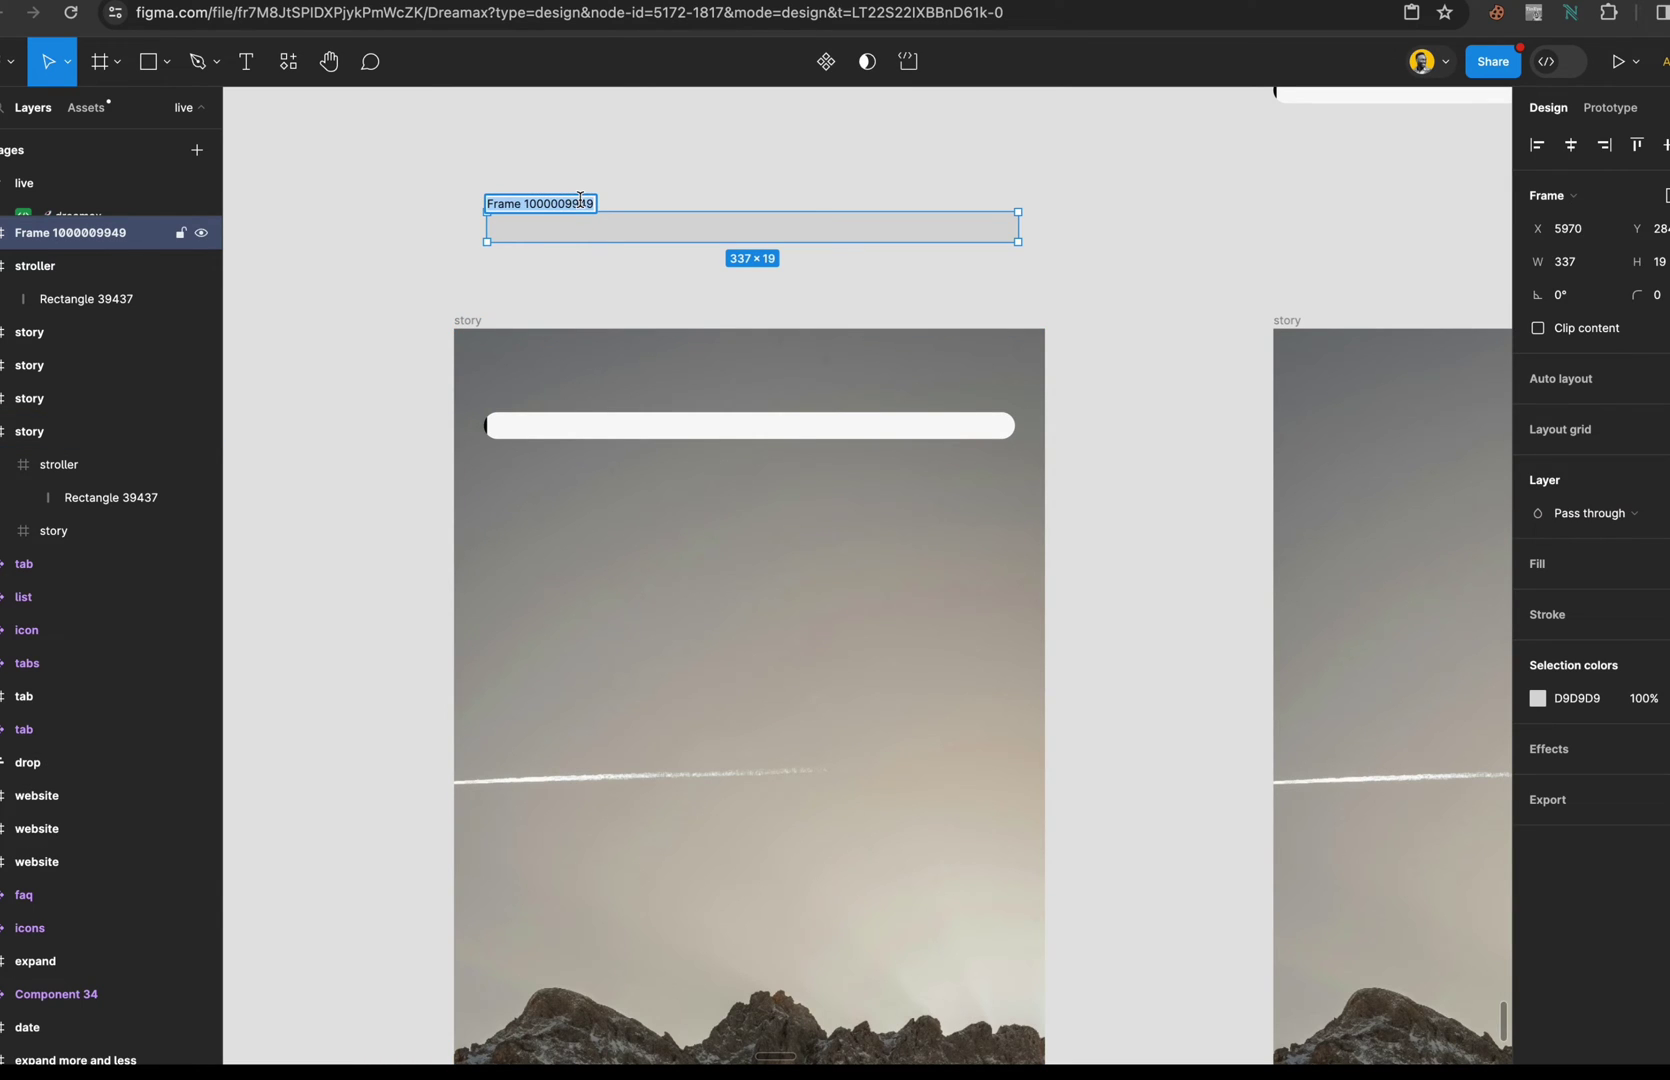
type("stepper")
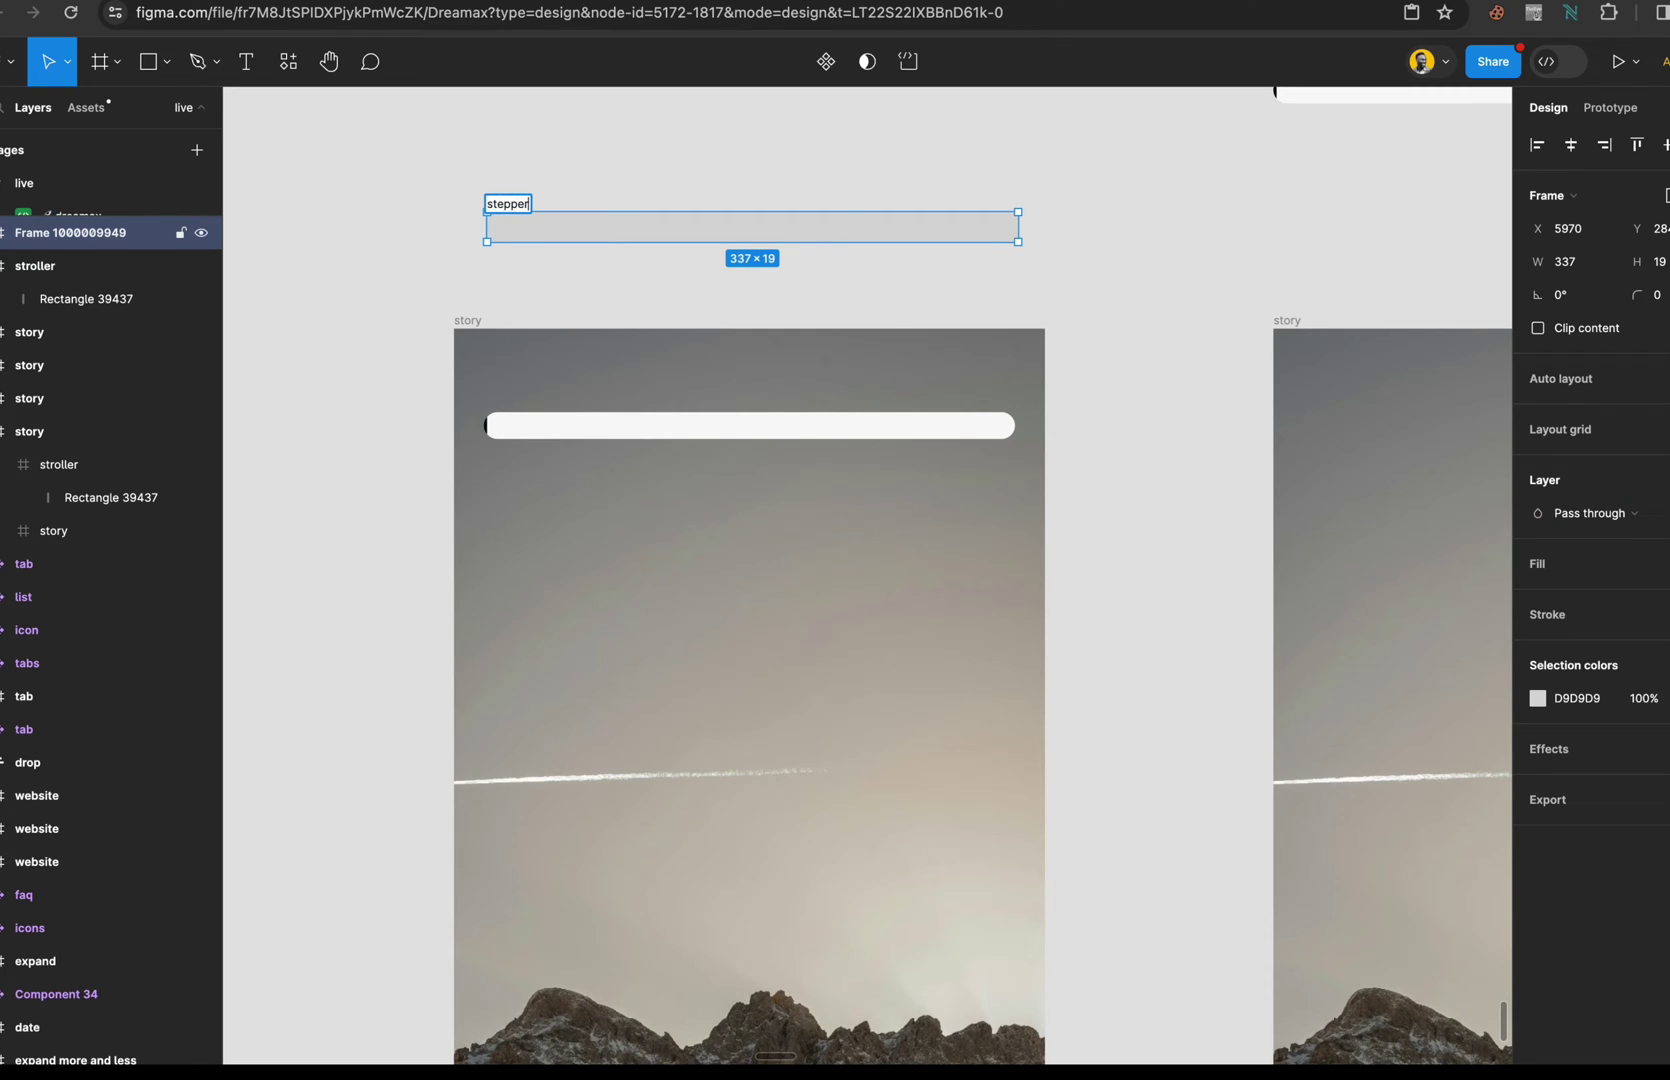
key("Return")
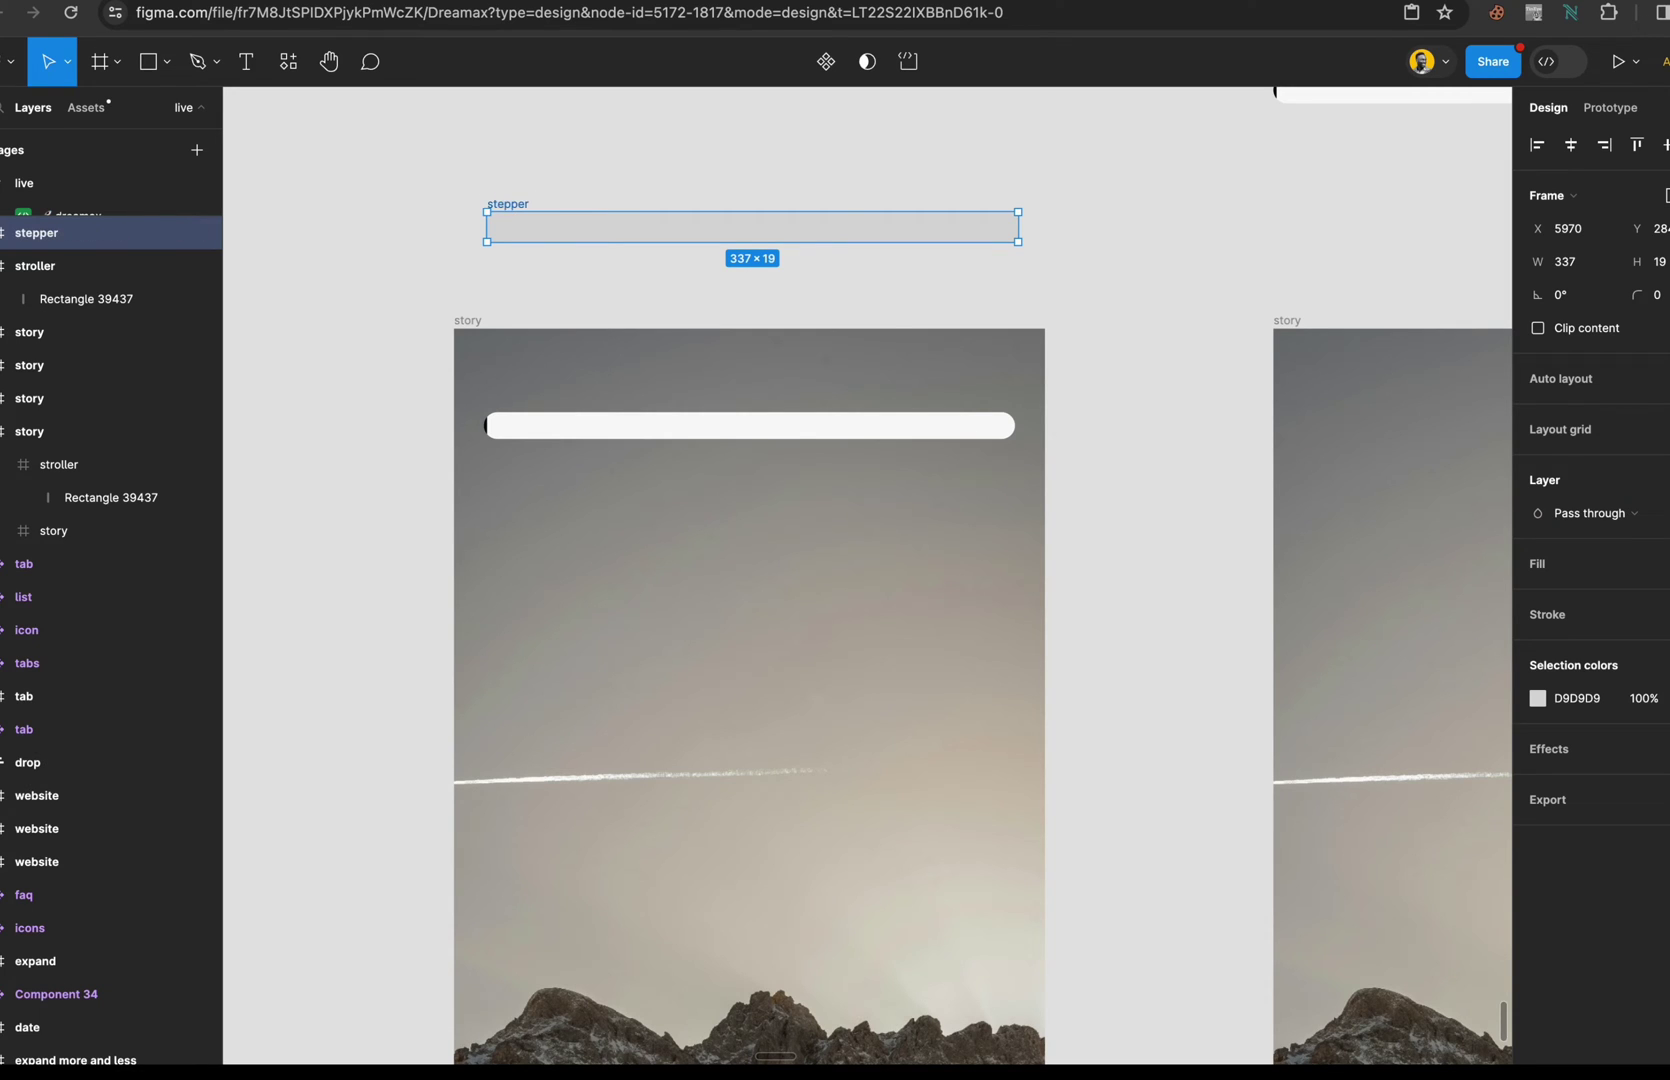
- Shorten the gray rectangle to about two thirds of the stepper's width and give the stepper frame a white FFFFFF fill
key("shift+2")
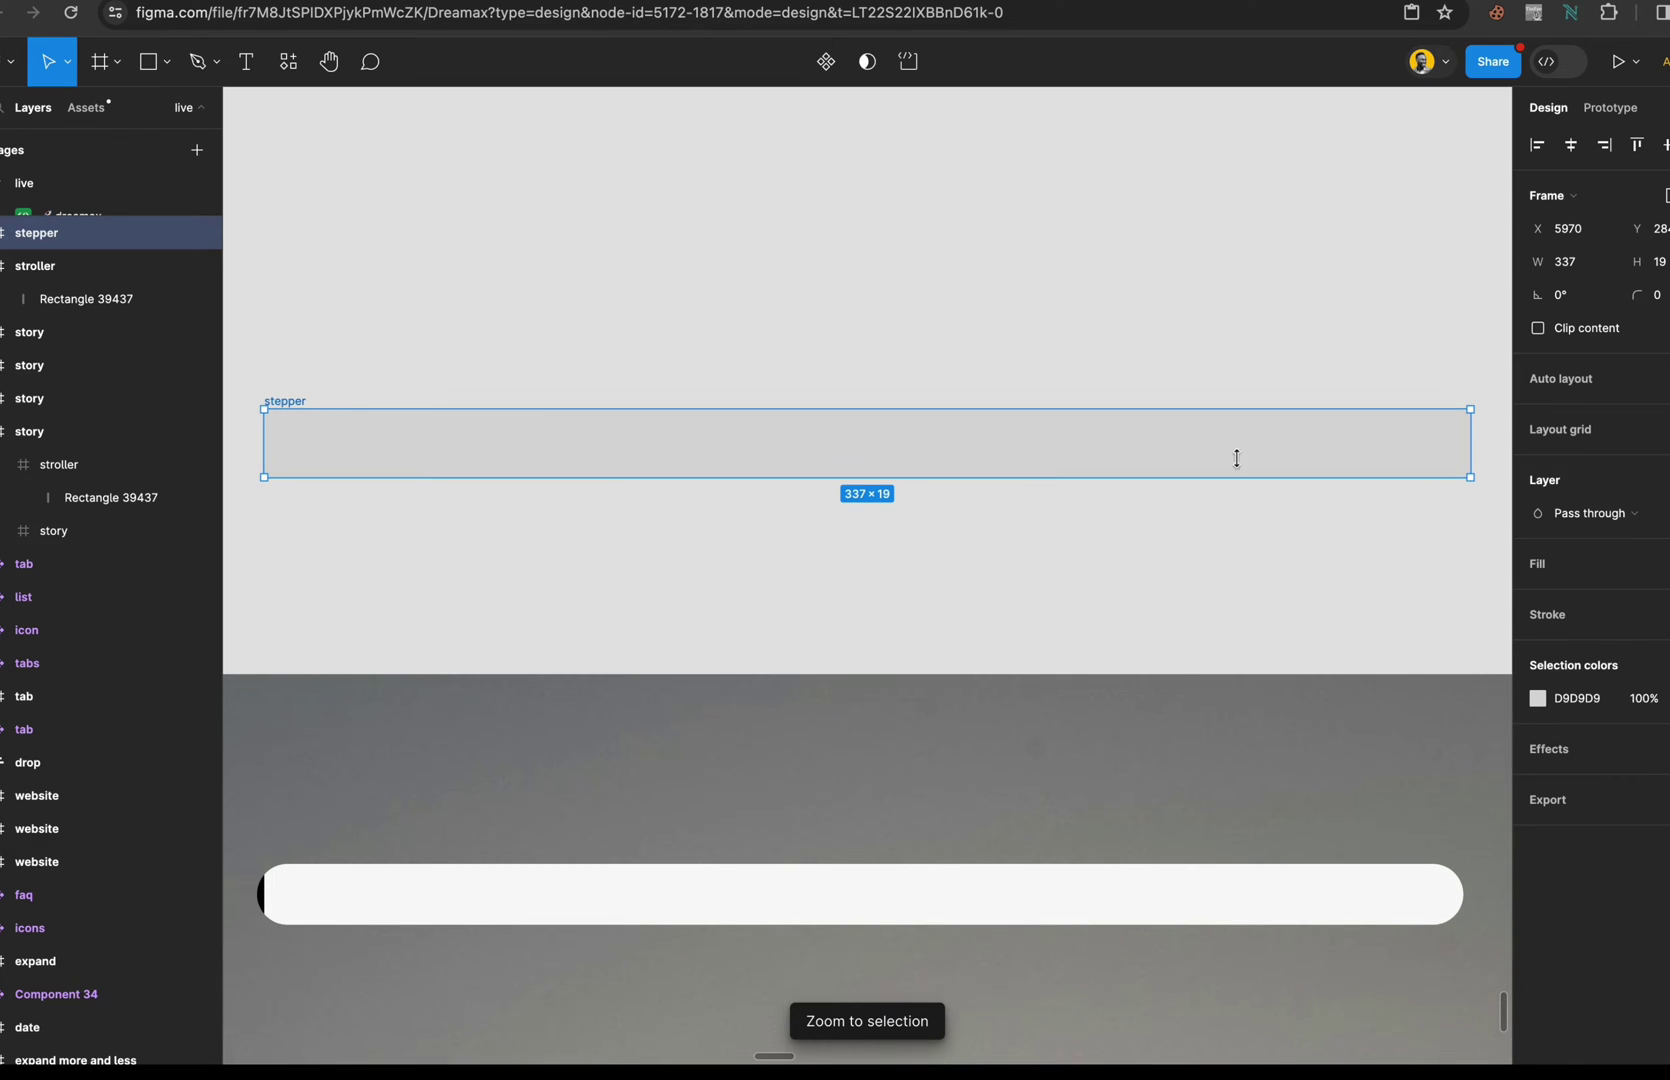
left_click(1406, 445)
left_click_drag(1473, 433, 1081, 440)
left_click(1195, 330)
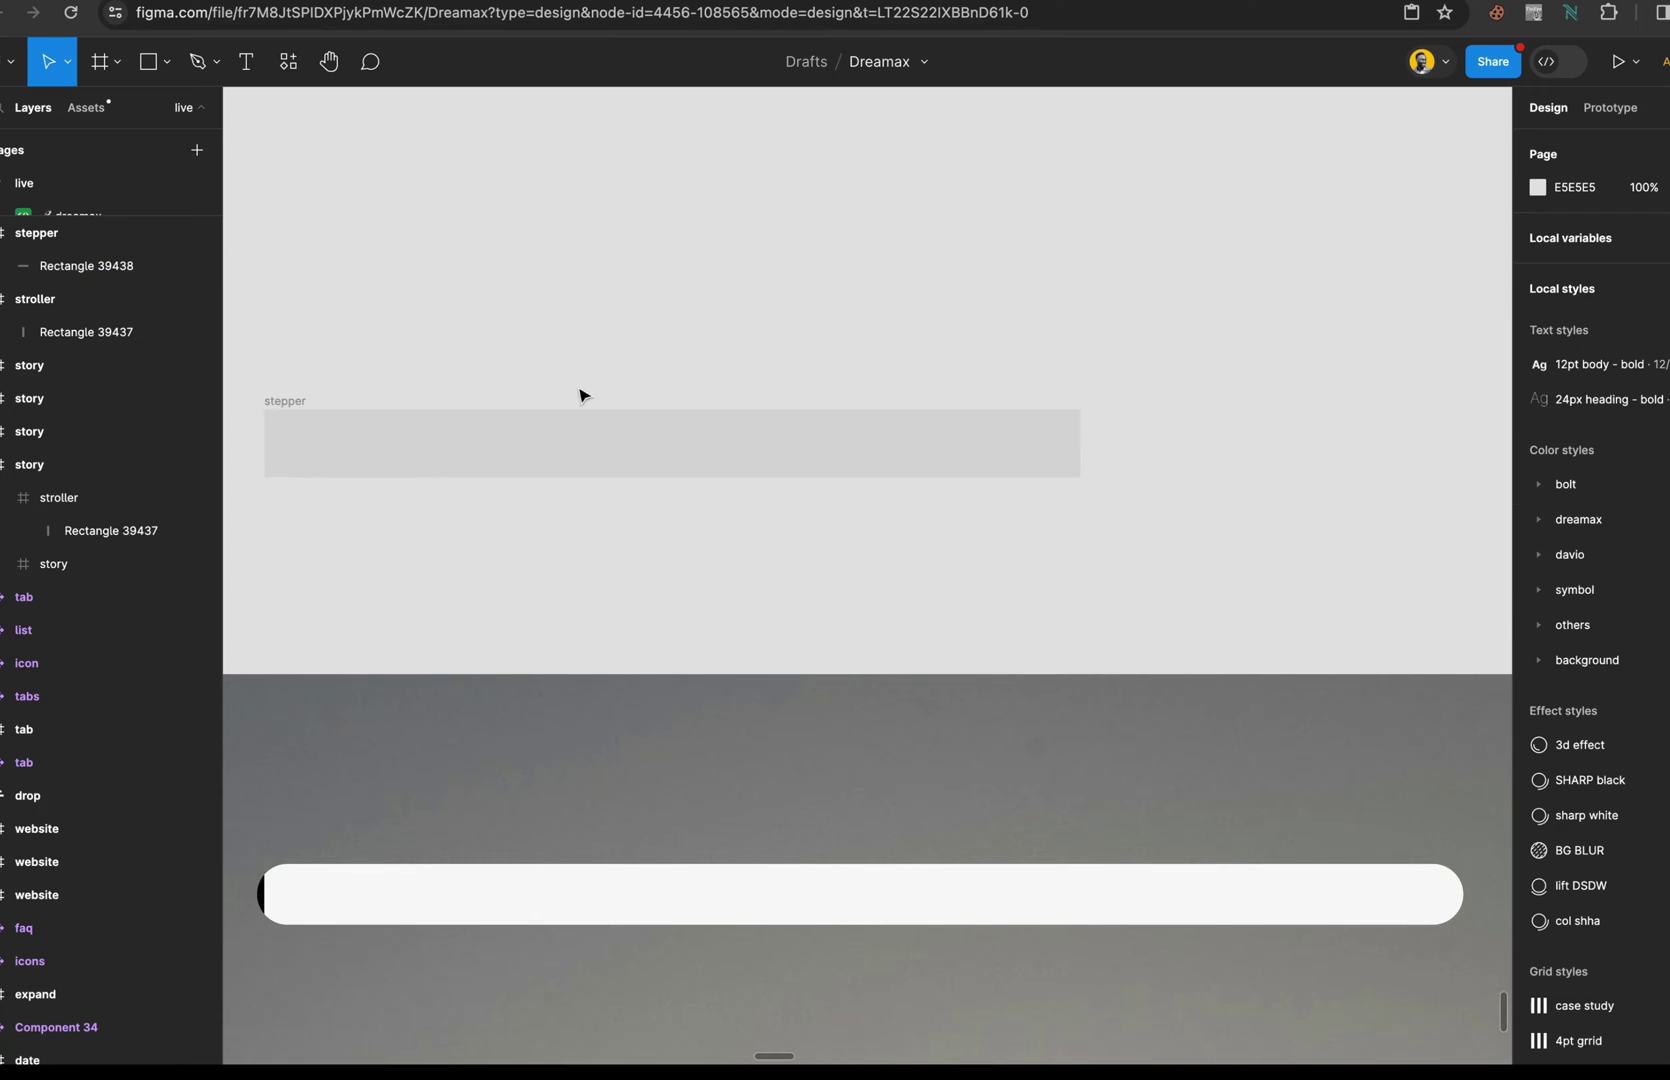
left_click(307, 400)
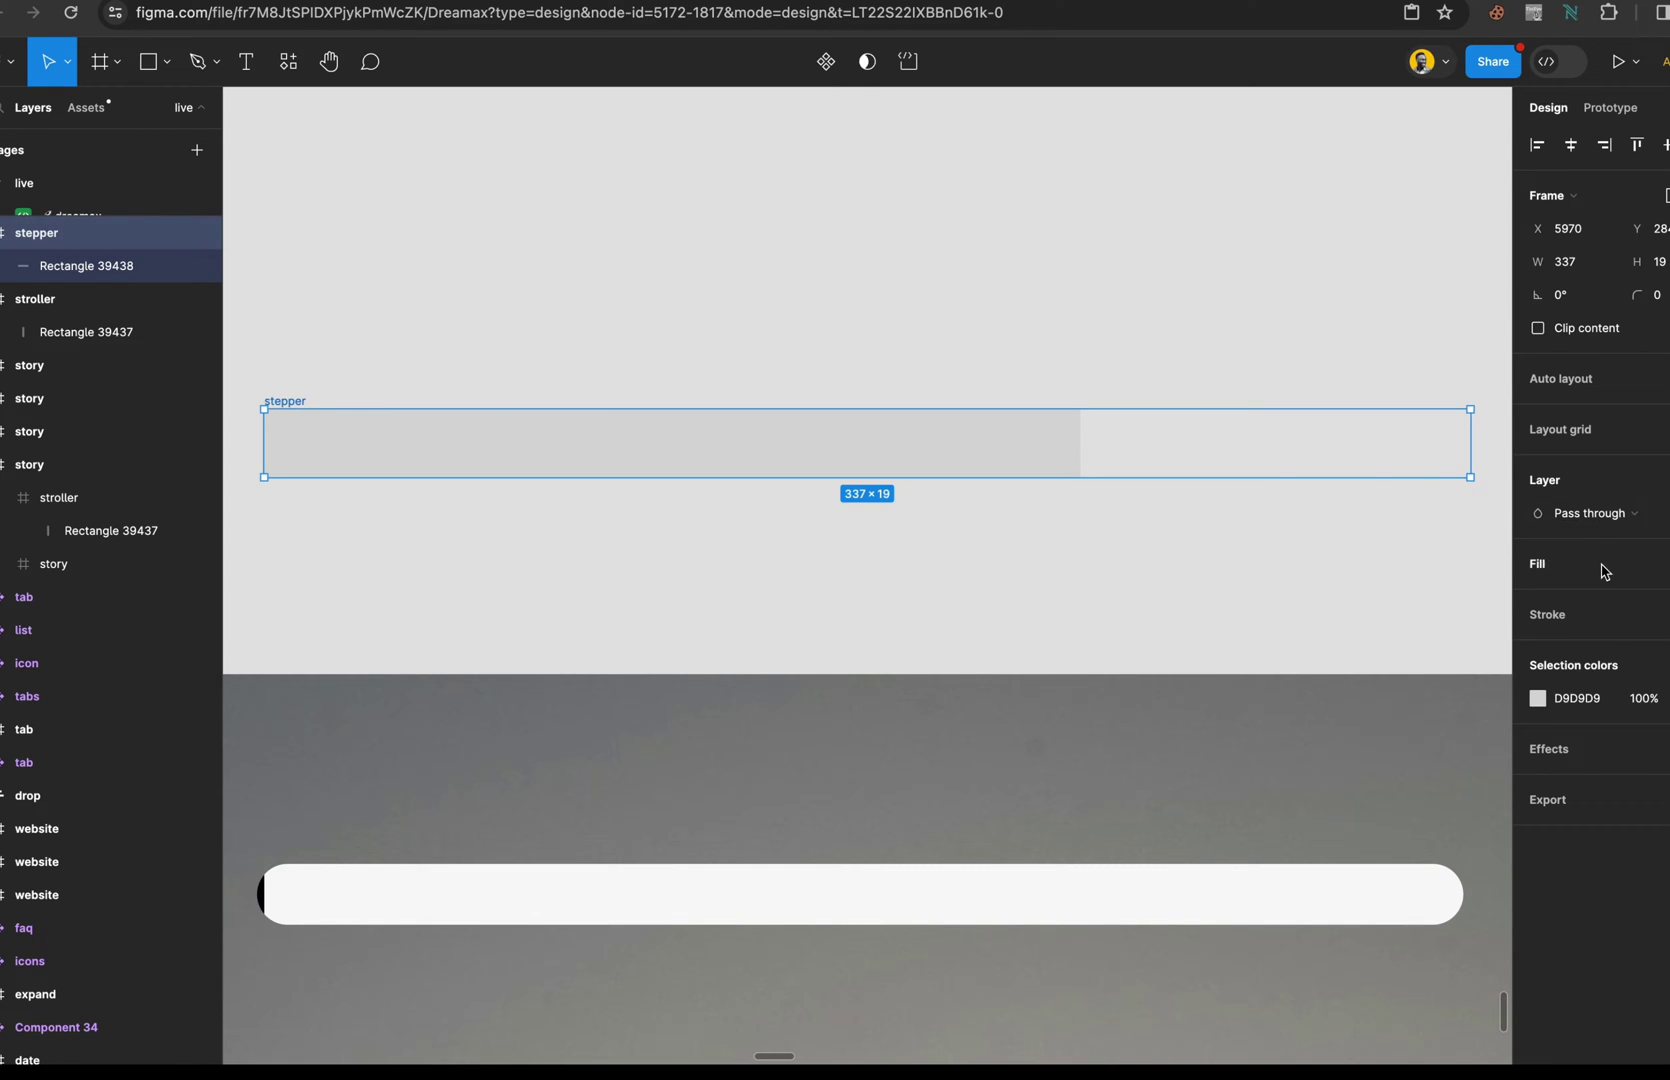
left_click(1074, 526)
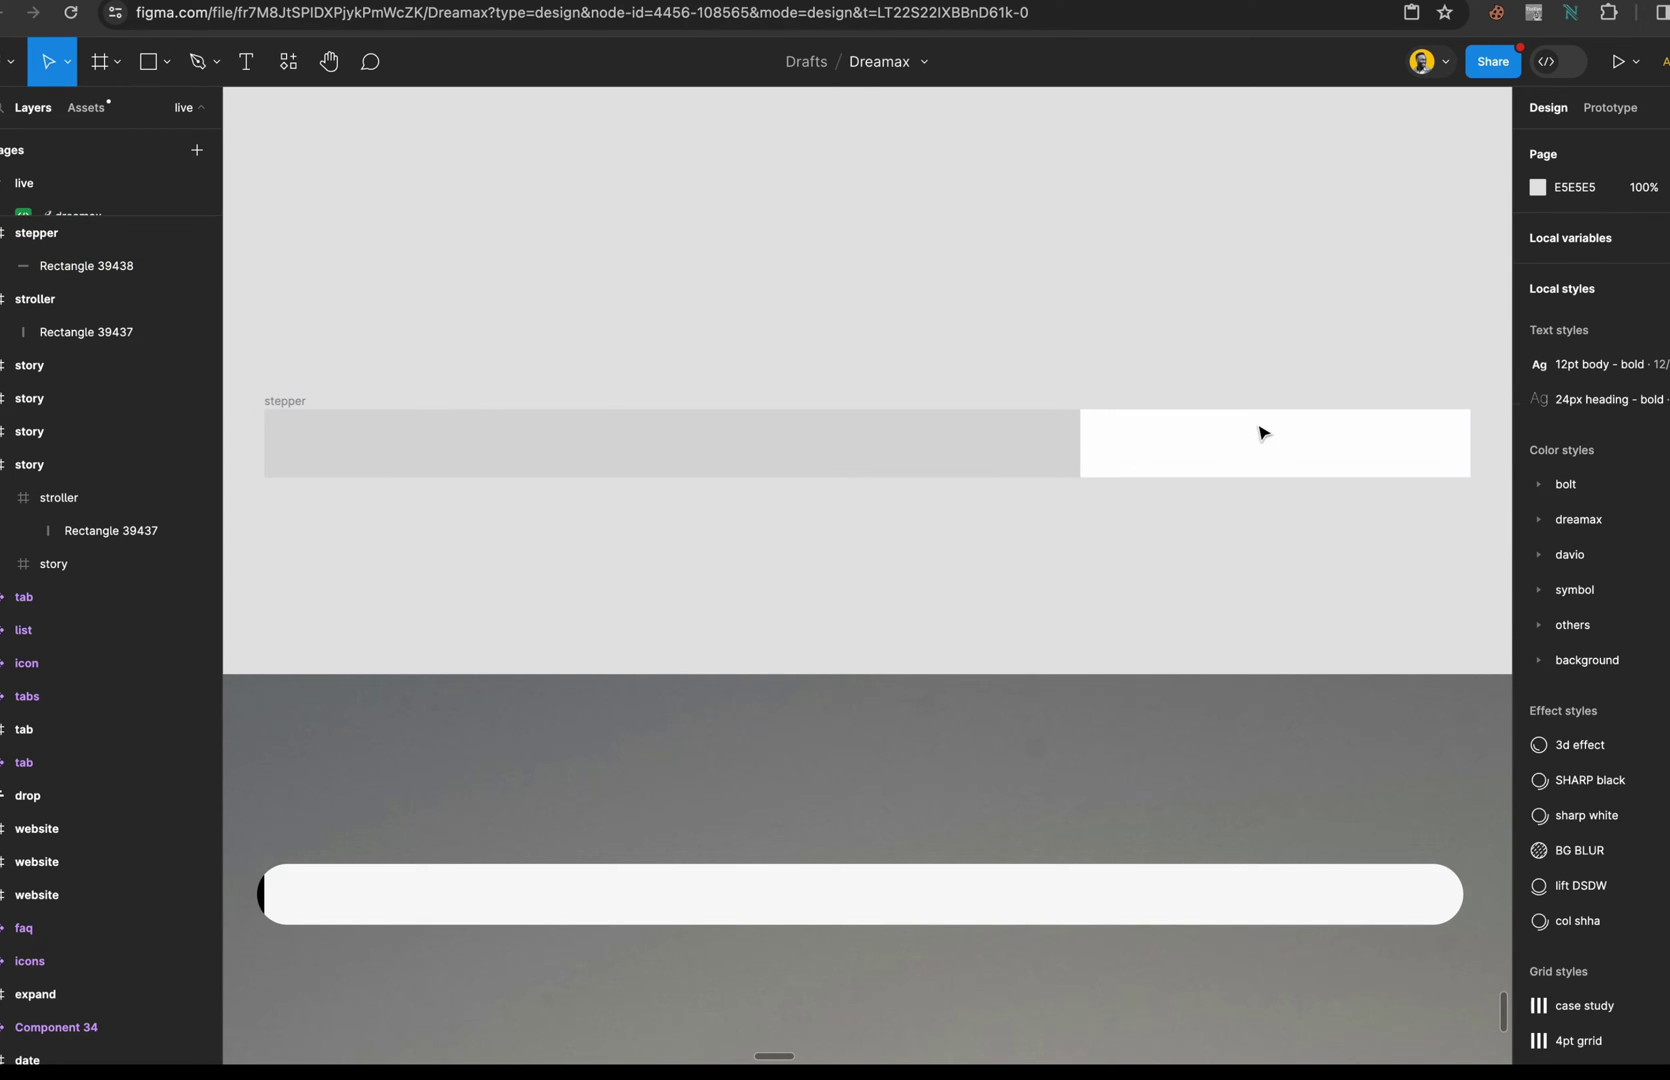
- Set the stepper frame's corner radius to 50
left_click(303, 402)
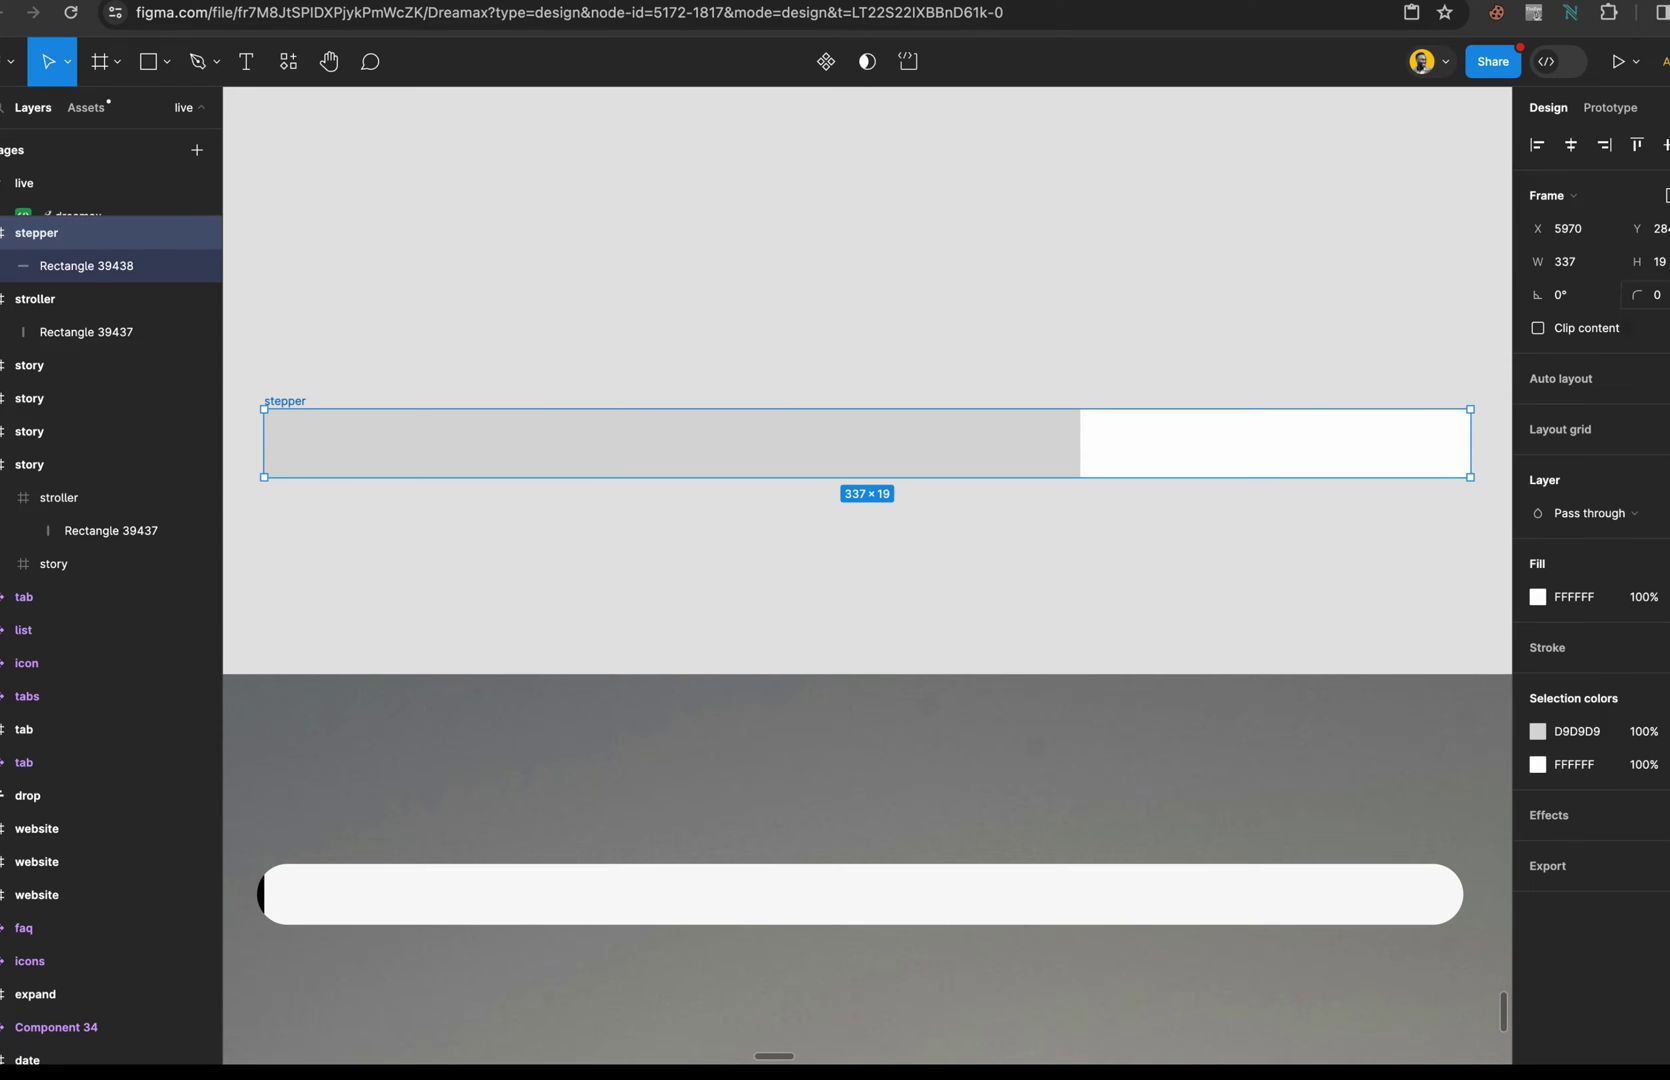
left_click(1650, 295)
type("50")
key("Return")
left_click(1257, 376)
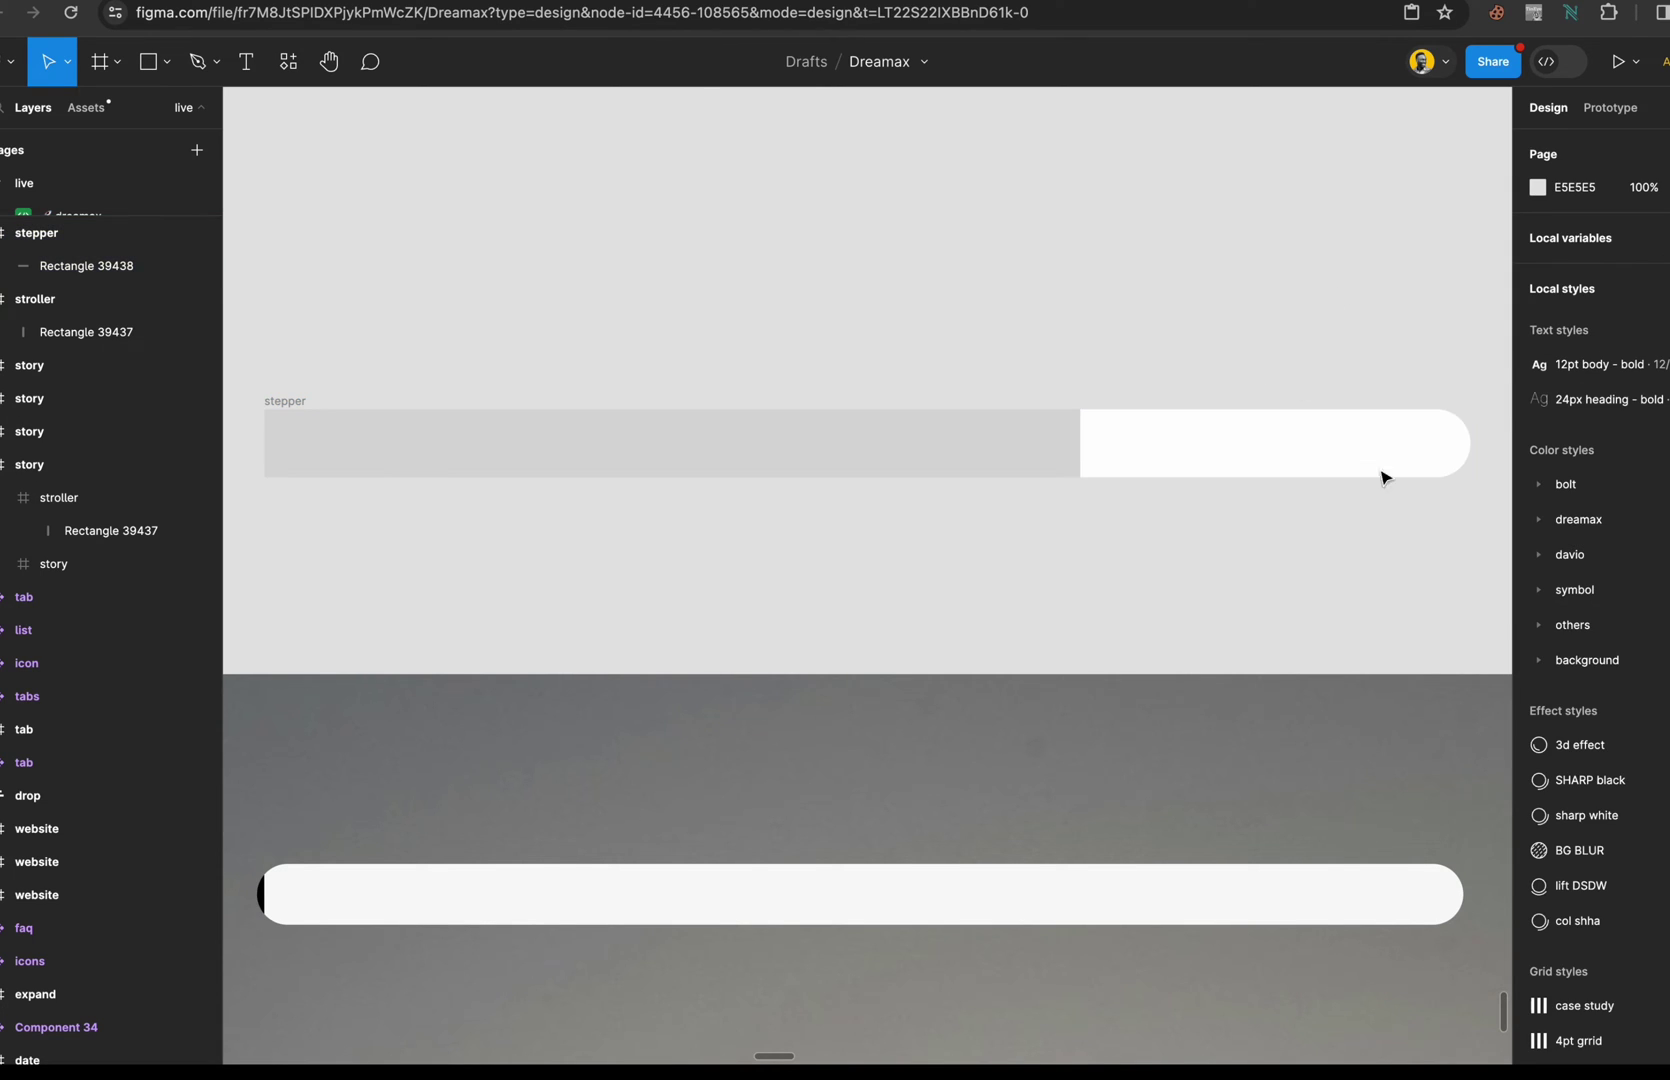
- Narrow the gray rectangle inside the stepper to a width of 4 and enable Clip content on the stepper frame
left_click(1014, 451)
left_click_drag(1079, 443, 279, 451)
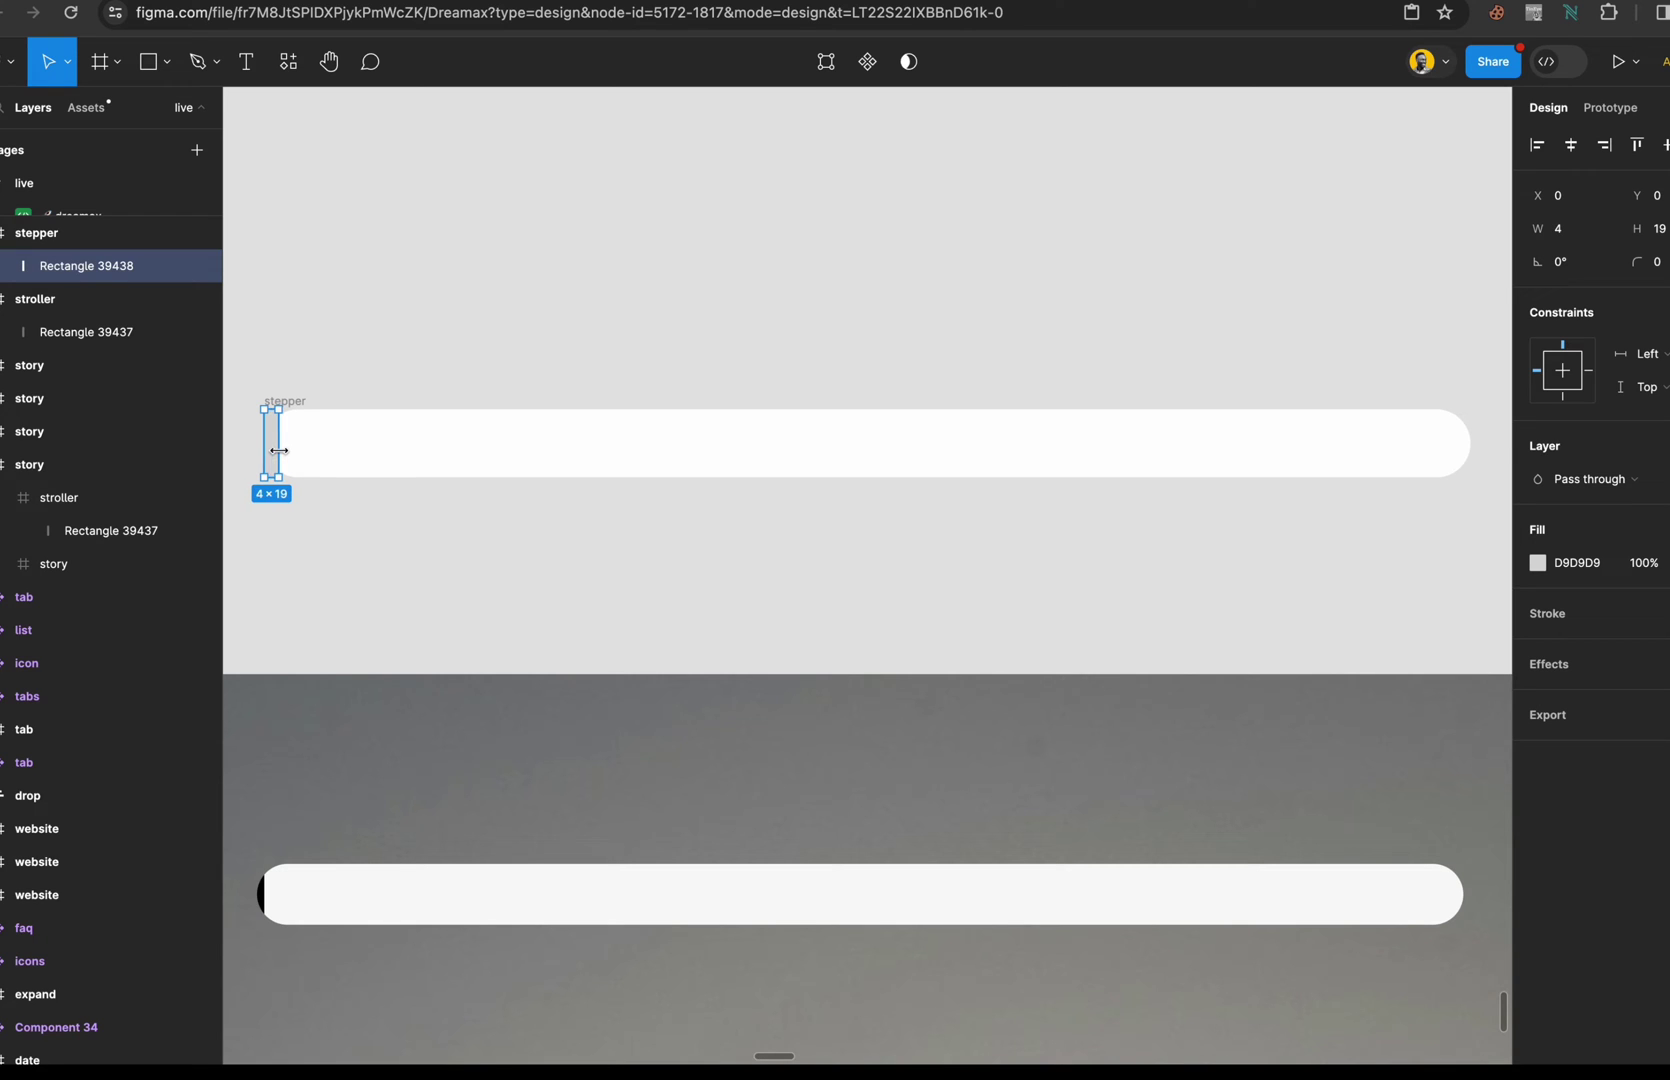
left_click(300, 401)
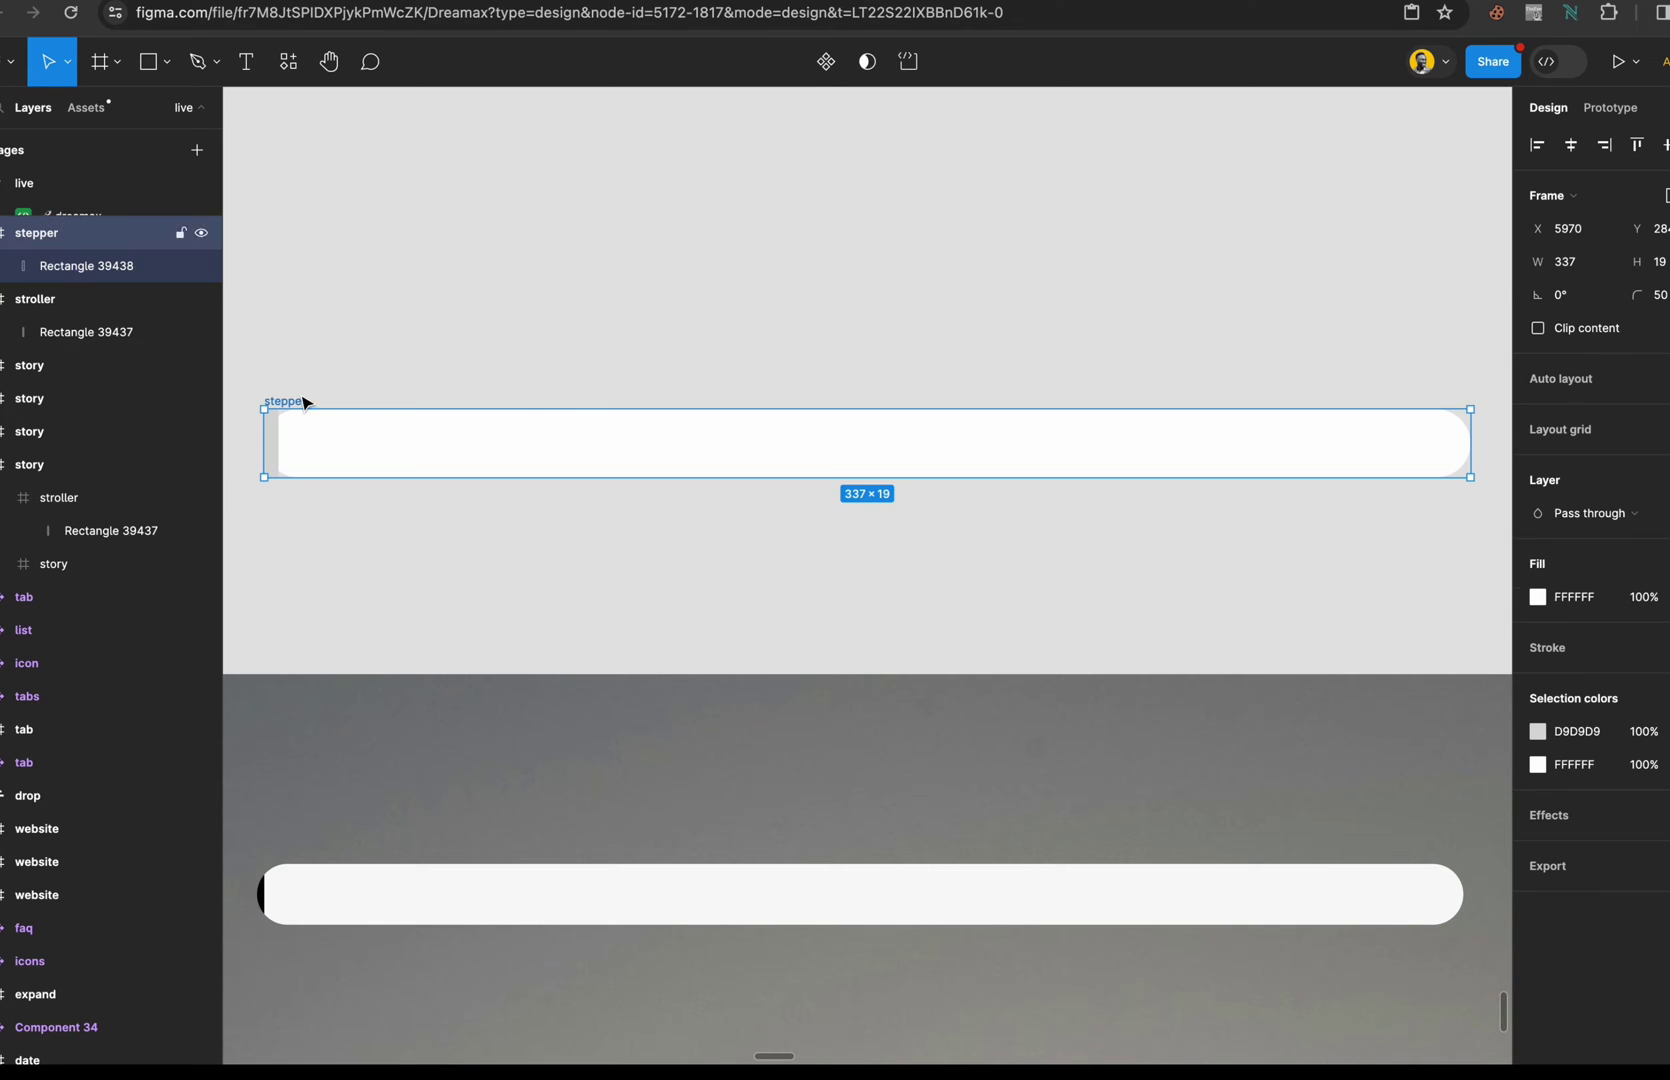
left_click(1580, 338)
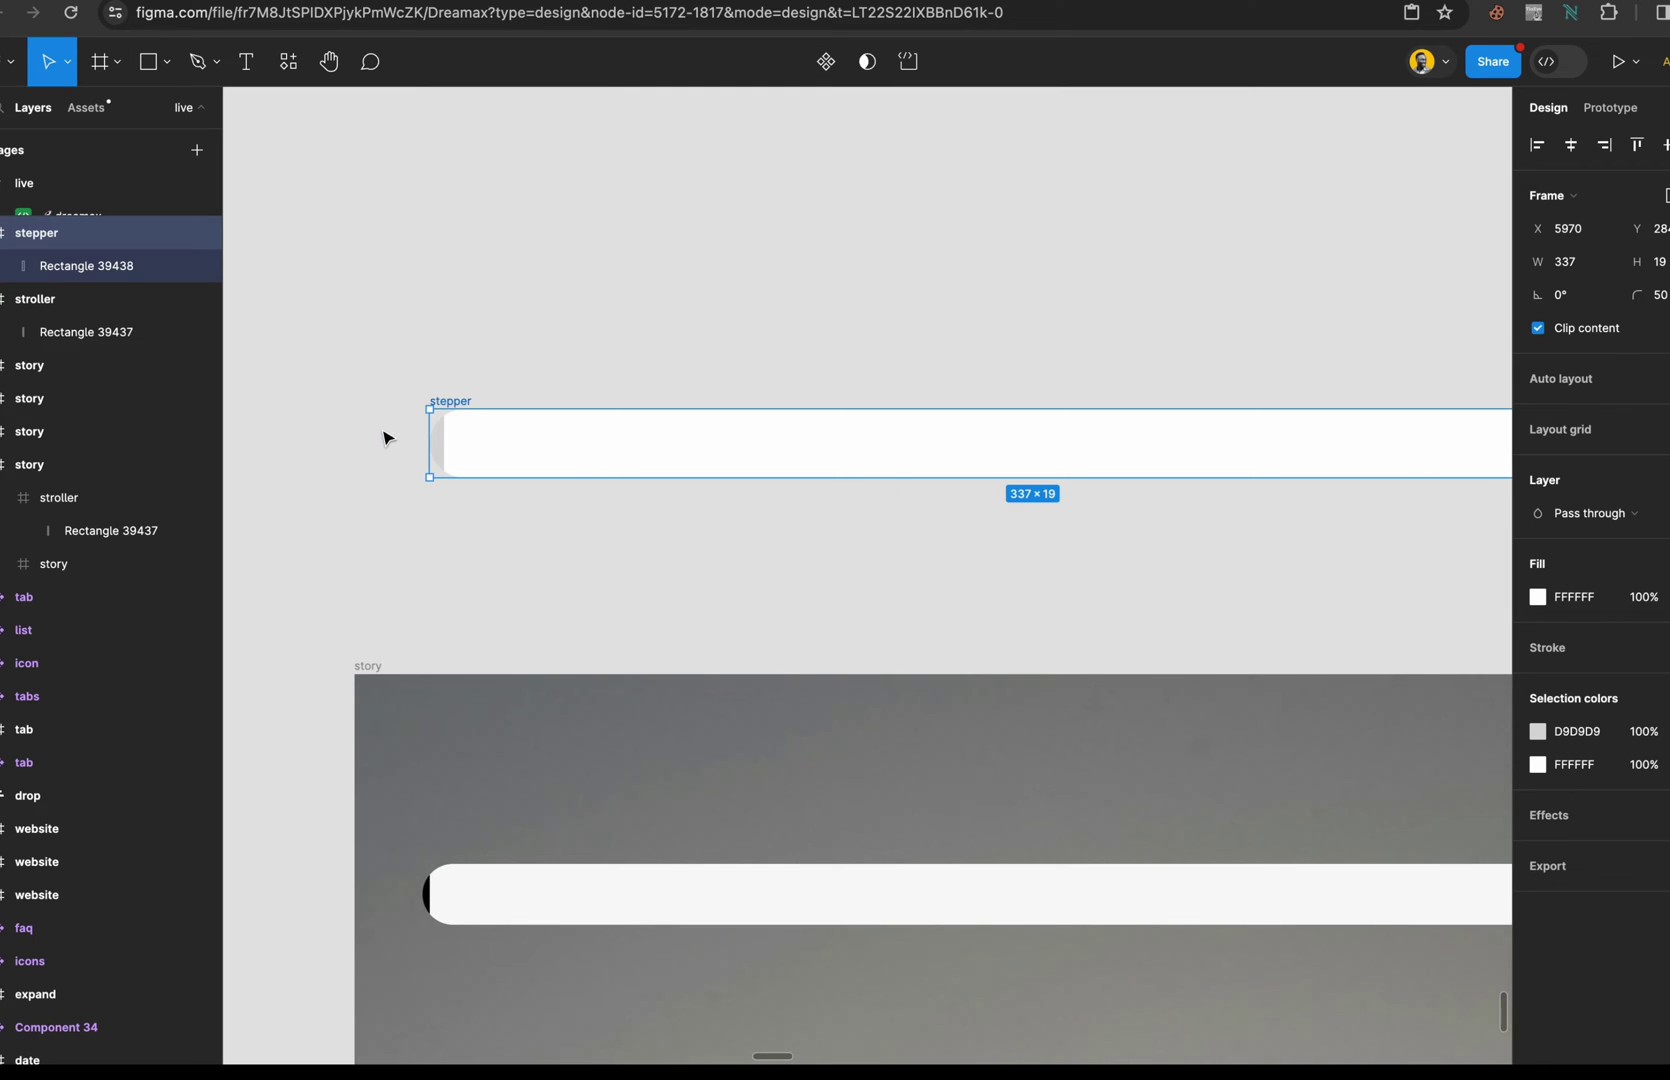
- Fill the narrow rectangle inside the stepper with black 000000 and enable Clip content on the stepper frame
scroll(410, 433, "up", 5)
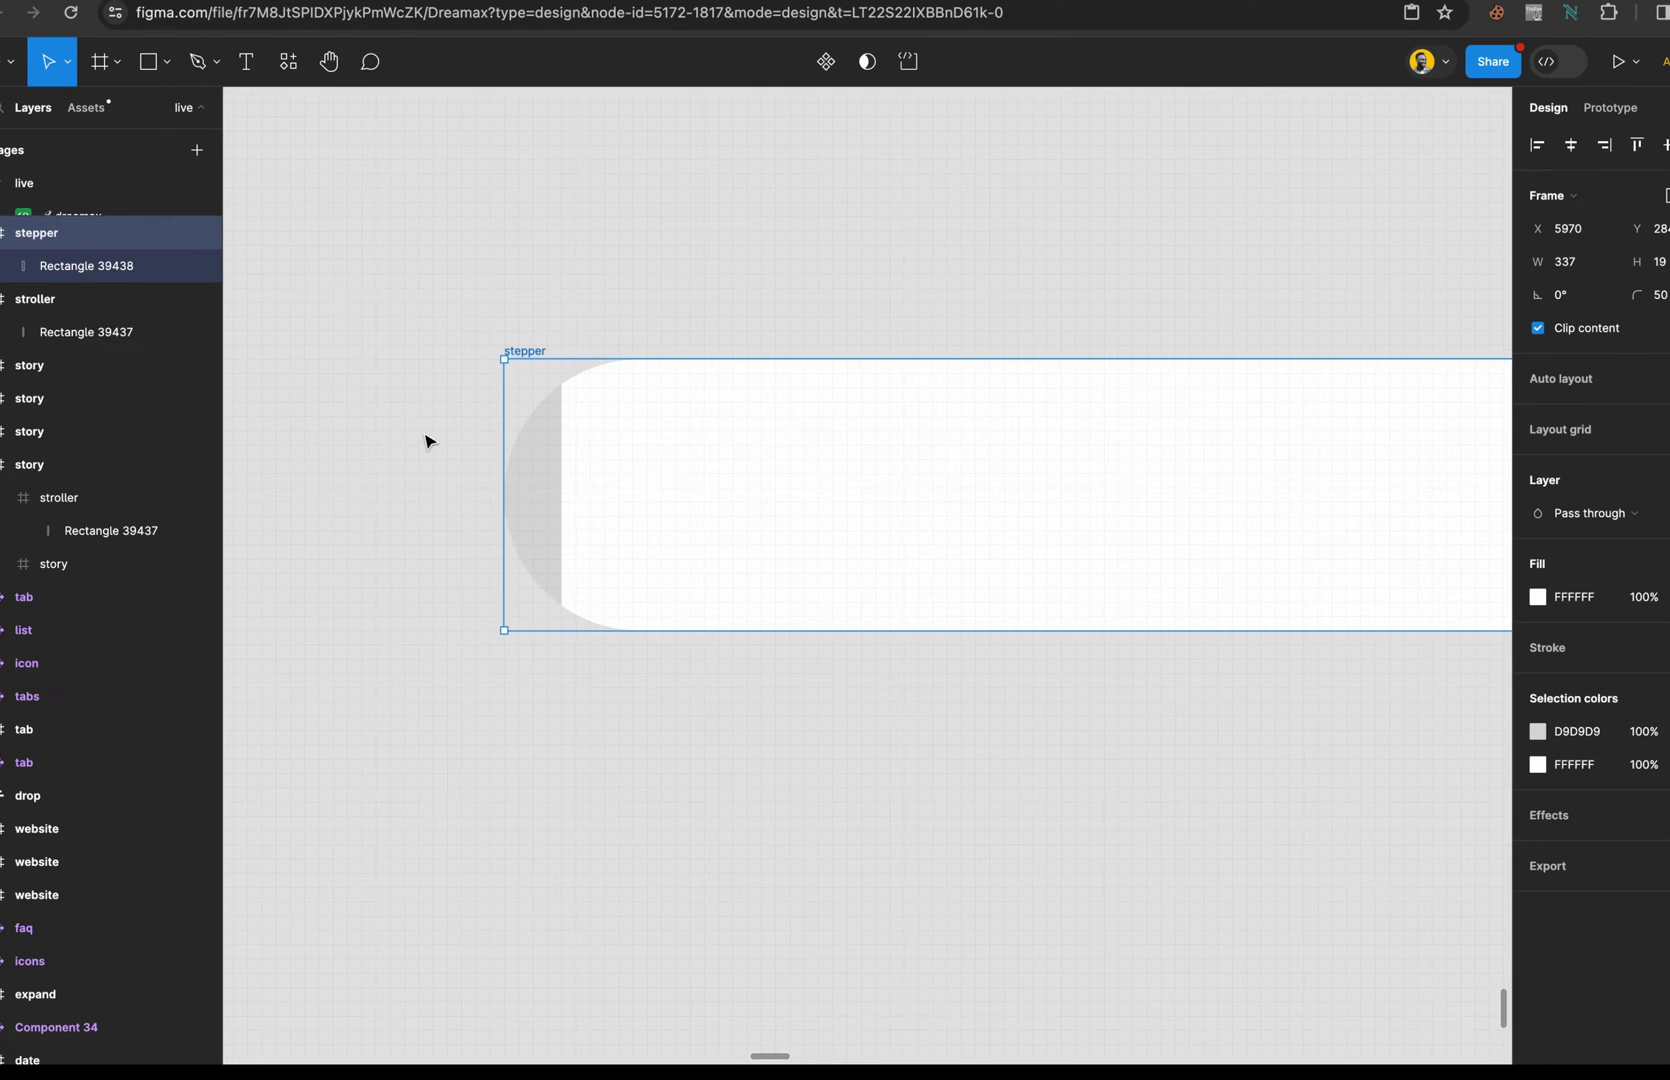
left_click(574, 262)
left_click(560, 451)
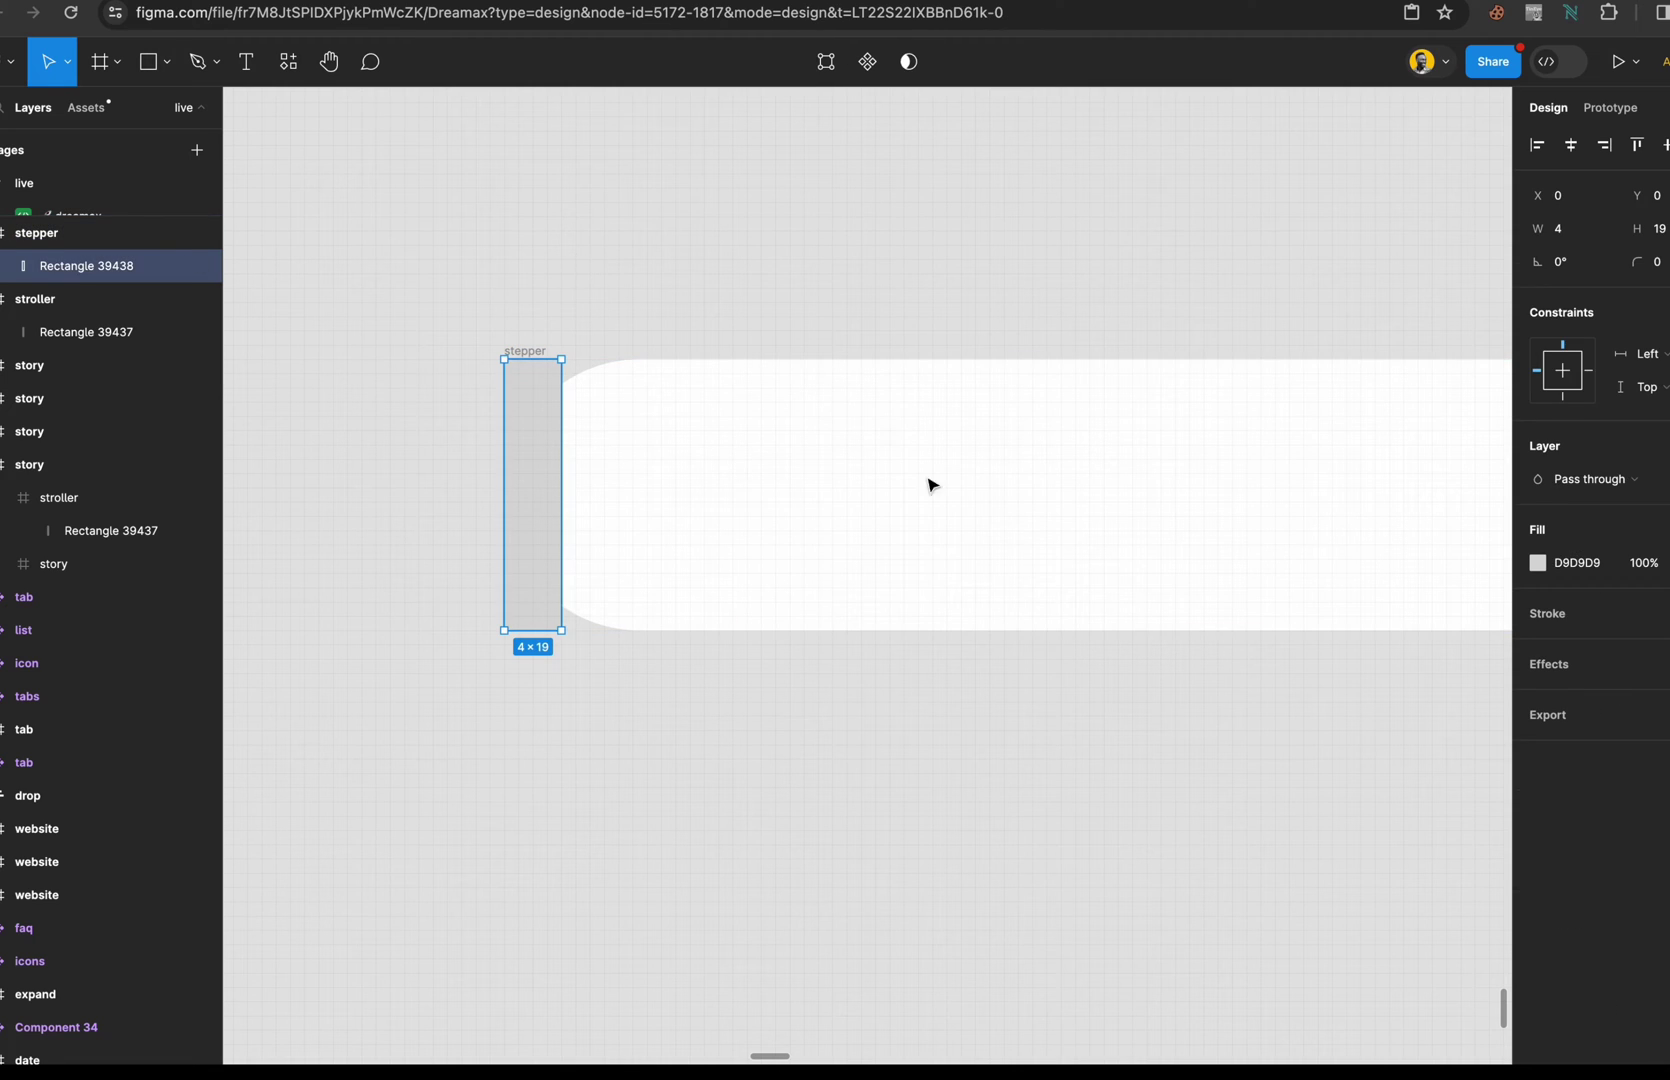
left_click(1550, 566)
left_click_drag(1436, 626, 1190, 815)
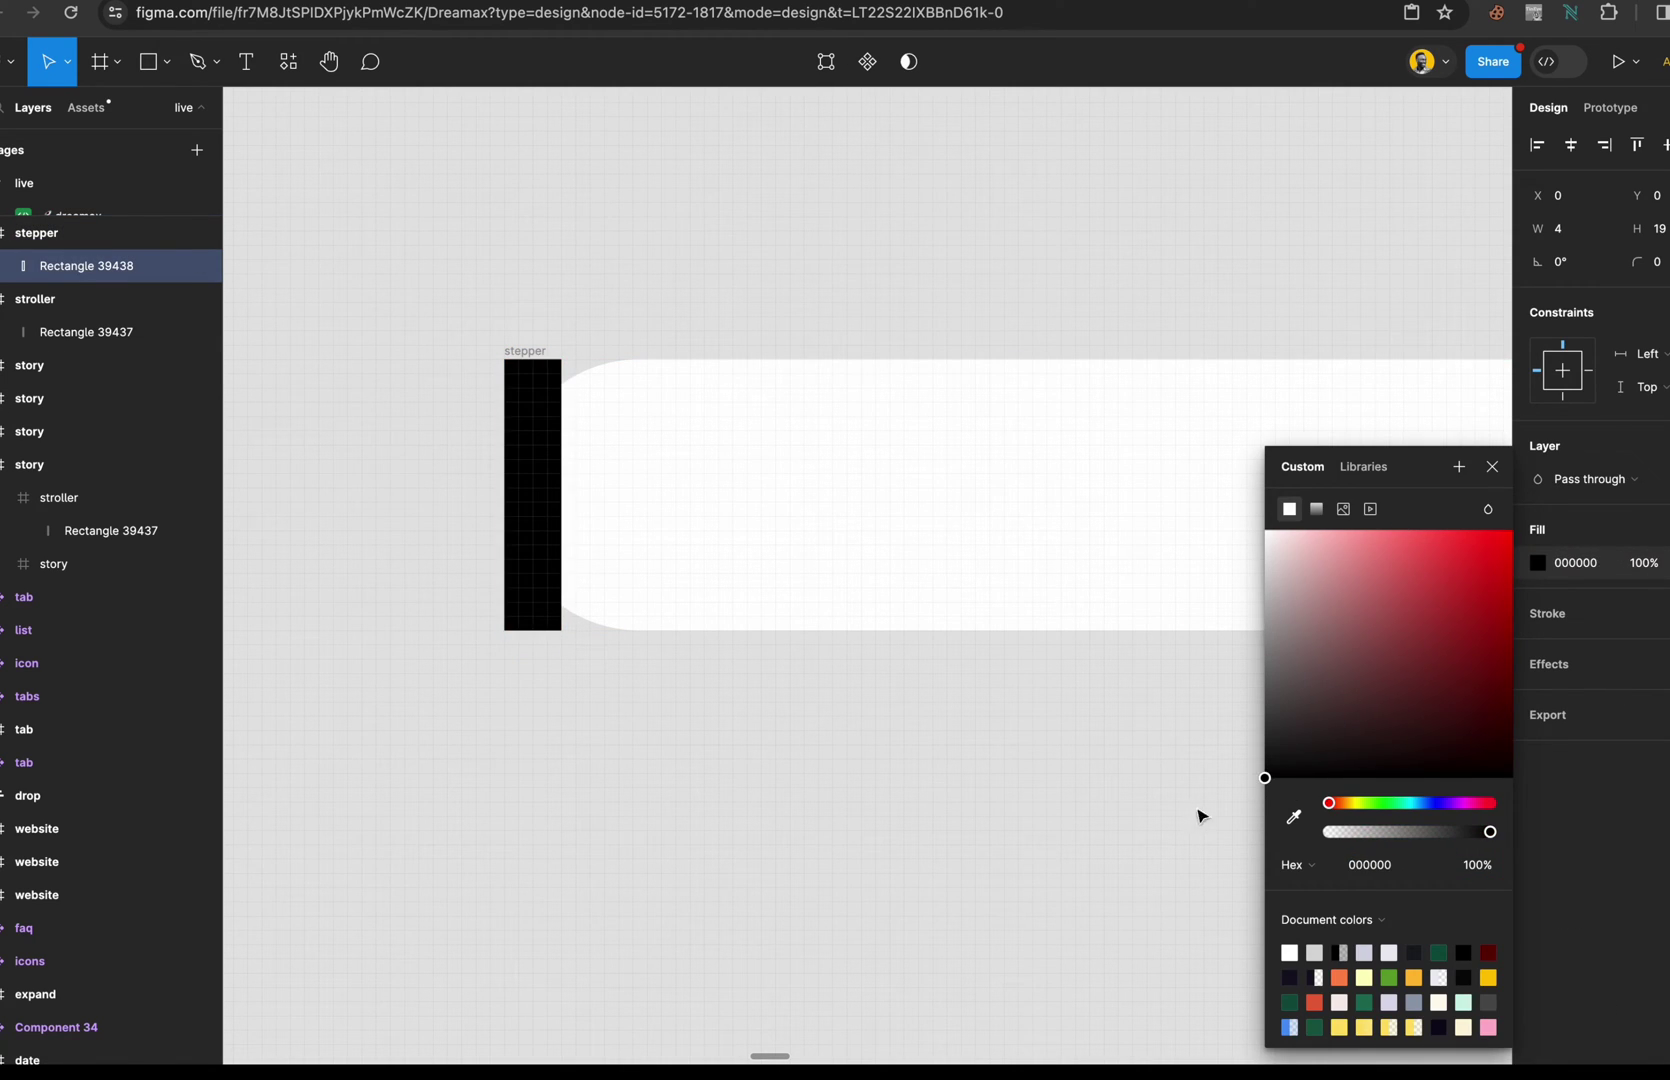
left_click(853, 274)
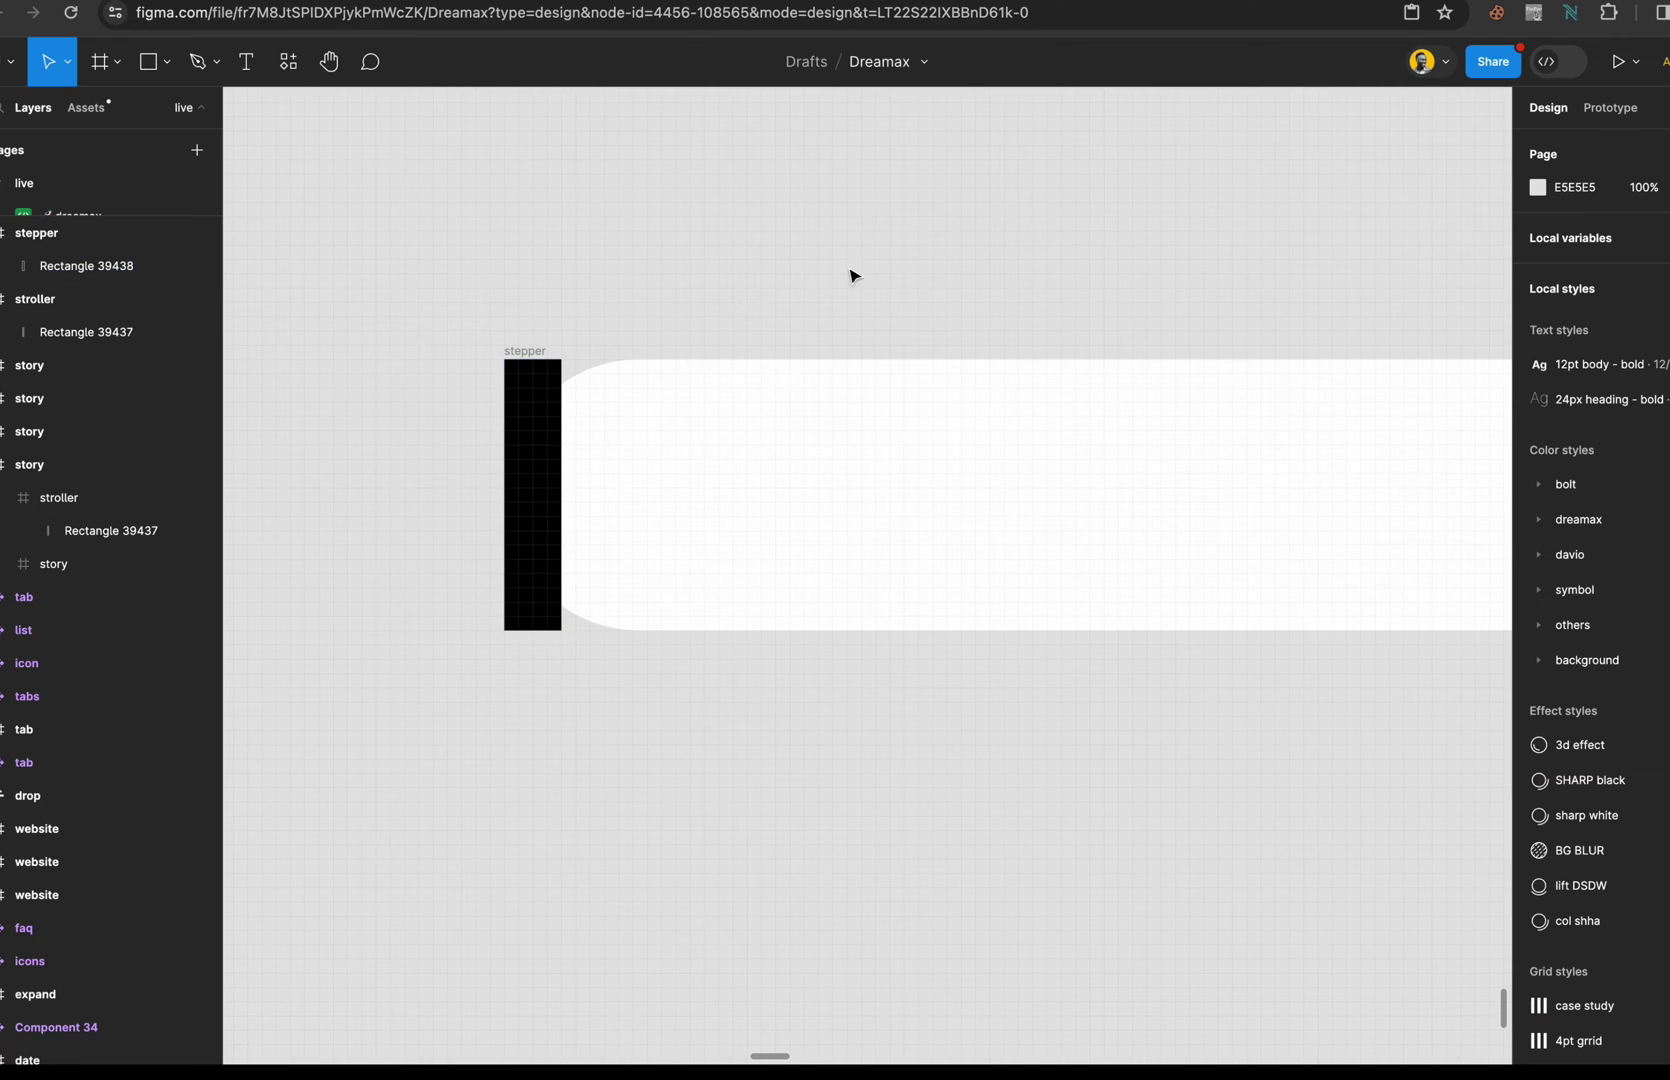
left_click(596, 404)
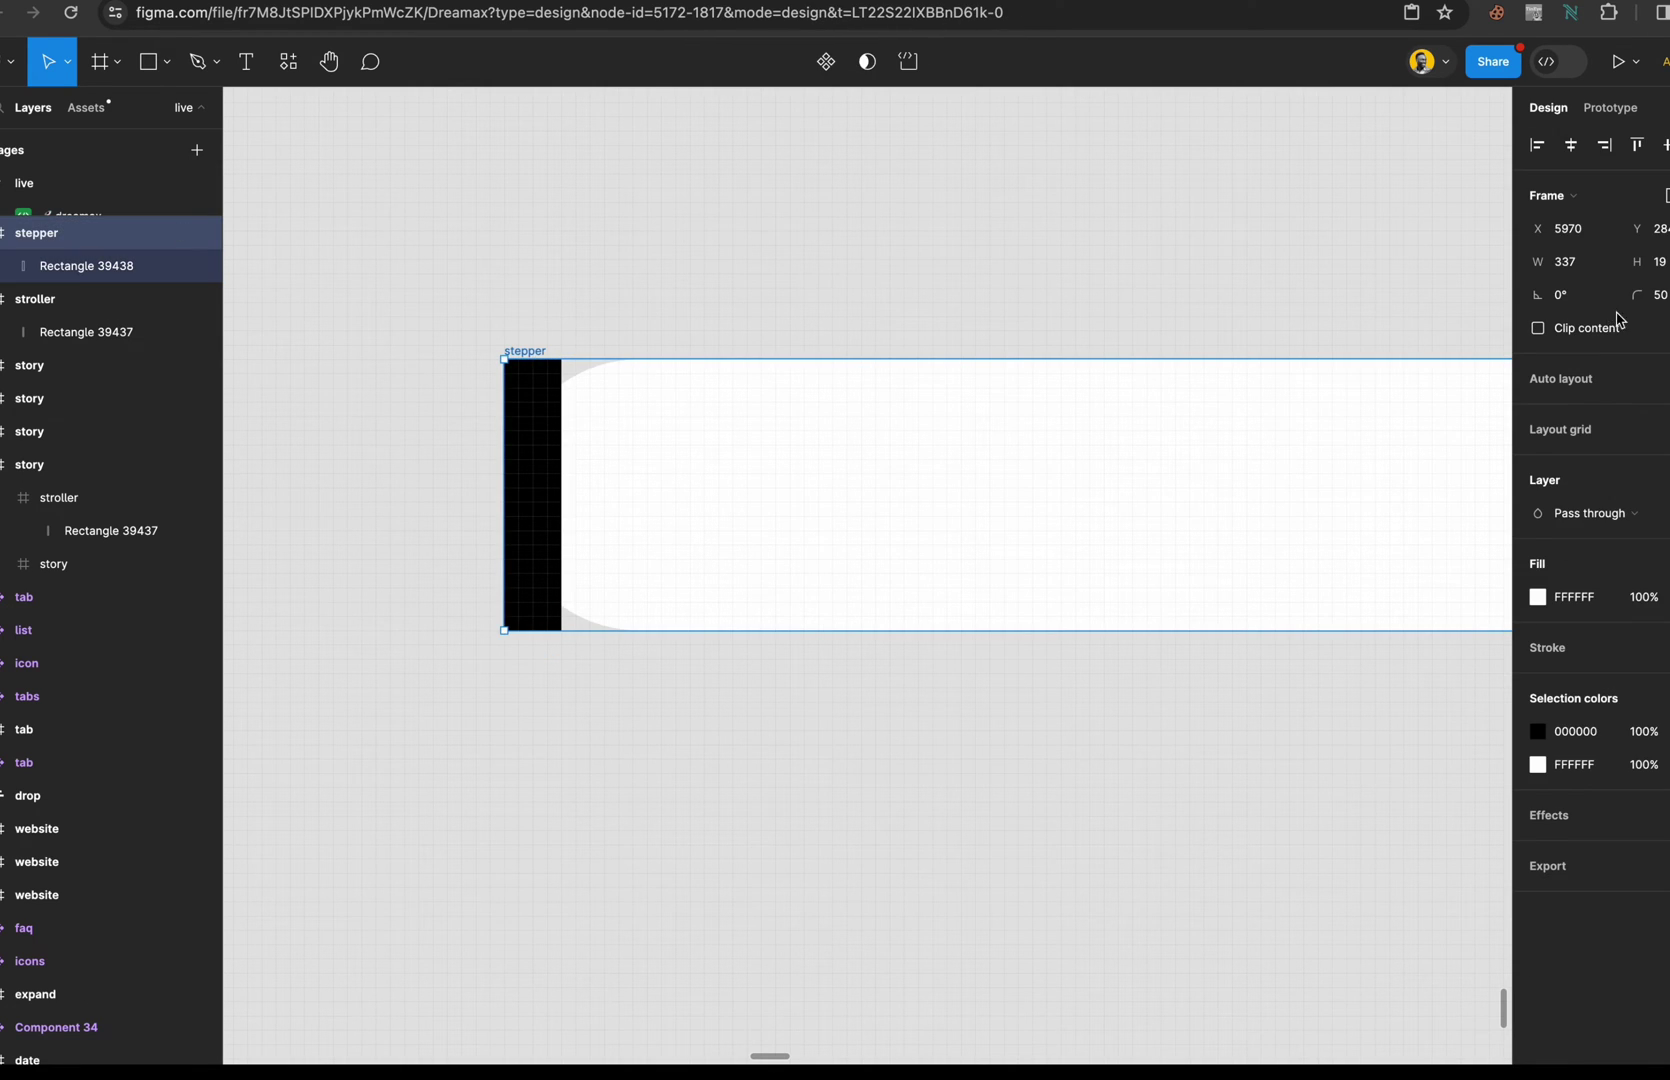
left_click(1590, 330)
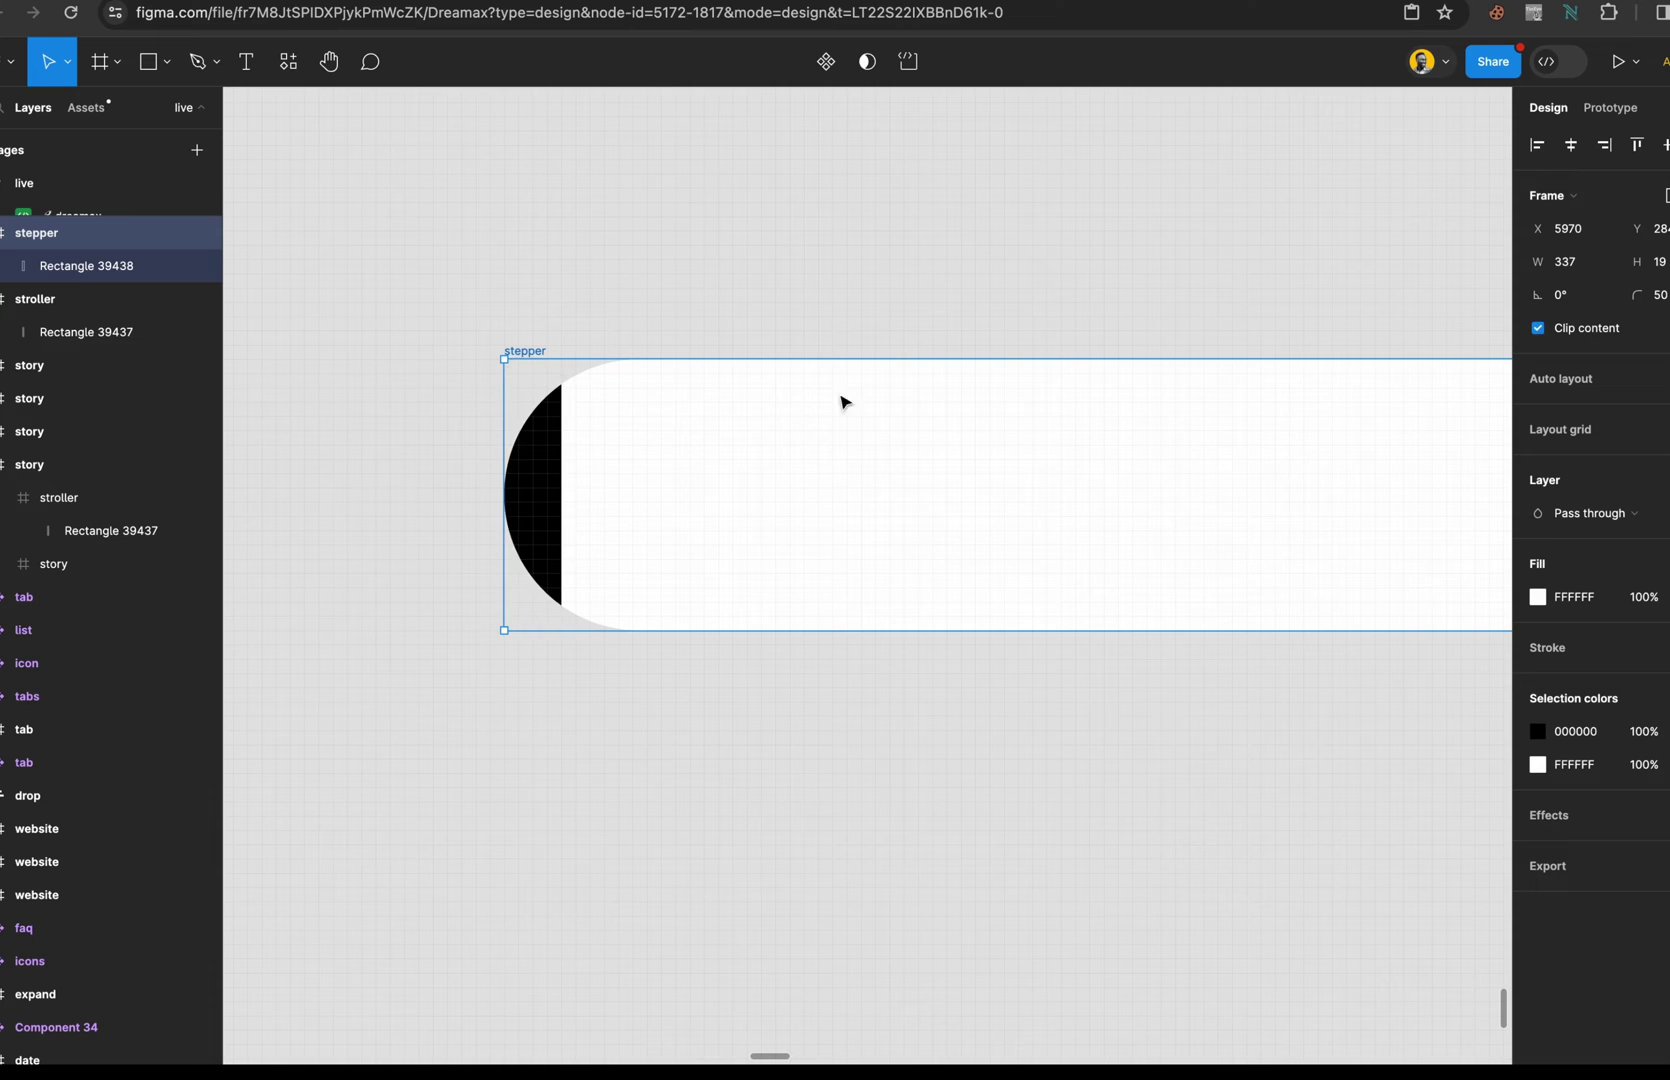
- Duplicate the stepper frame so the copy sits just below the original, above the first story frame
scroll(495, 383, "down", 5)
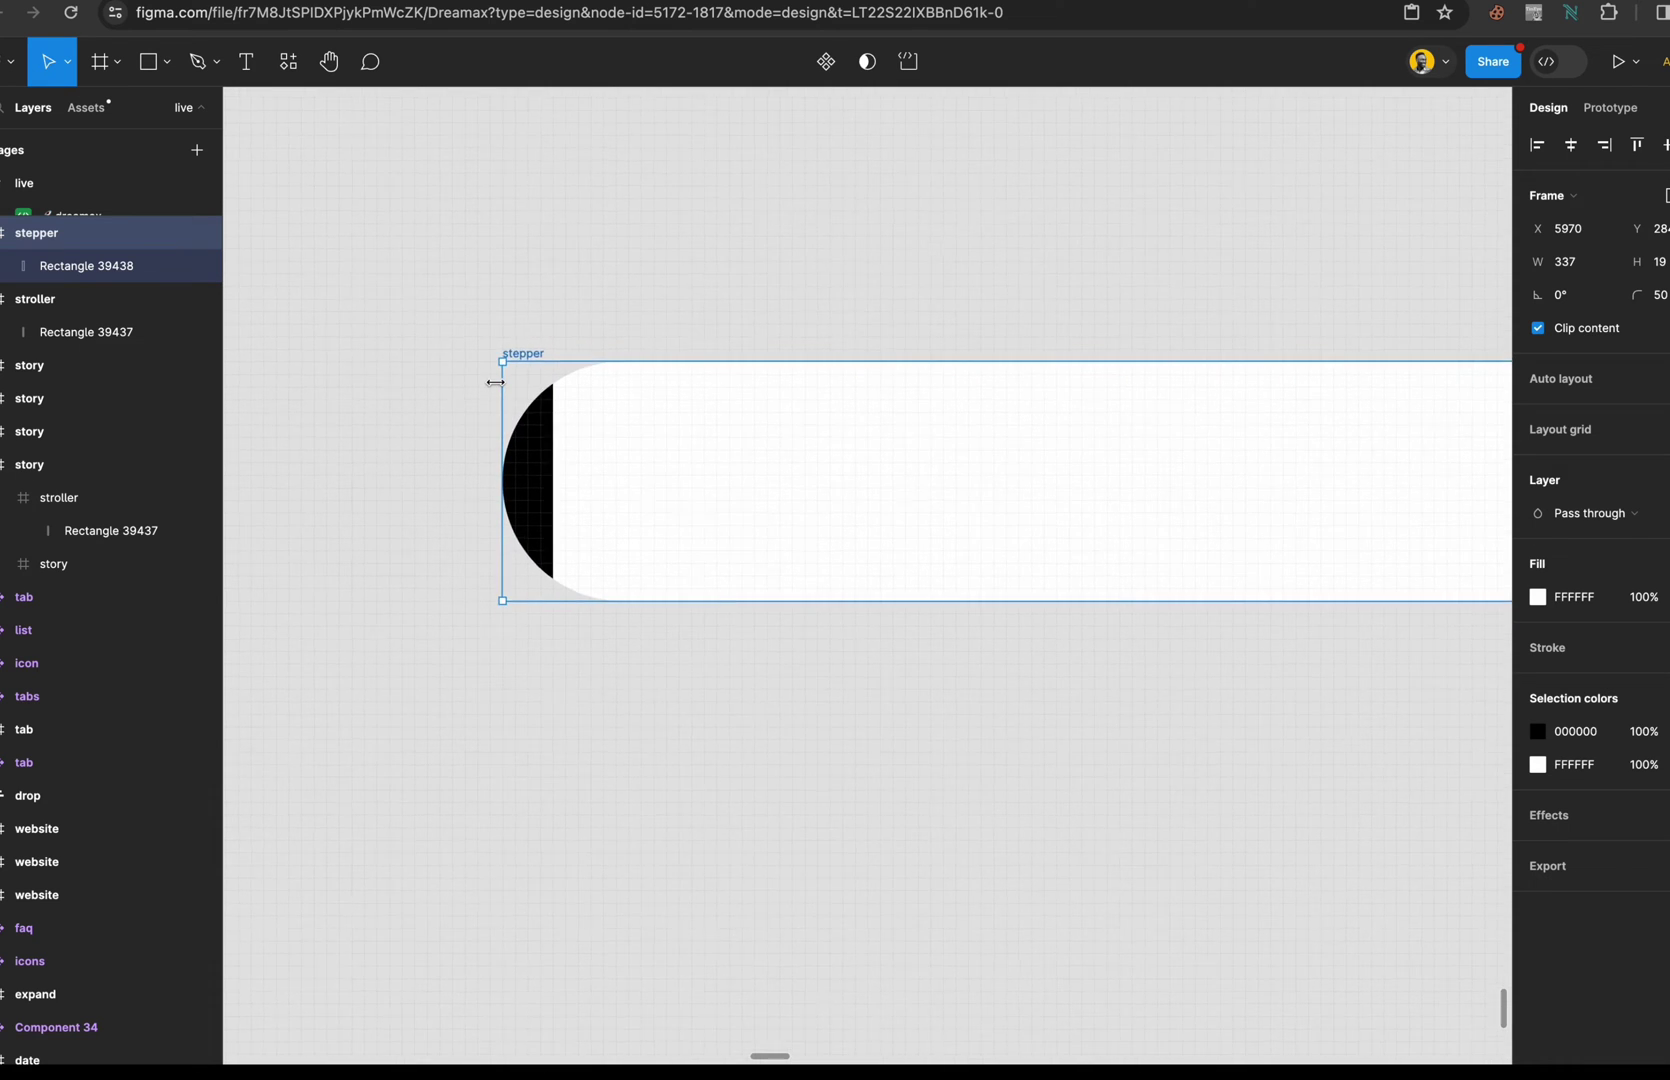
scroll(493, 379, "down", 3)
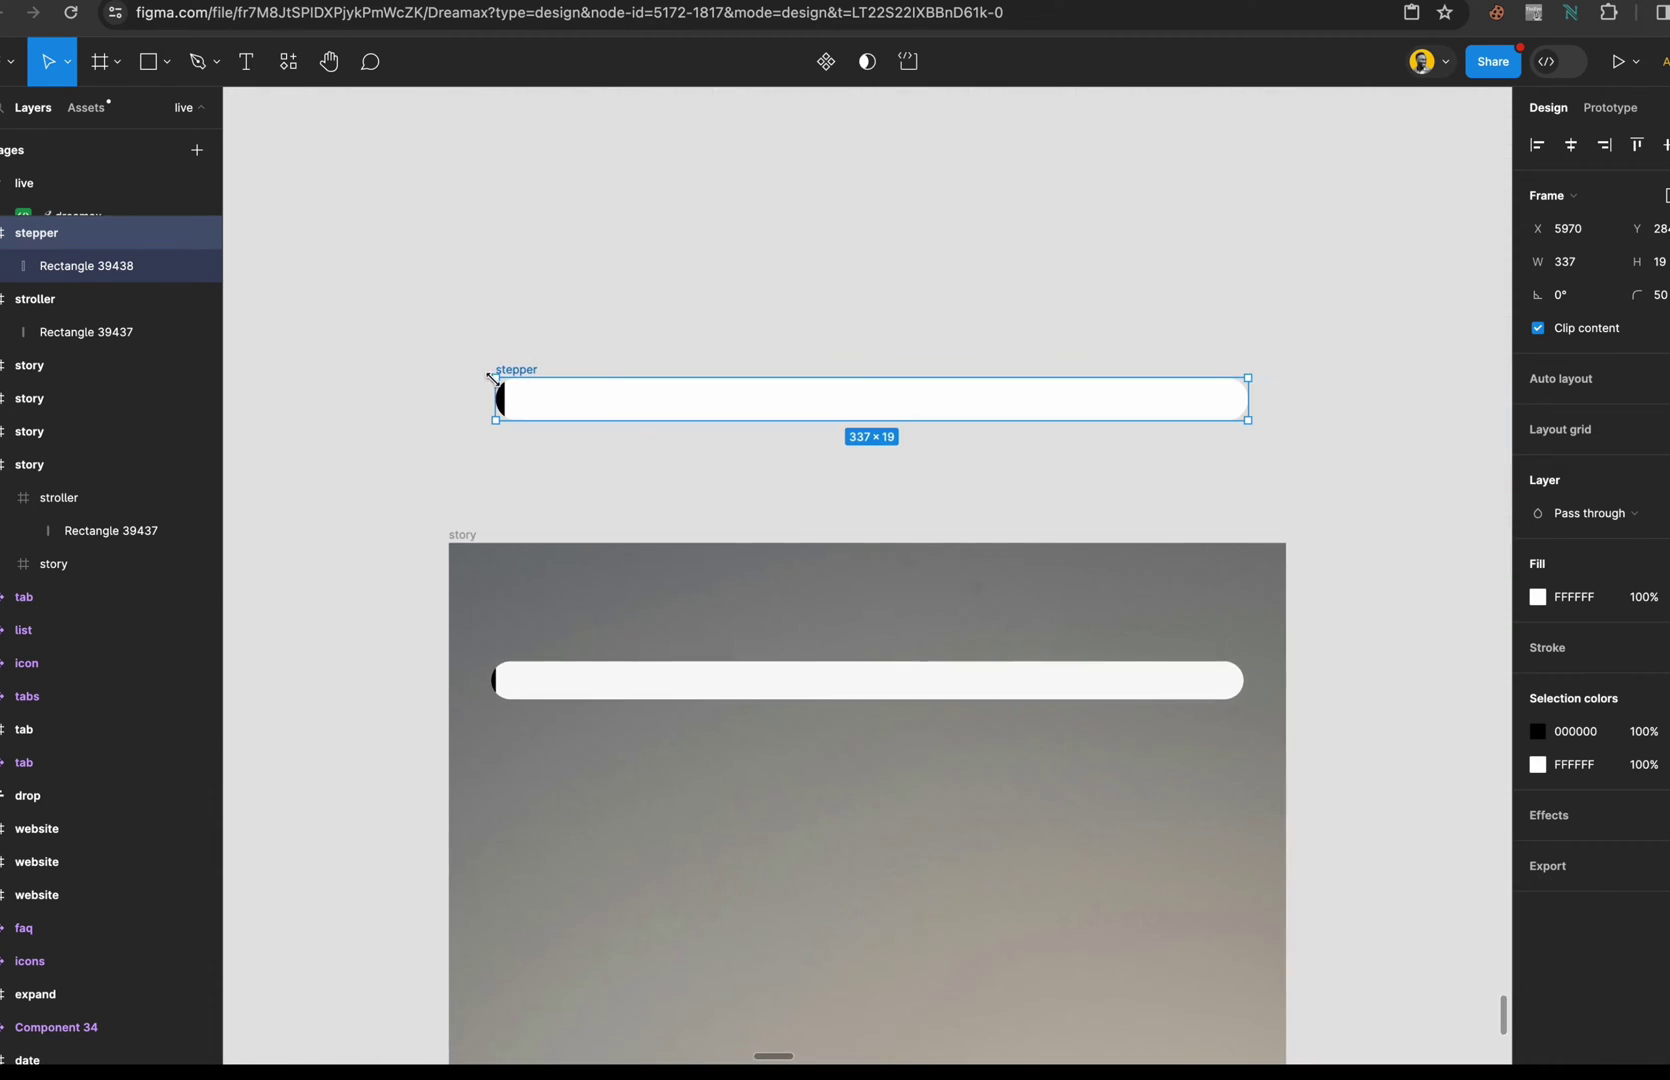
mouse_move(655, 408)
left_mouse_down()
mouse_move(652, 309)
mouse_move(675, 392)
left_mouse_up()
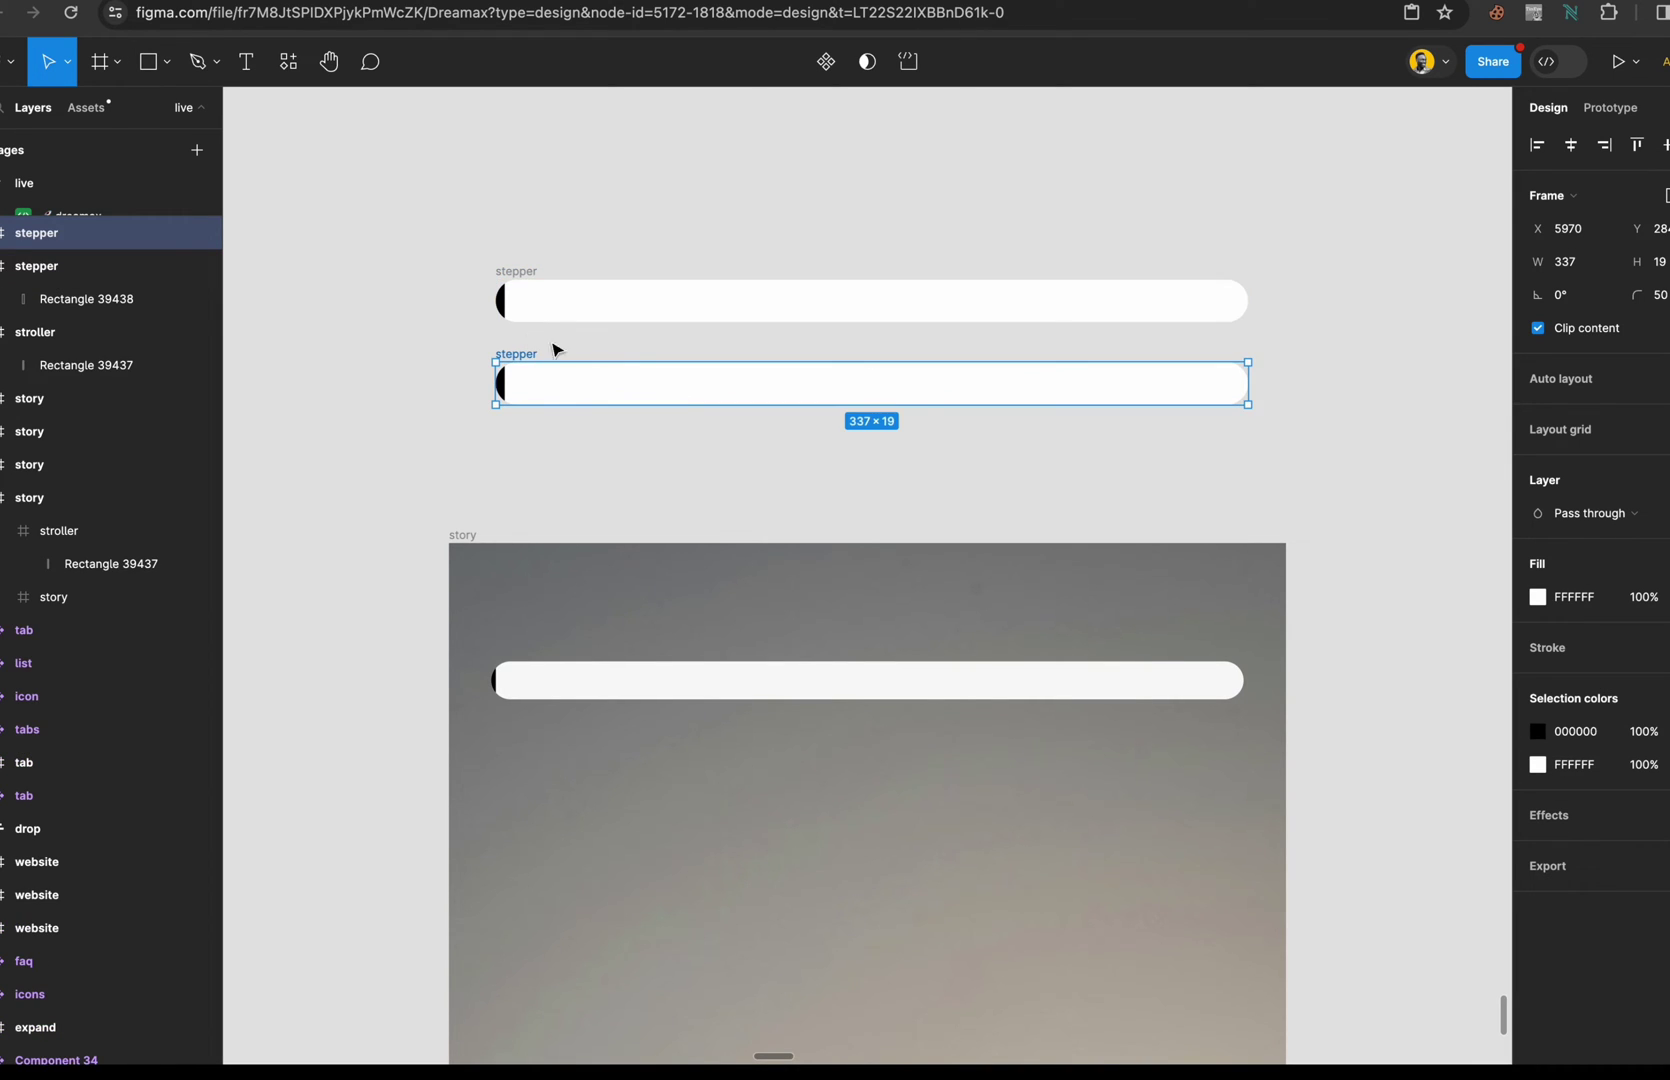
- Set the width of the black rectangle inside the lower stepper copy to 337, matching the full frame width
scroll(616, 360, "up", 5)
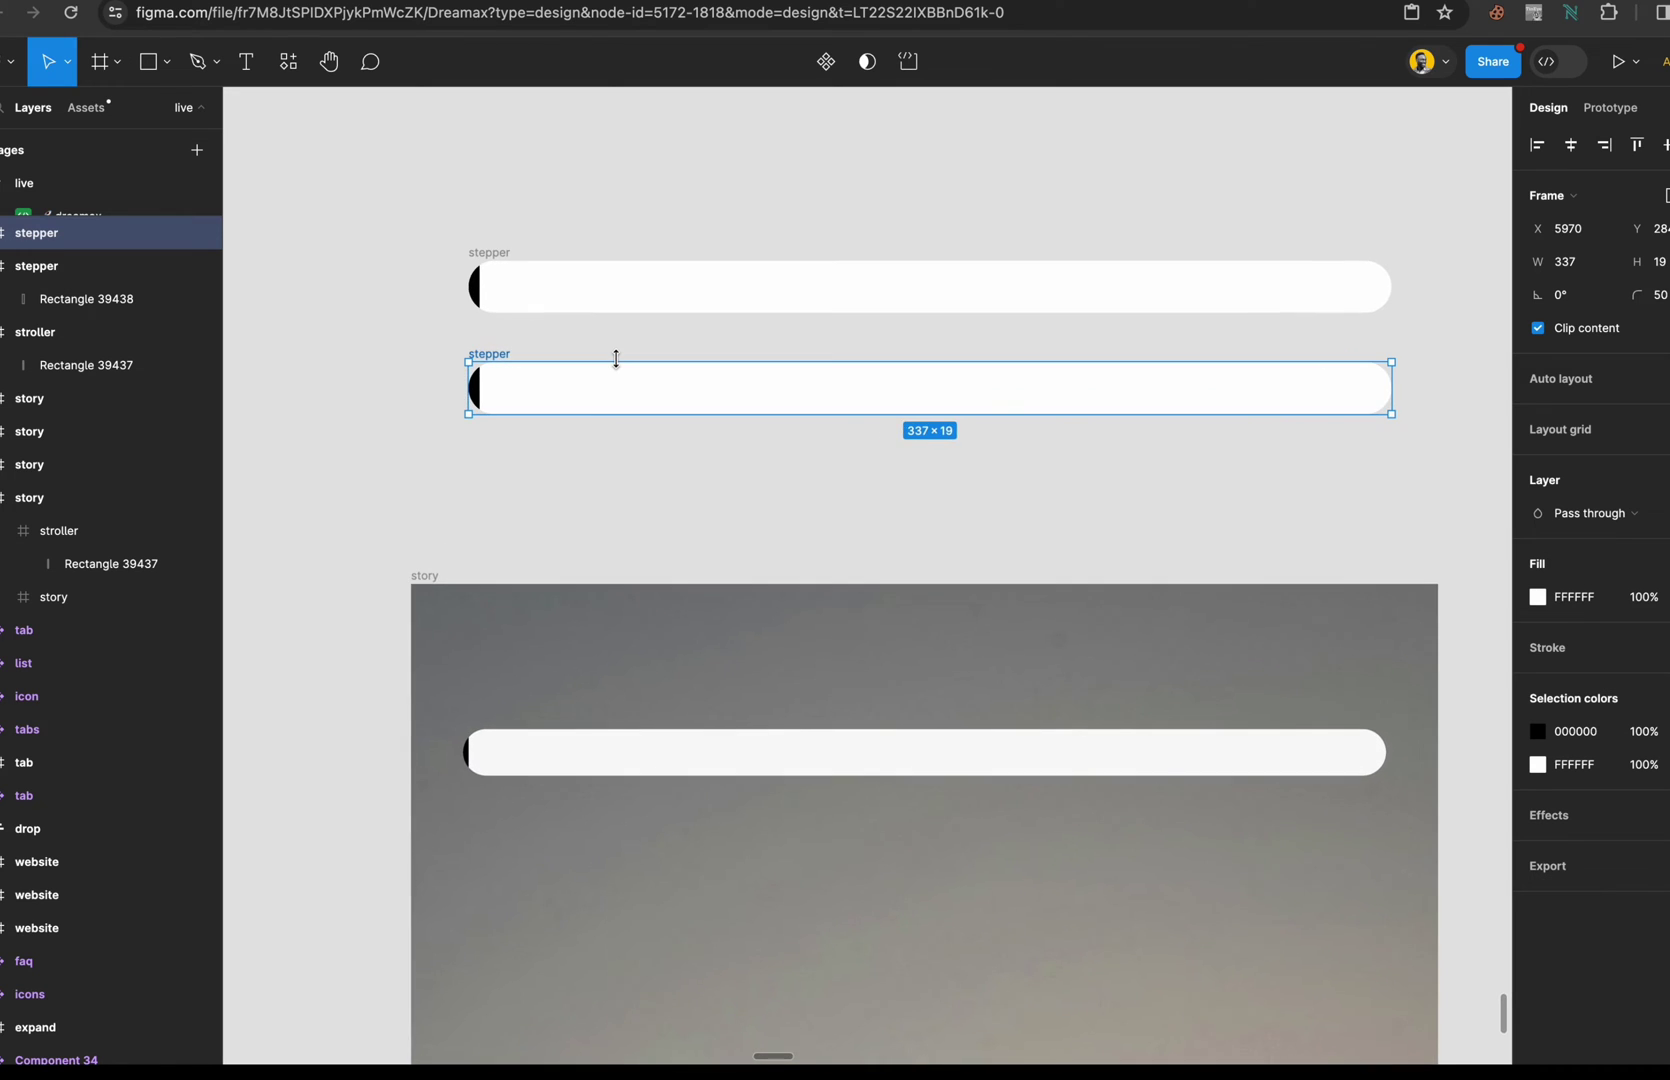
scroll(616, 358, "right", 2)
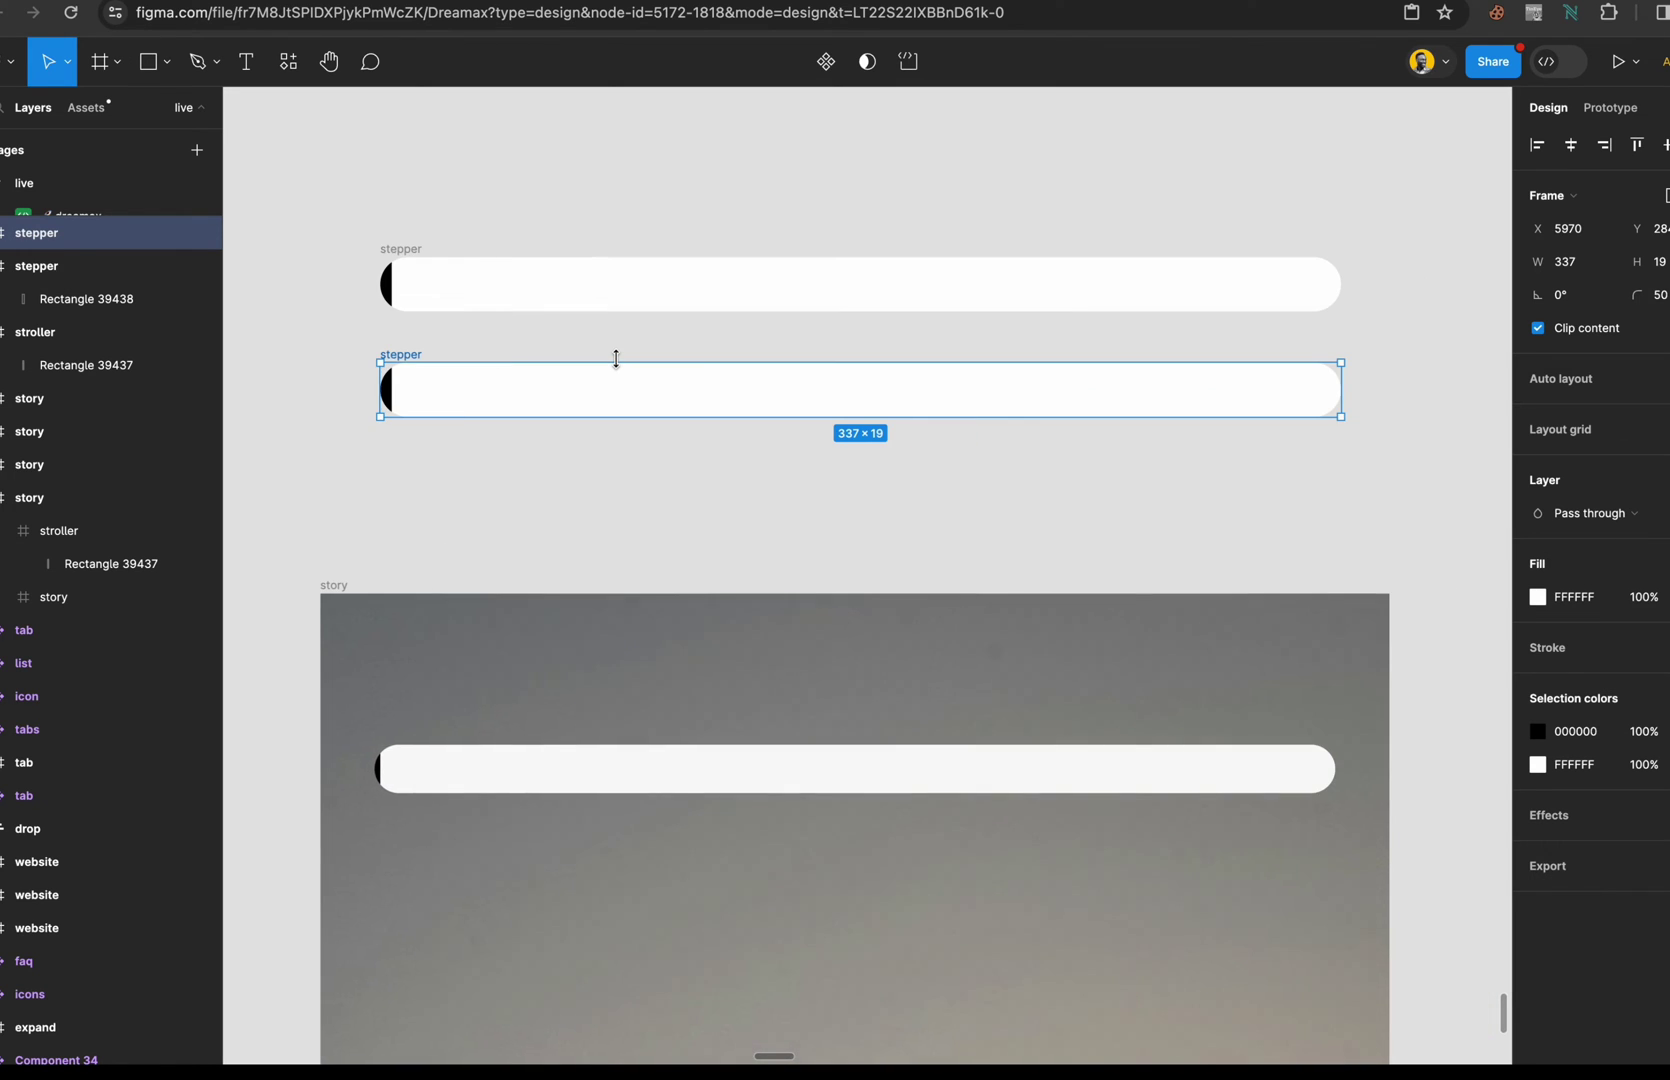
left_click(396, 390)
left_click(541, 474)
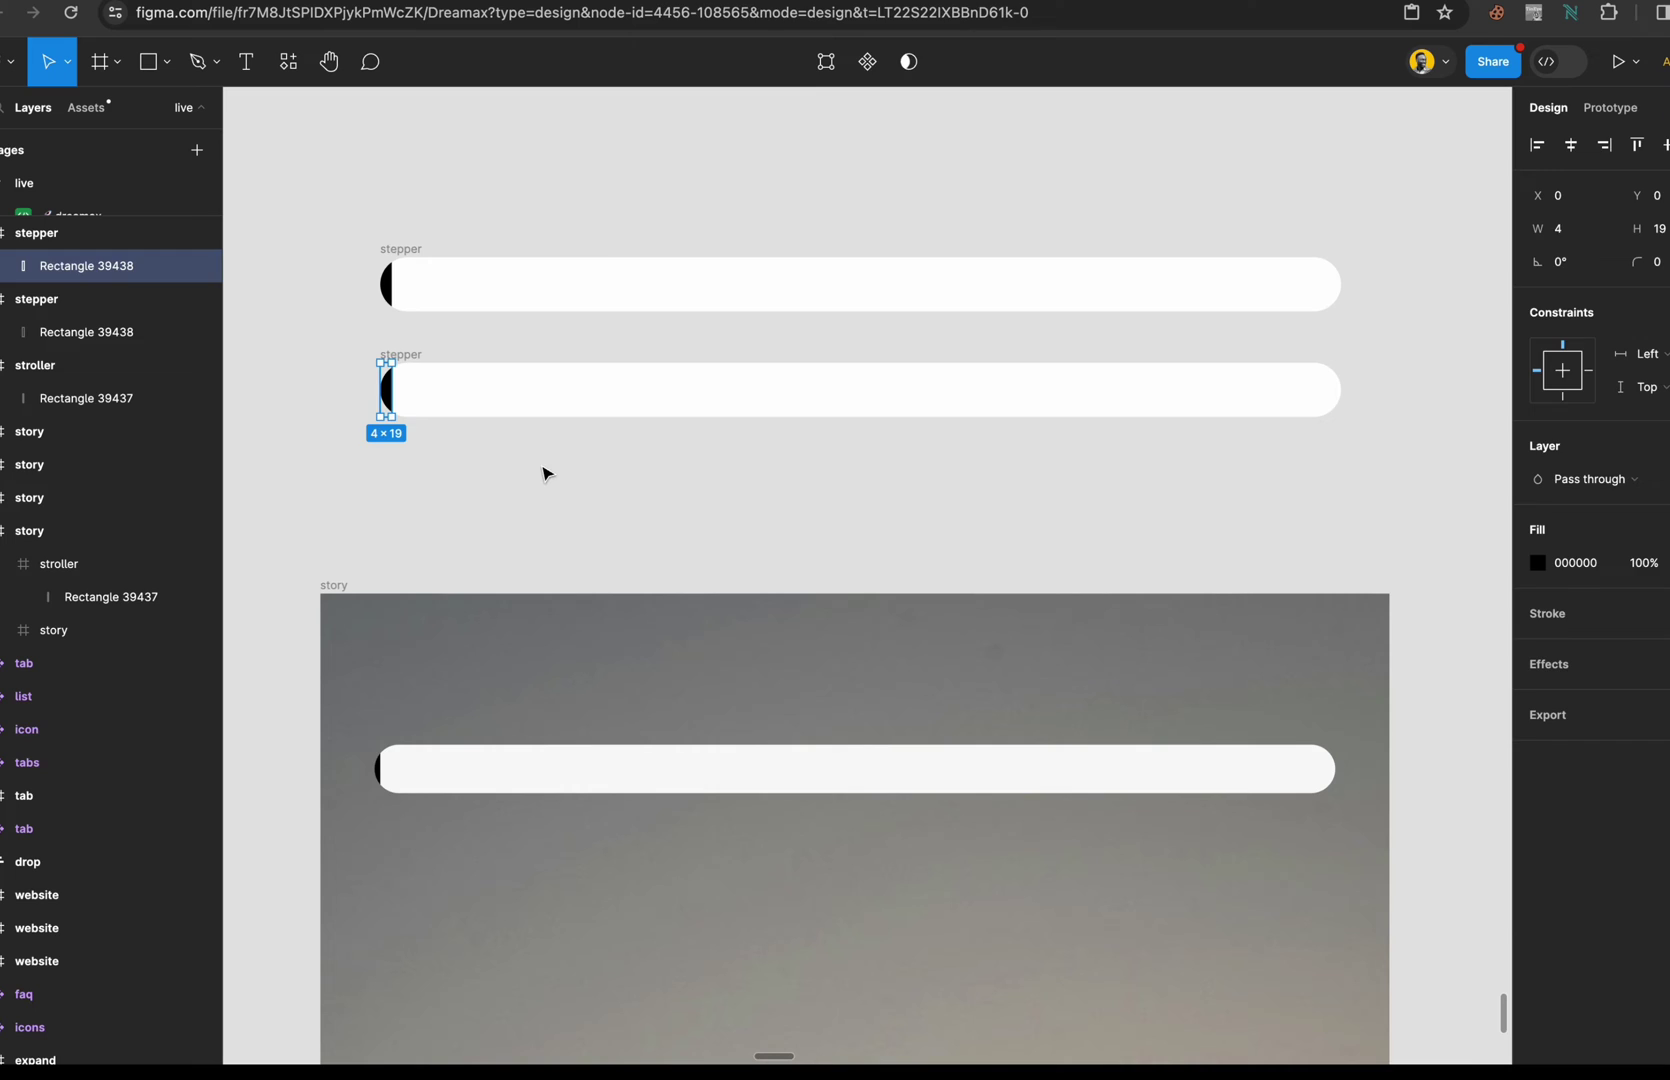
left_click(419, 357)
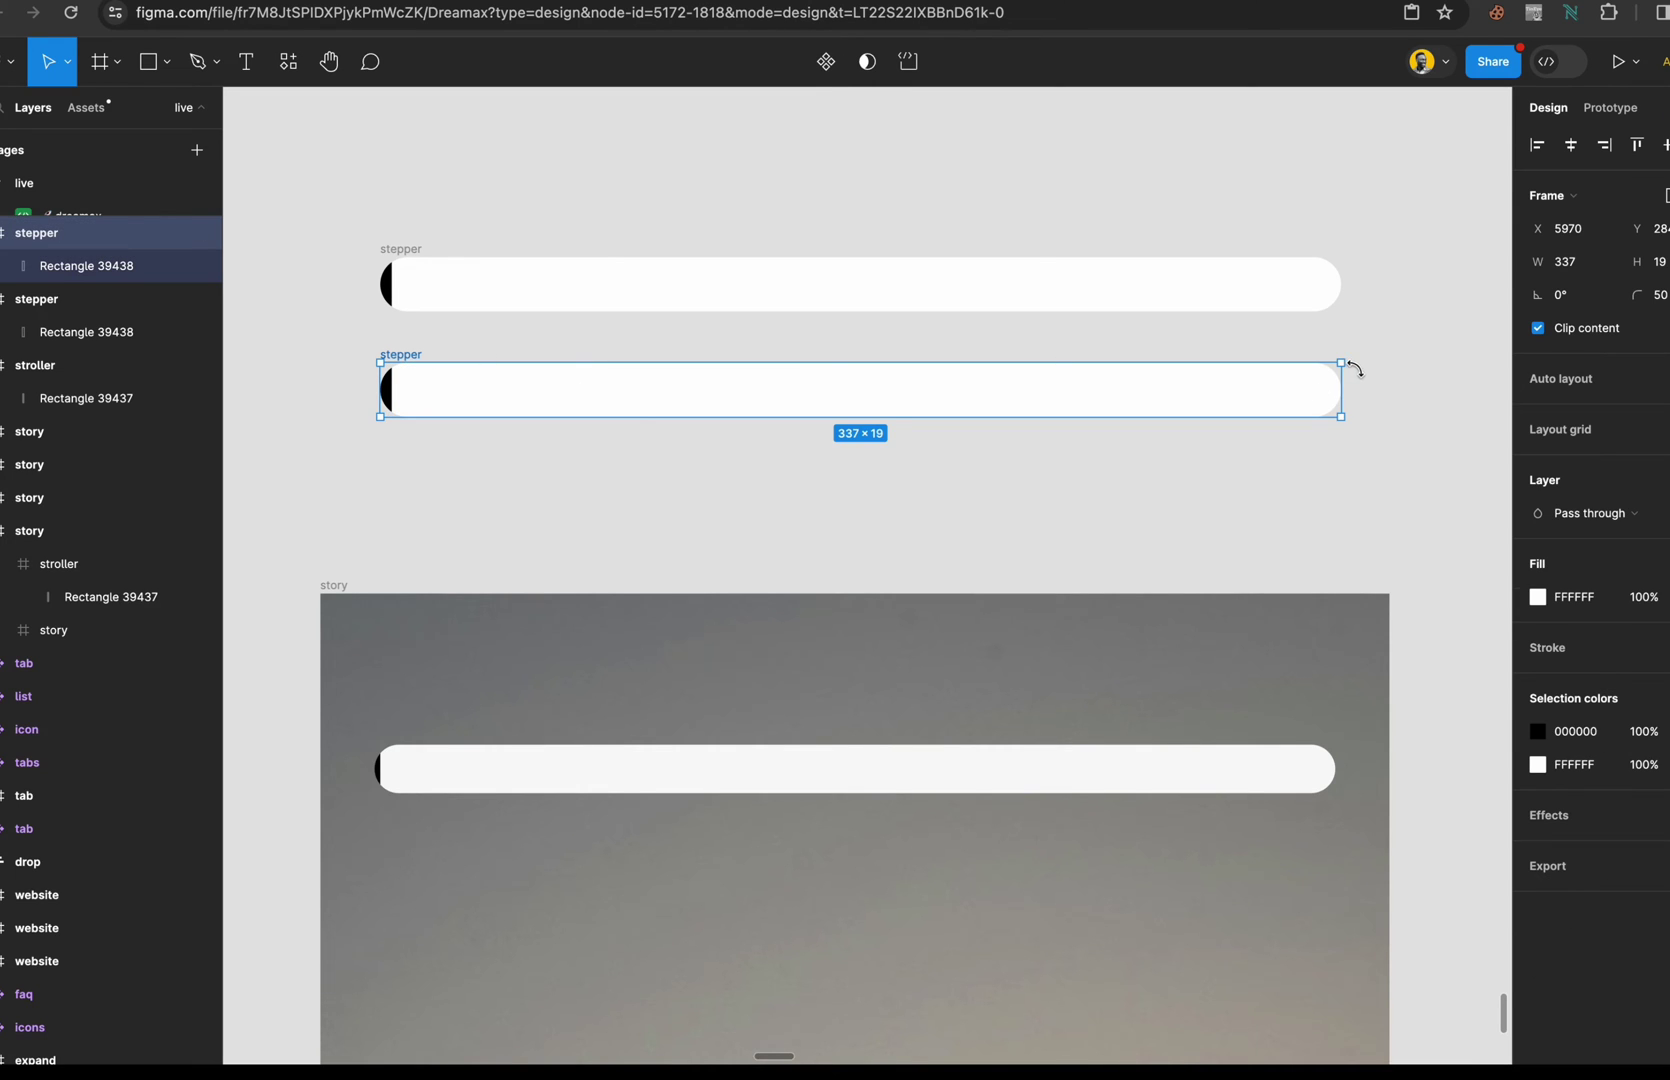
left_click(1580, 277)
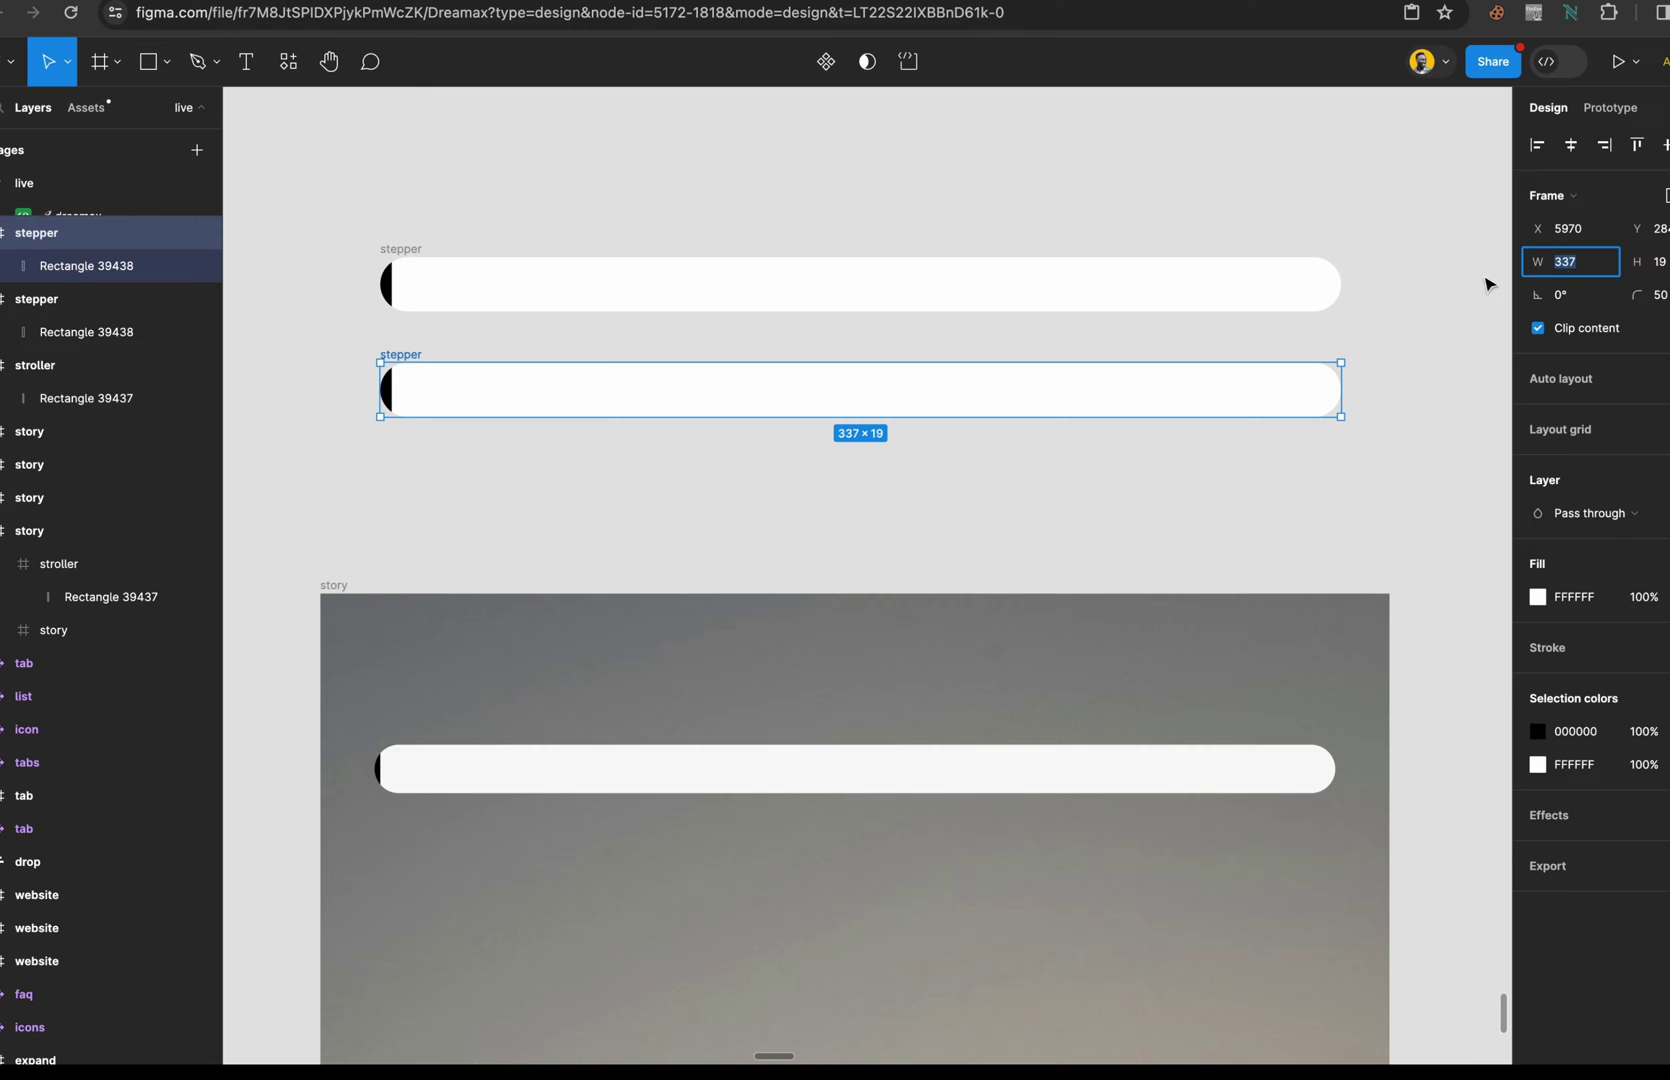
left_click(685, 518)
left_click(387, 395)
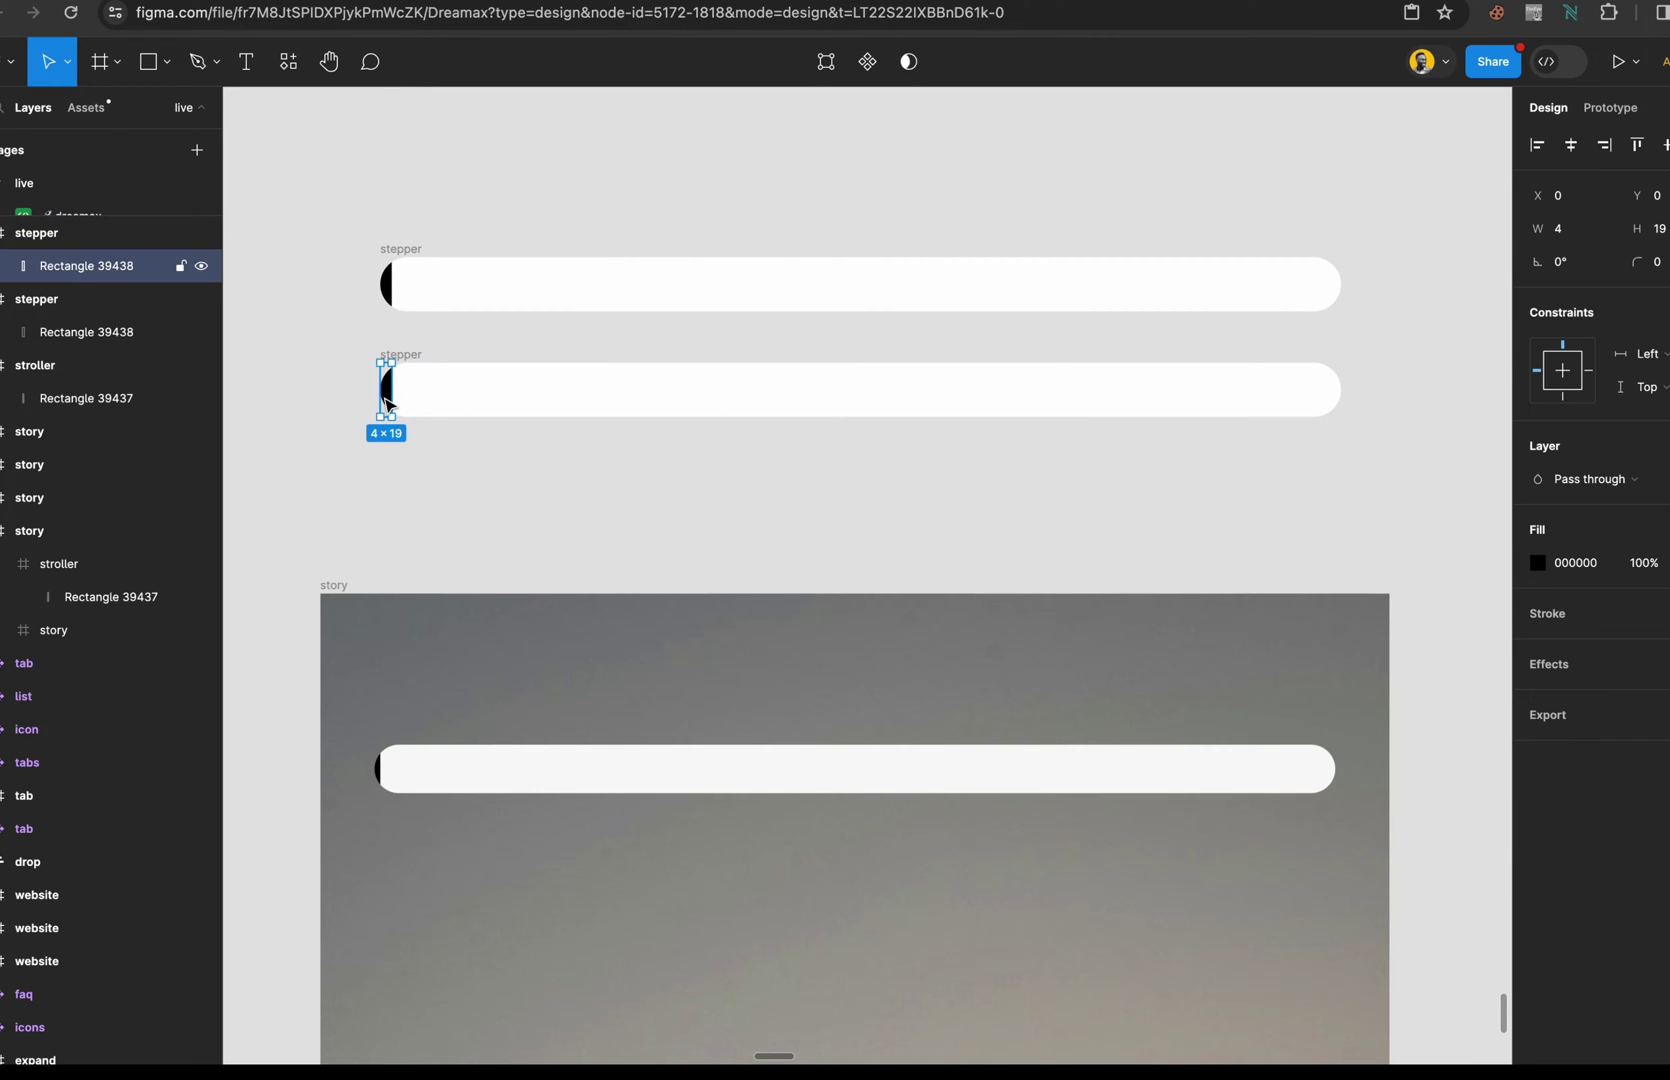
scroll(399, 395, "up", 2)
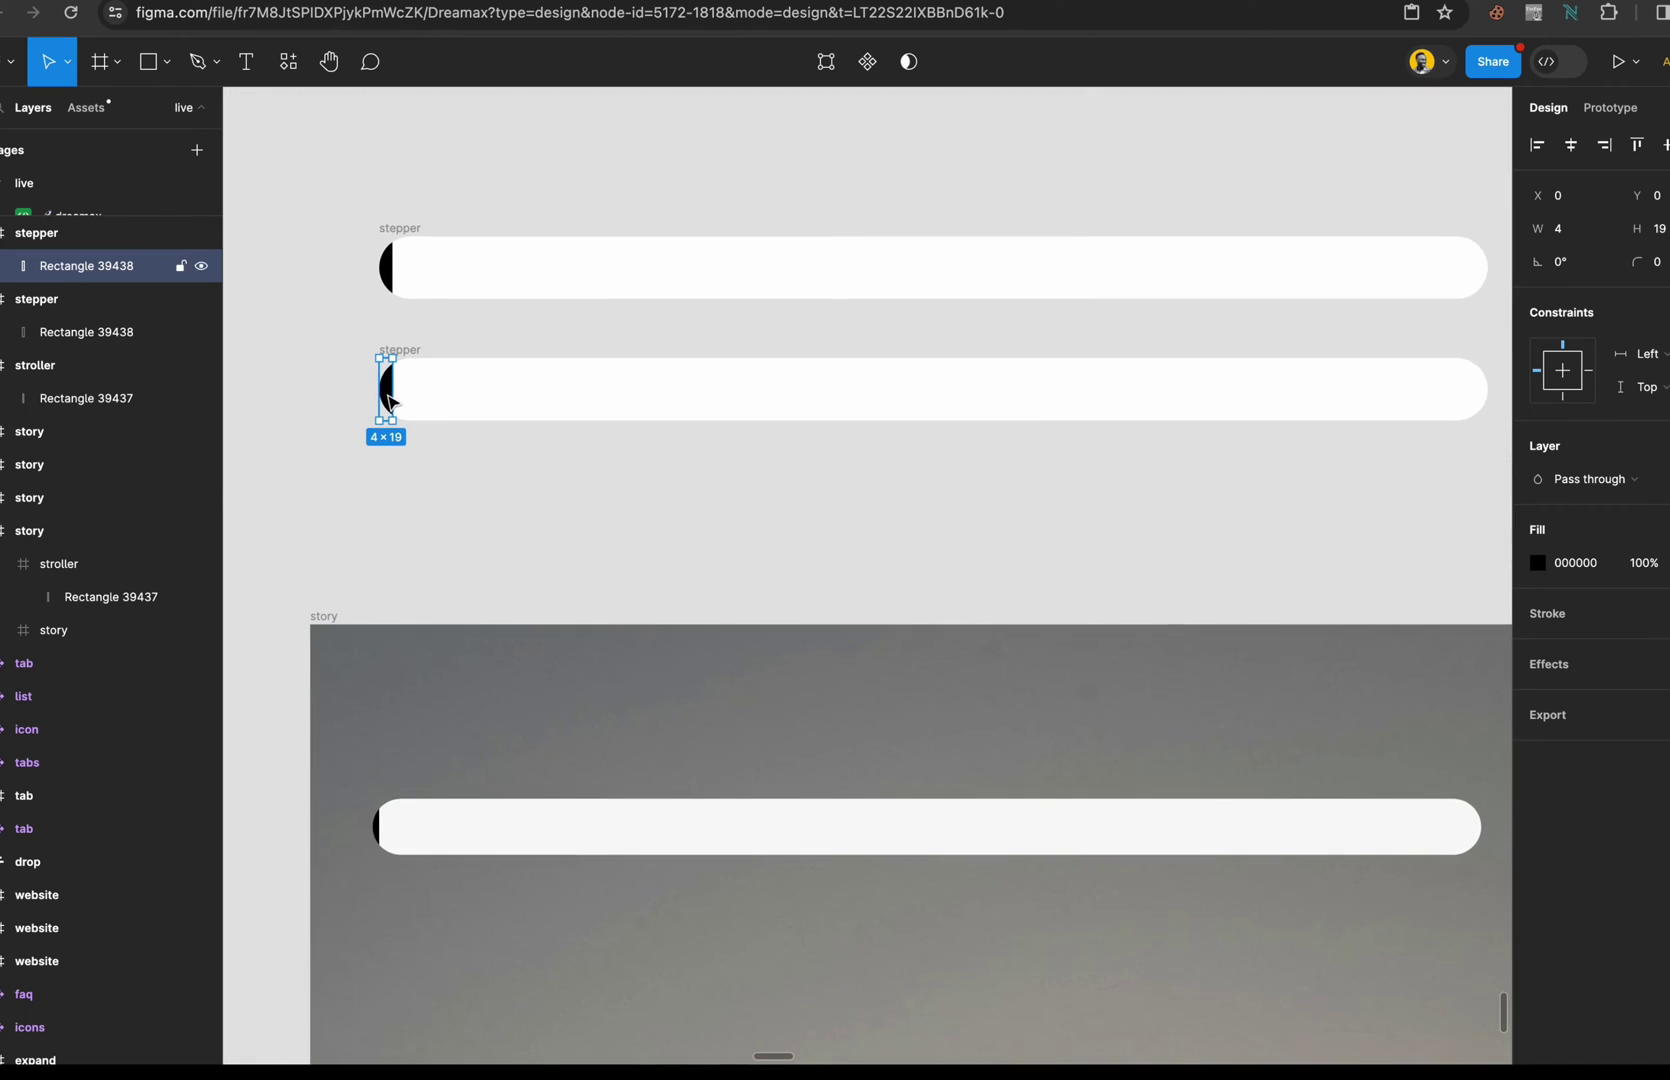
left_click(1598, 229)
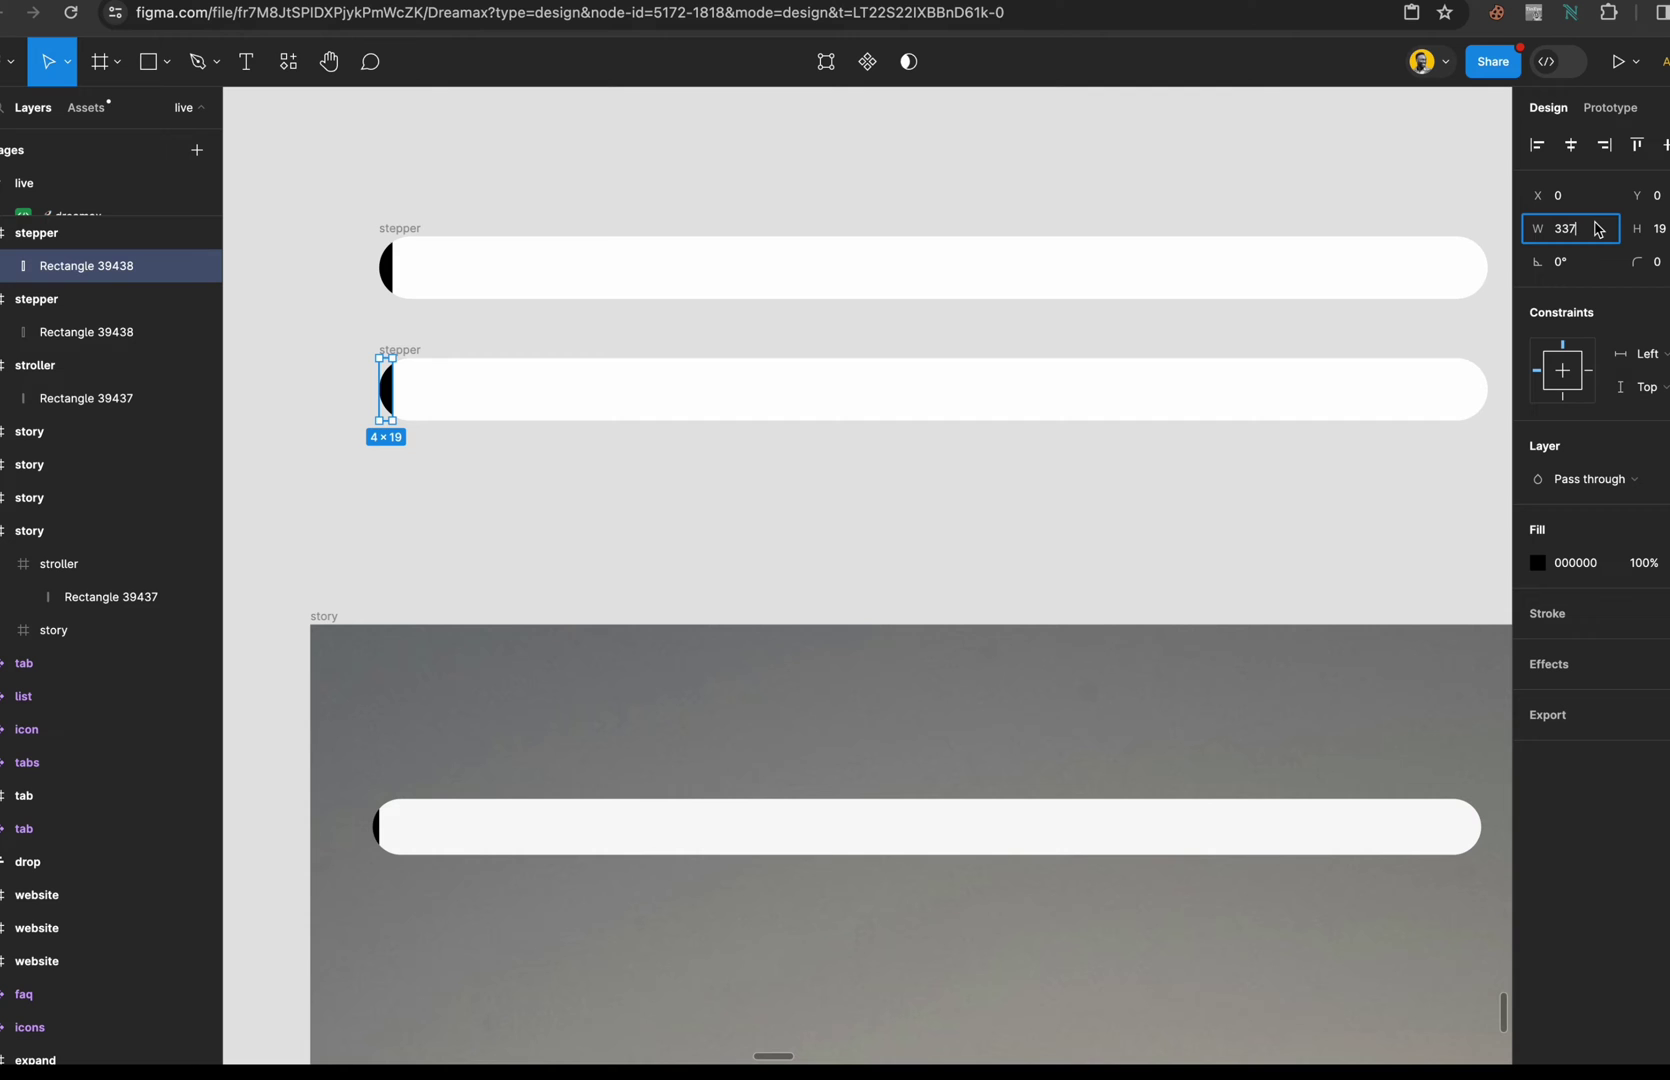
key("Return")
left_click(1285, 523)
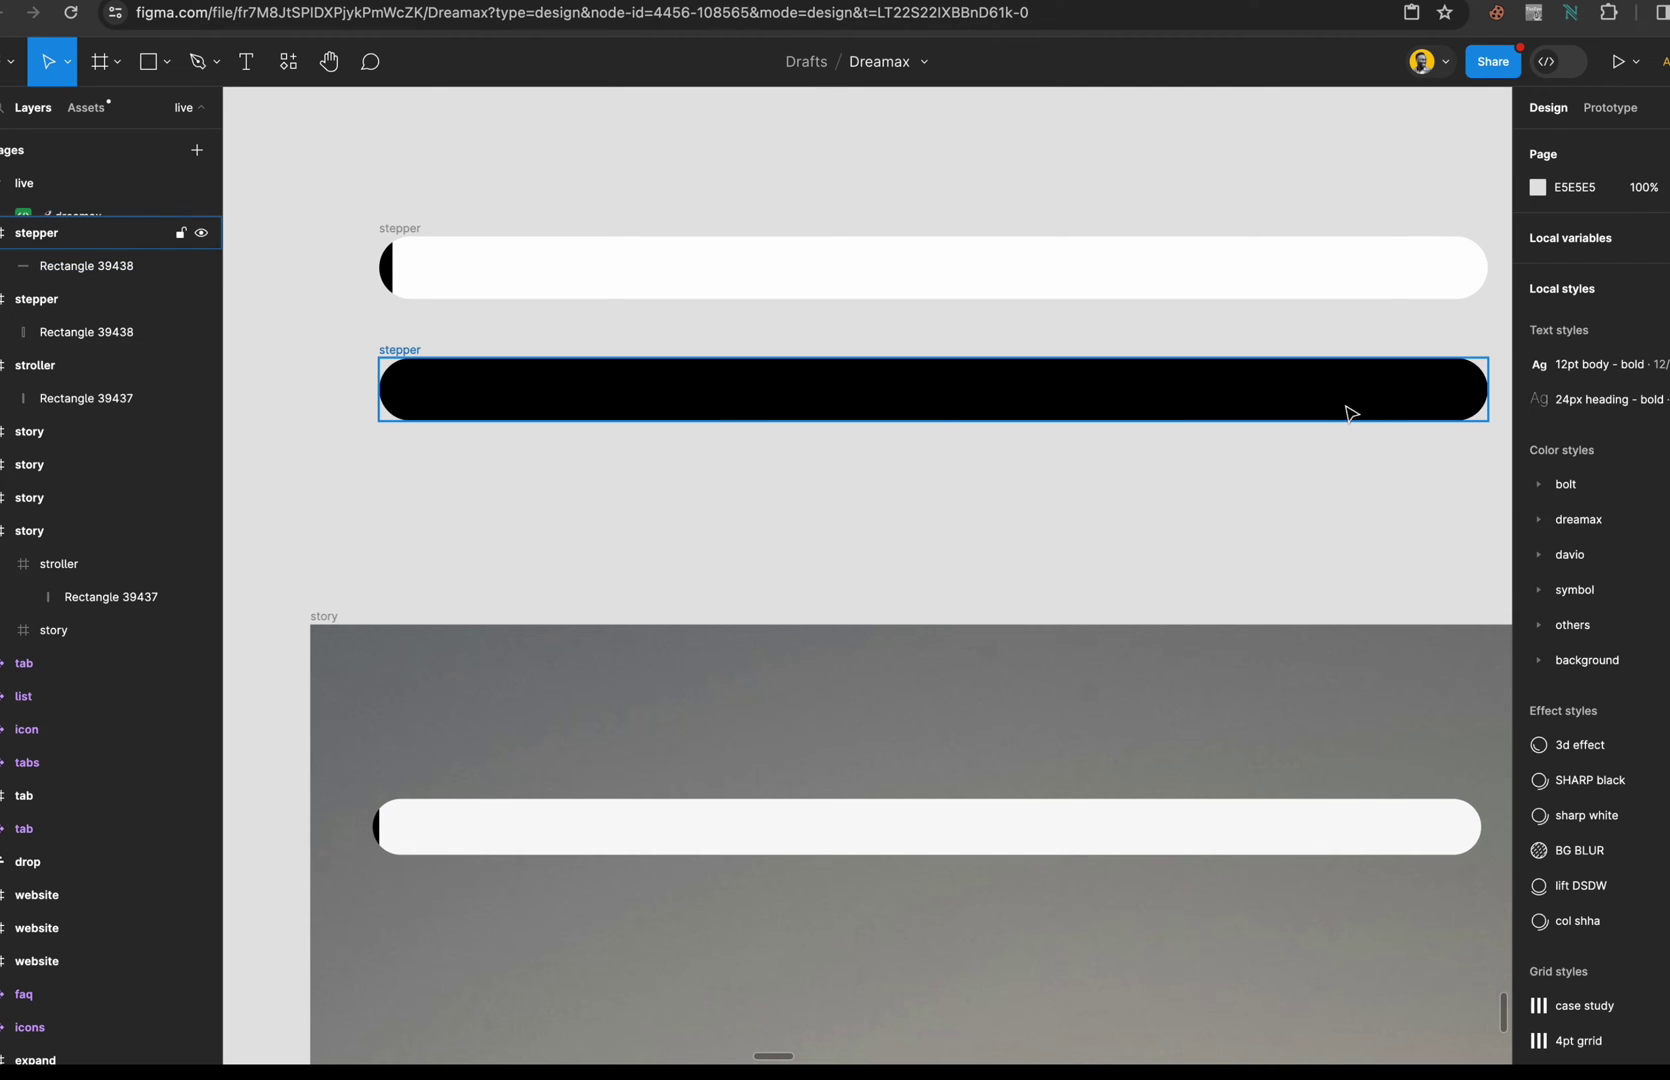
- Delete the separate stroller frame above the second story frame
scroll(958, 462, "down", 5)
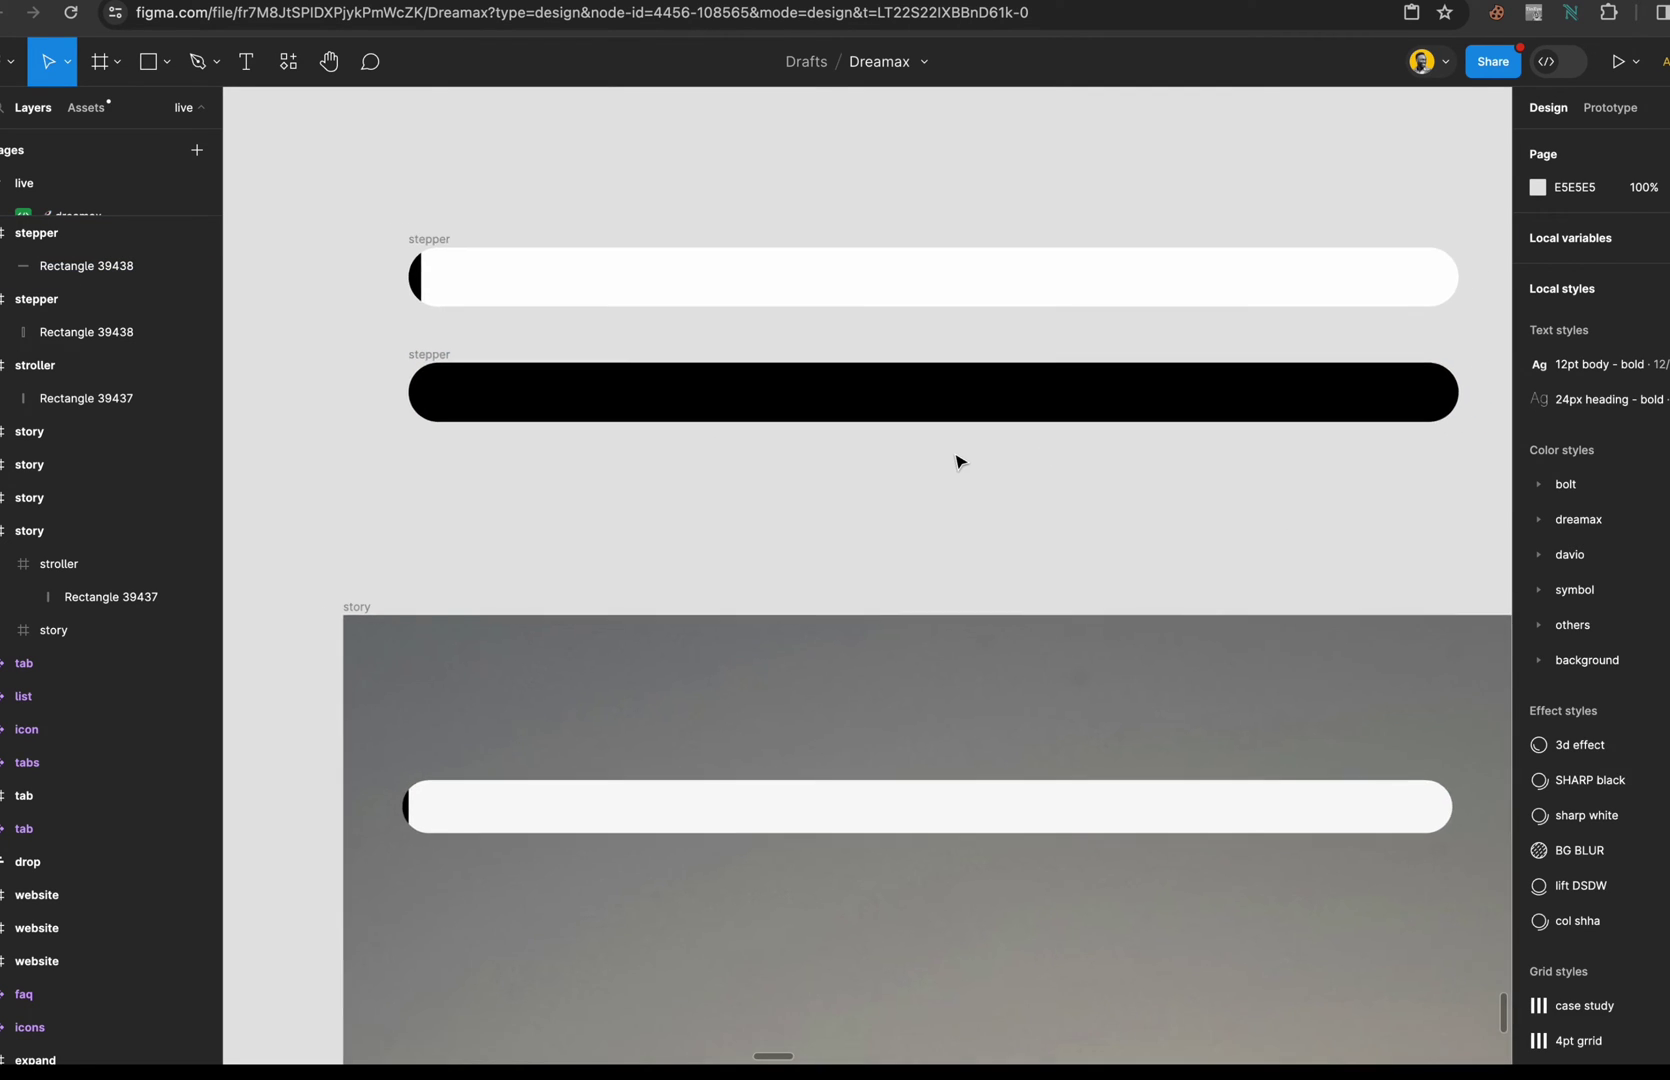
scroll(592, 291, "down", 3)
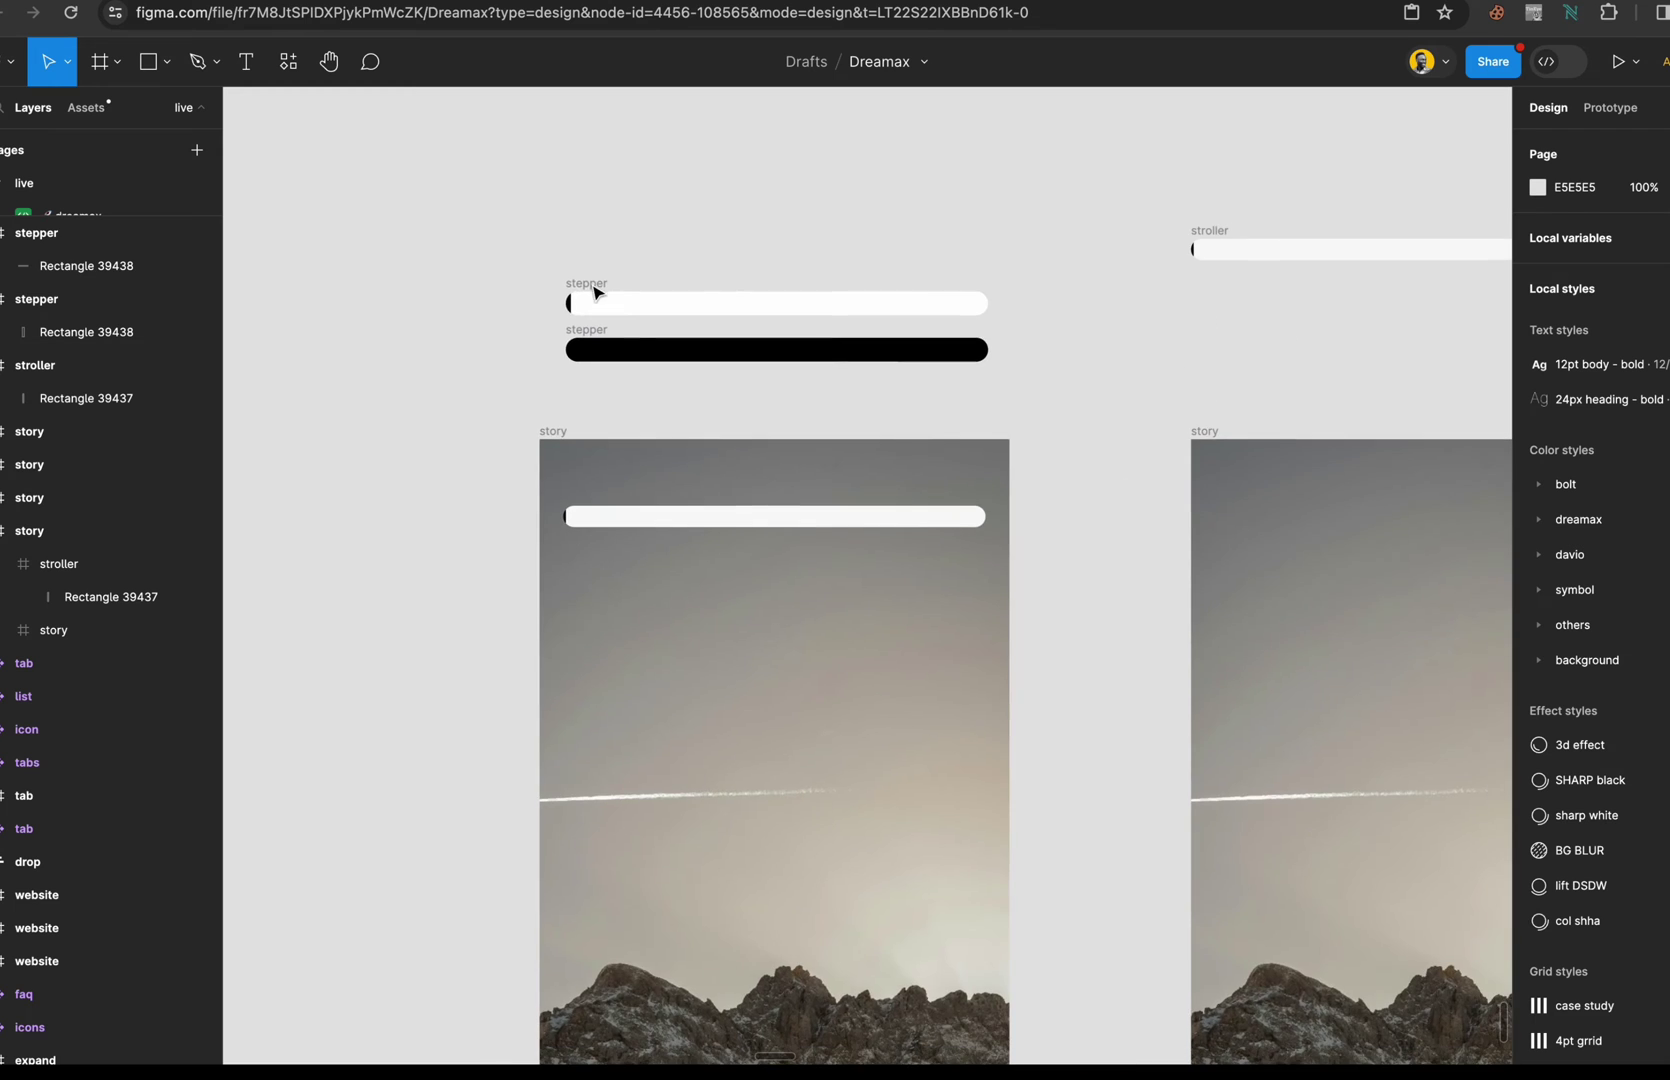
scroll(707, 328, "down", 3)
scroll(898, 372, "up", 1)
scroll(898, 372, "down", 1)
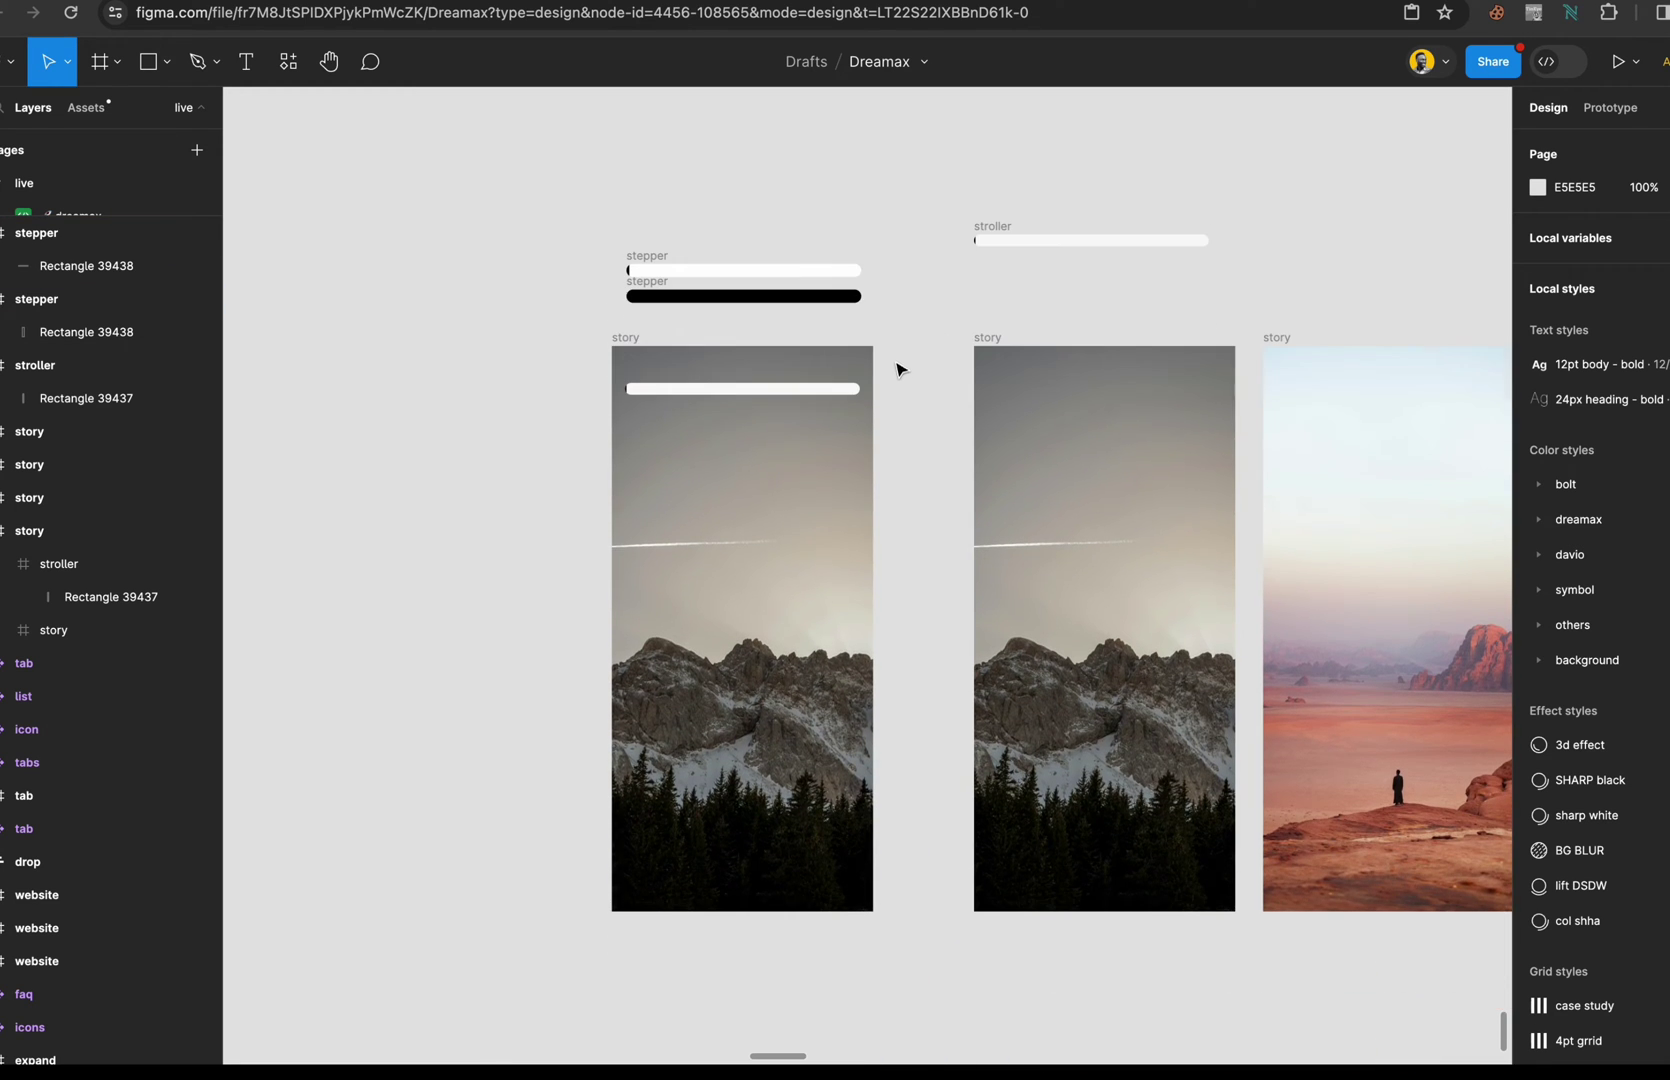
scroll(860, 290, "right", 3)
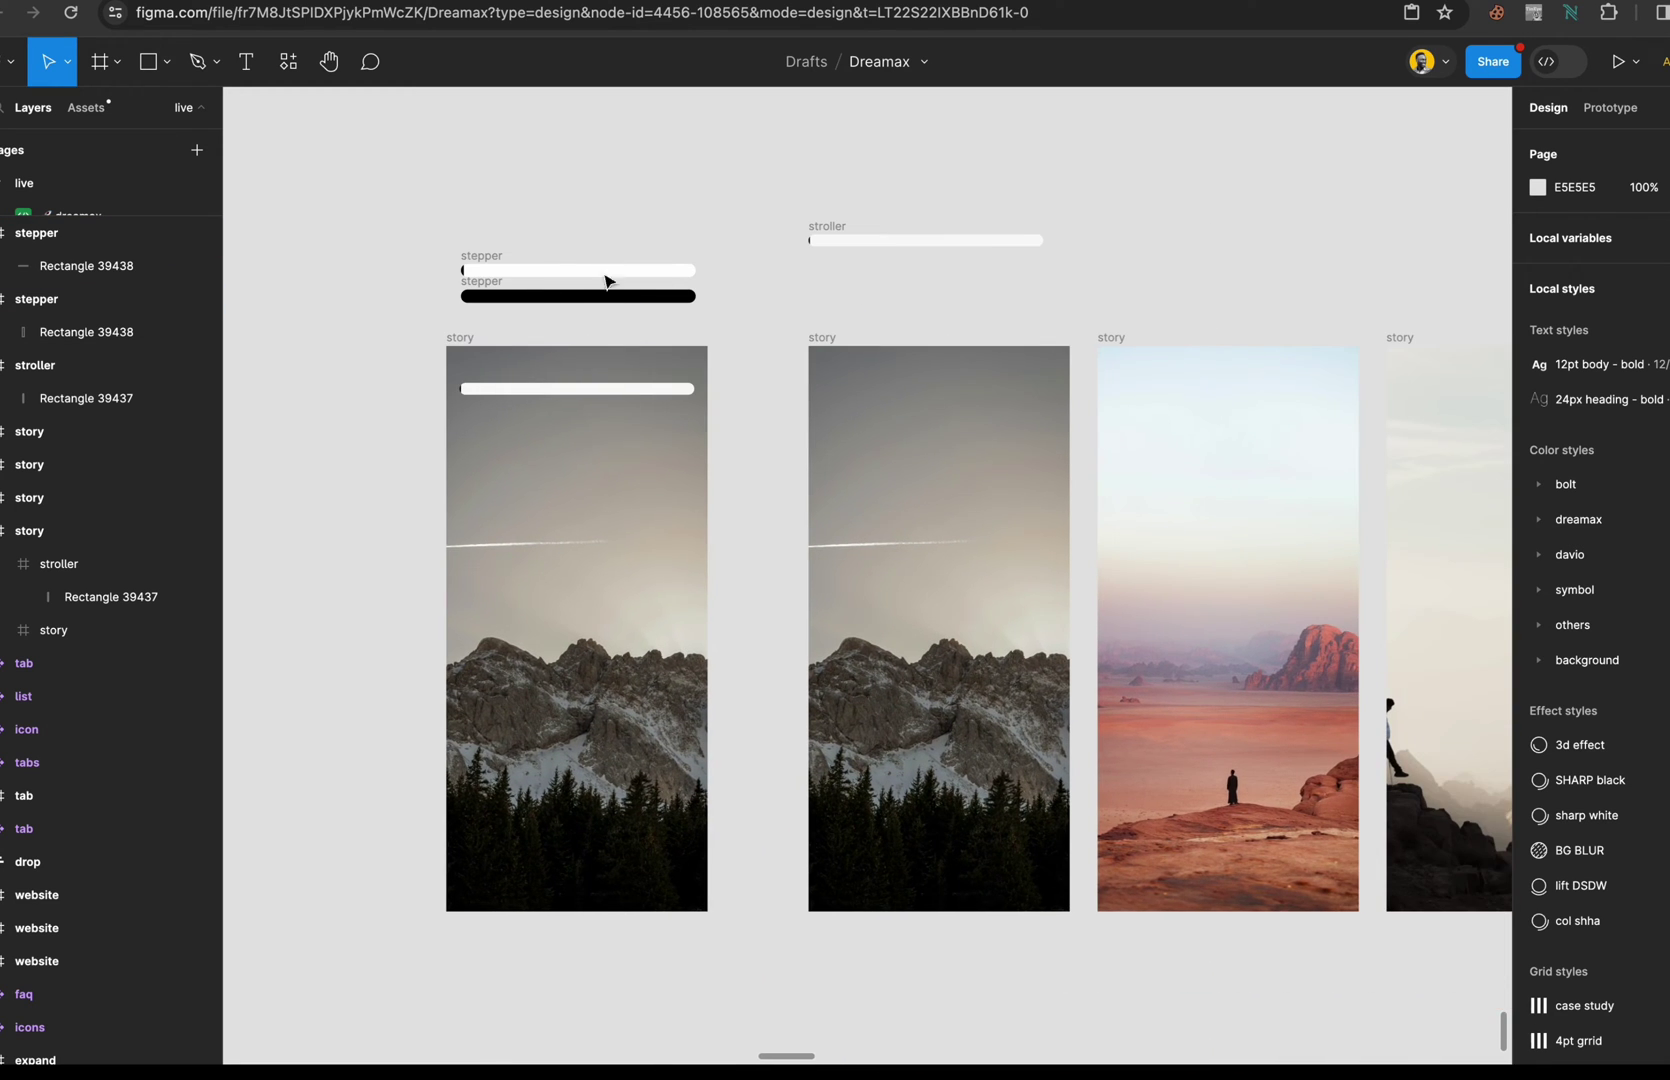
left_click(836, 228)
key("Delete")
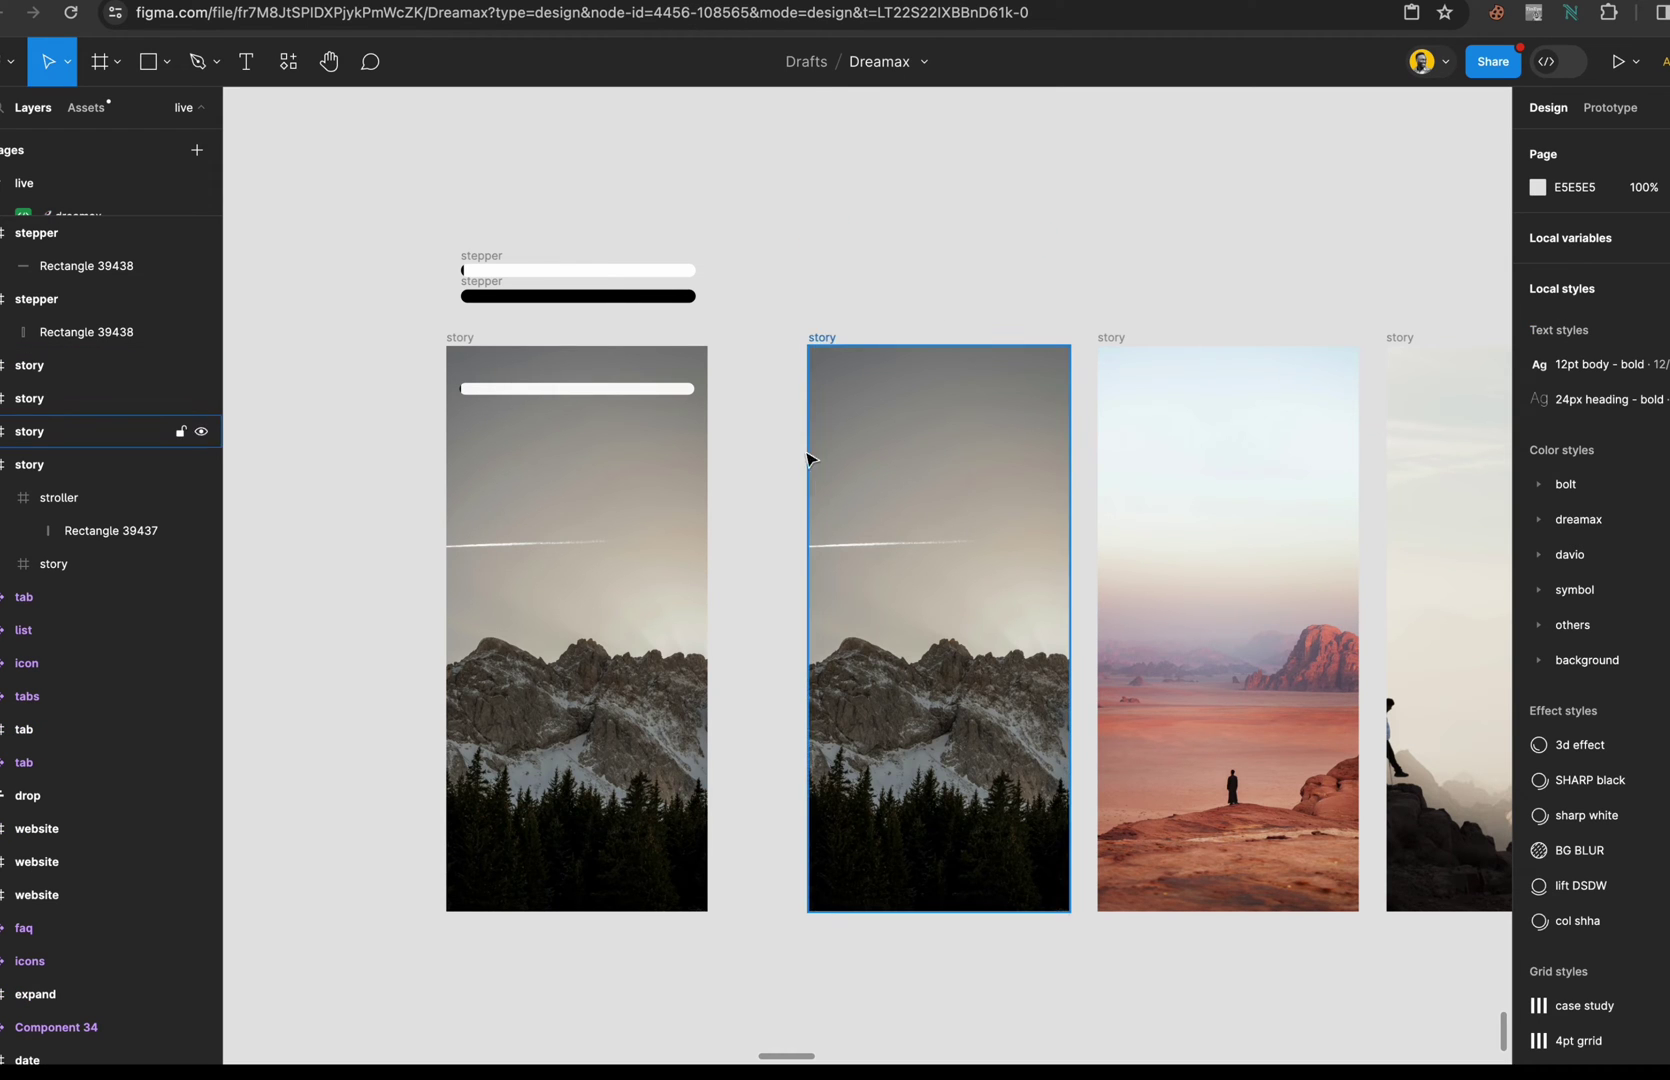
- Combine the three standalone story frames, with mountain, desert and misty cliff photos, into one component set
scroll(780, 372, "right", 5)
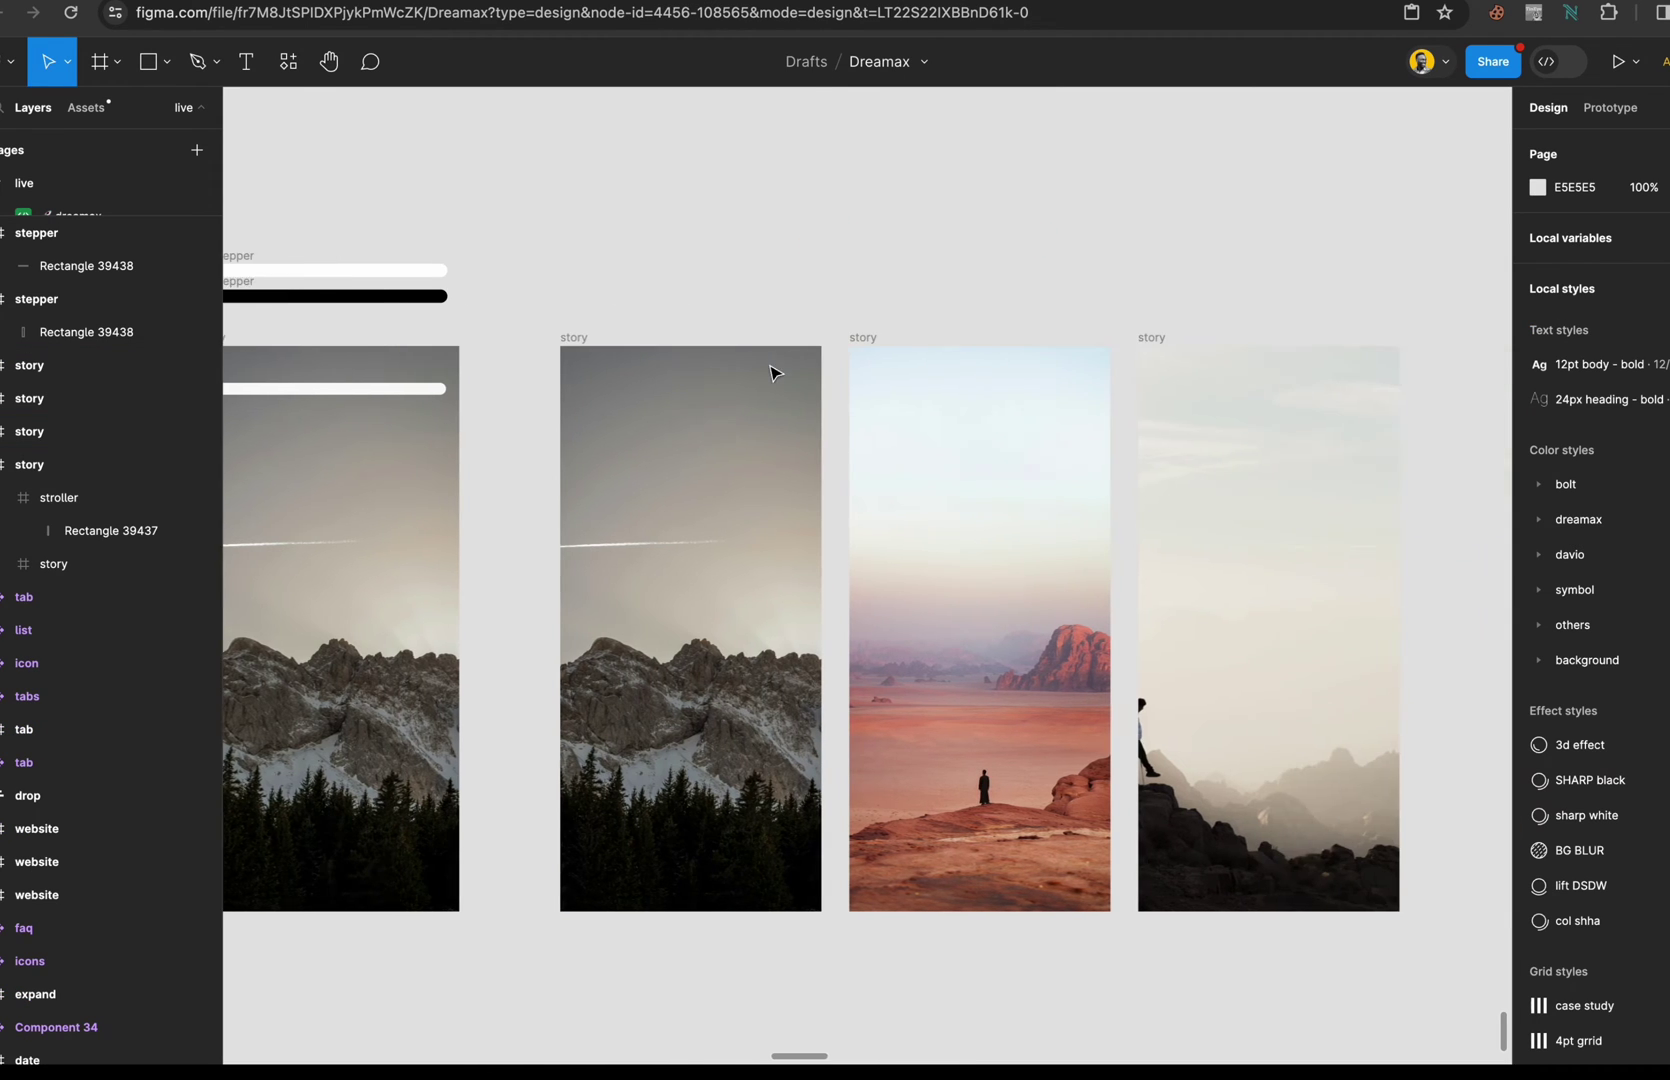
scroll(770, 365, "down", 1)
left_click_drag(438, 245, 1385, 933)
scroll(893, 655, "up", 3)
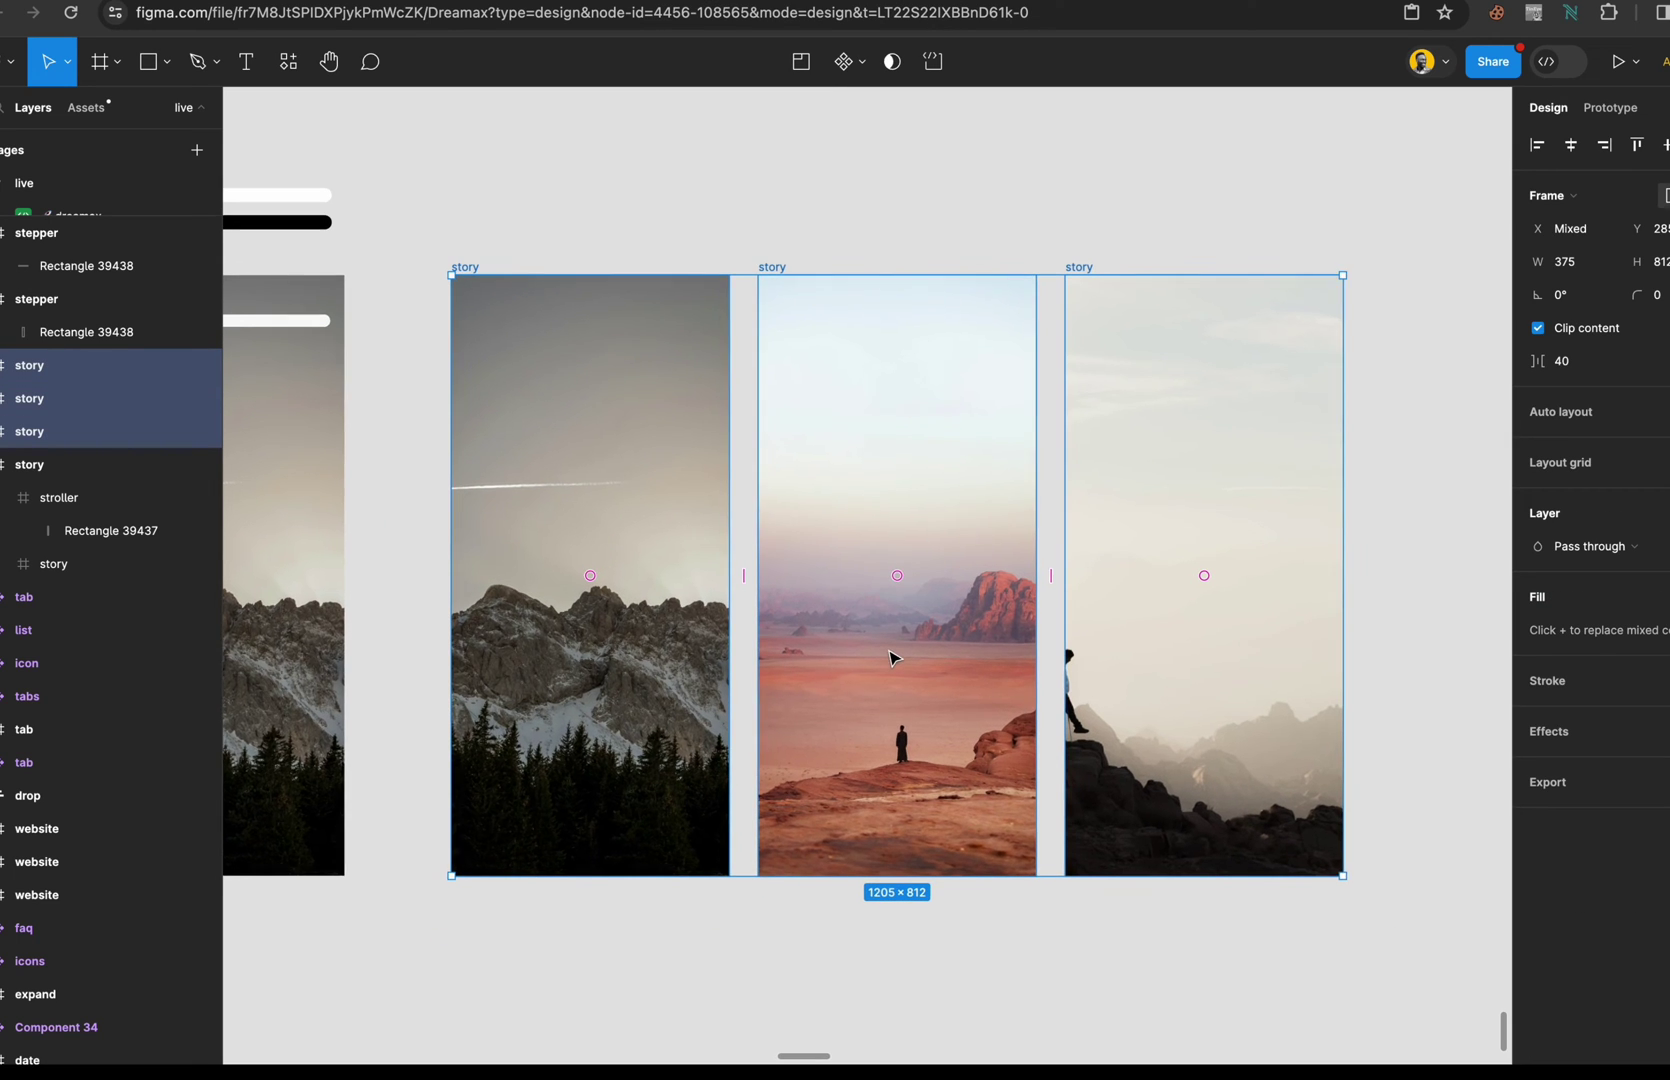
scroll(893, 655, "up", 2)
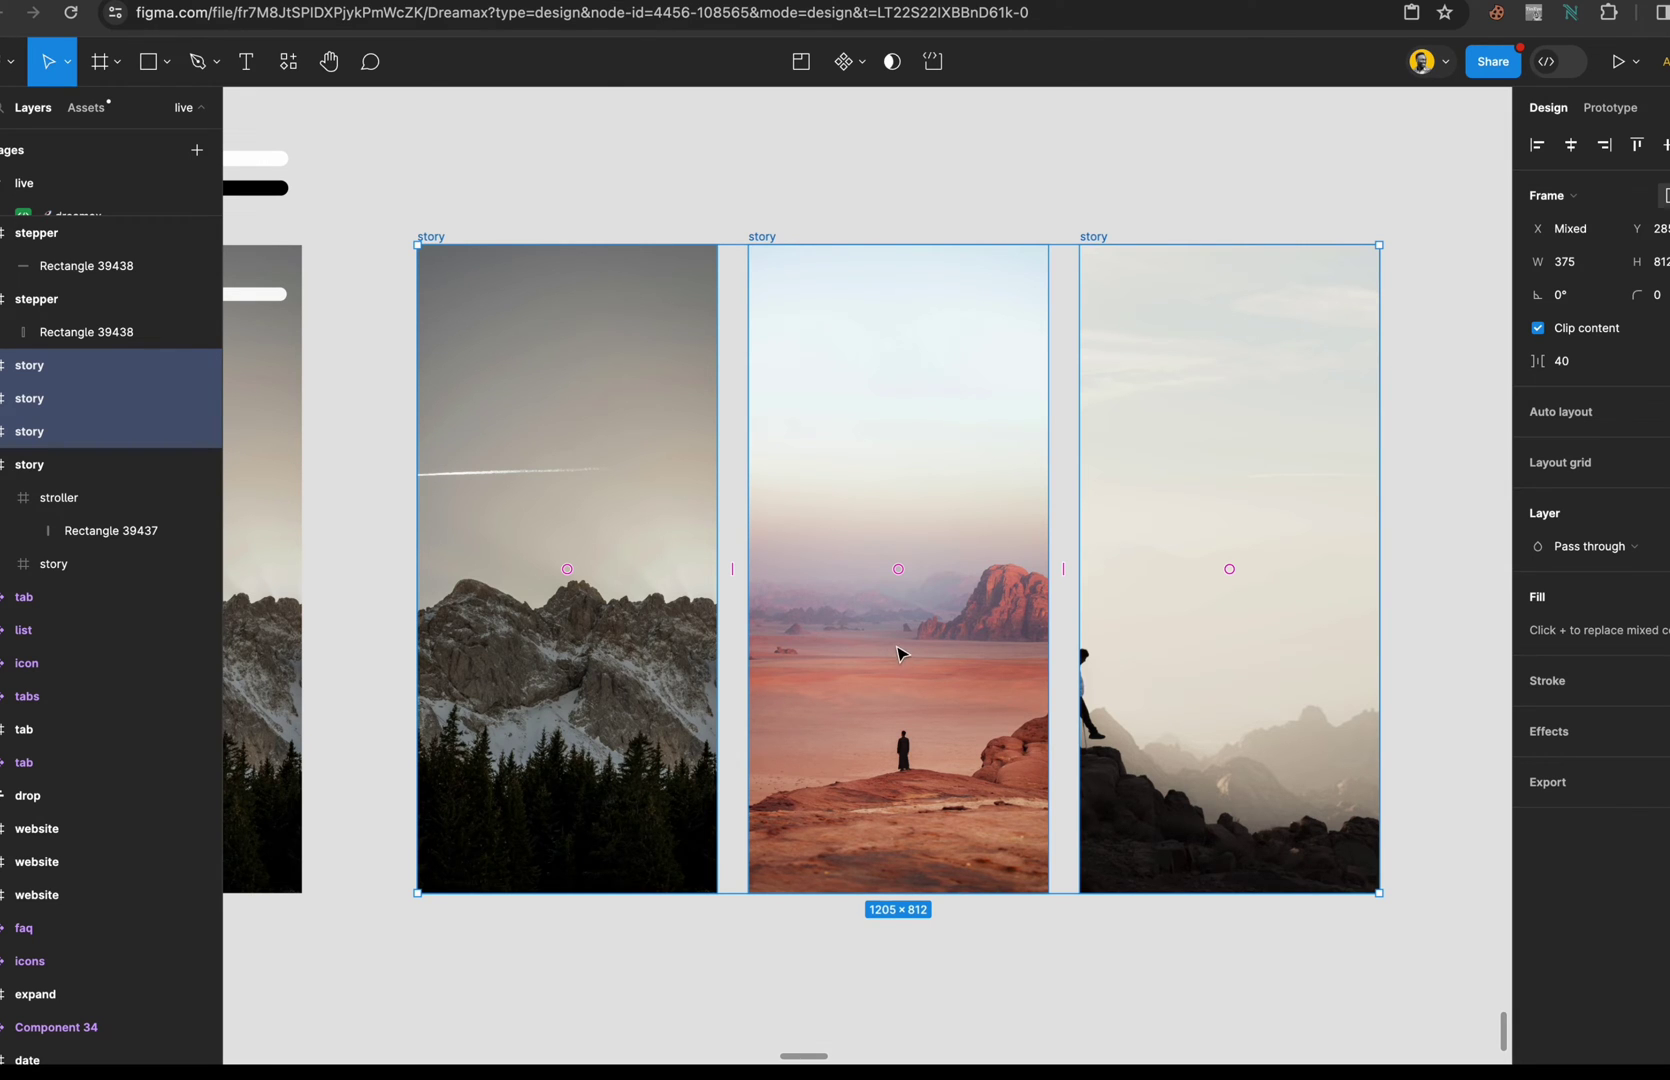
scroll(898, 650, "down", 2)
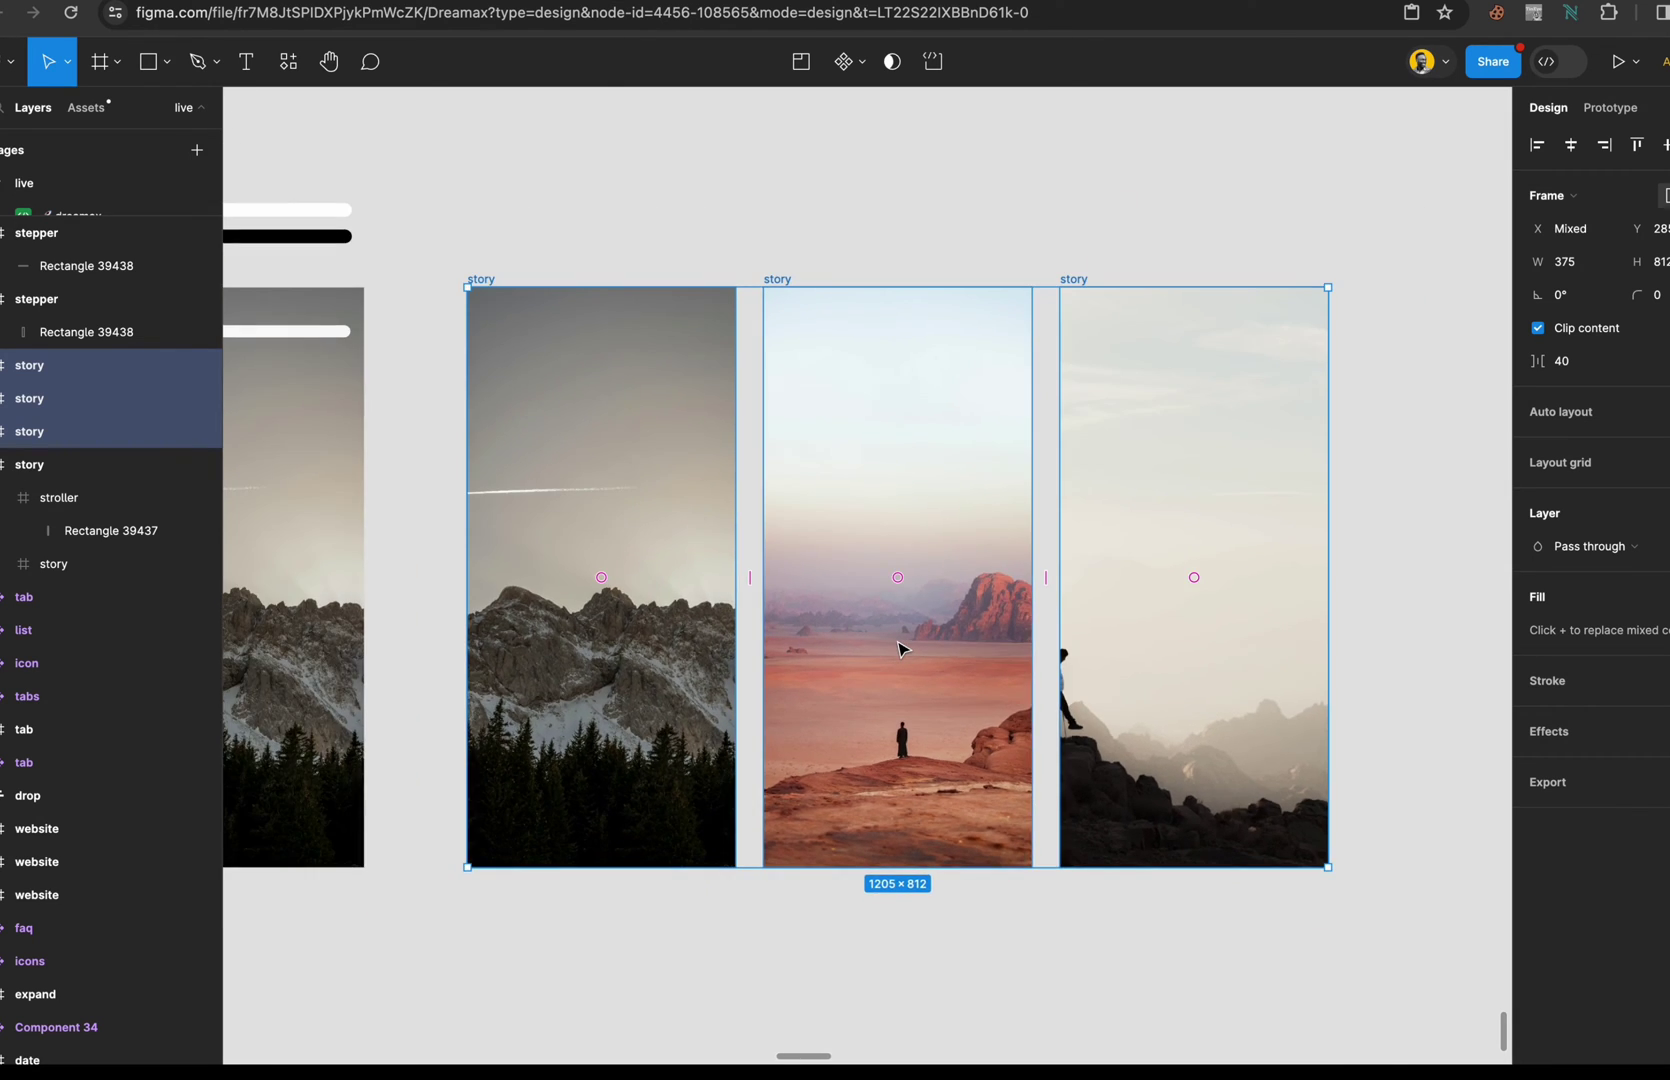
scroll(899, 650, "down", 1)
scroll(899, 650, "up", 3)
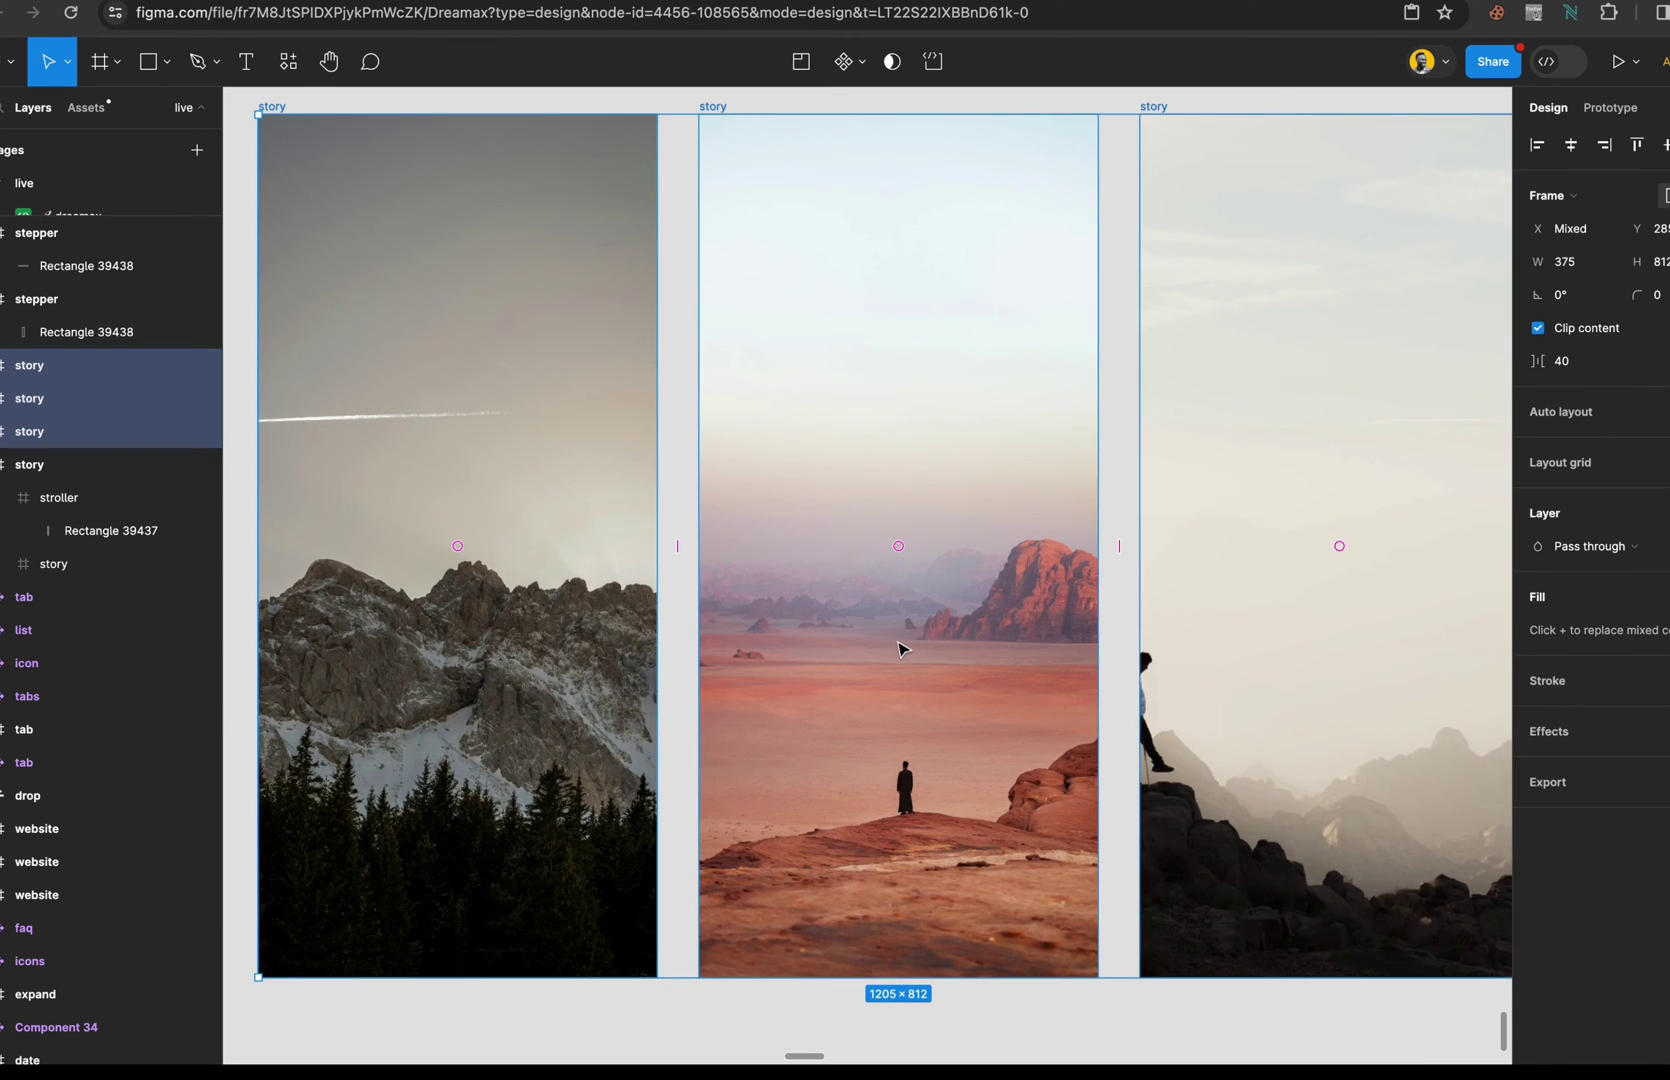
scroll(900, 650, "down", 2)
scroll(900, 650, "up", 4)
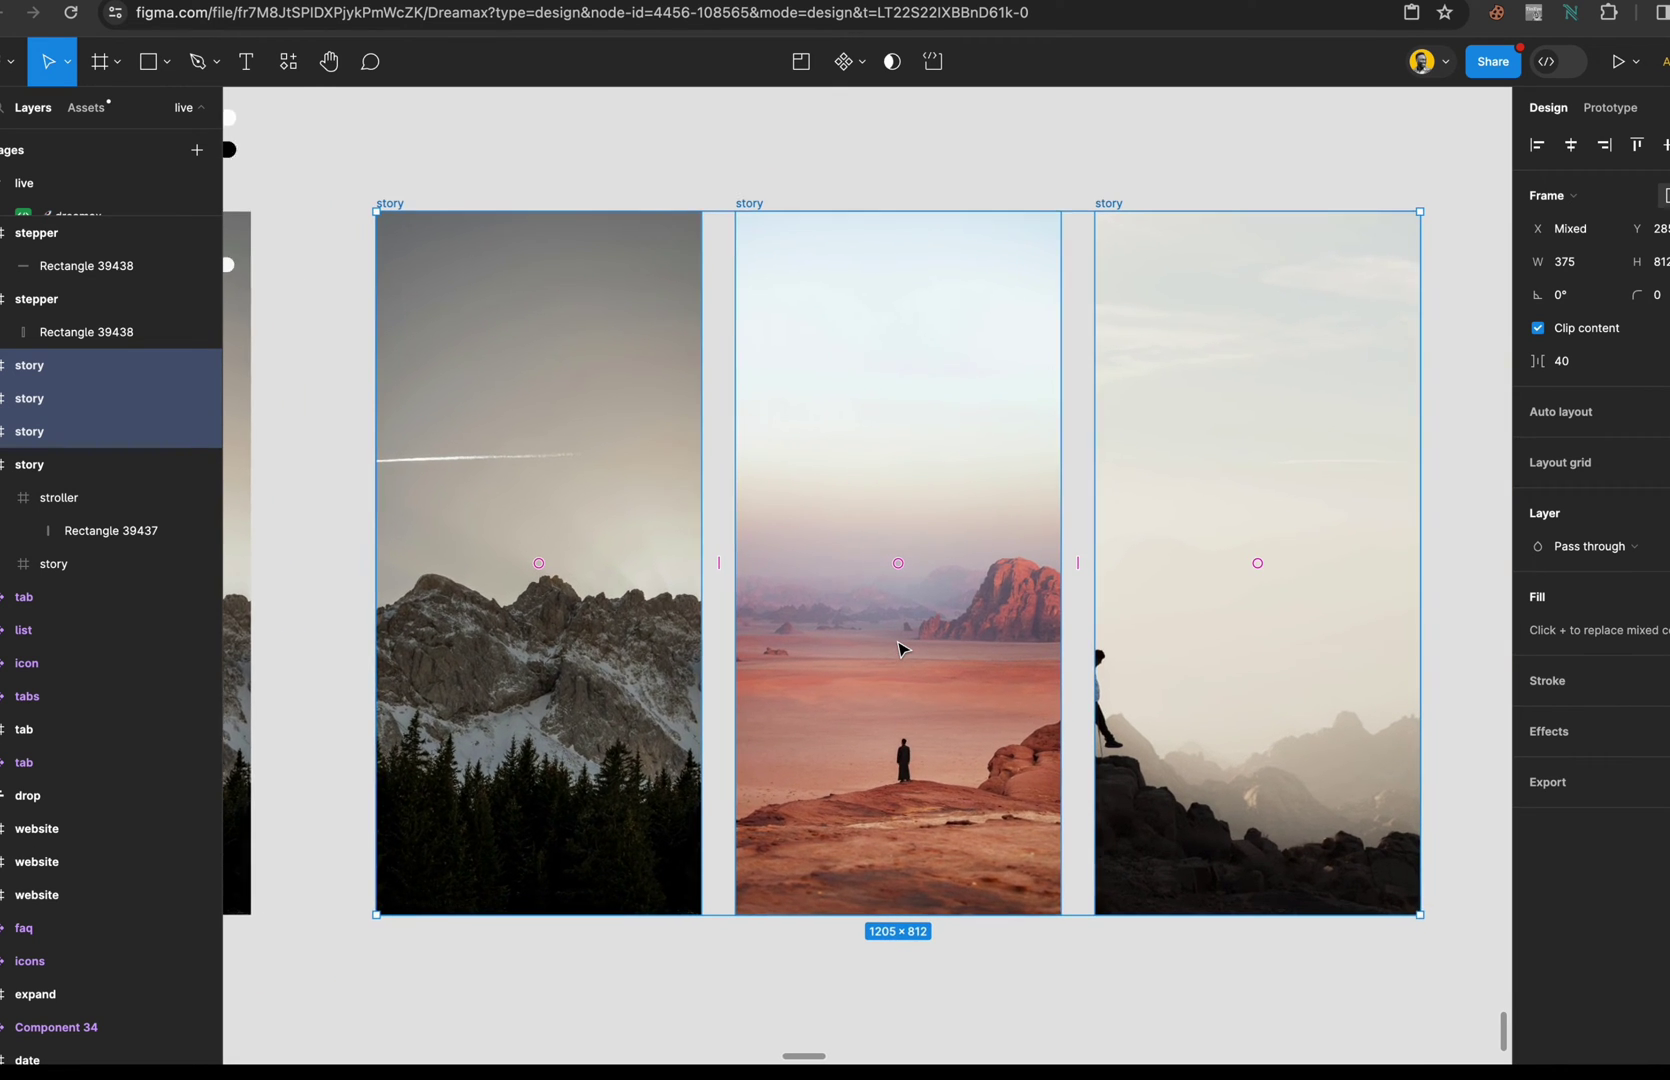
scroll(898, 650, "right", 2)
scroll(898, 650, "left", 2)
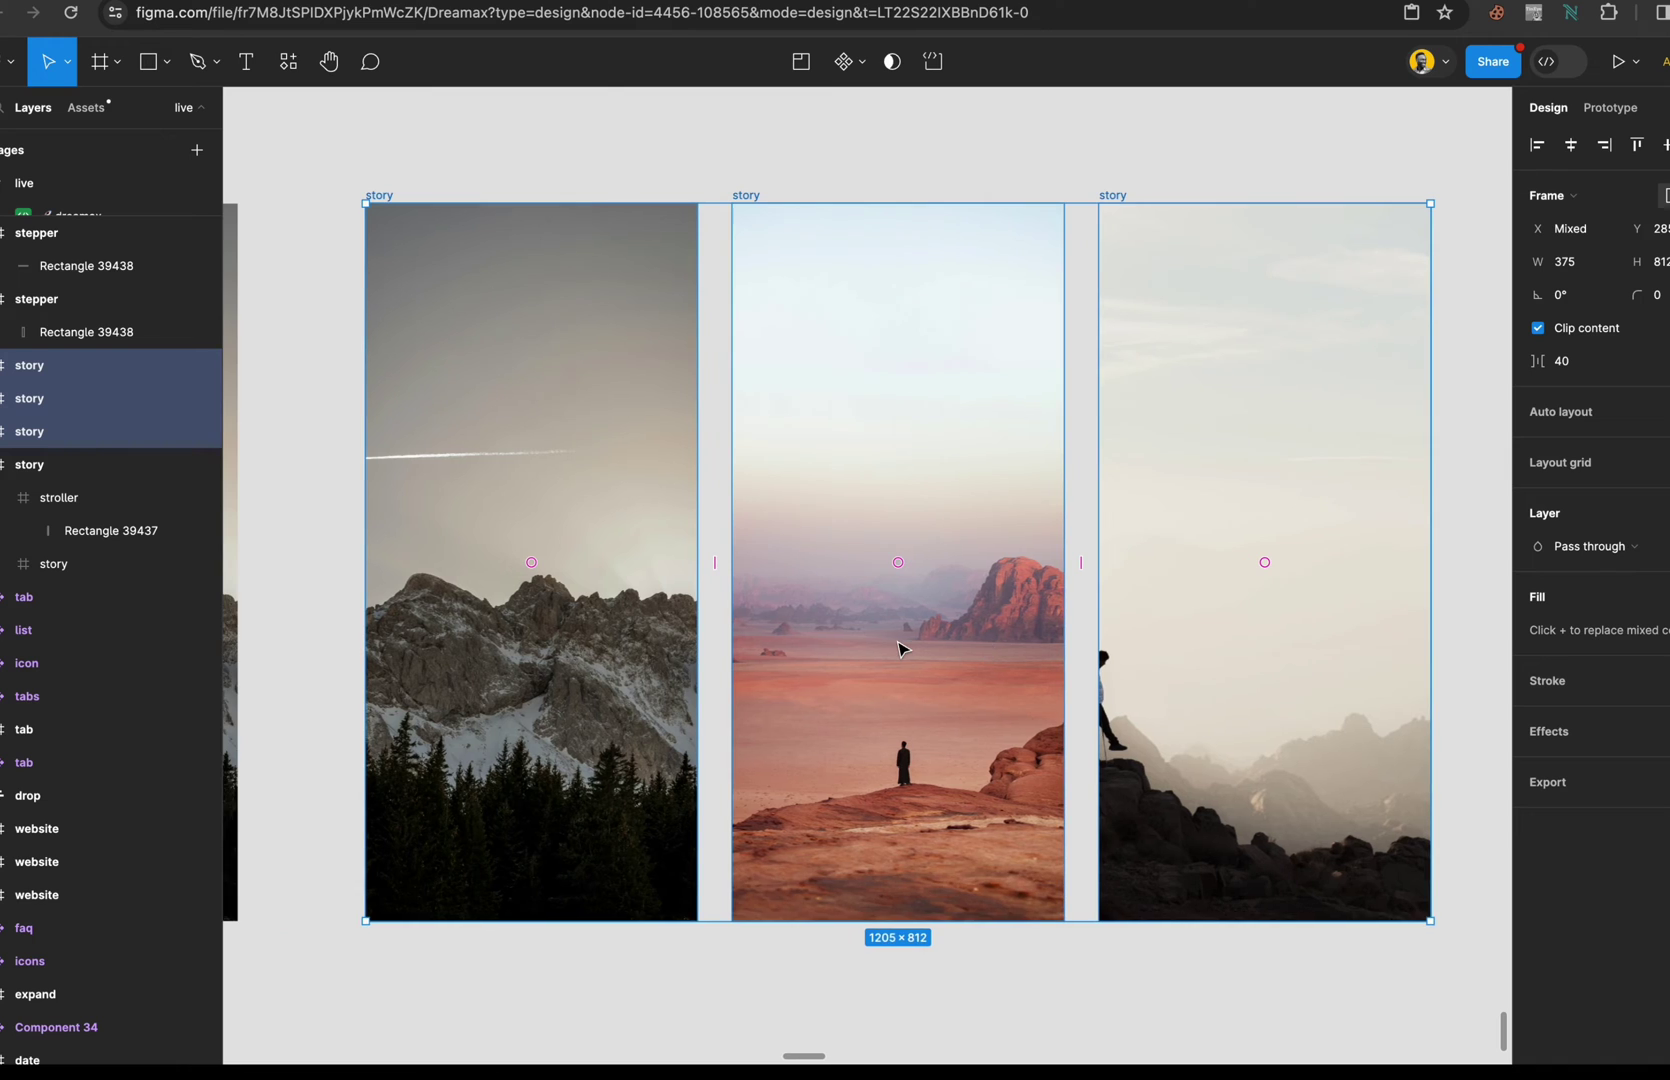
scroll(820, 628, "up", 2)
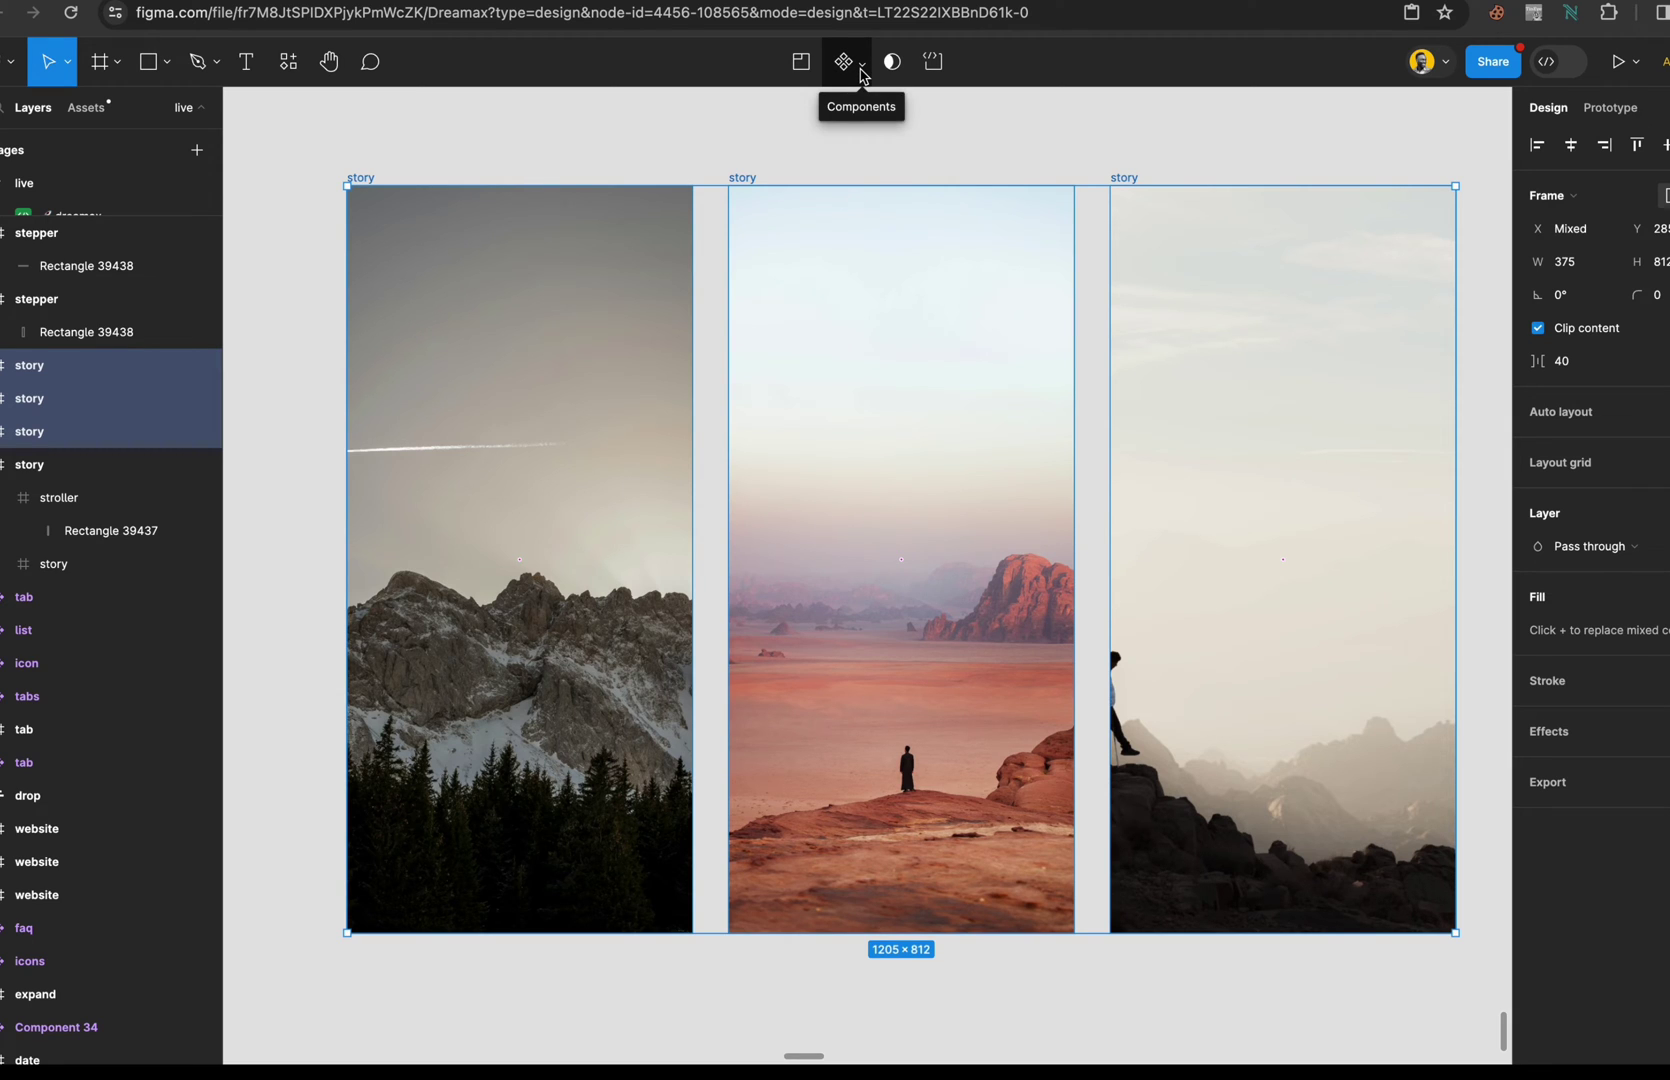
left_click(861, 68)
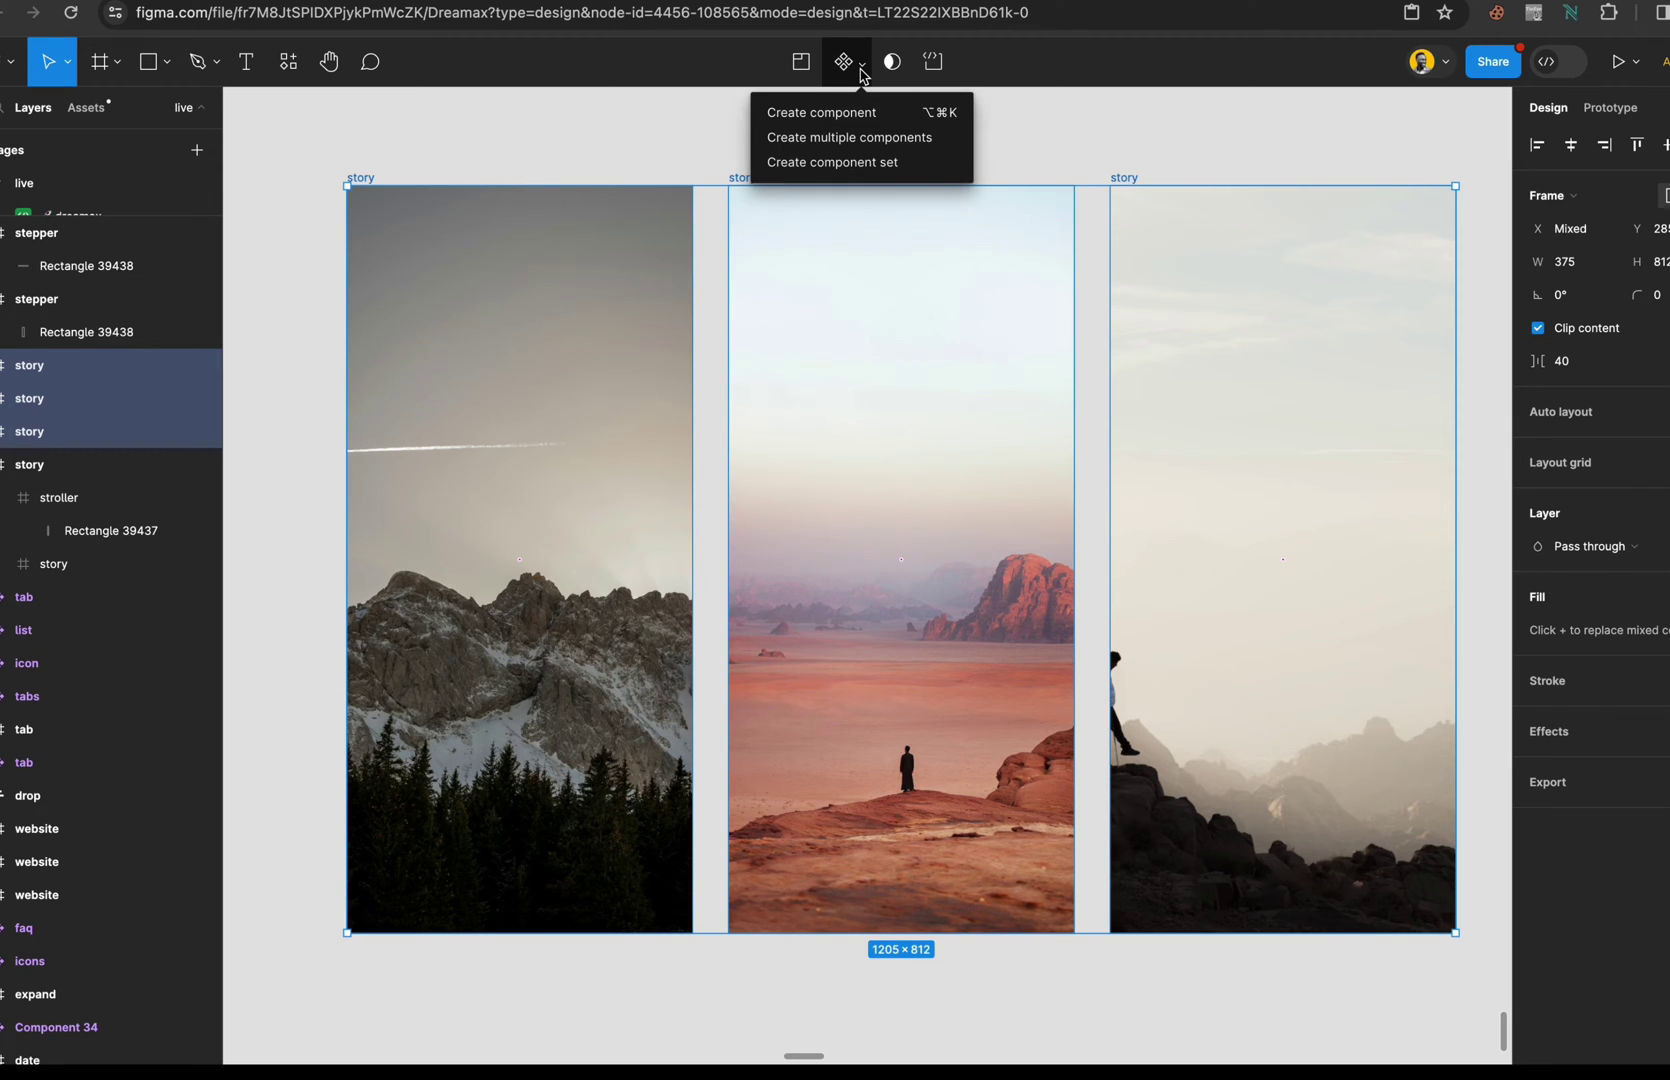
left_click(853, 166)
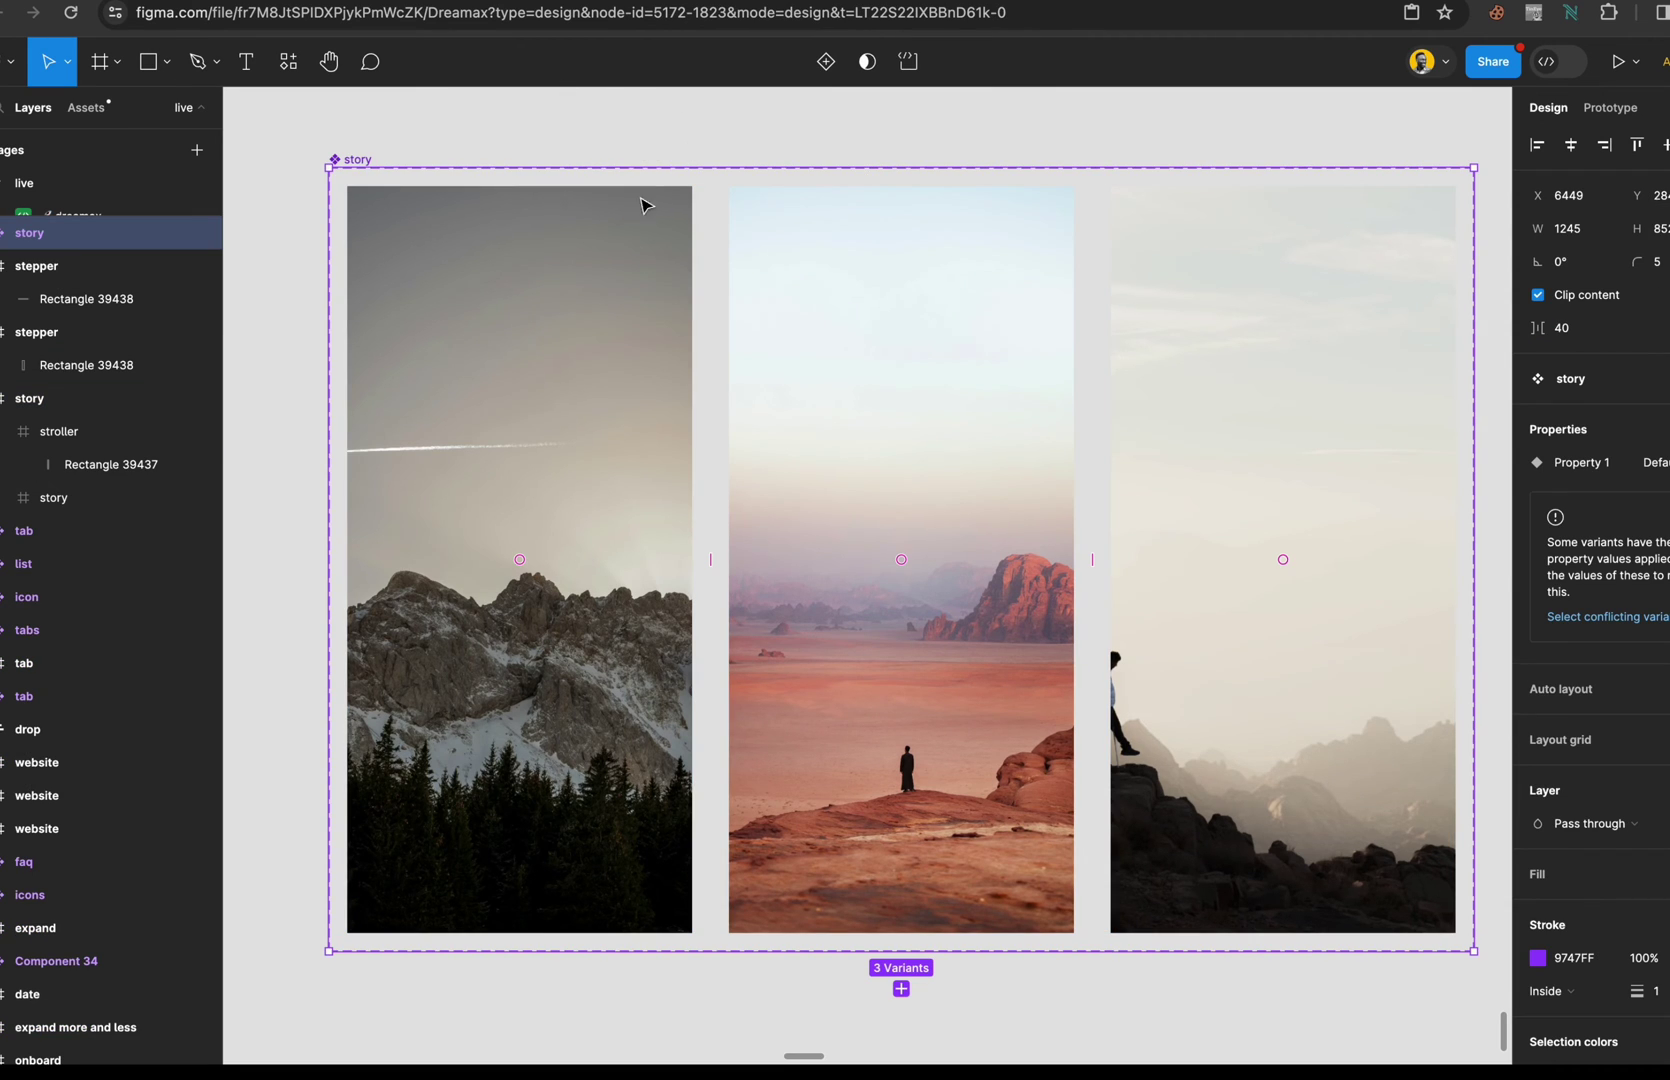
scroll(873, 318, "down", 2)
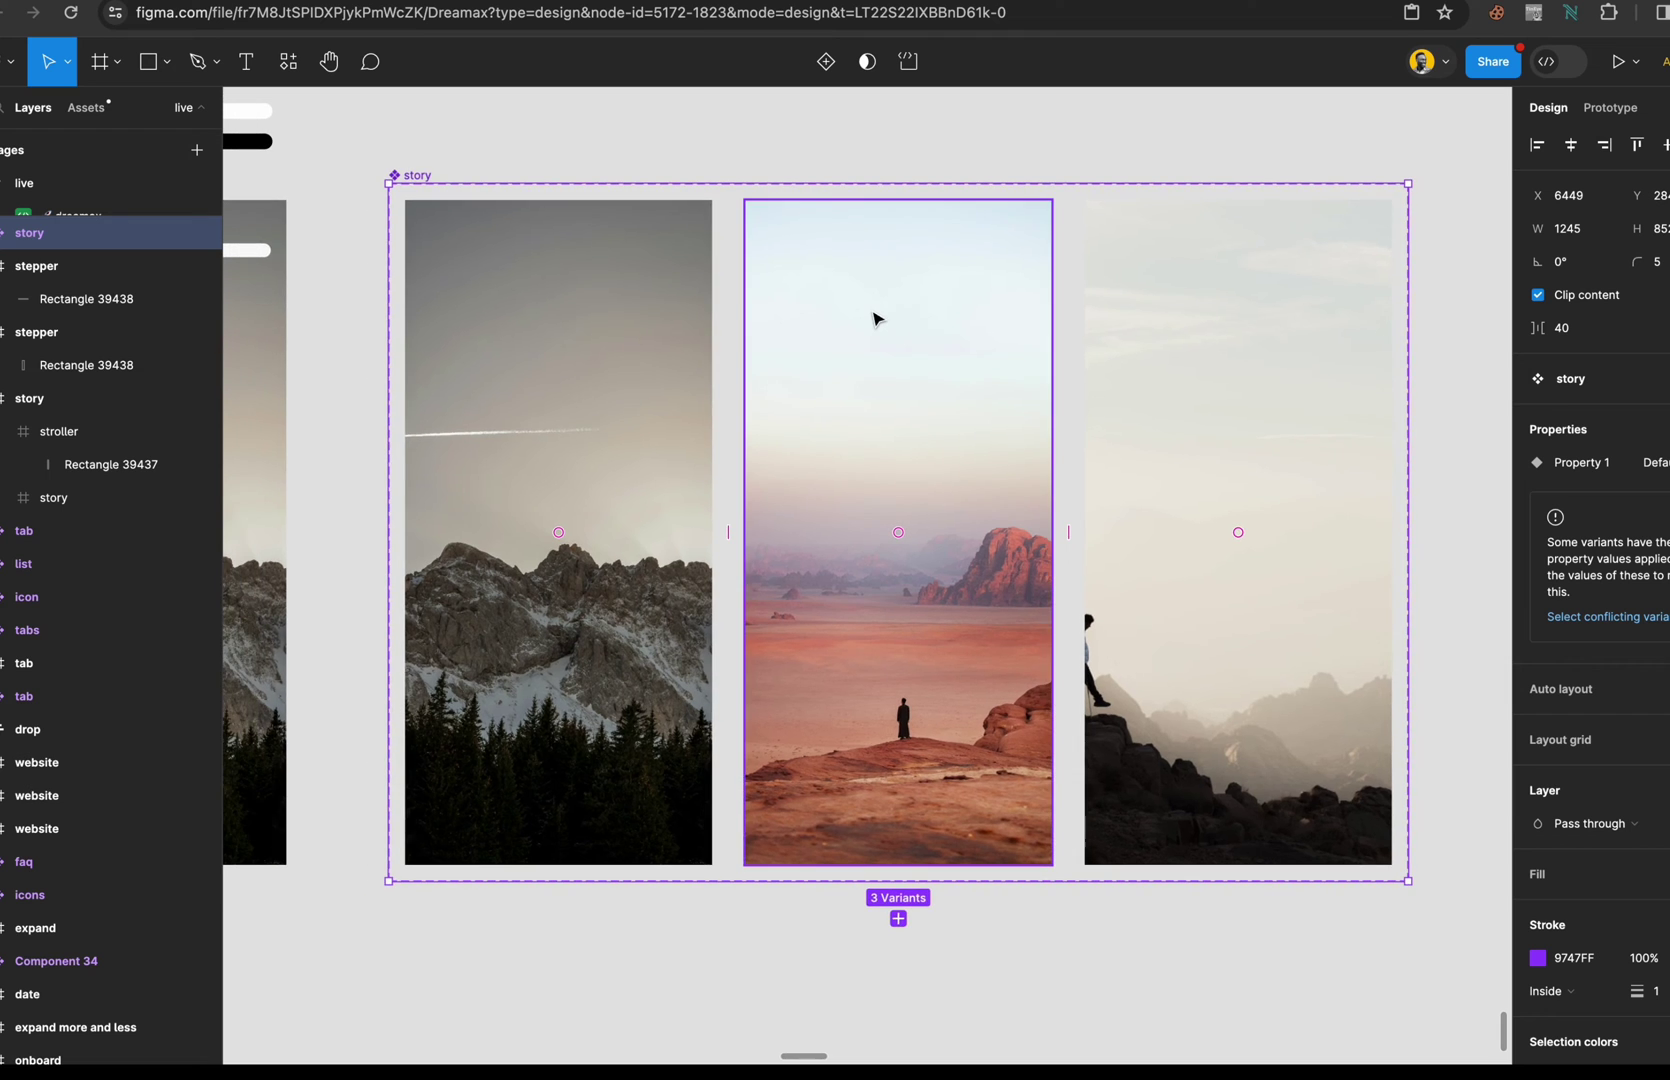
scroll(873, 318, "down", 2)
scroll(757, 253, "left", 4)
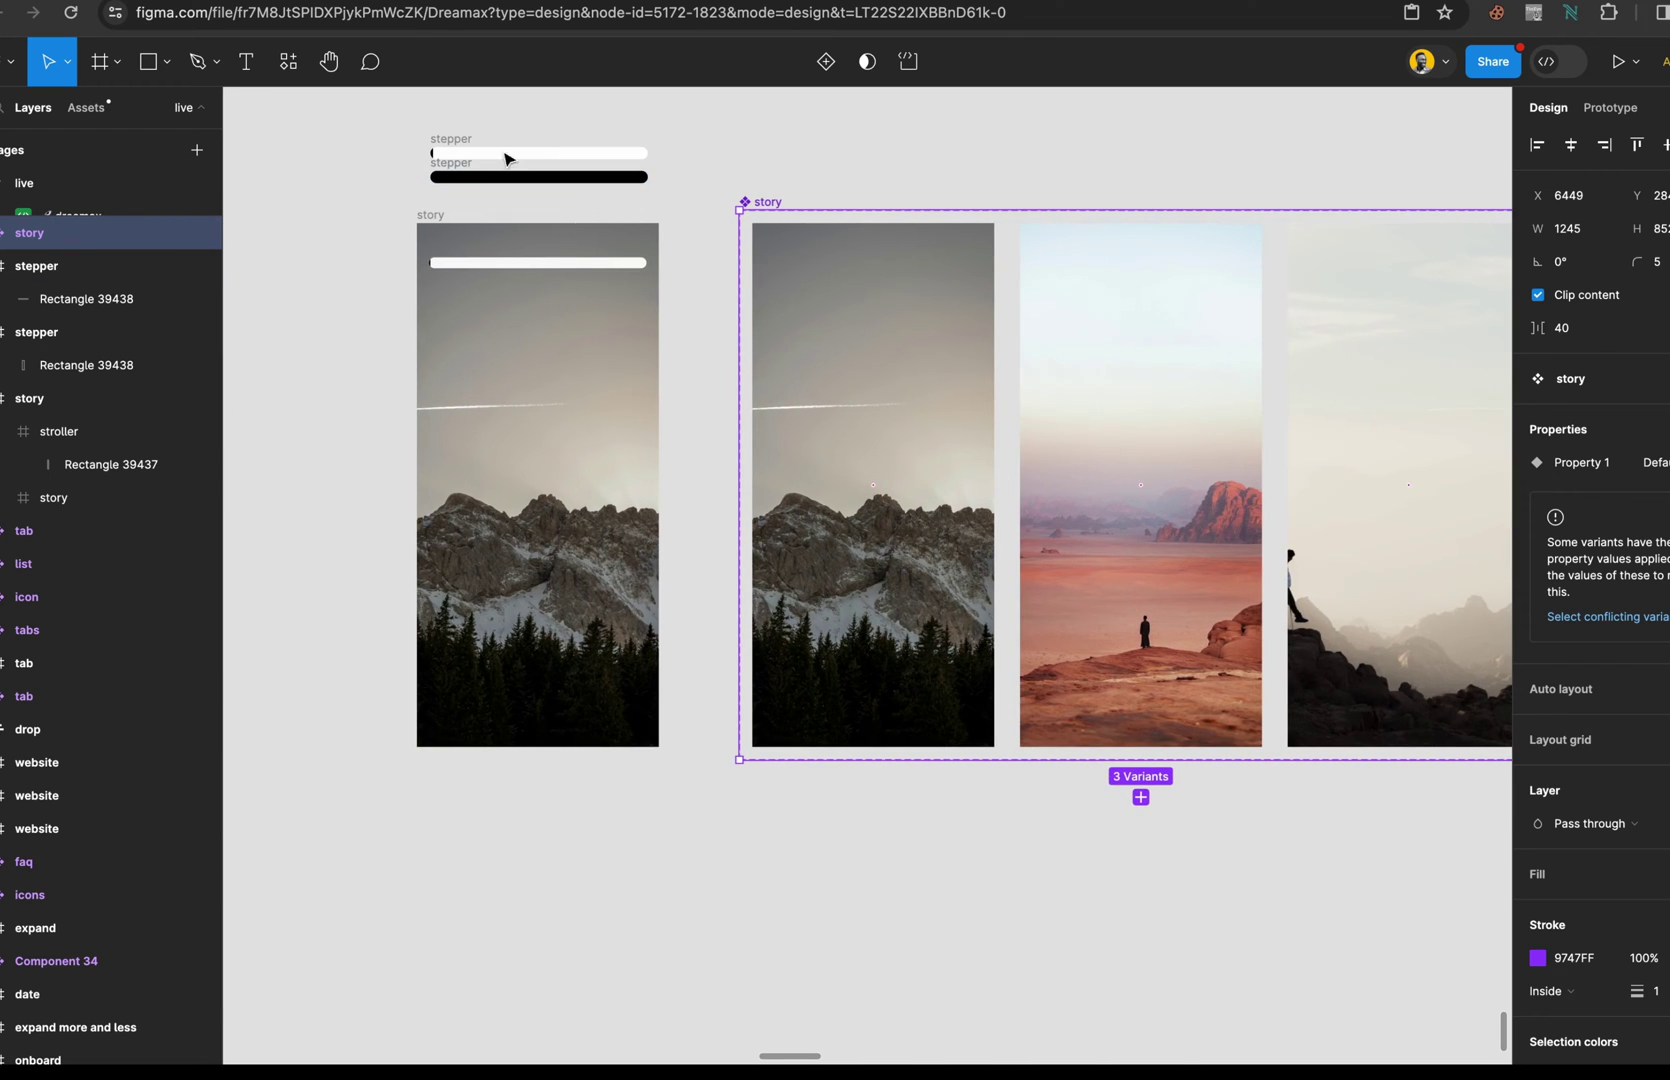
- Combine the two stepper frames above the first story frame into one component set
scroll(435, 133, "up", 1)
scroll(435, 133, "up", 2)
left_click_drag(382, 120, 848, 252)
scroll(477, 149, "up", 5)
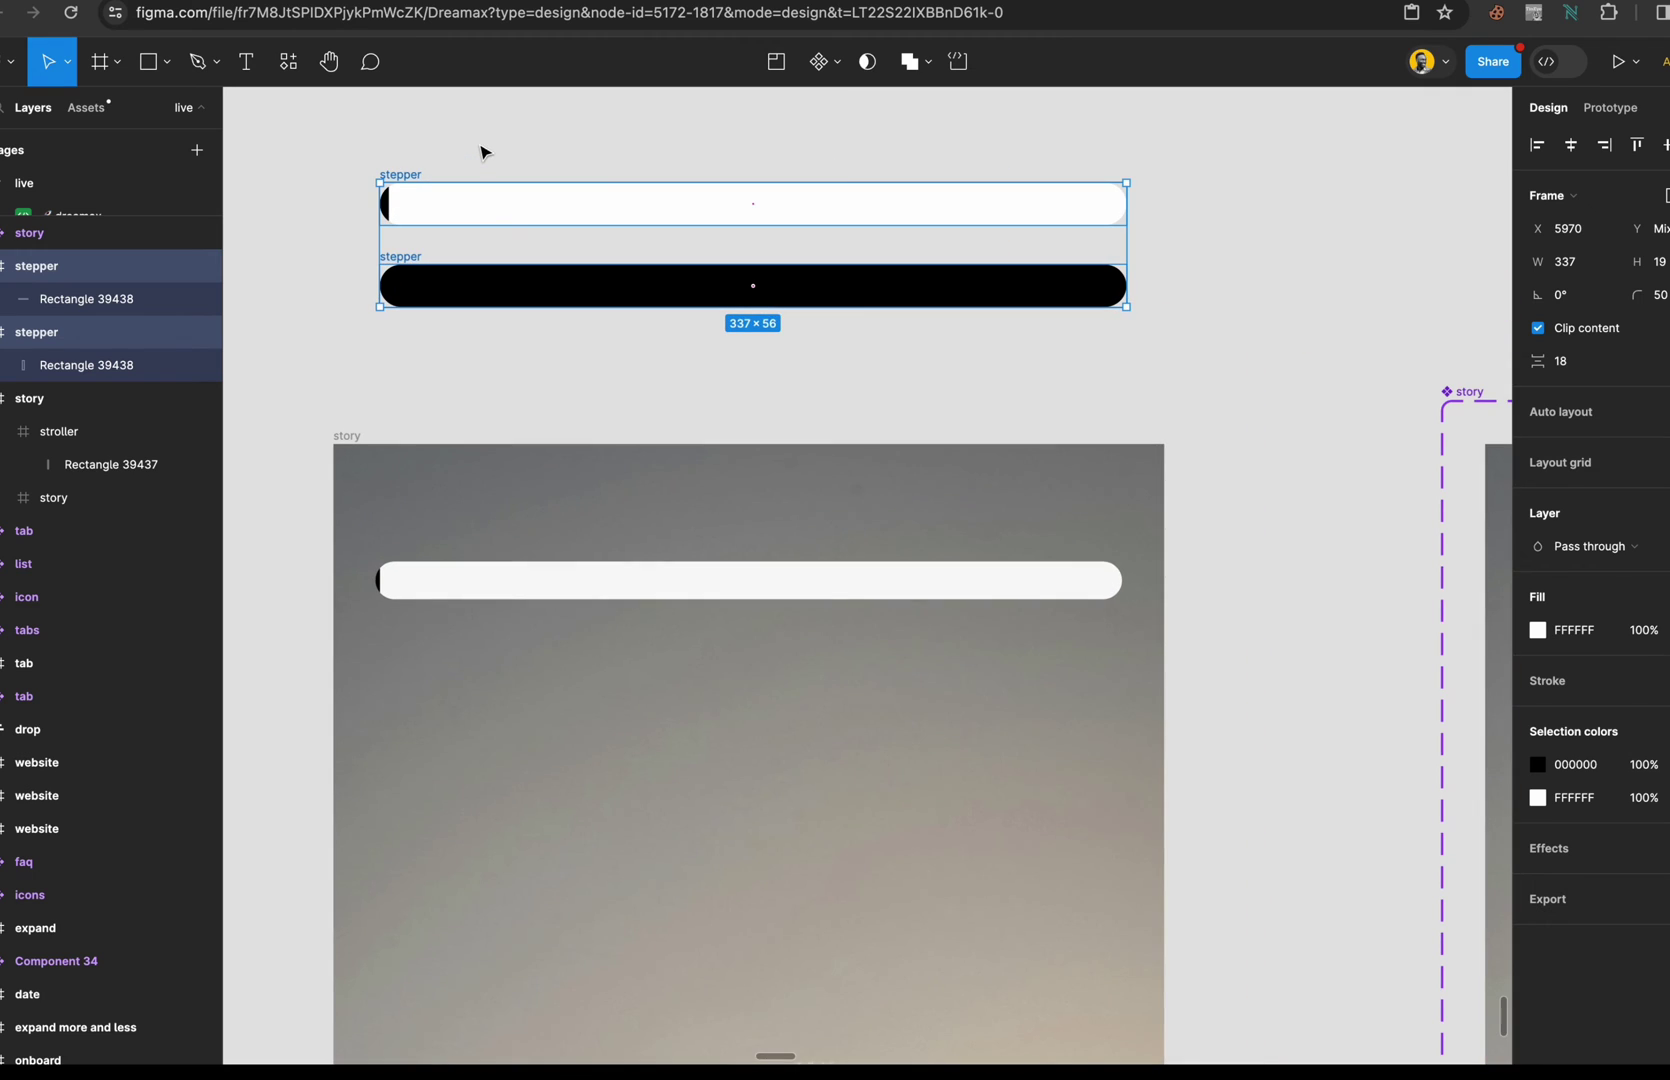
left_click(839, 68)
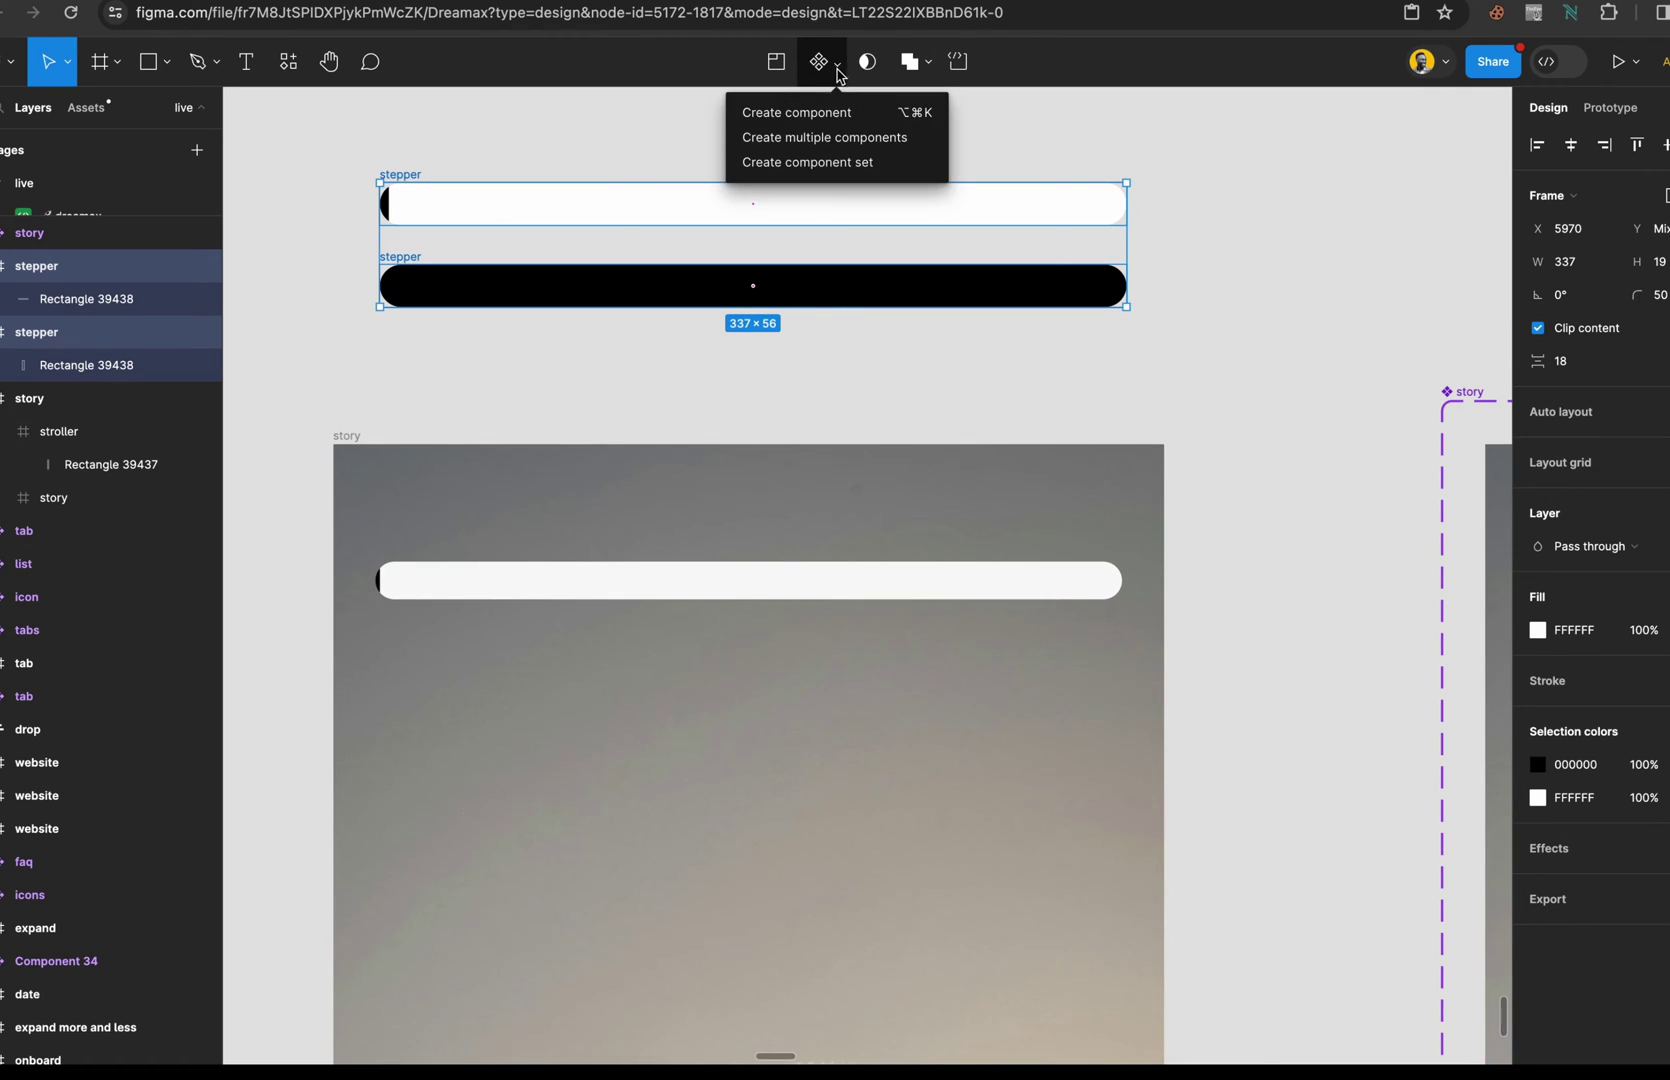
left_click(835, 164)
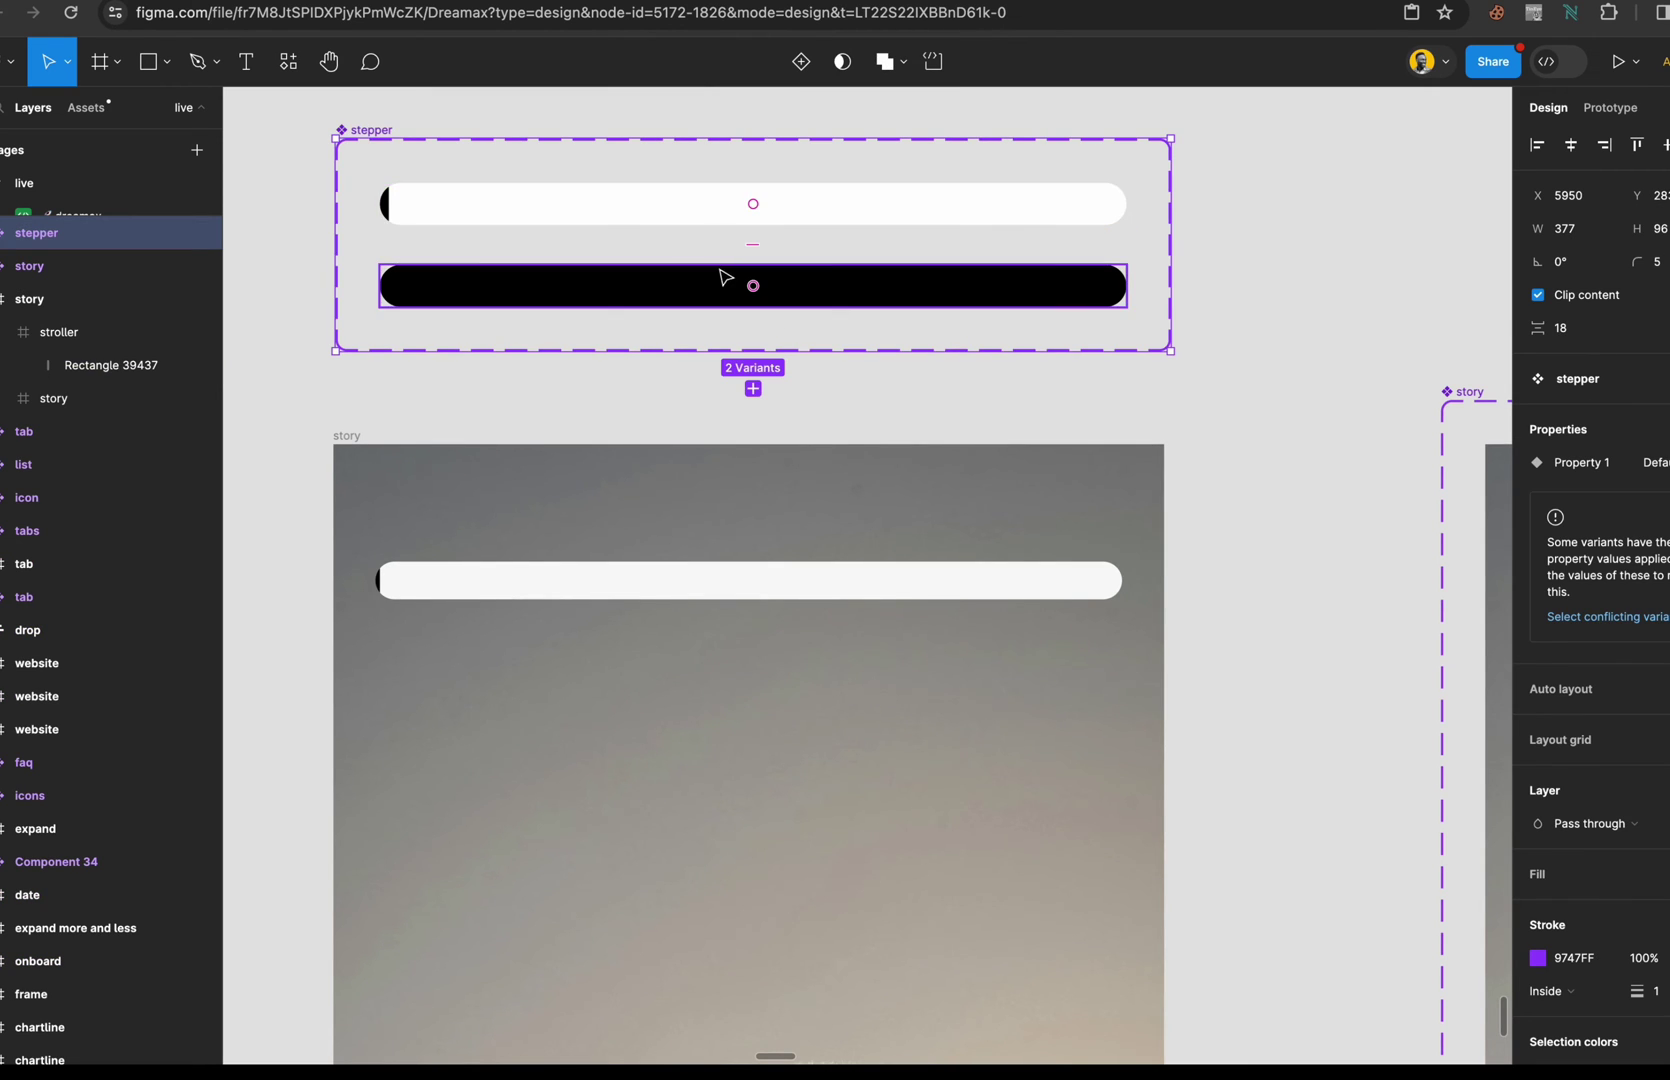
- Connect the nearly empty stepper variant to the full black variant in the prototype, triggered after a delay
scroll(651, 235, "up", 1)
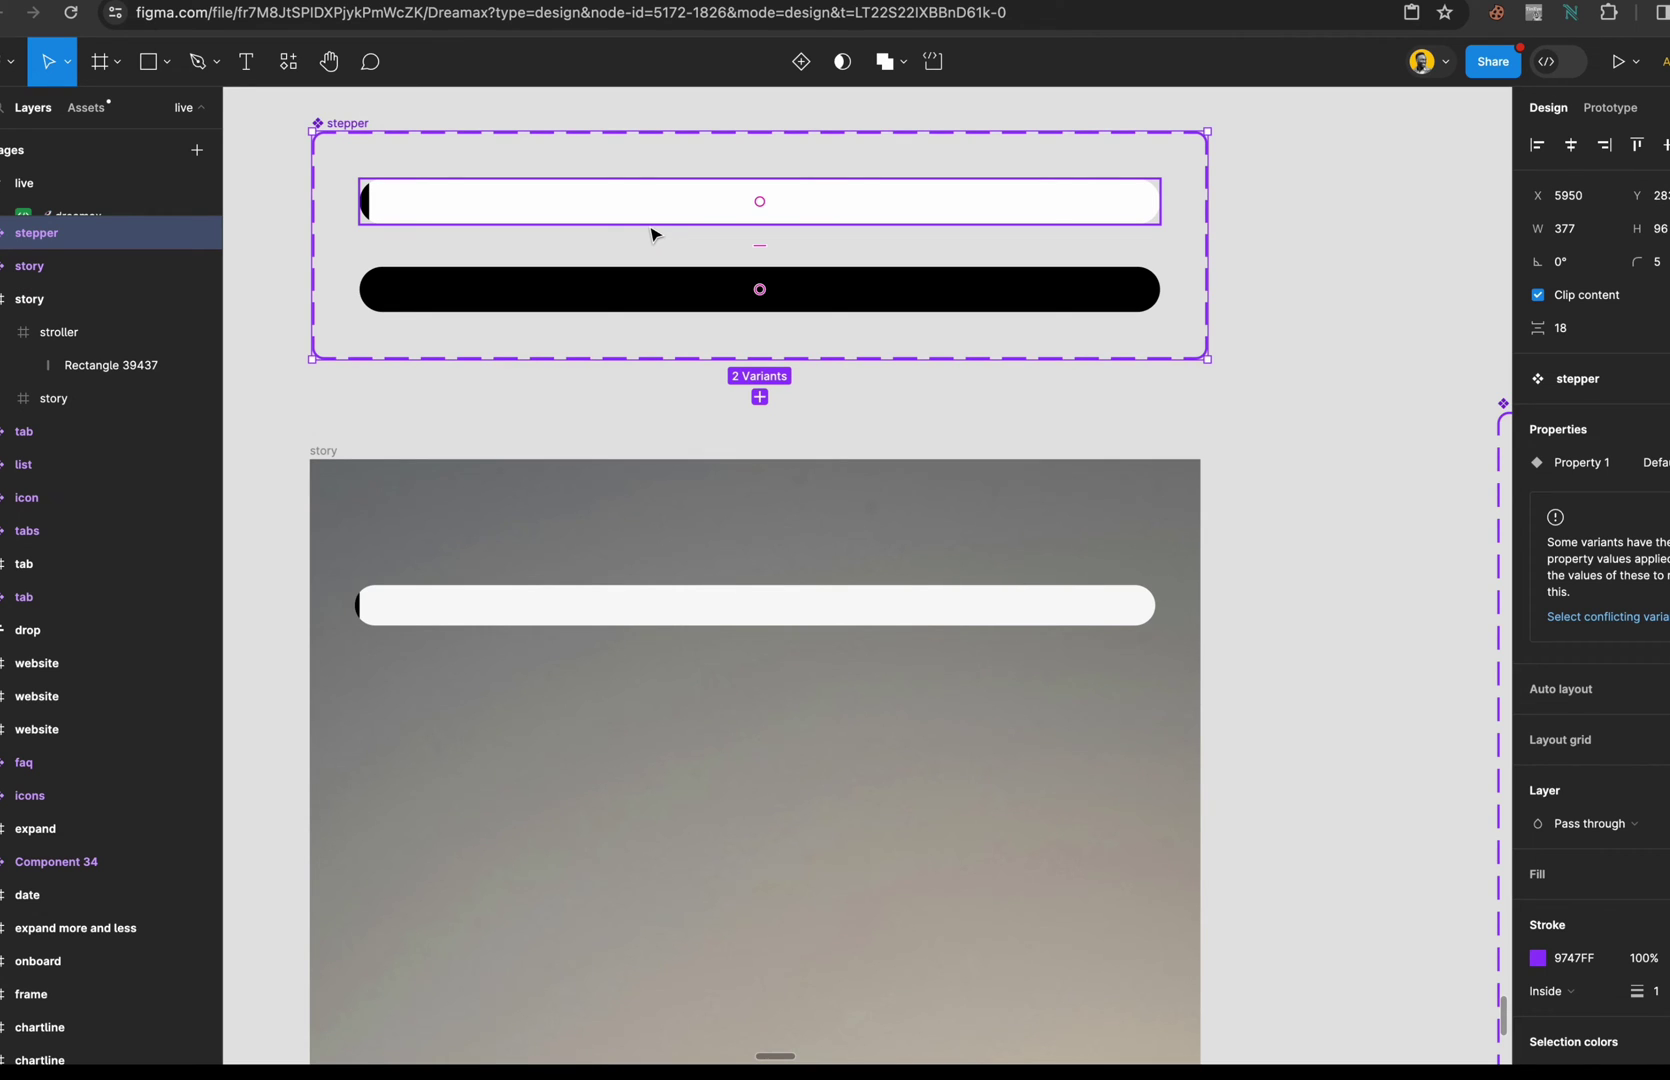
left_click(655, 213)
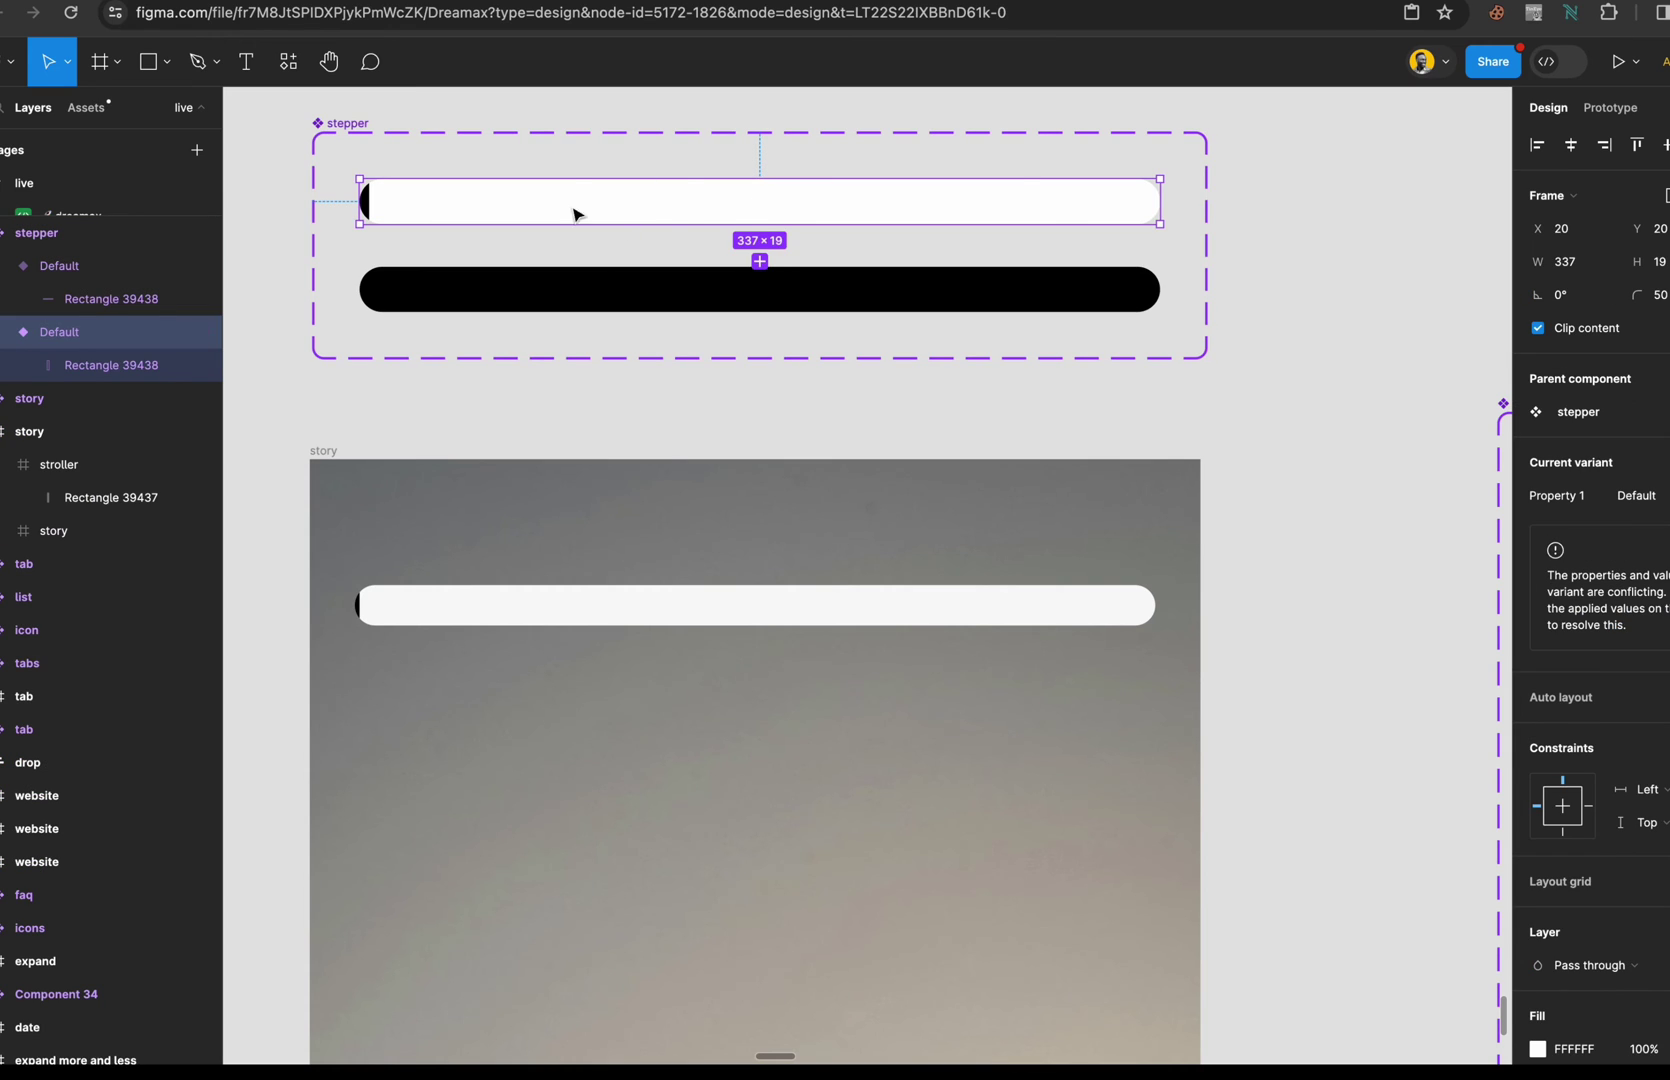
left_click(1610, 107)
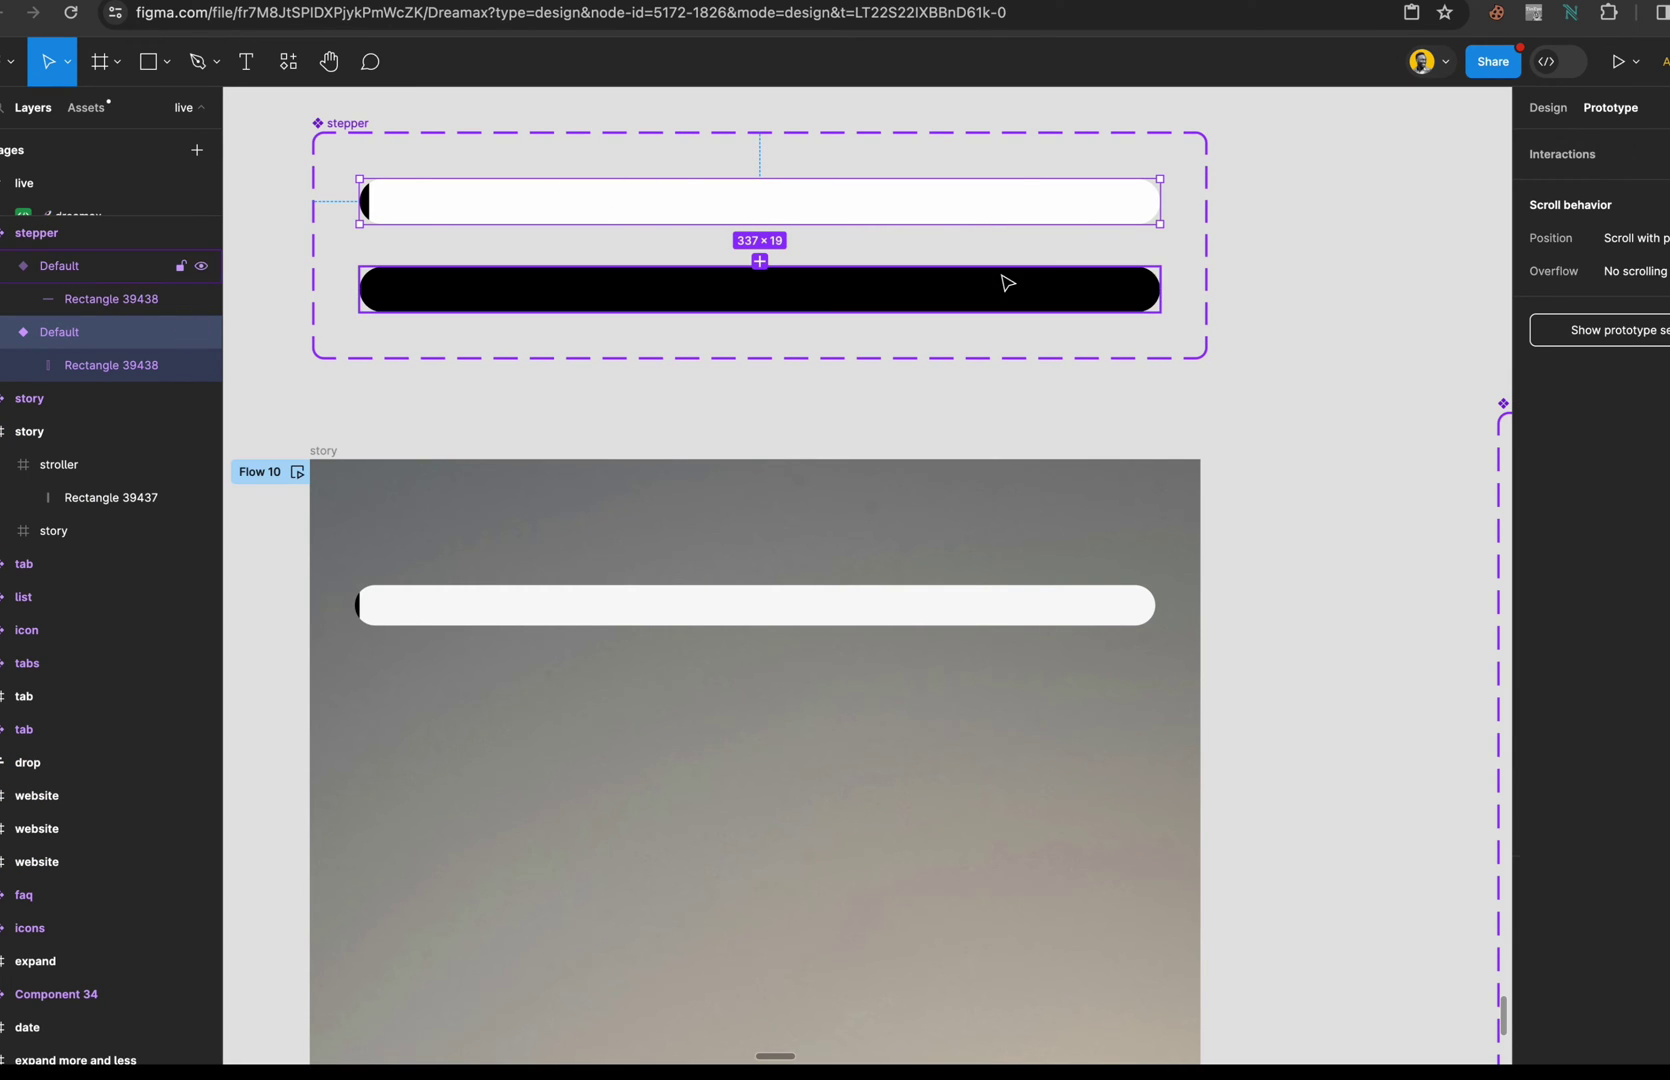
key("shift+e")
key("shift+e")
key("shift+e")
key("shift+e")
key("shift+e")
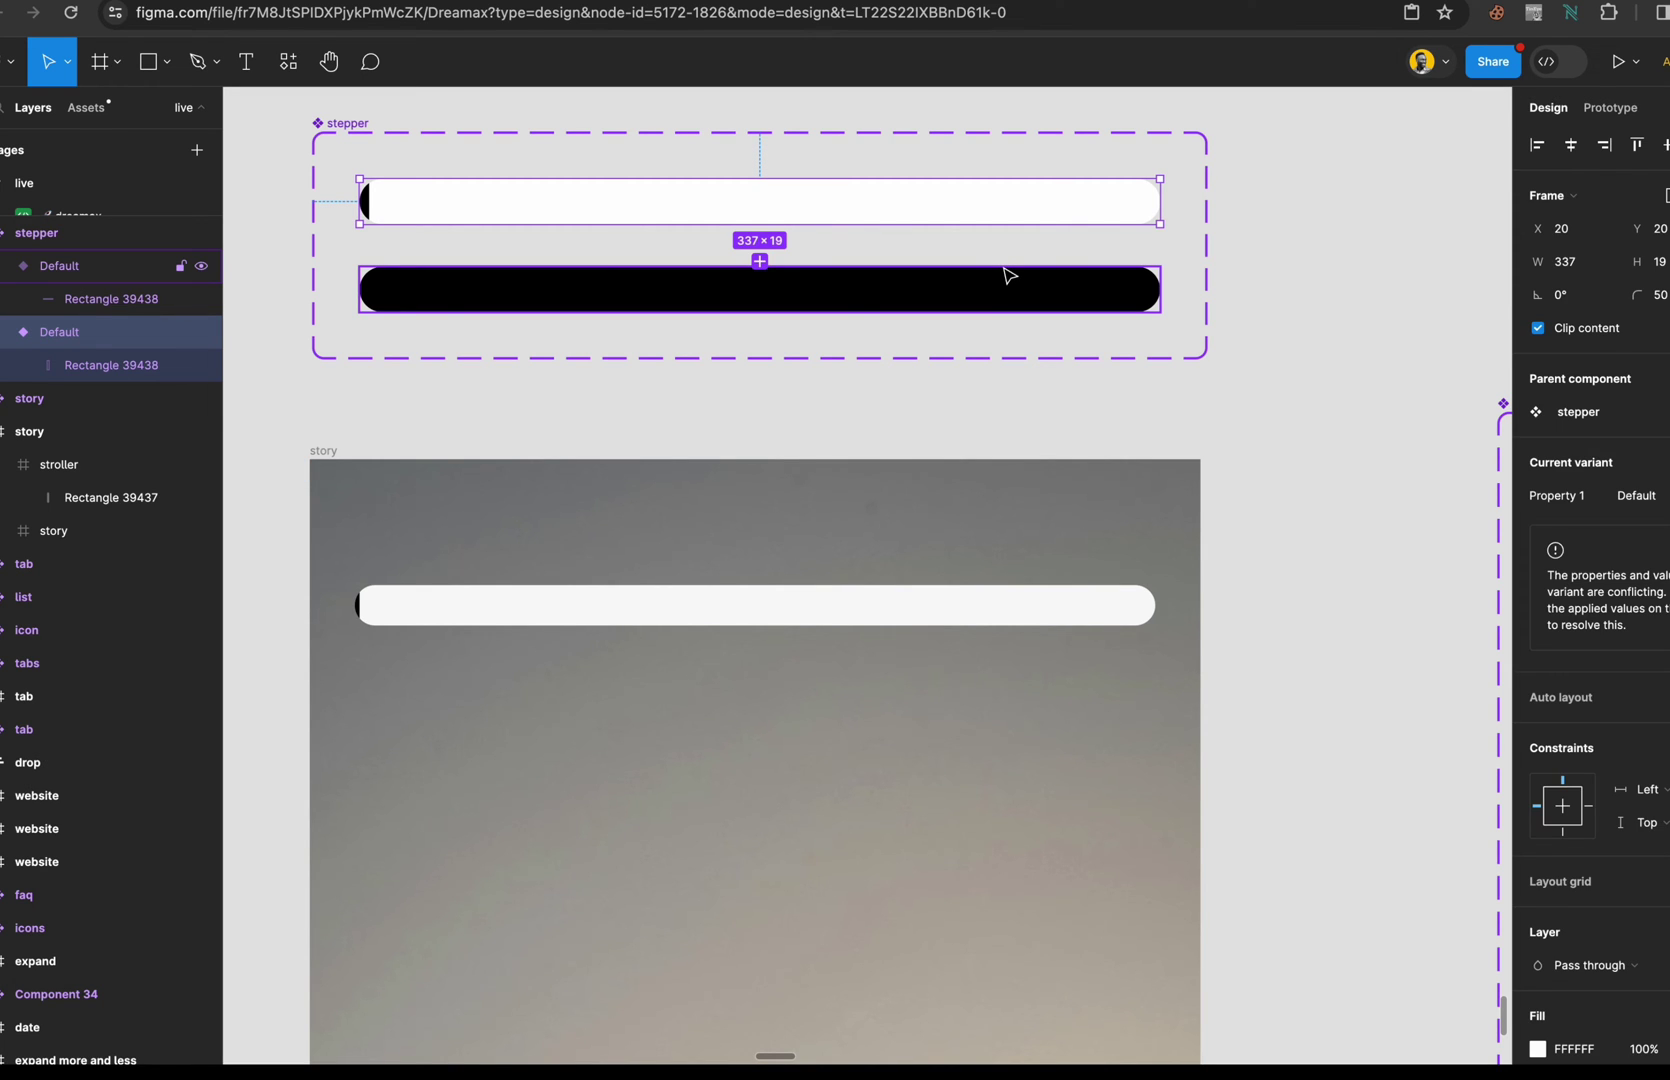
key("shift+e")
scroll(731, 222, "up", 1)
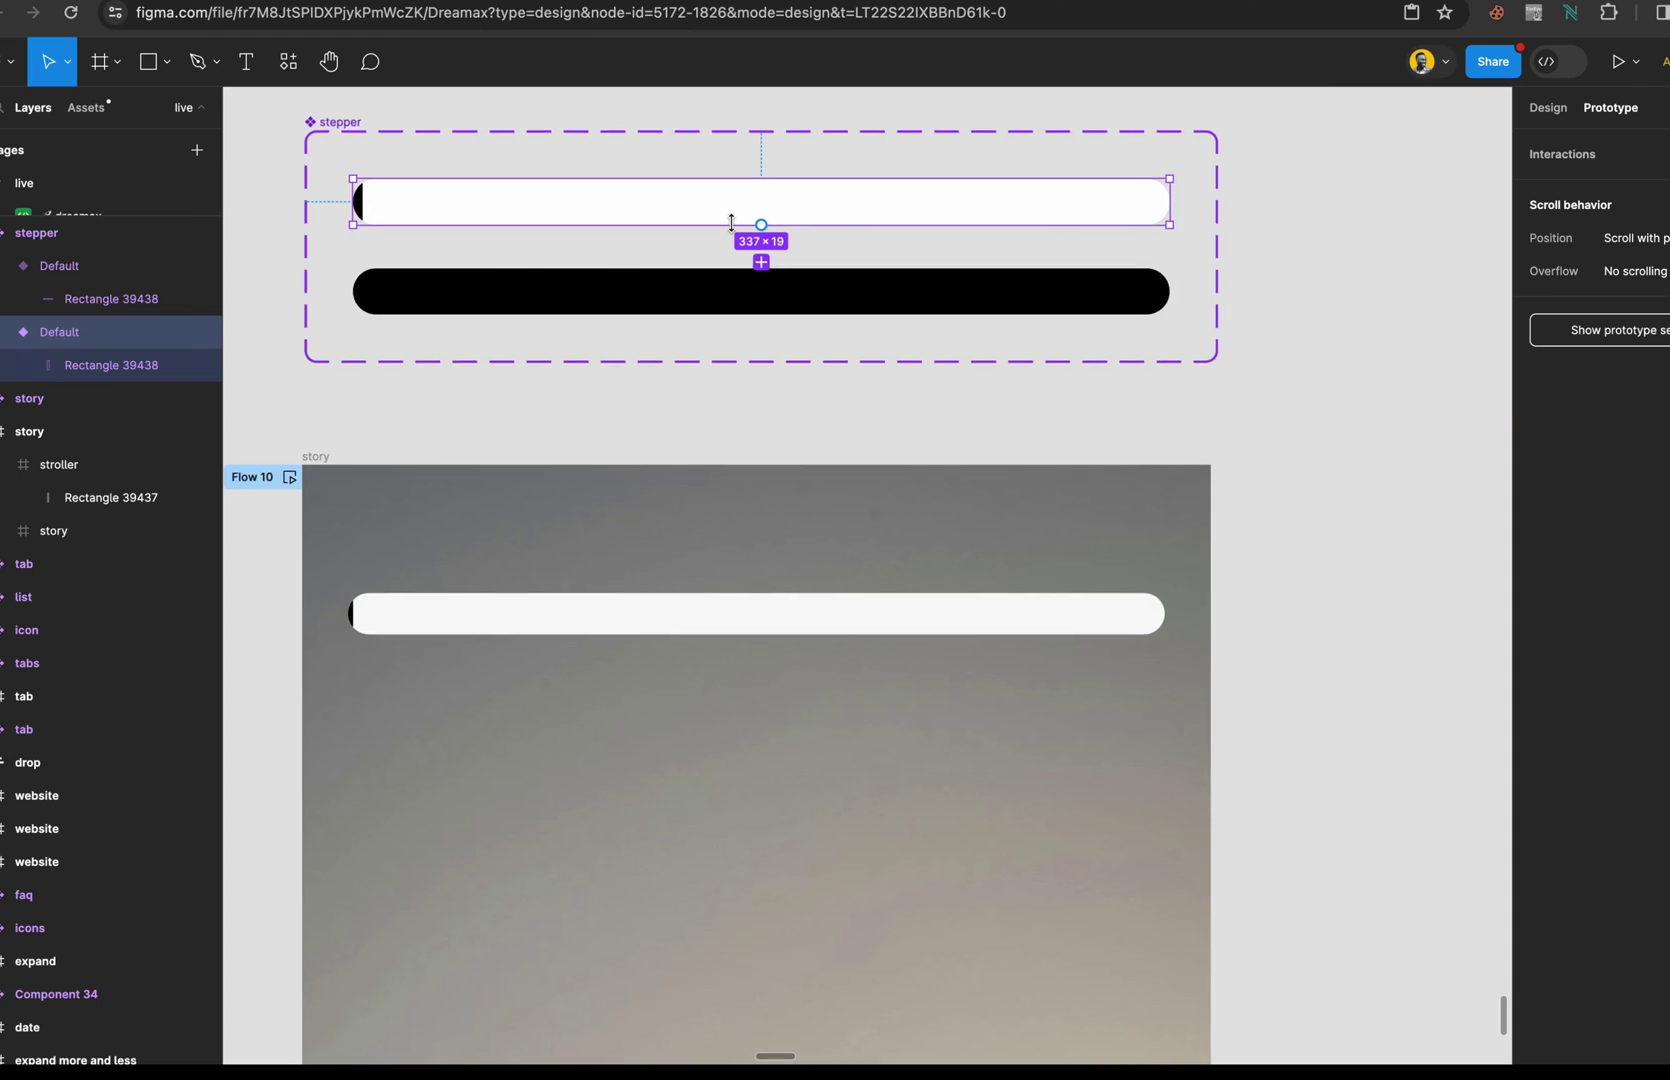
scroll(731, 222, "up", 3)
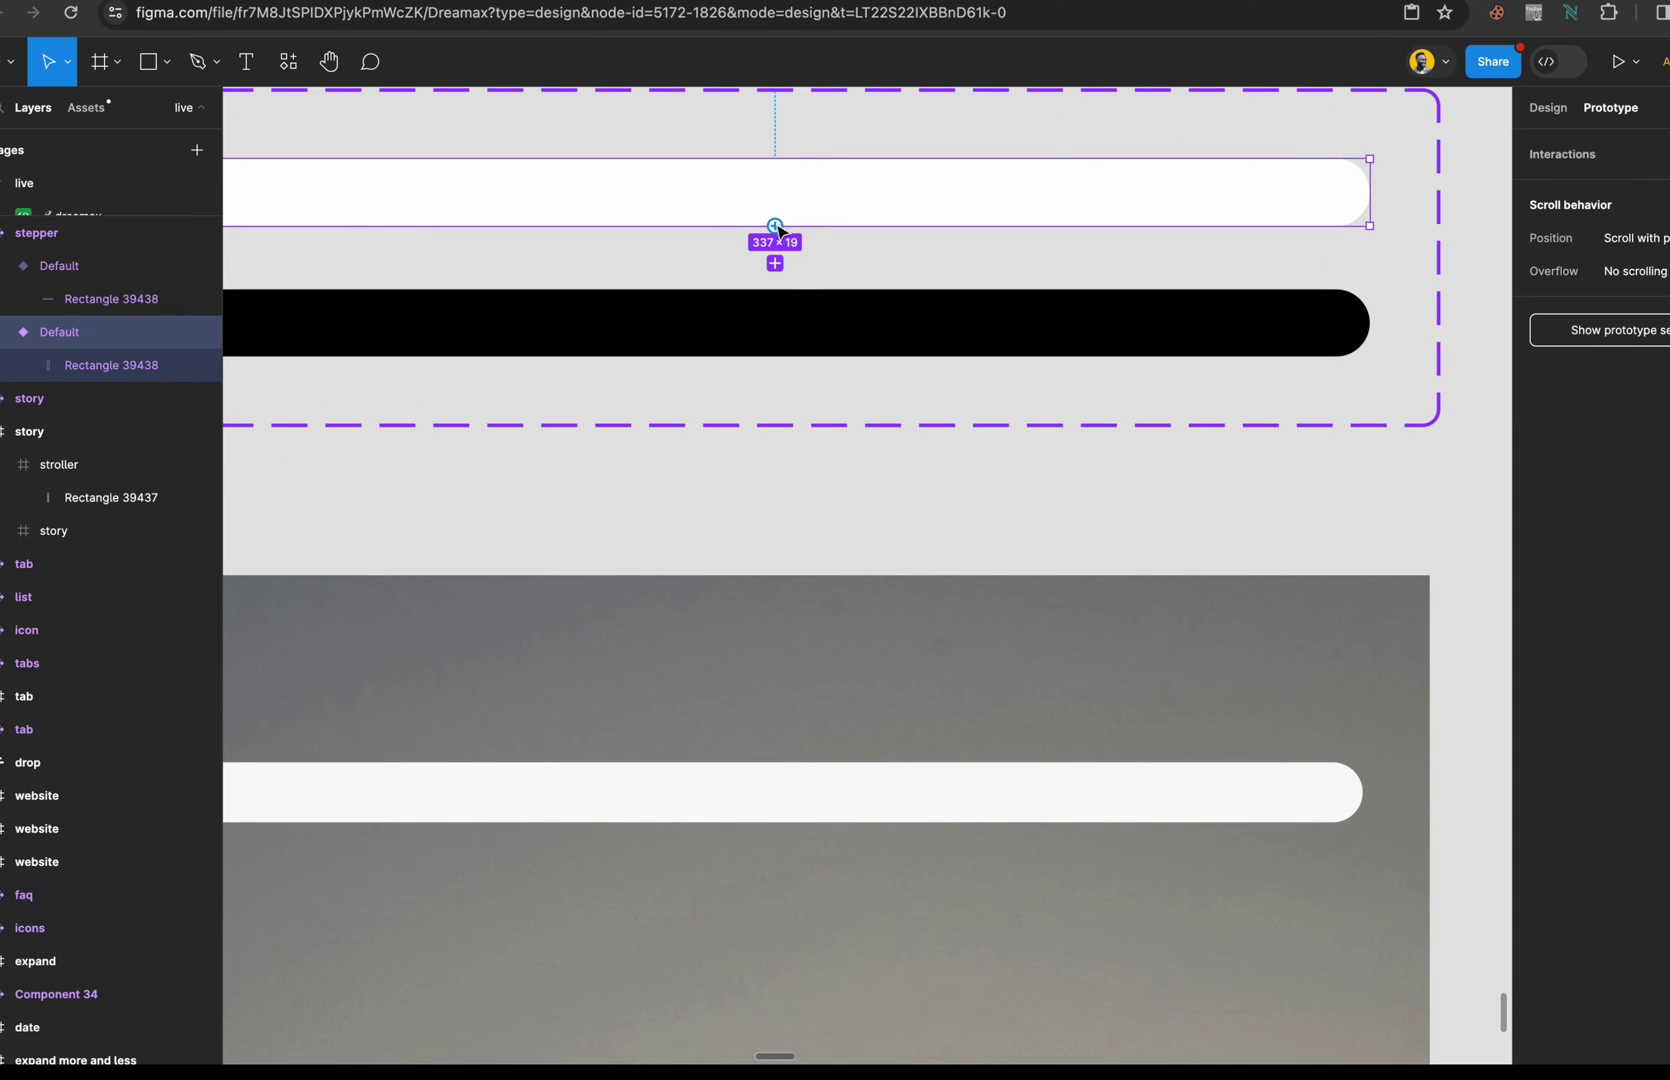
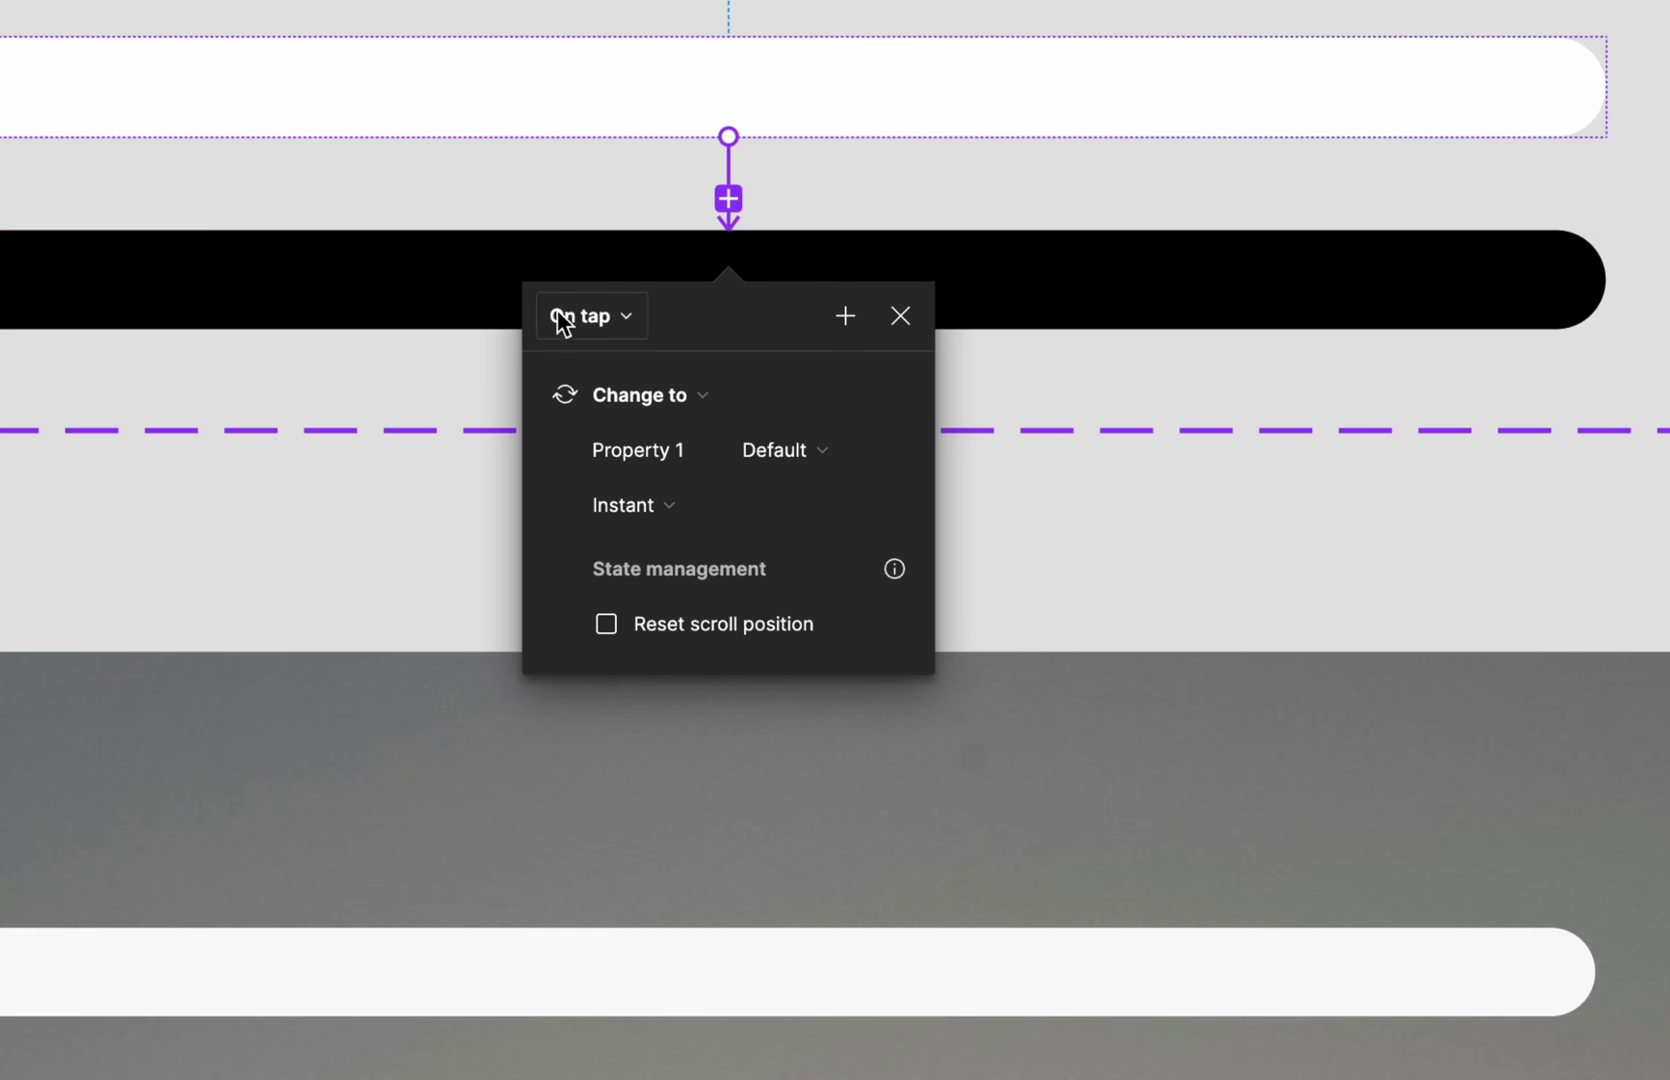
left_click(622, 315)
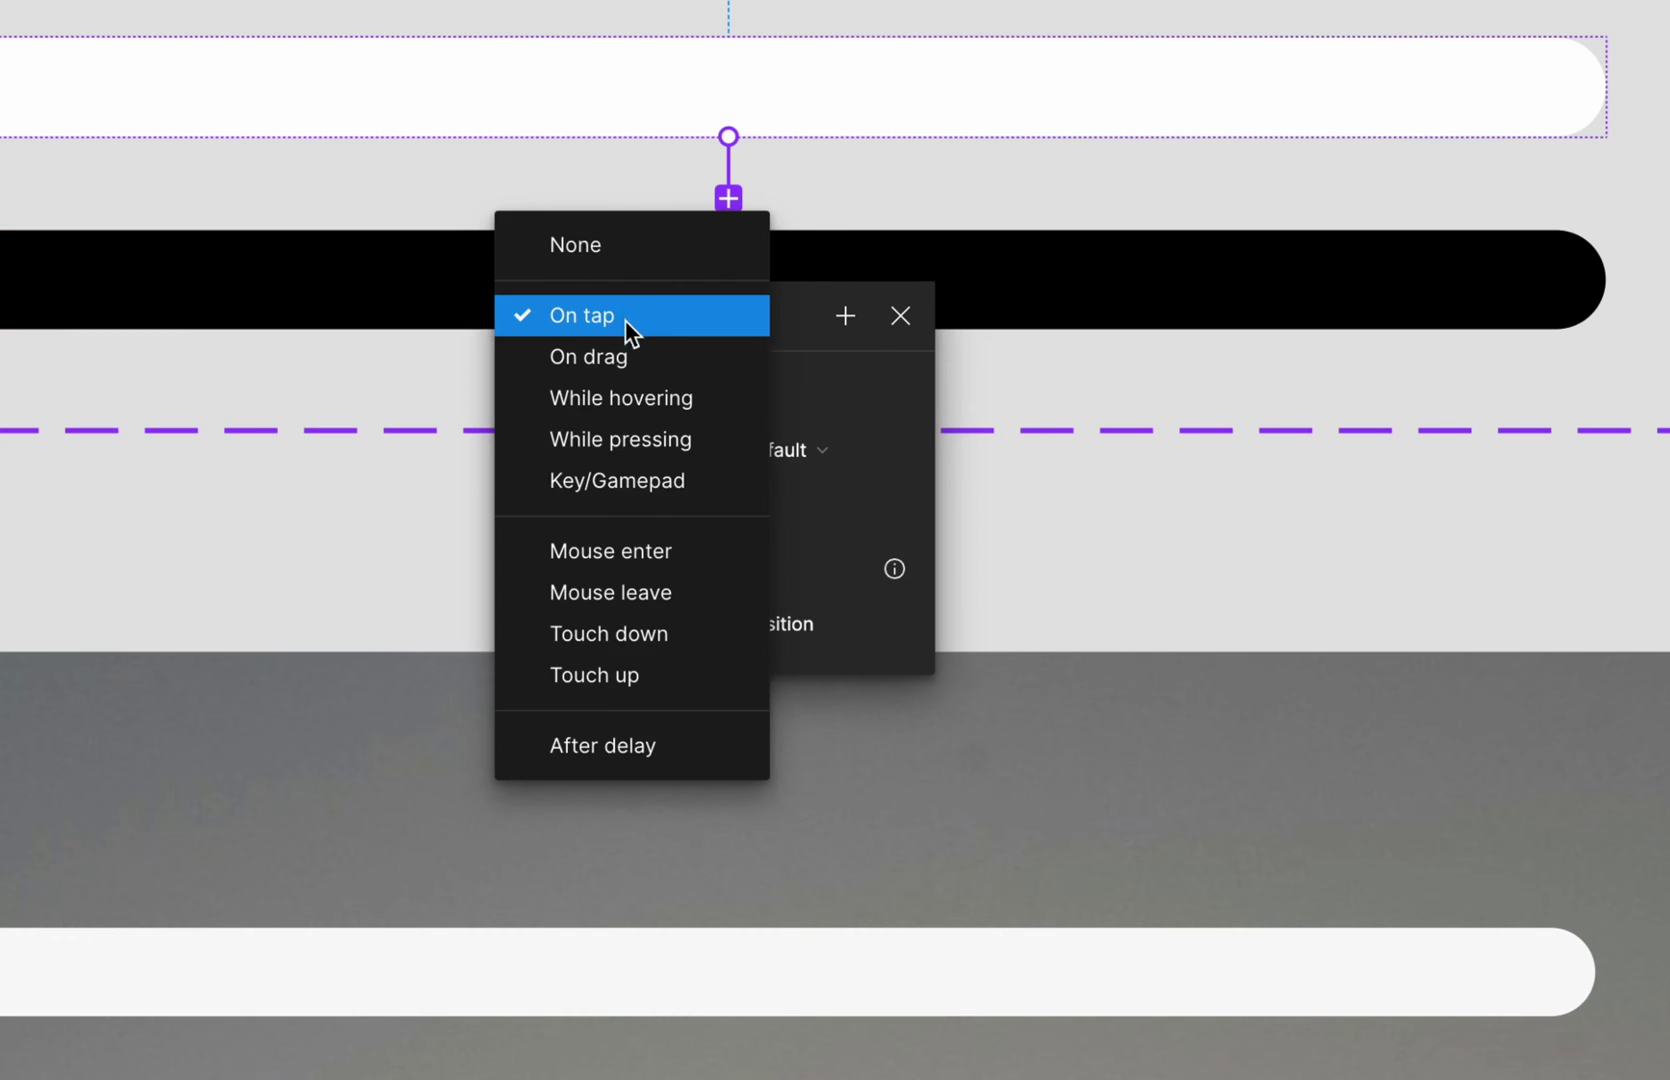
left_click(641, 745)
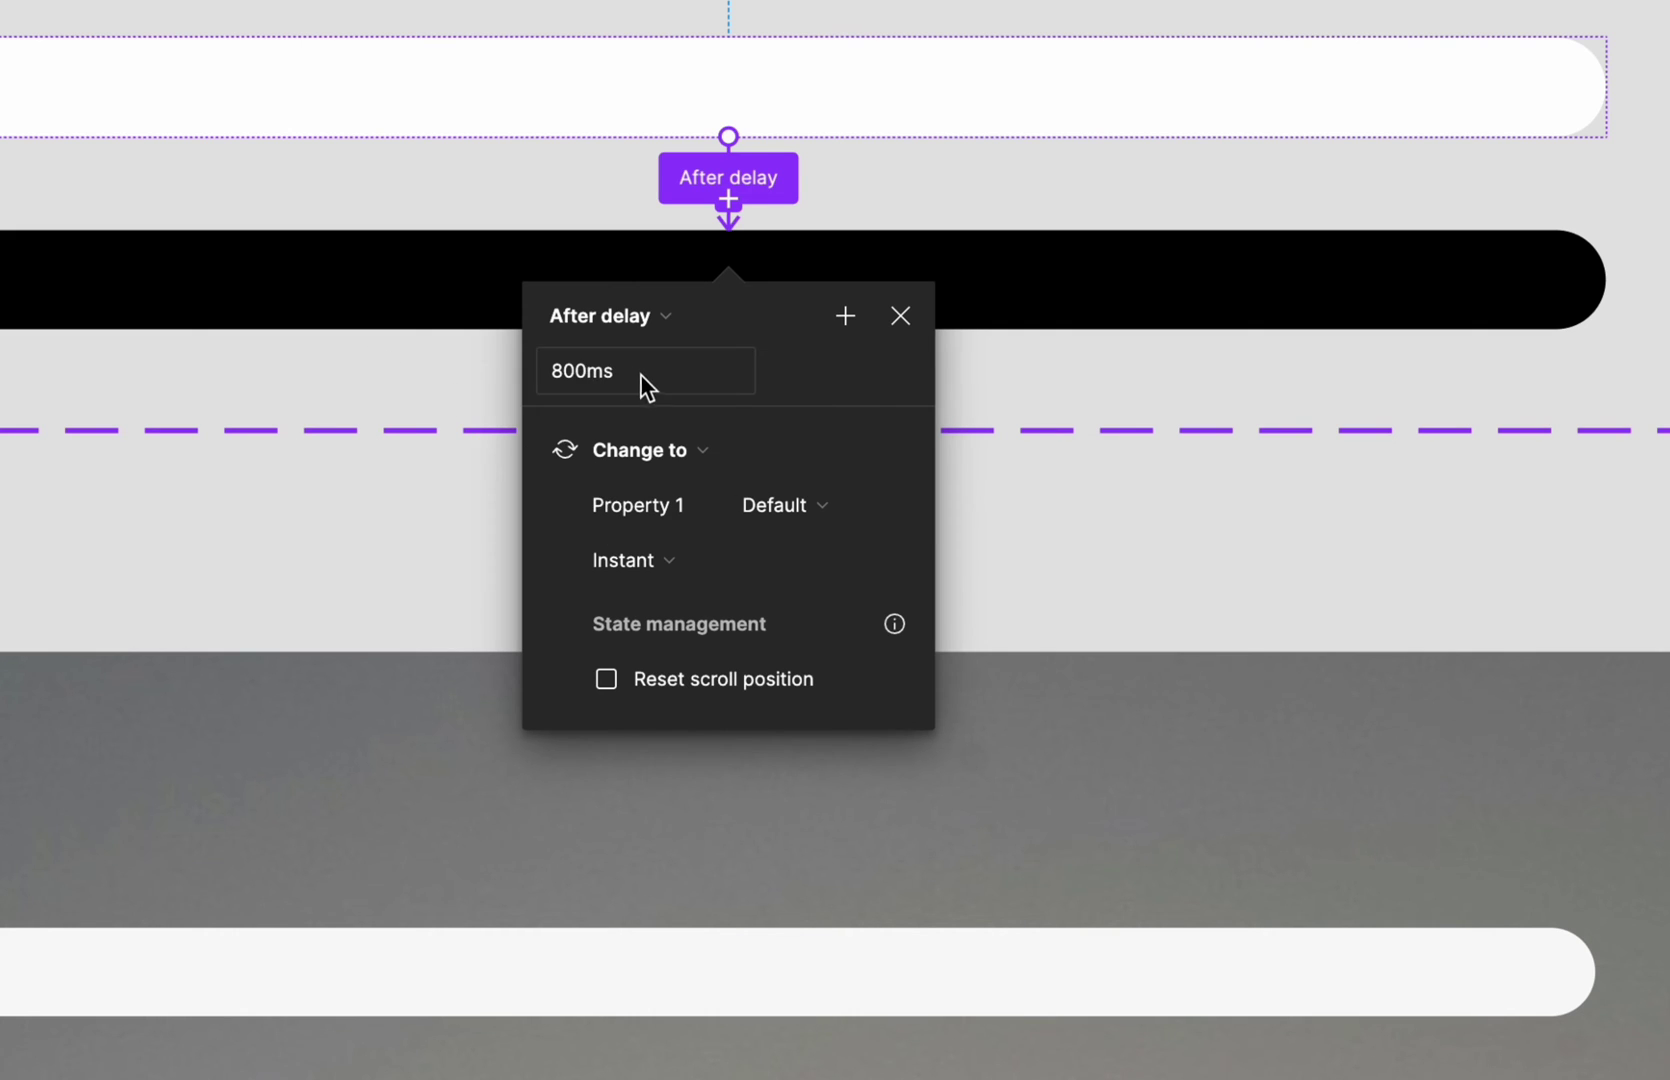
- Set the nearly empty stepper's transition to Smart animate with Linear easing and a 4500 ms duration
left_click(695, 564)
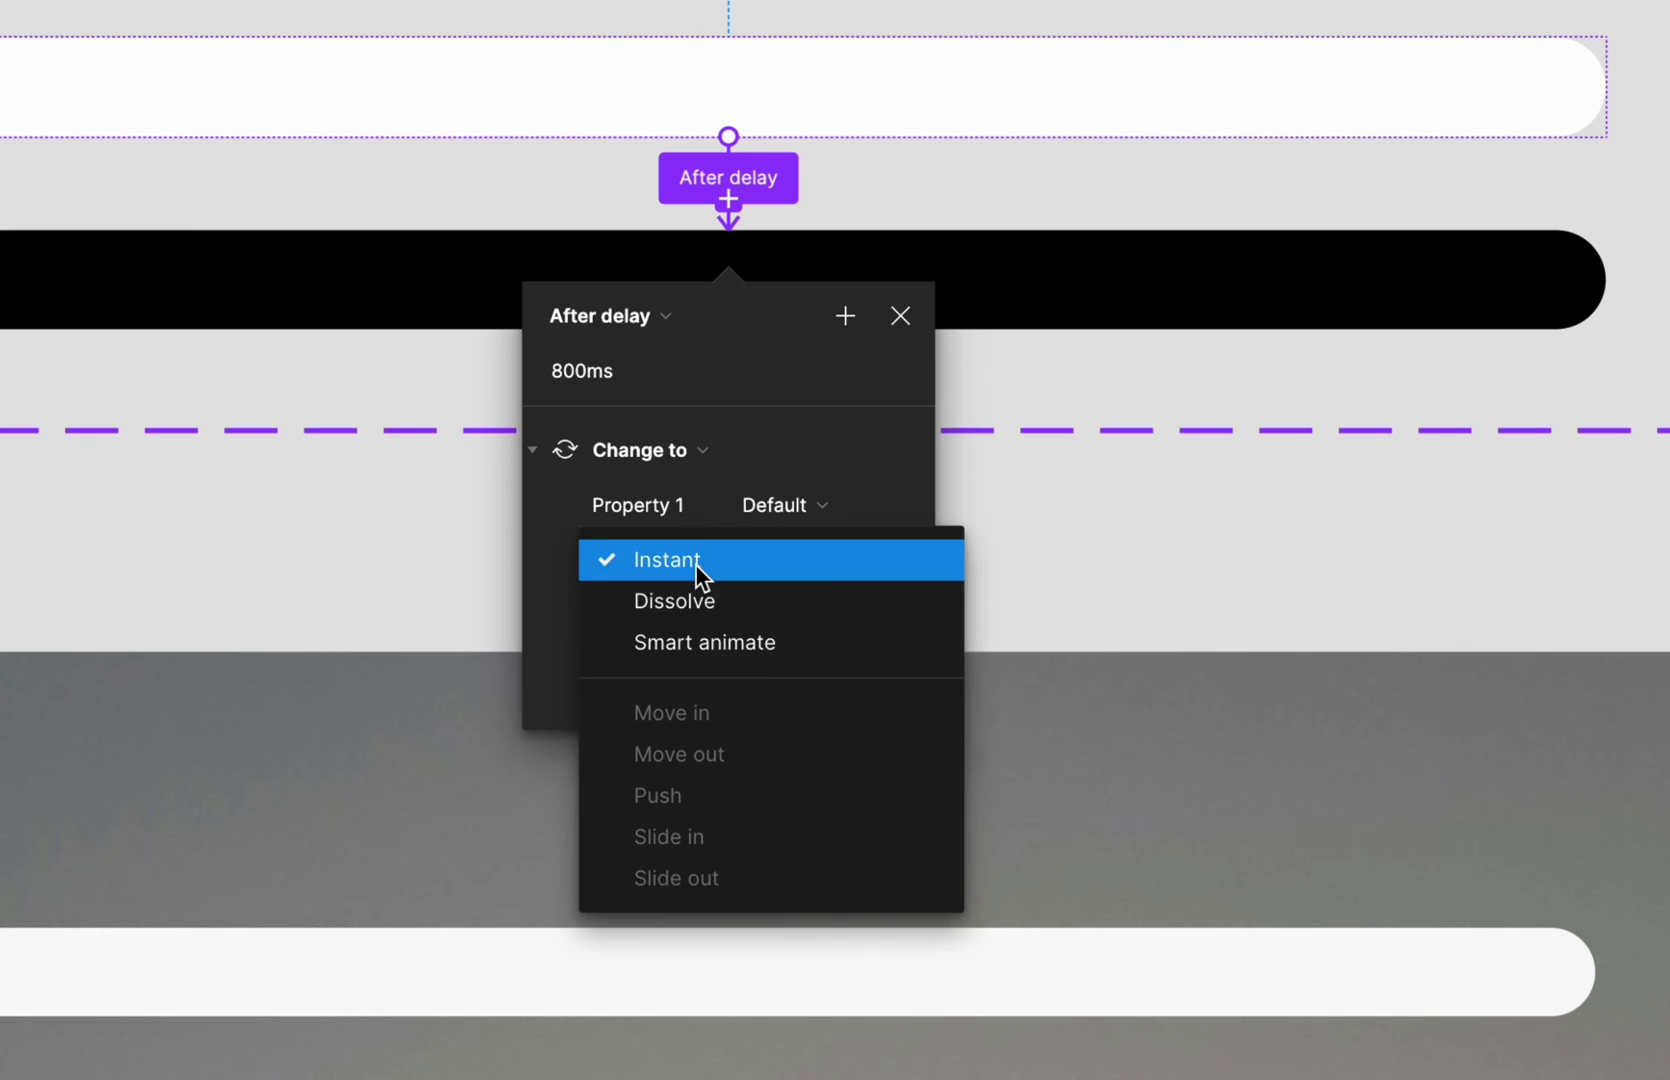
left_click(732, 655)
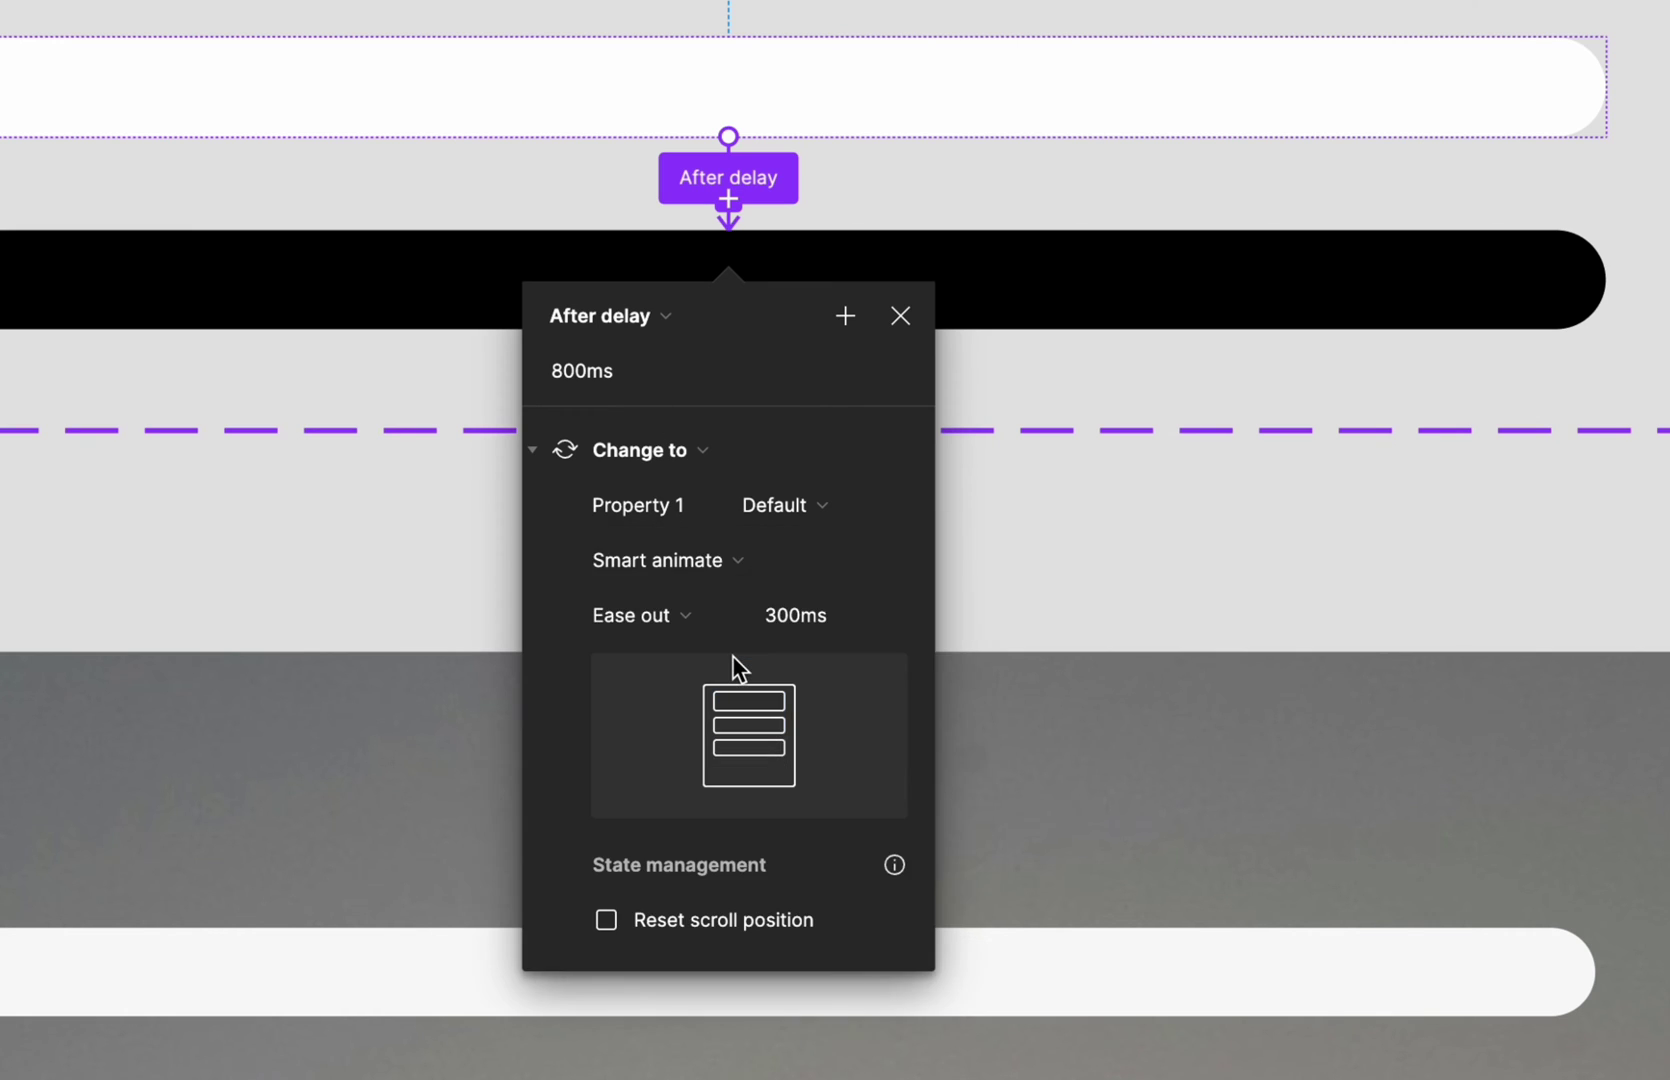
left_click(660, 628)
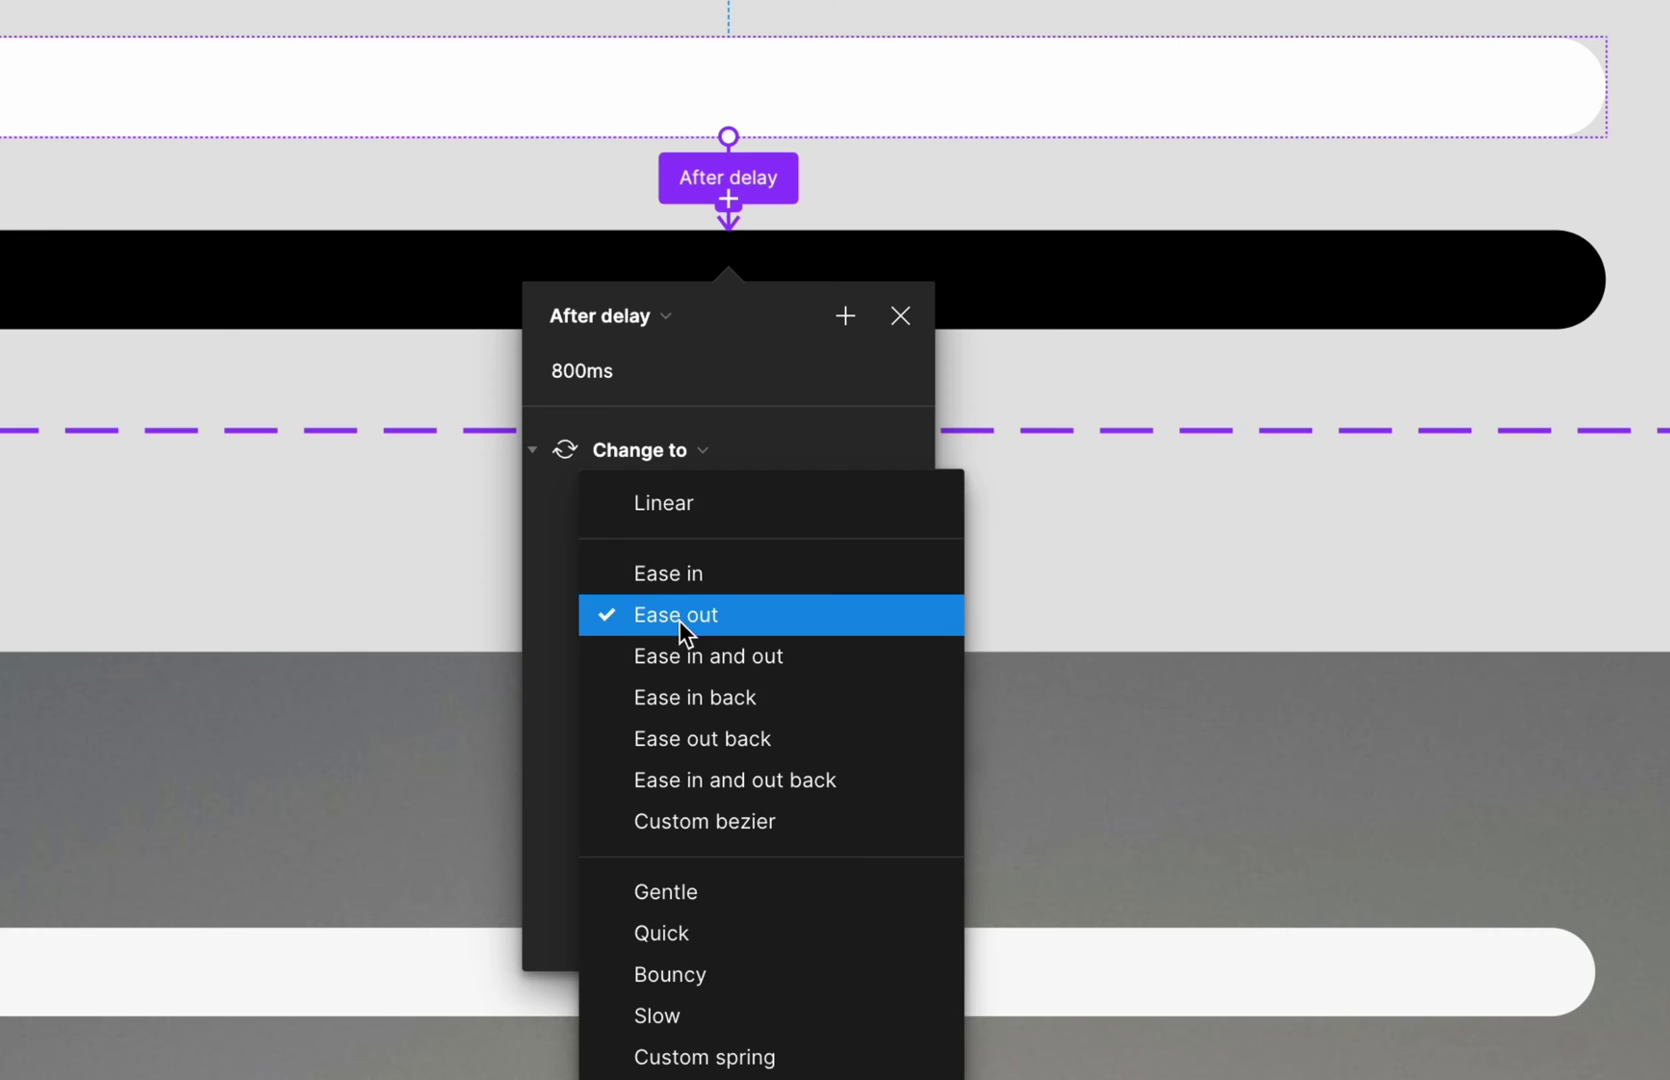
left_click(733, 508)
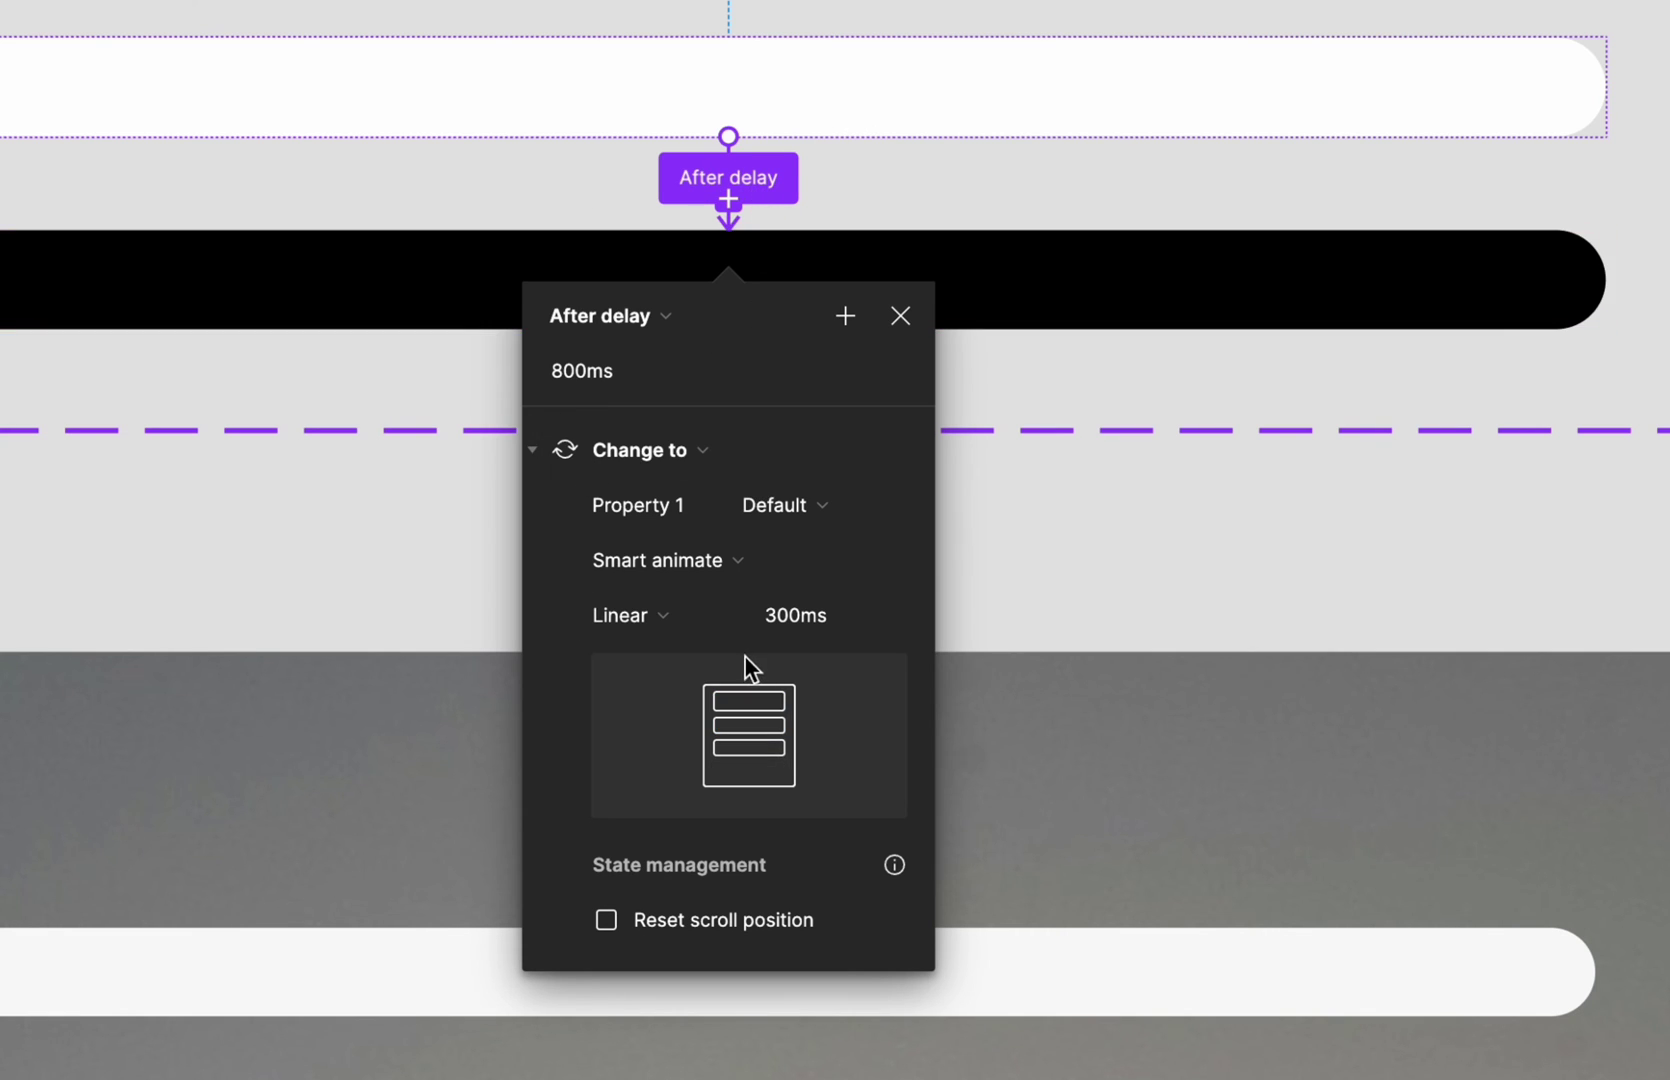
left_click(801, 616)
type("4500")
key("Return")
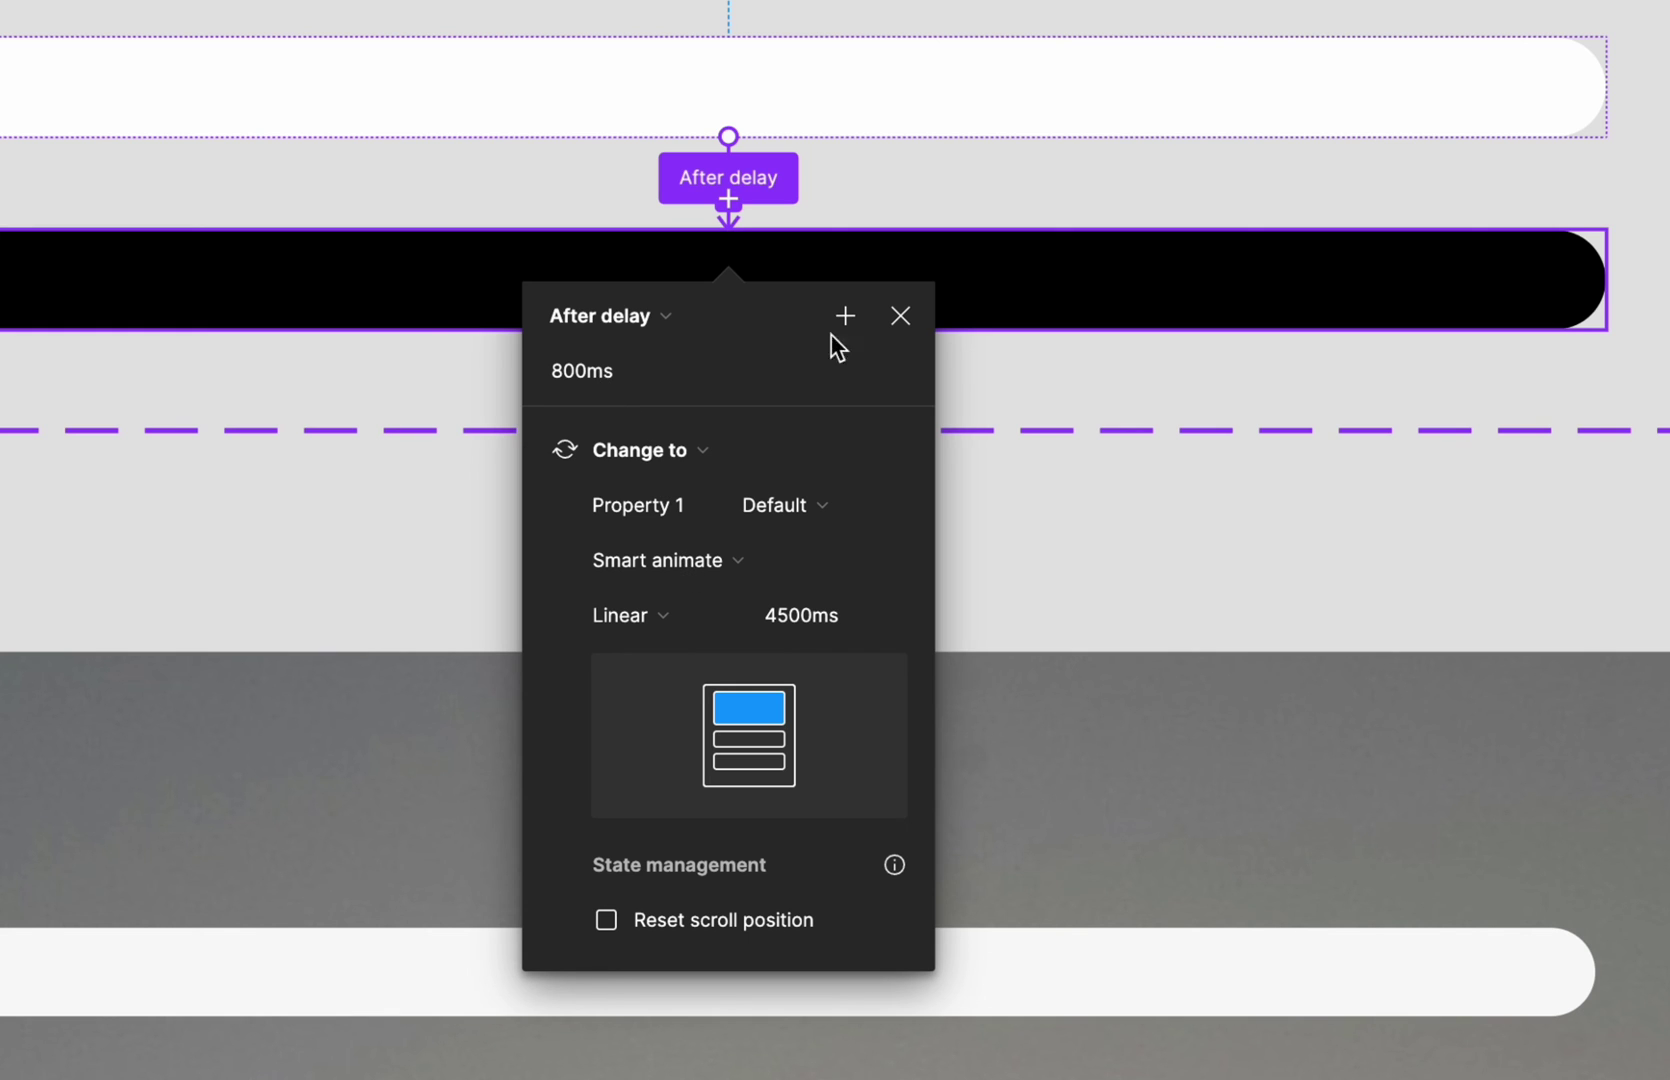
left_click(904, 328)
scroll(615, 589, "up", 1)
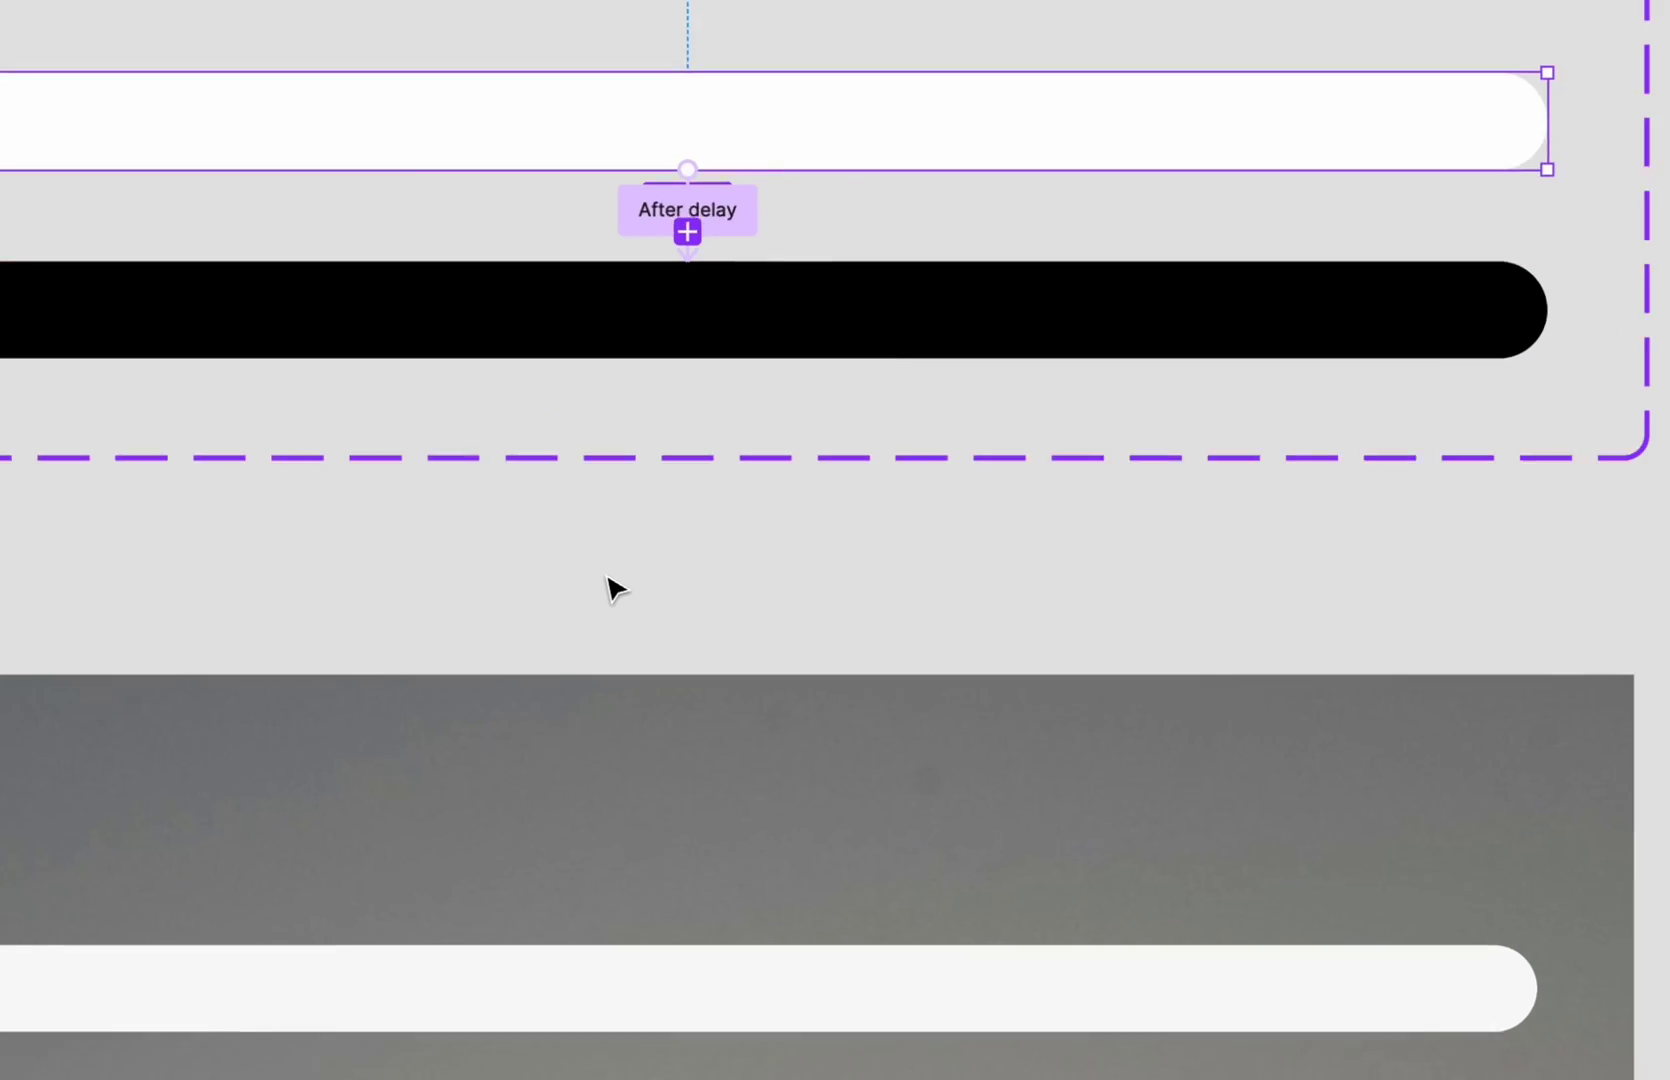
- Connect the full black stepper variant back to the nearly empty one, changing instantly after a 1 ms delay
scroll(615, 589, "down", 2)
left_click(839, 337)
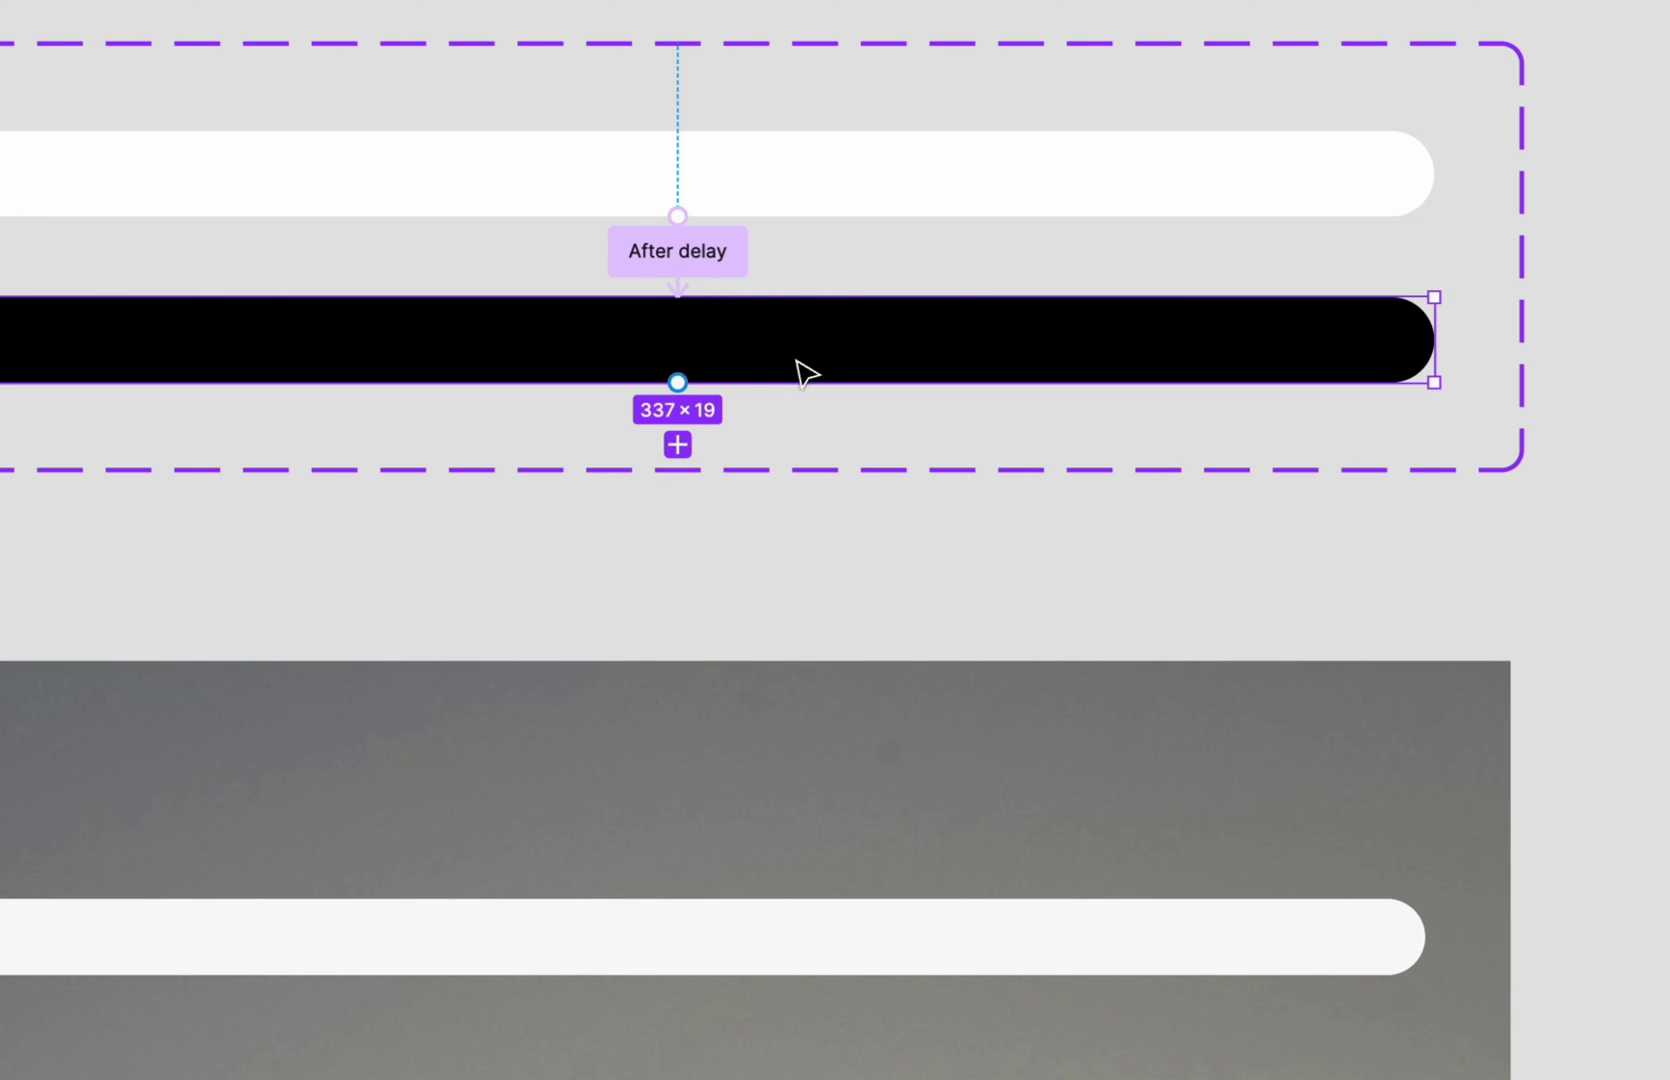
mouse_move(738, 336)
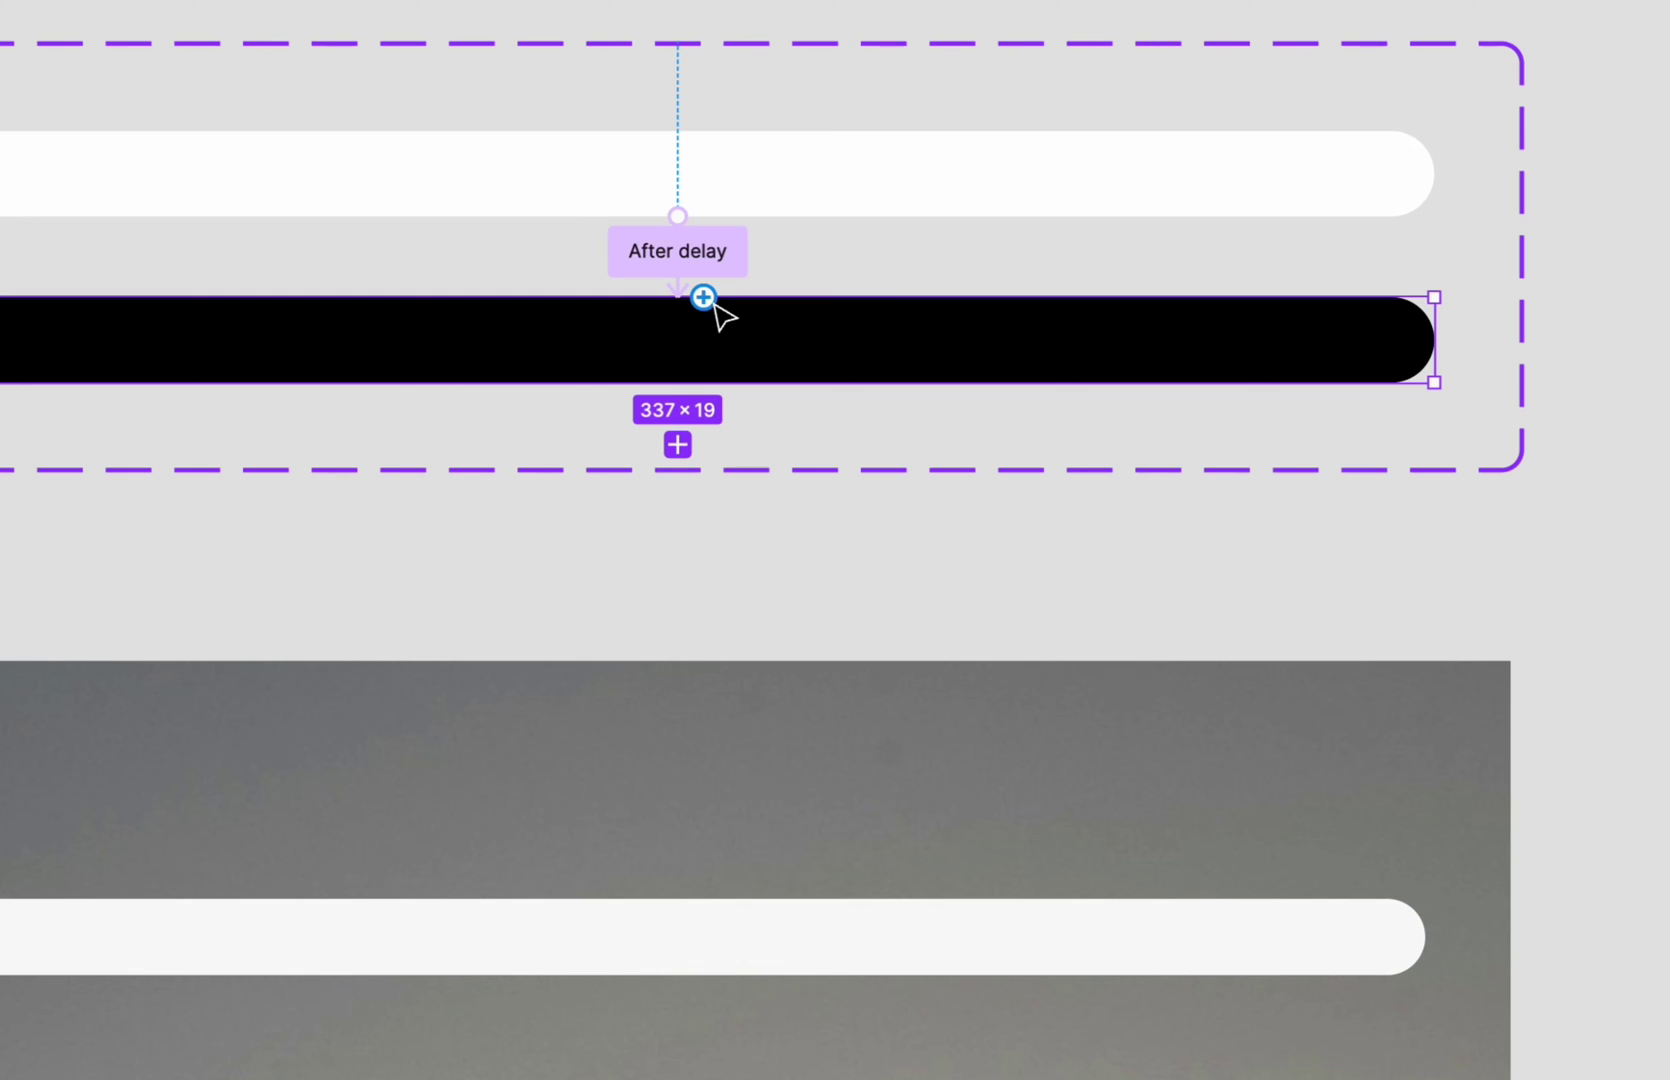
left_click_drag(714, 300, 720, 197)
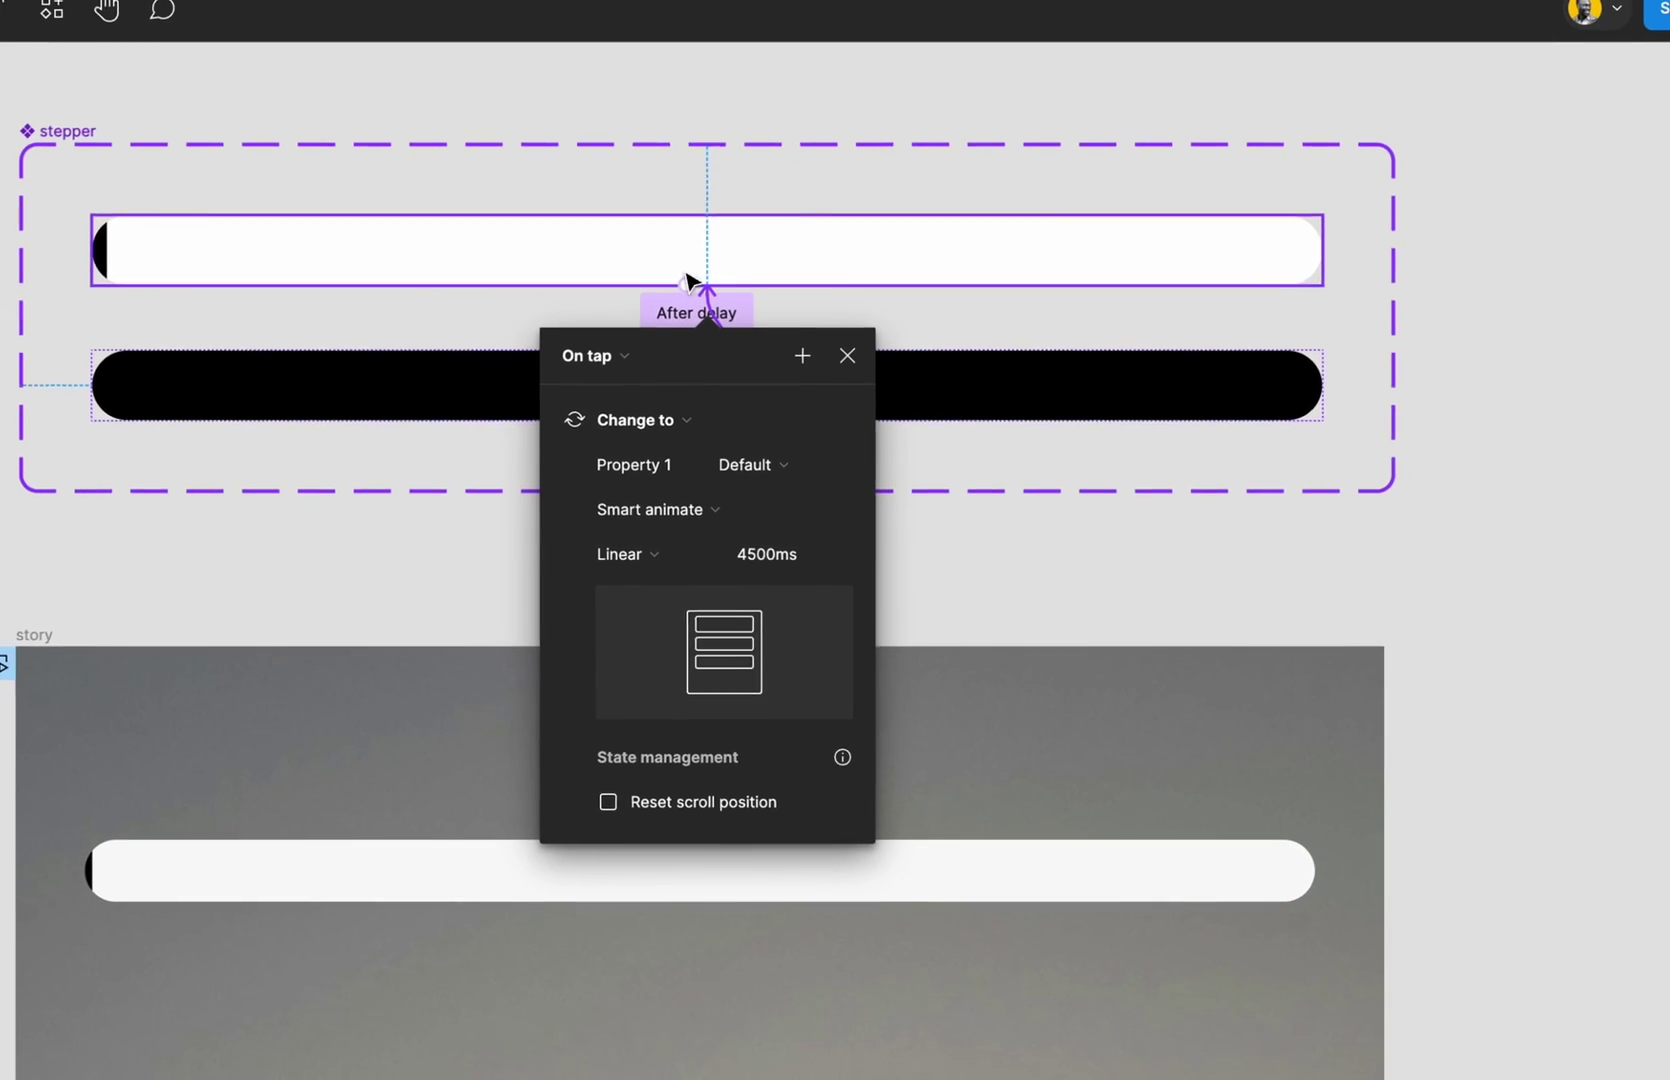
left_click(588, 356)
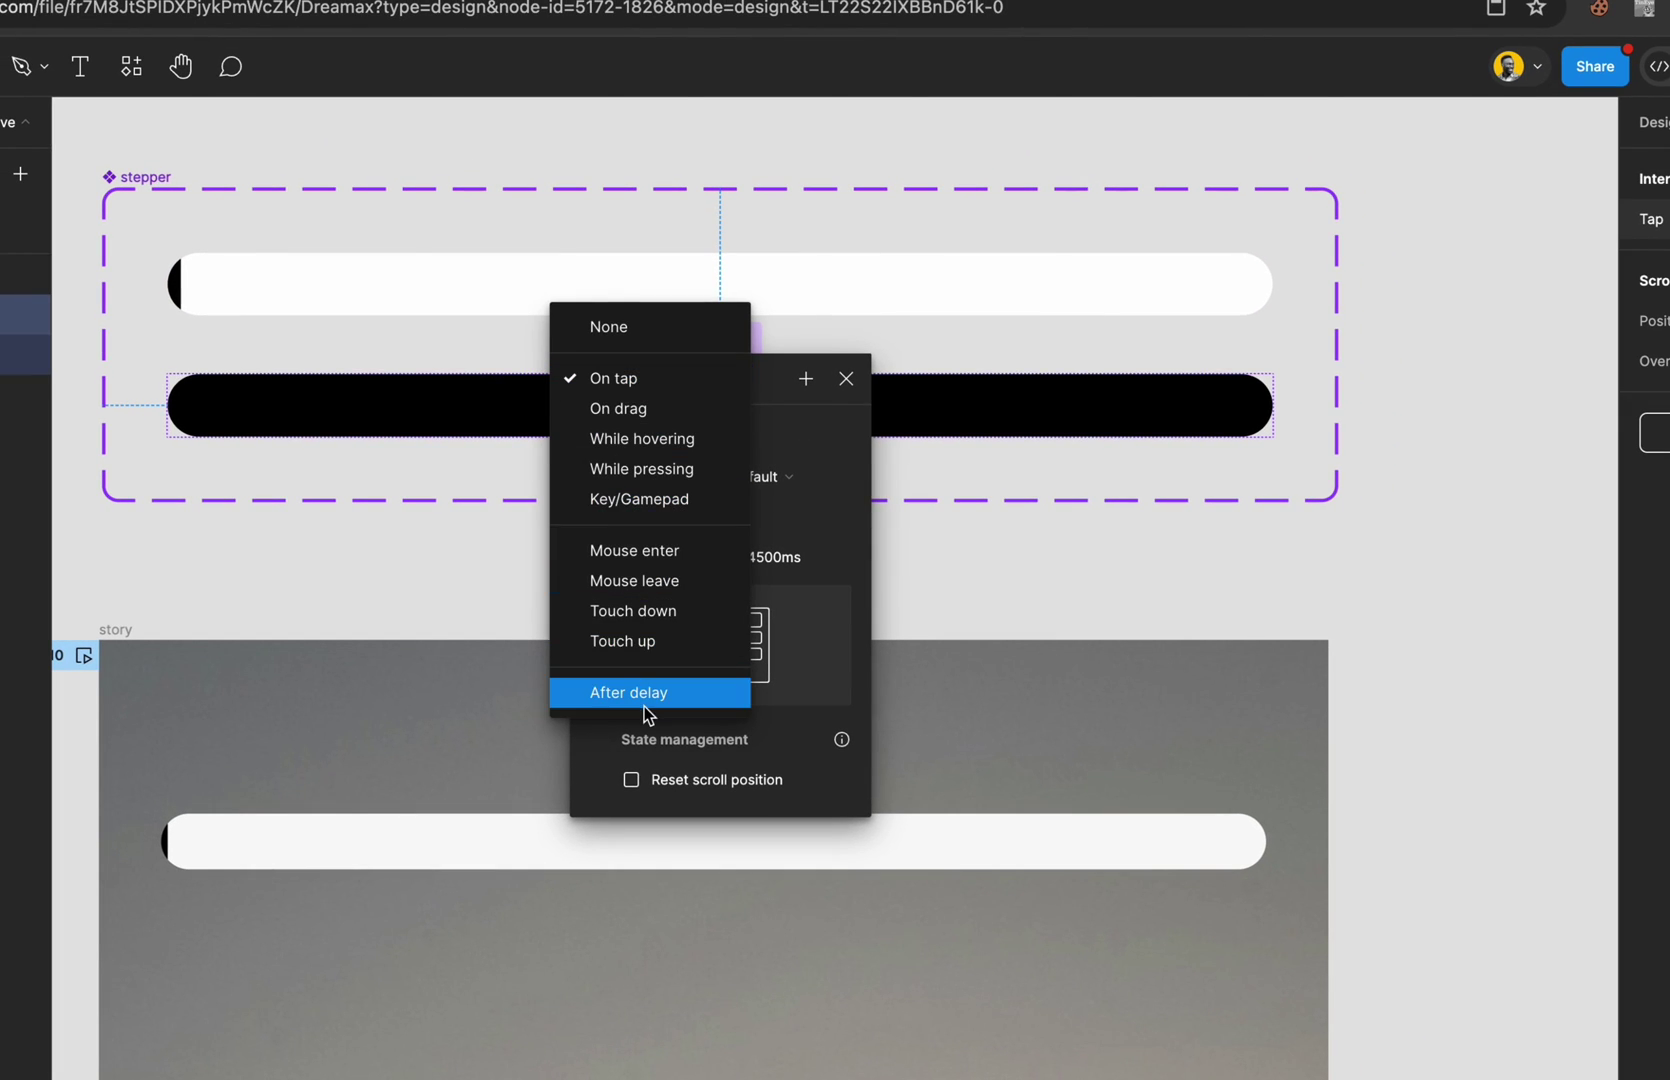
left_click(645, 706)
left_click(646, 428)
type("1")
key("Return")
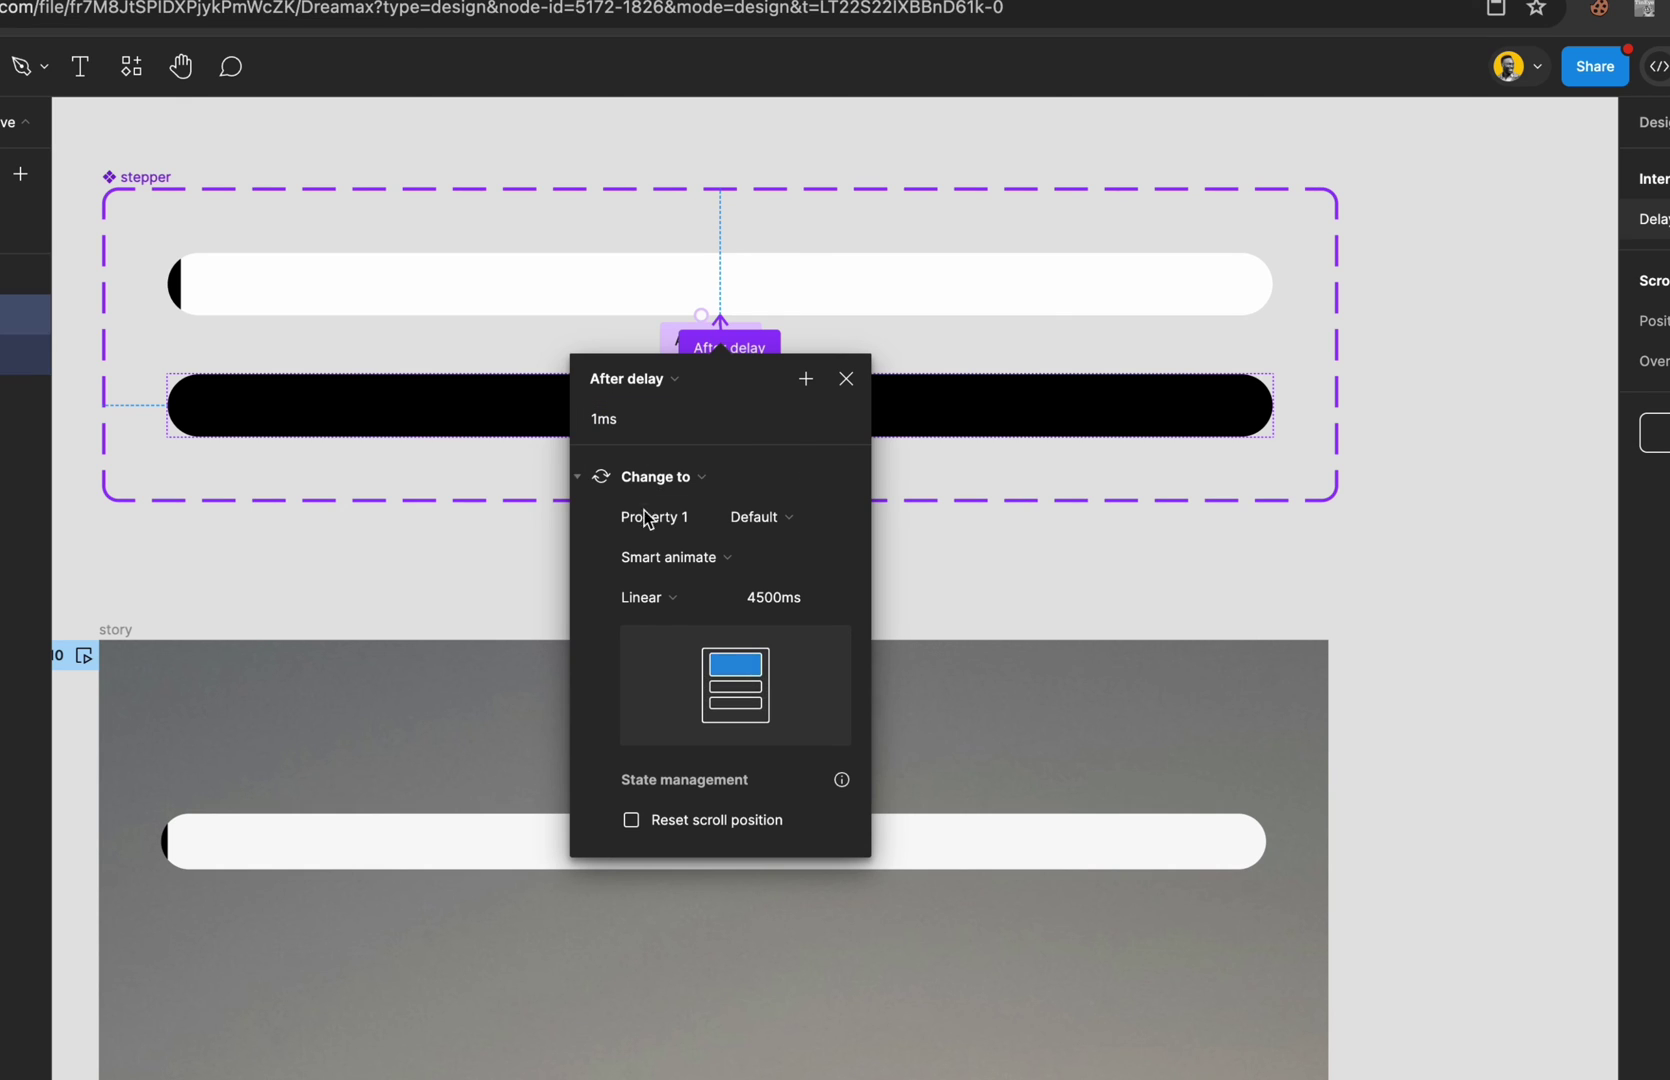
left_click(669, 560)
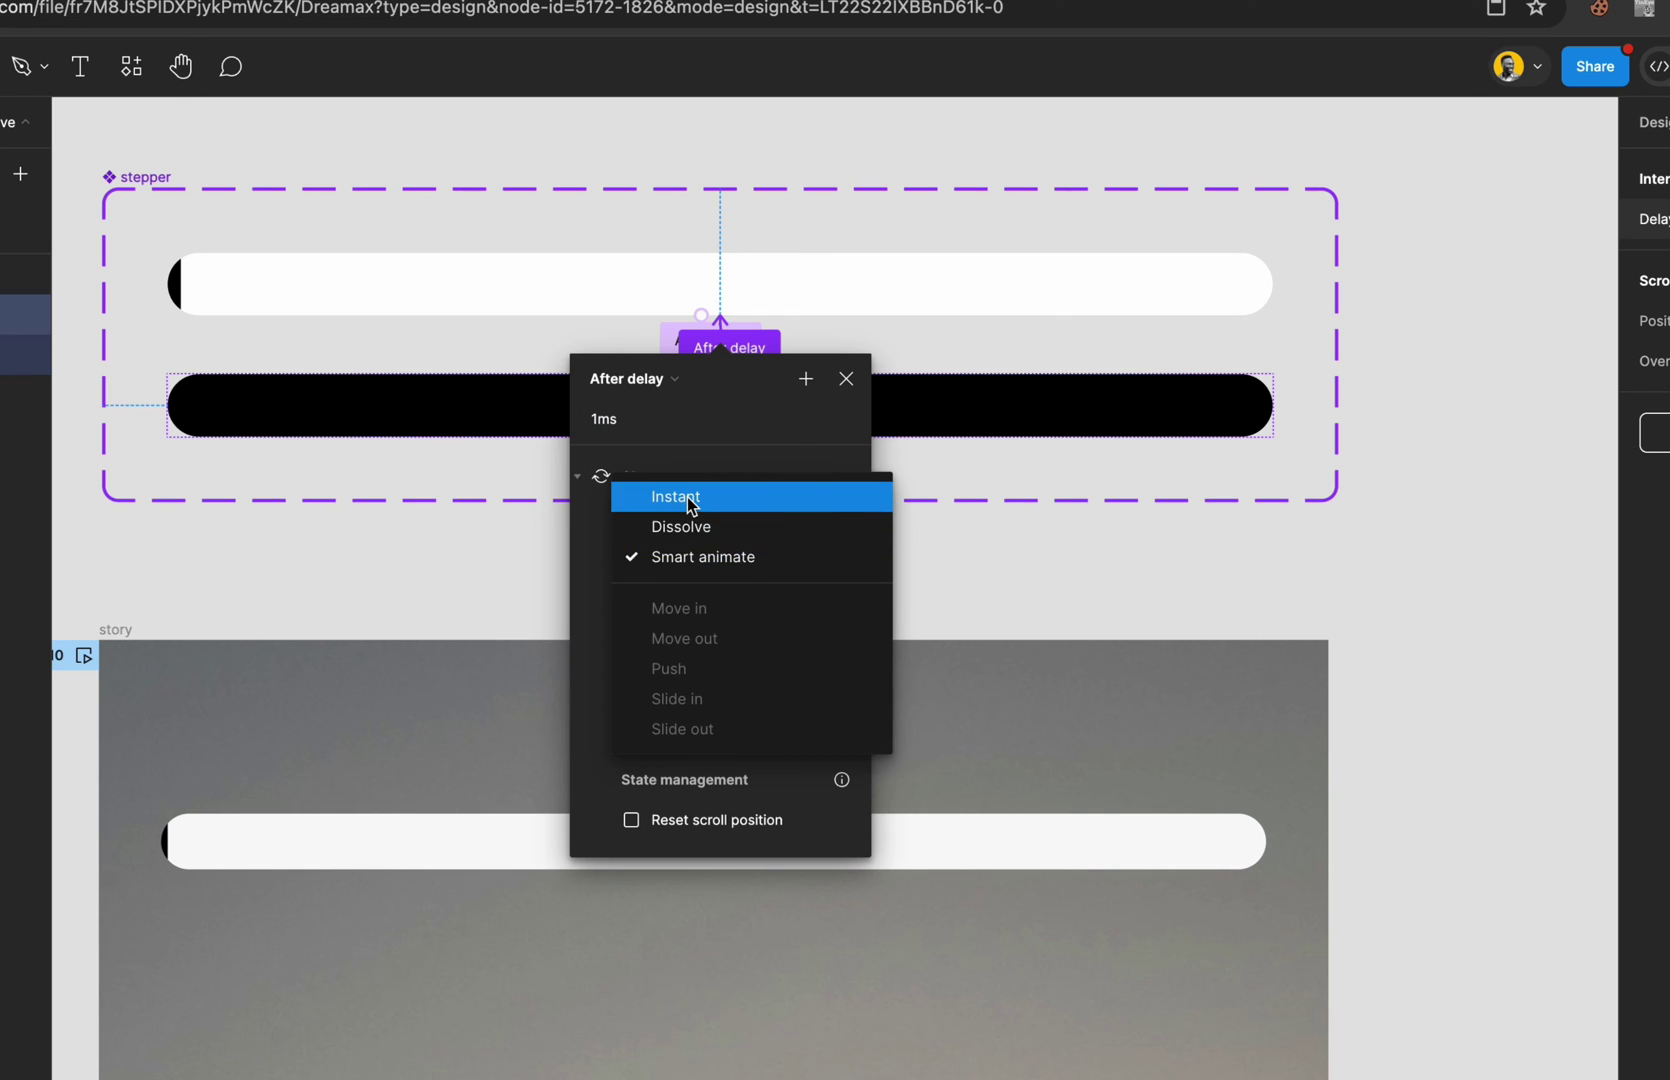
left_click(688, 500)
left_click(1066, 585)
- Connect the mountain story variant to the desert variant with a prototype interaction
scroll(705, 547, "right", 5)
scroll(705, 547, "down", 6, "ctrl")
scroll(709, 567, "down", 5)
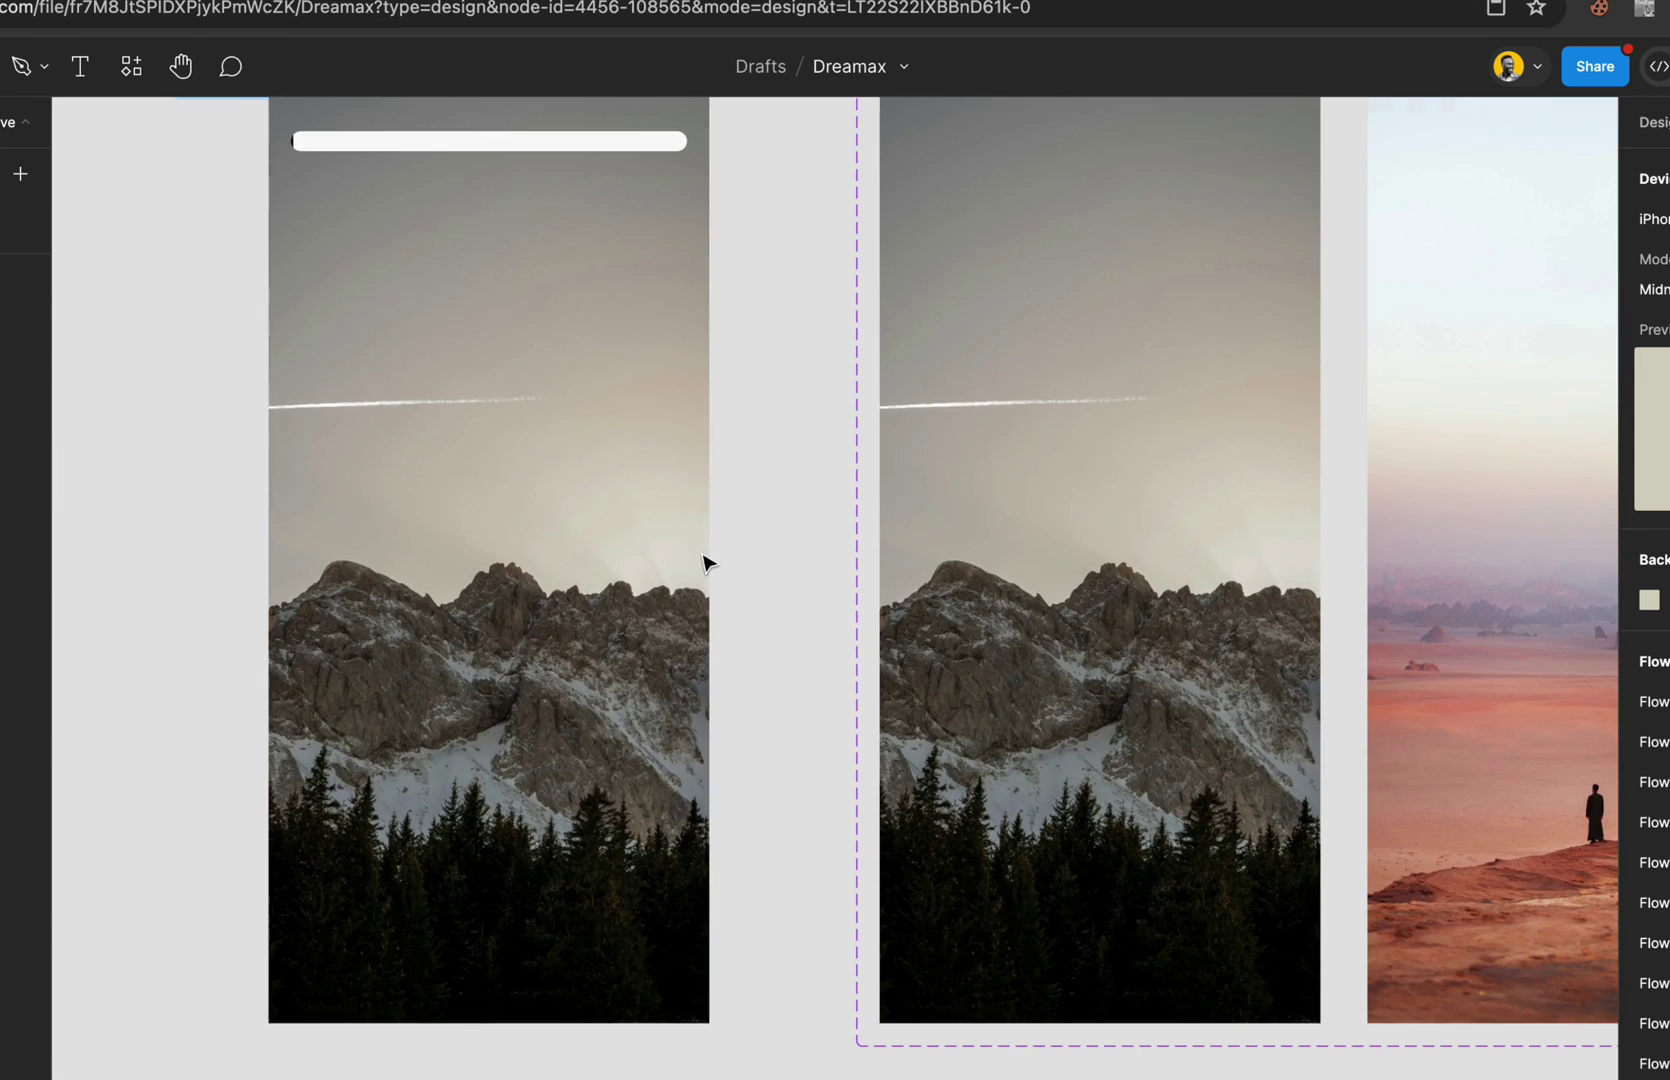
scroll(809, 544, "right", 5)
scroll(716, 462, "up", 3)
scroll(716, 462, "down", 3)
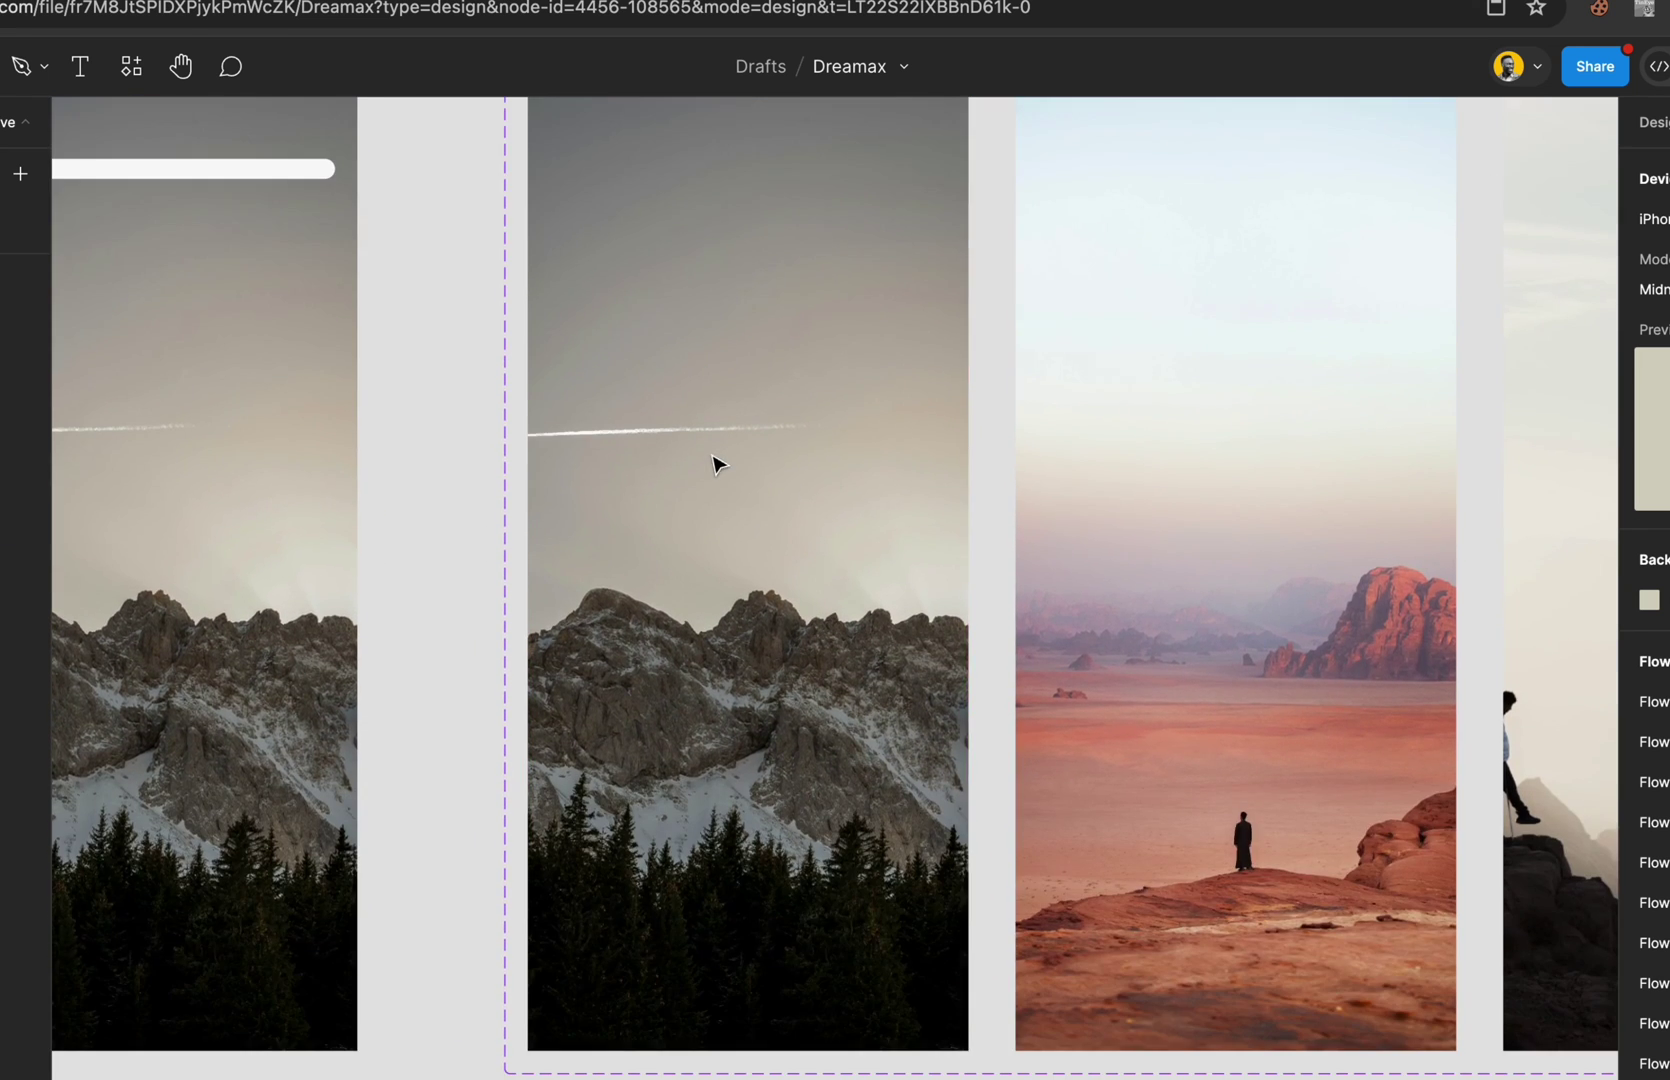
scroll(716, 463, "right", 5)
scroll(716, 463, "up", 1)
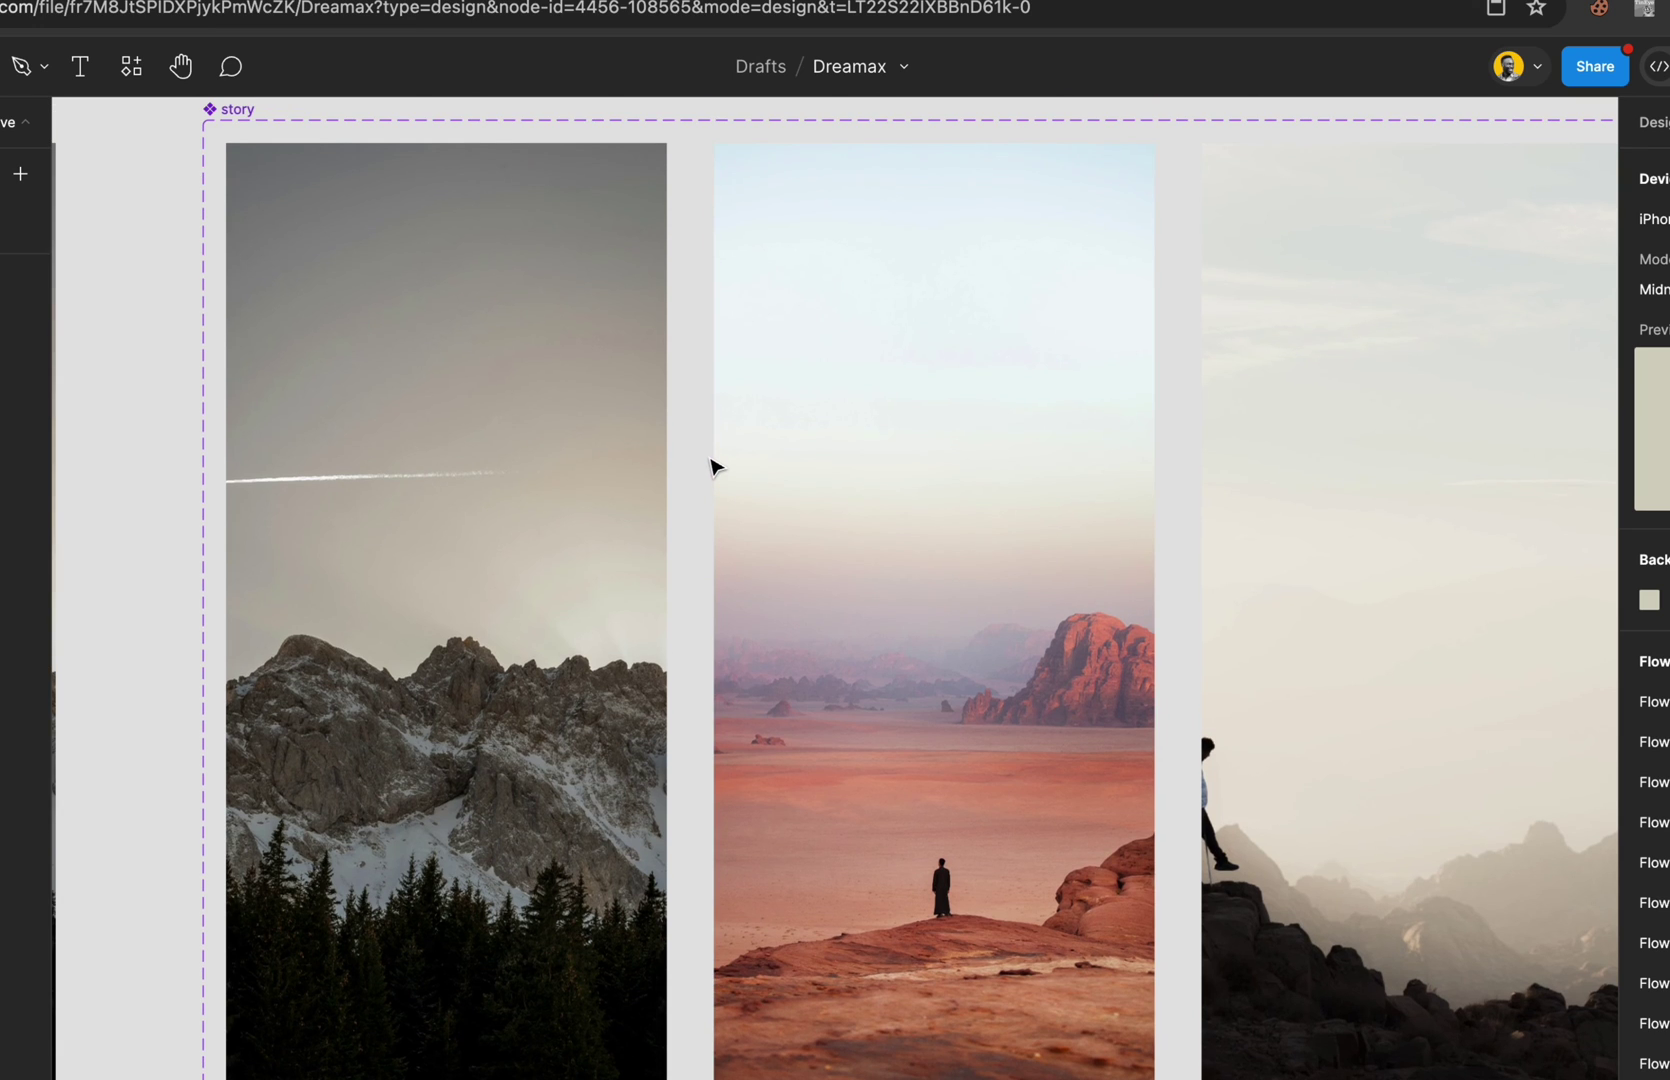
left_click(505, 340)
left_click_drag(668, 621, 858, 650)
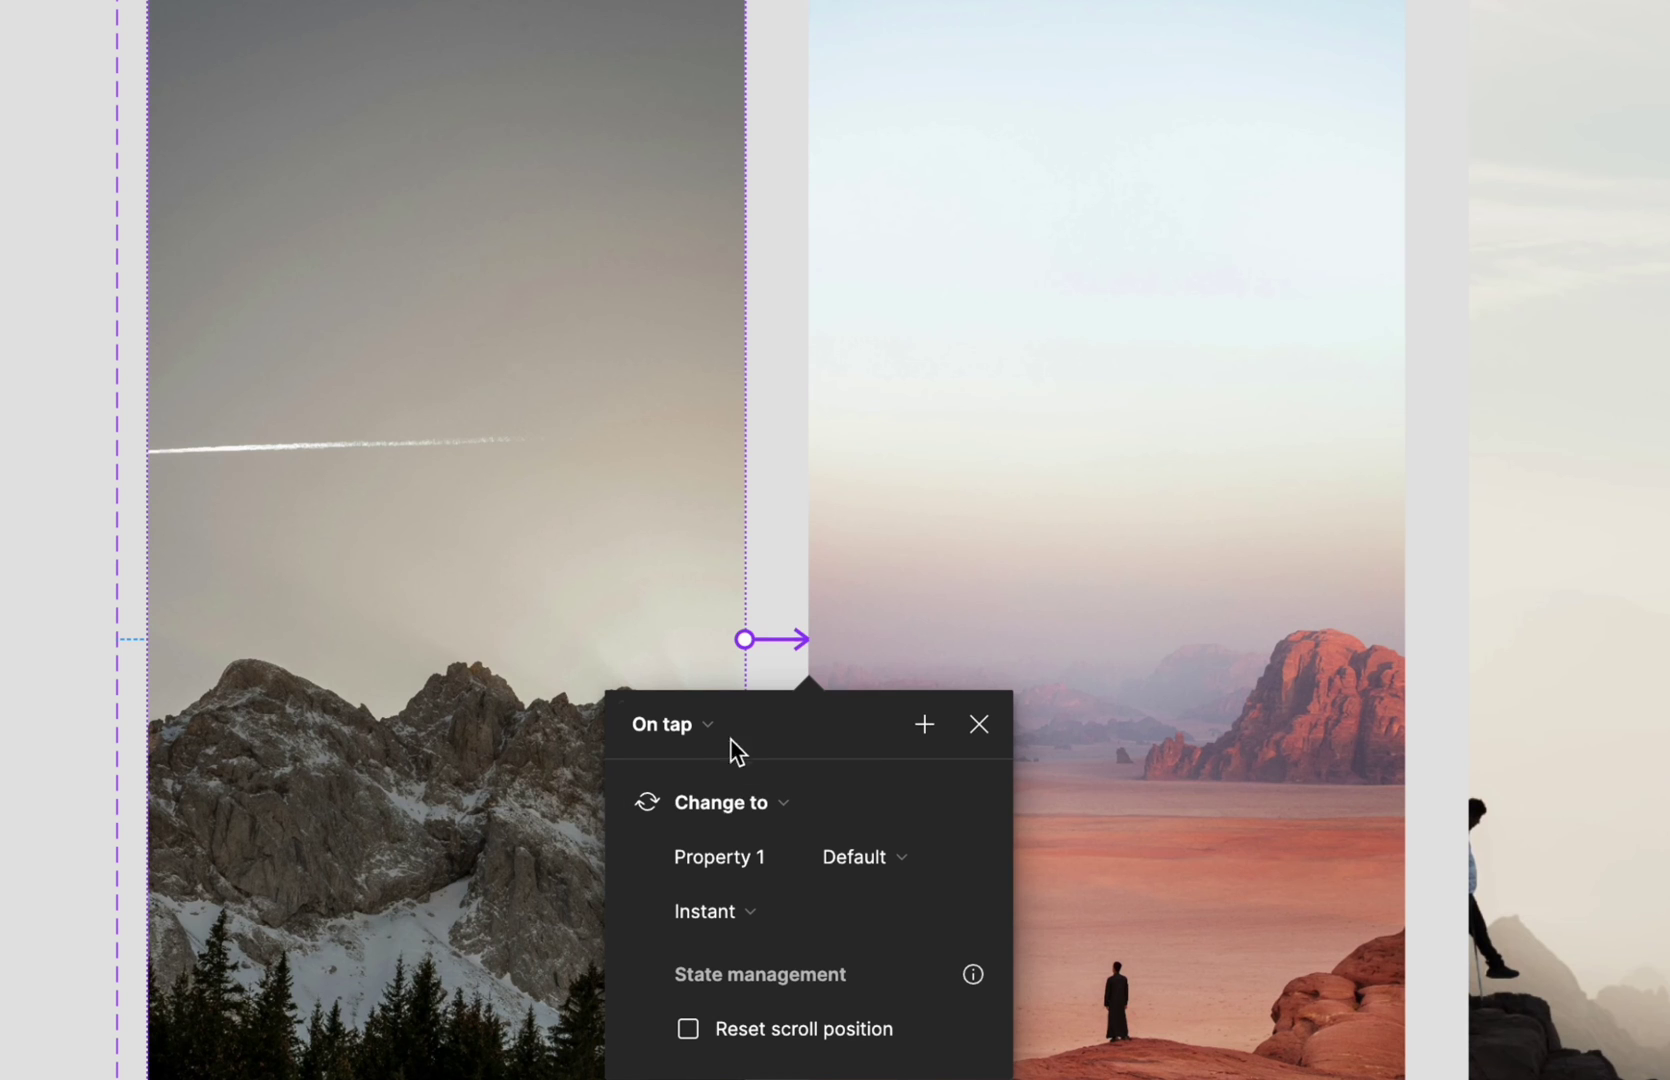
left_click_drag(709, 685, 494, 334)
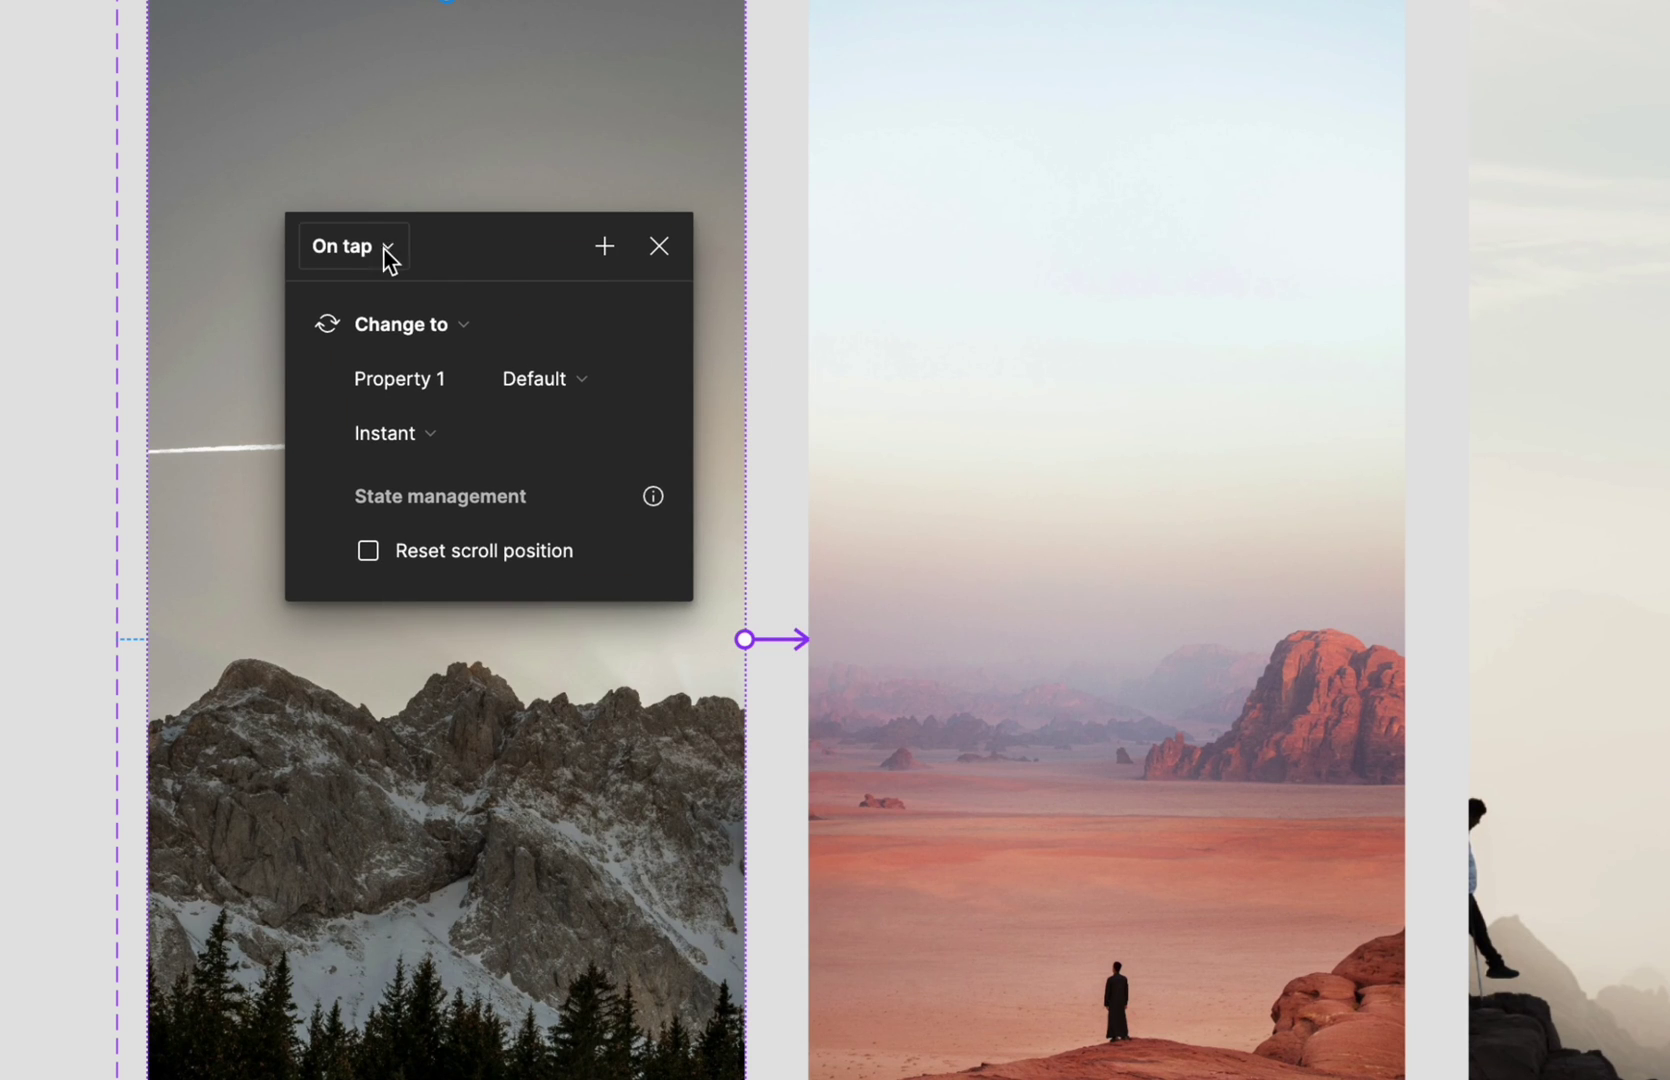
- Make the mountain variant's interaction trigger after a delay of 2000 ms
left_click(350, 252)
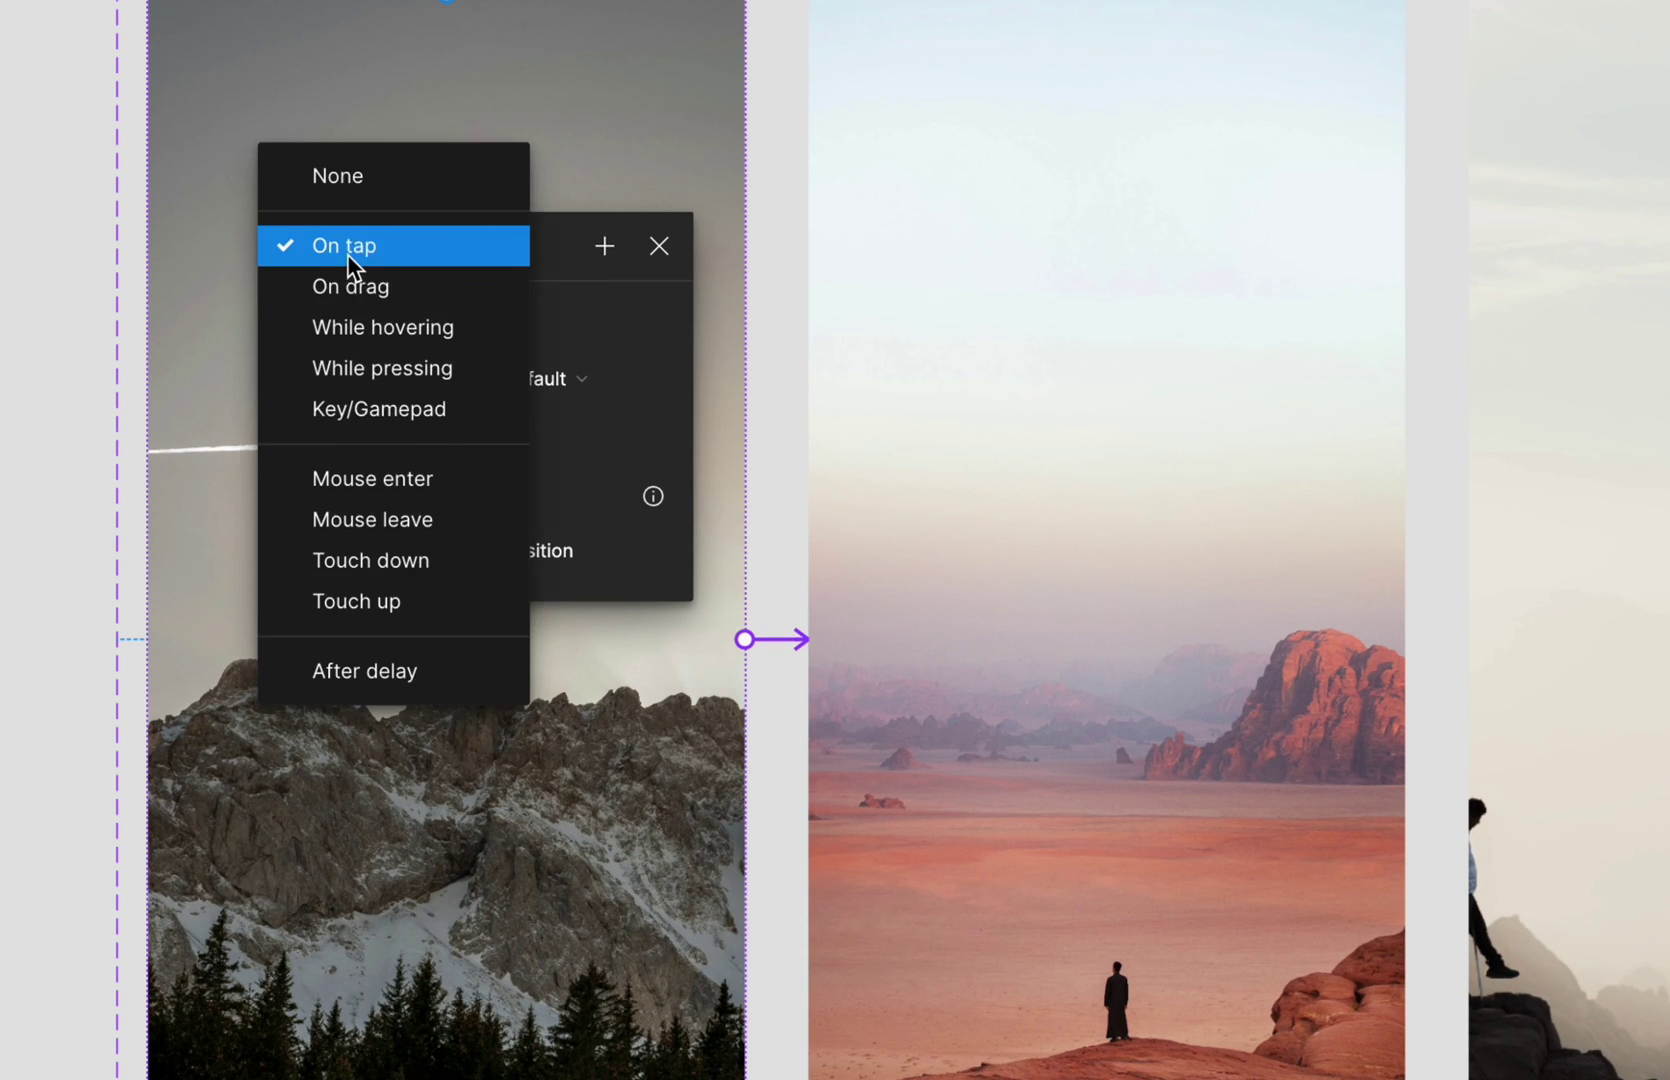
left_click(378, 671)
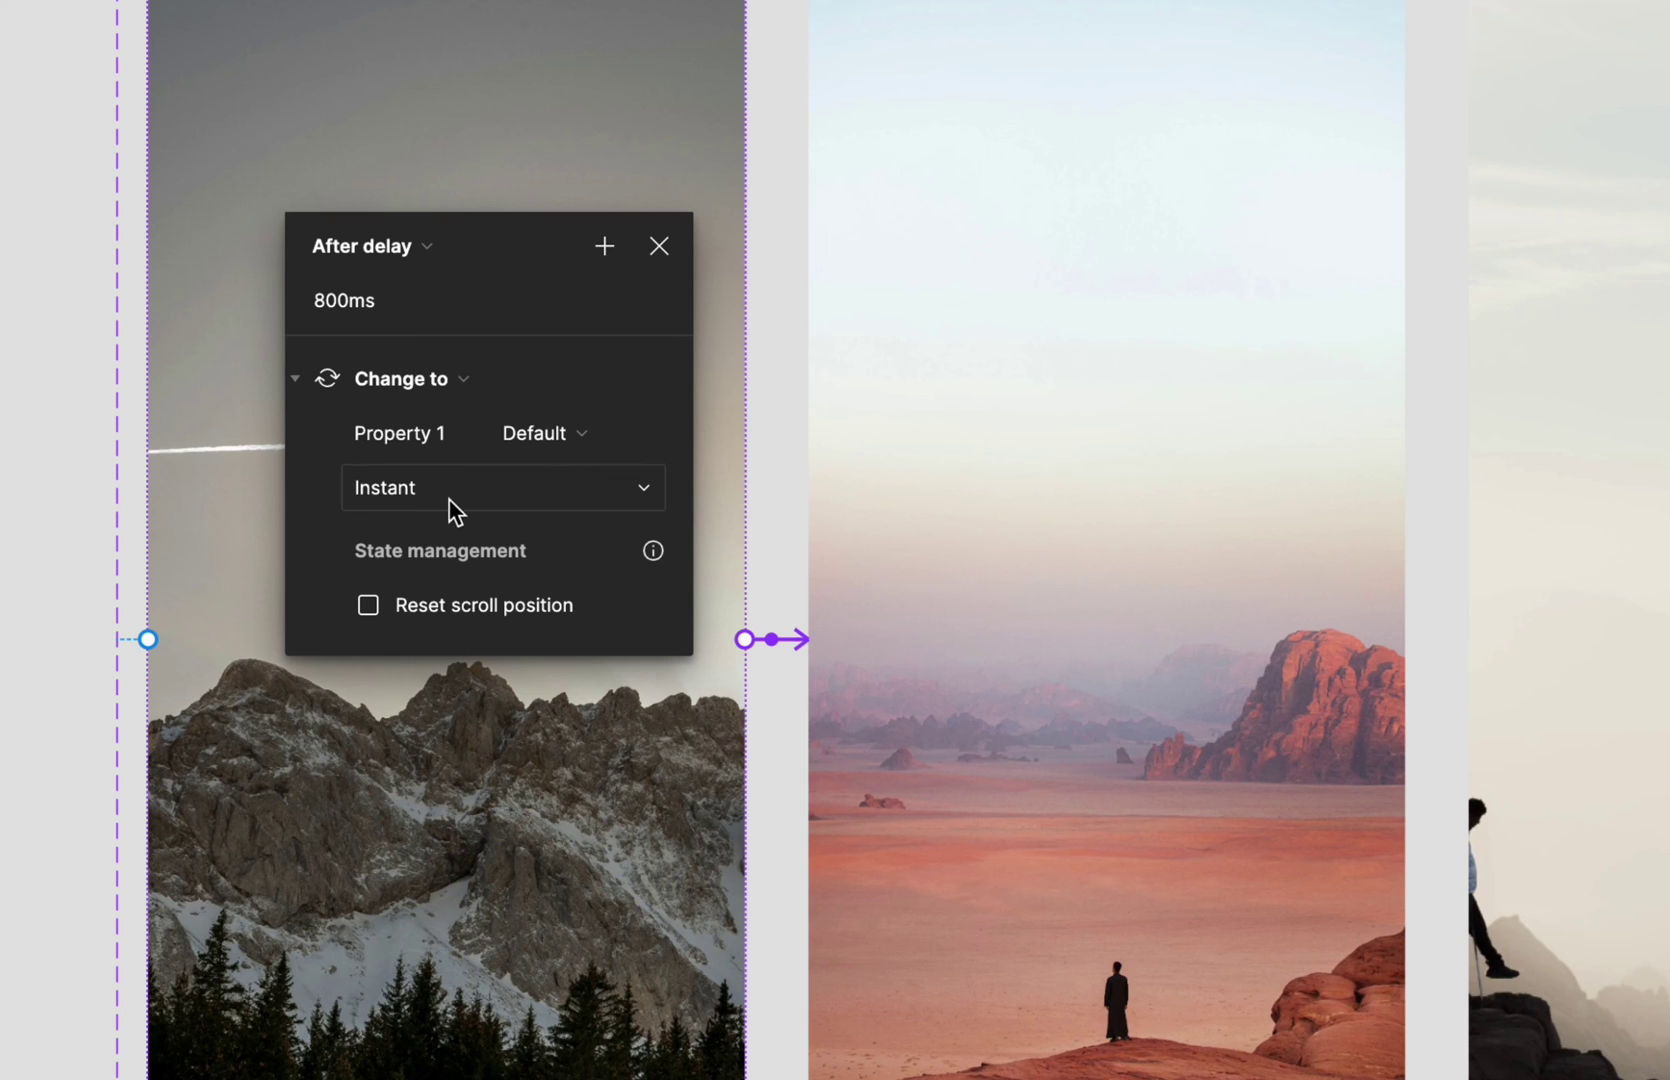
left_click(350, 307)
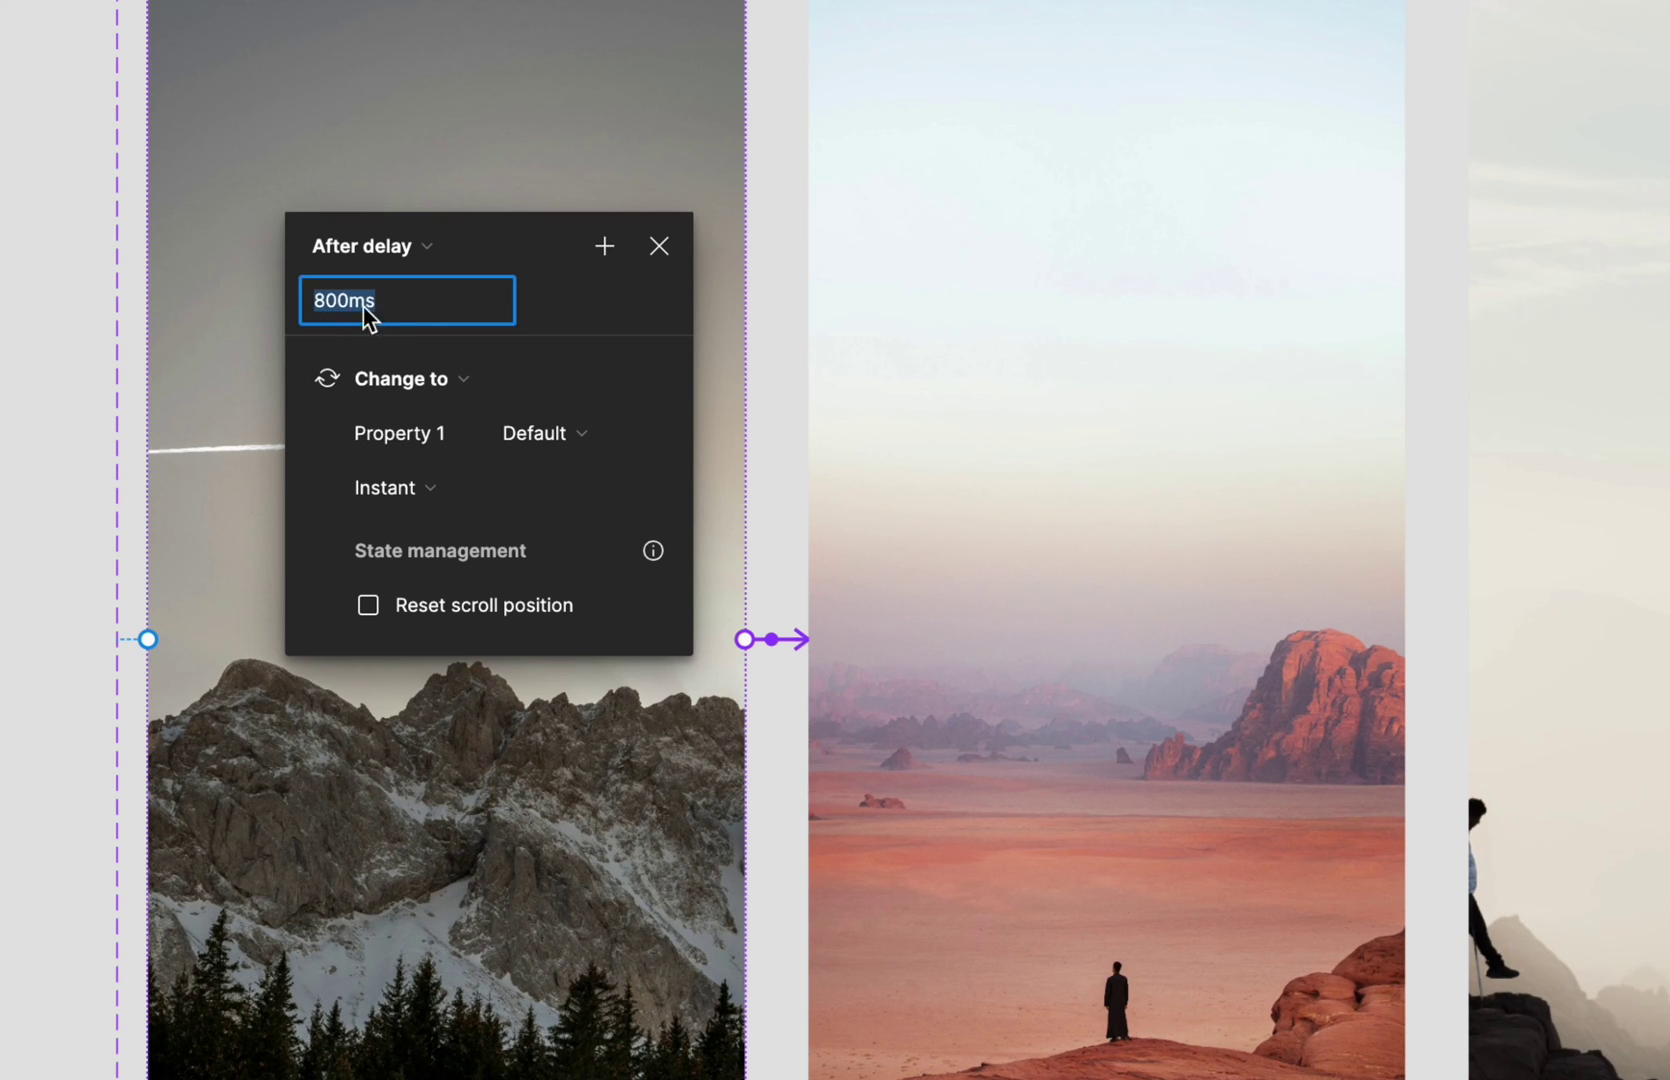
type("2000")
key("Return")
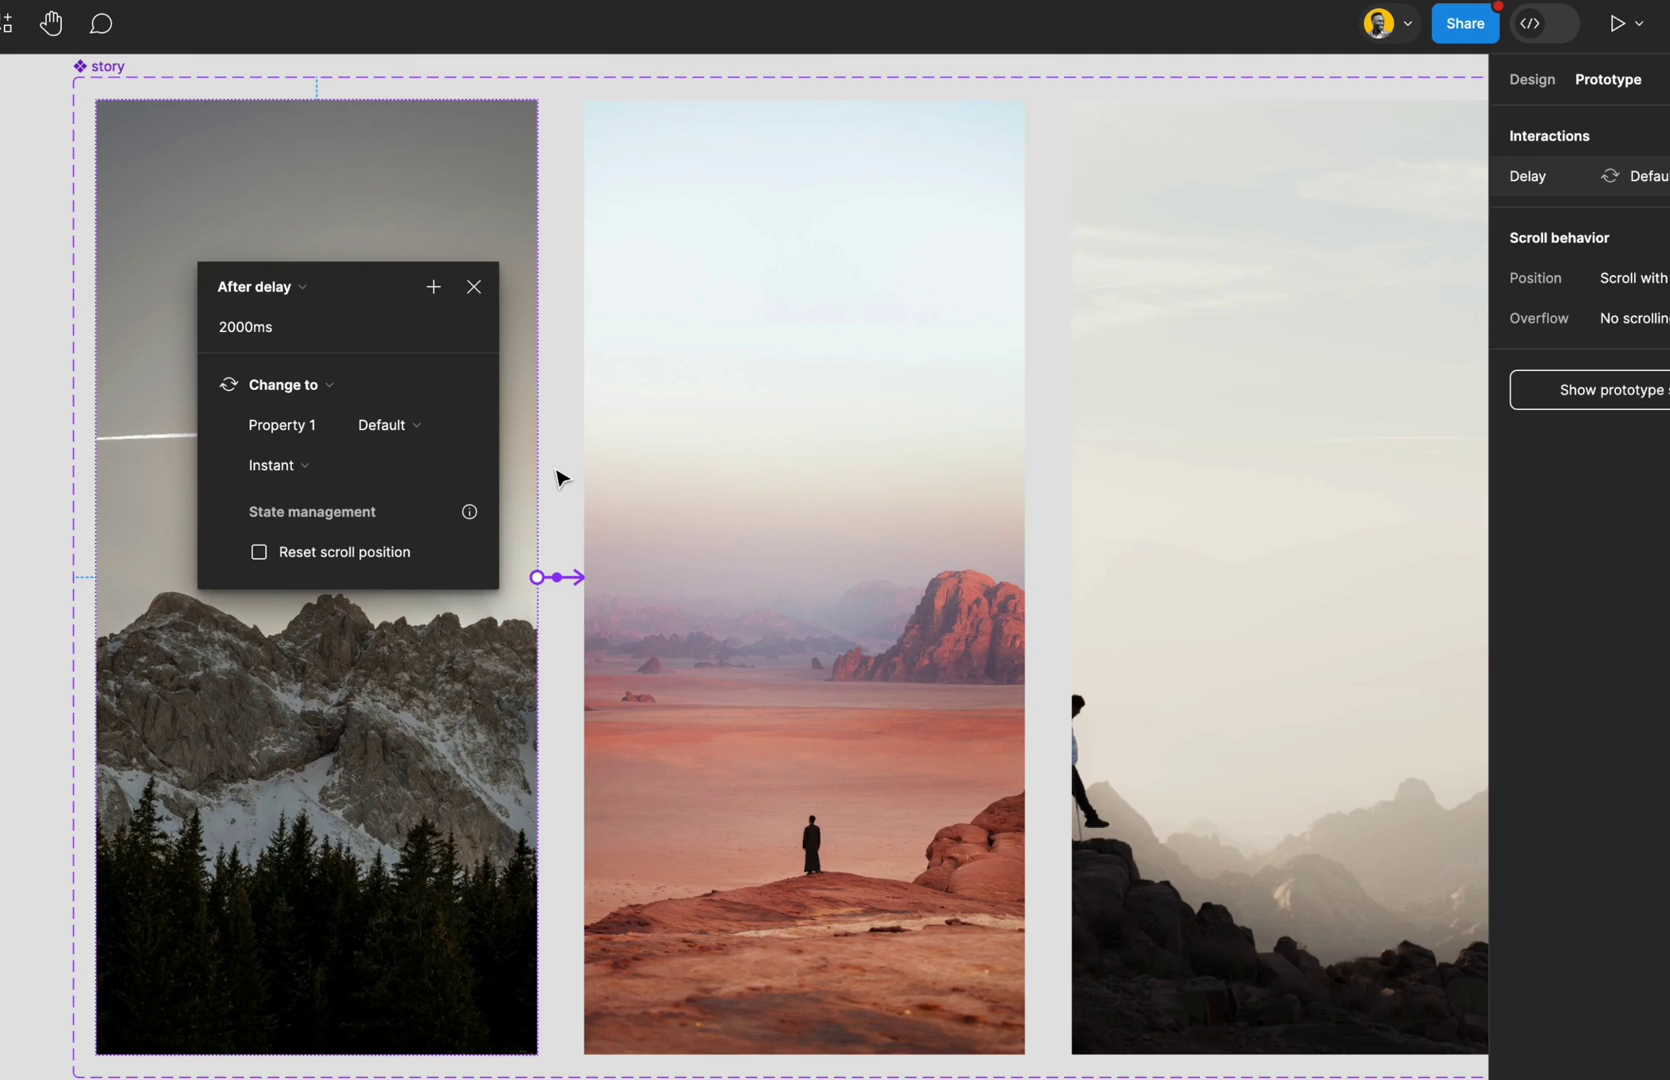
- Connect the desert story variant to the misty rocks variant, triggering the change after a delay of 2000 ms
left_click(790, 465)
scroll(822, 494, "right", 5)
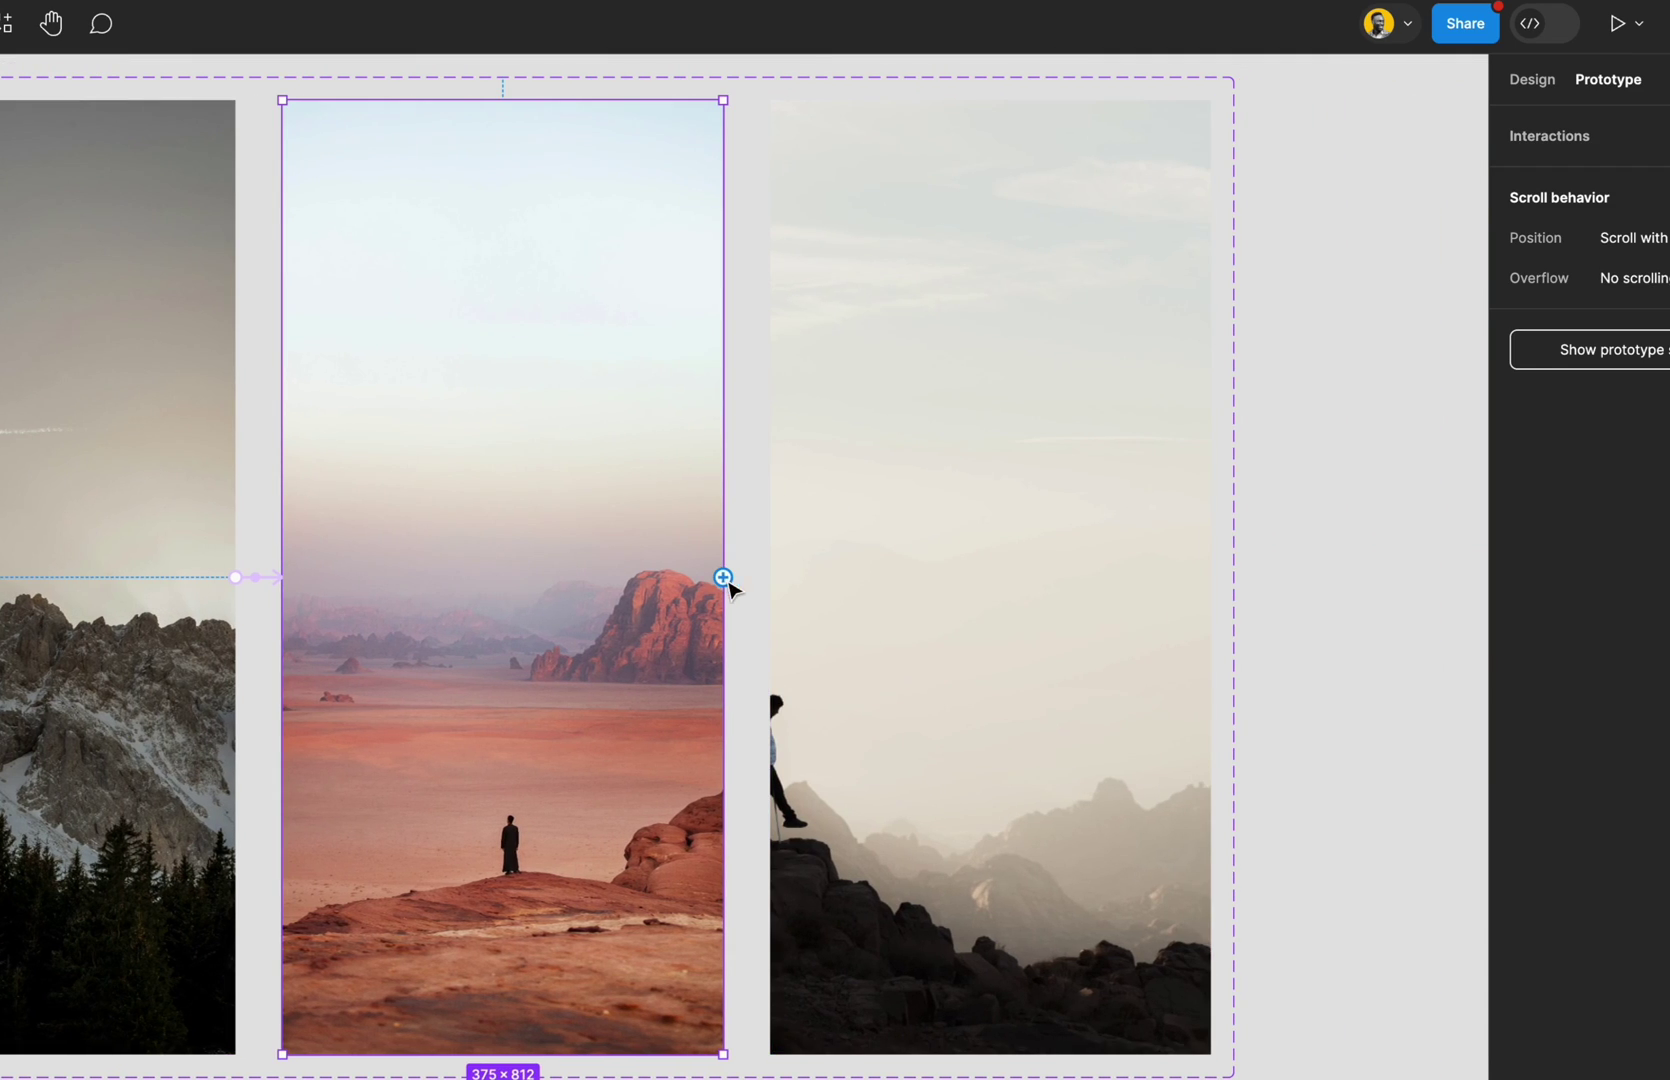
left_click_drag(723, 577, 882, 598)
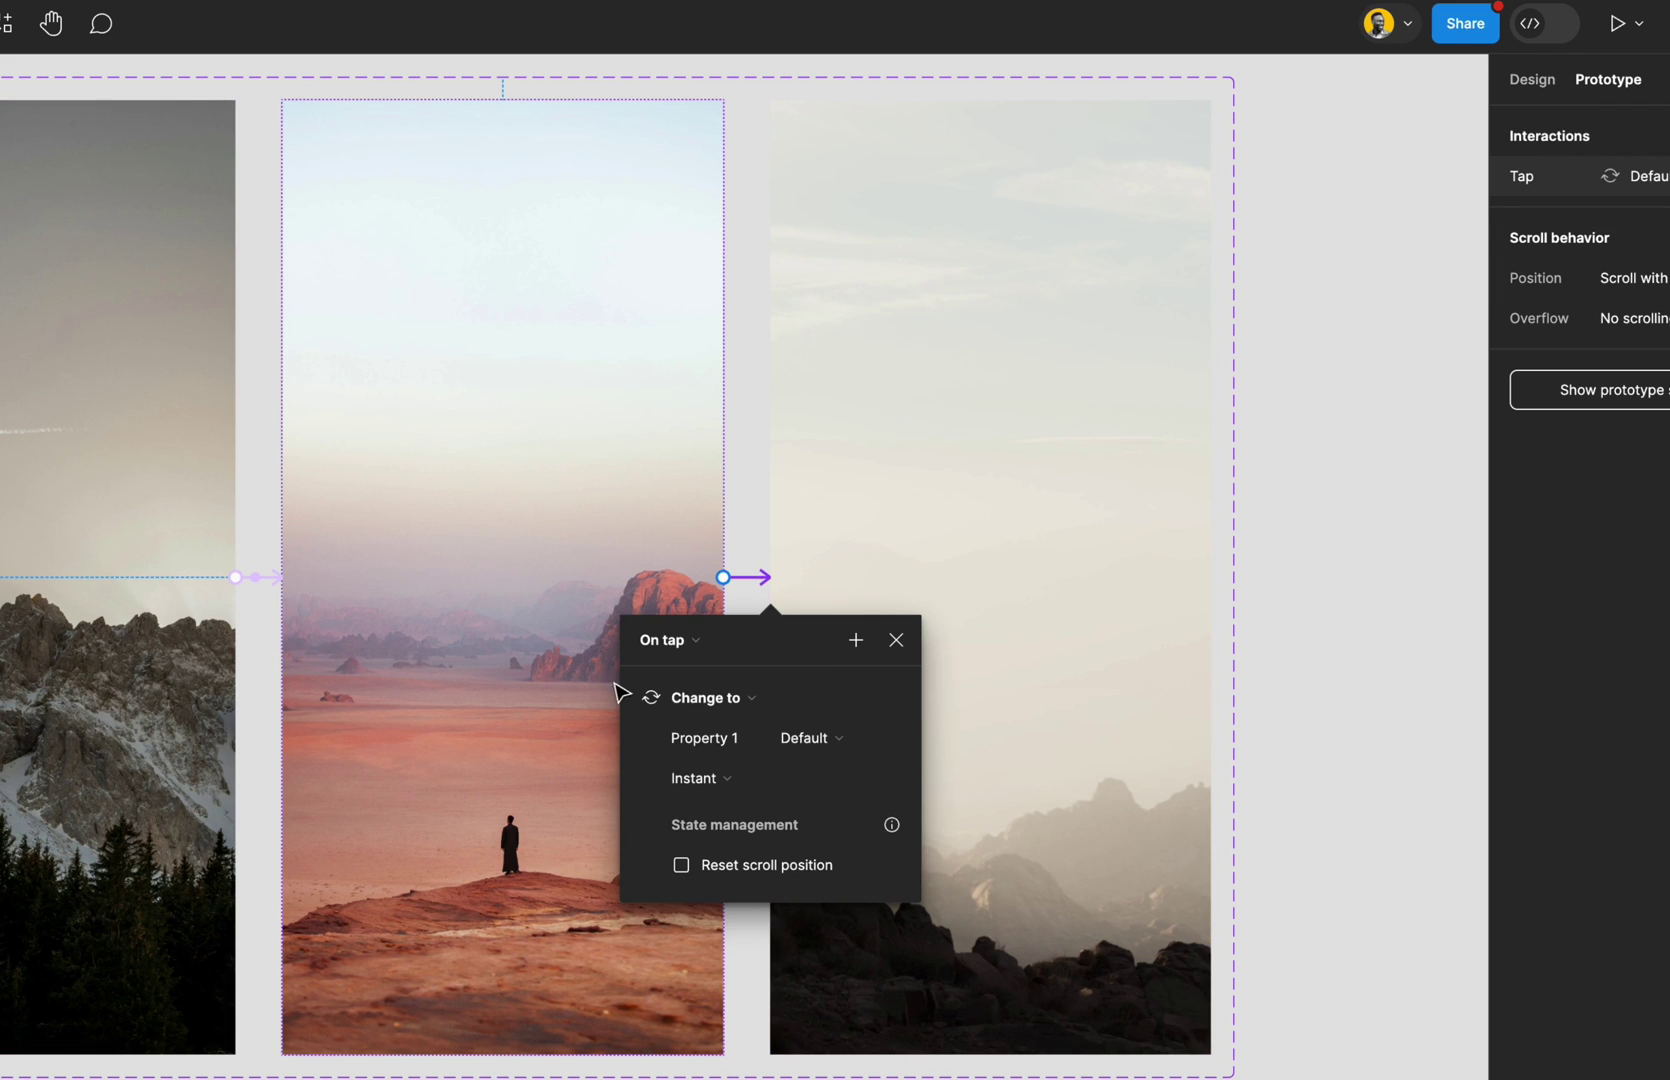
left_click(667, 647)
left_click(685, 954)
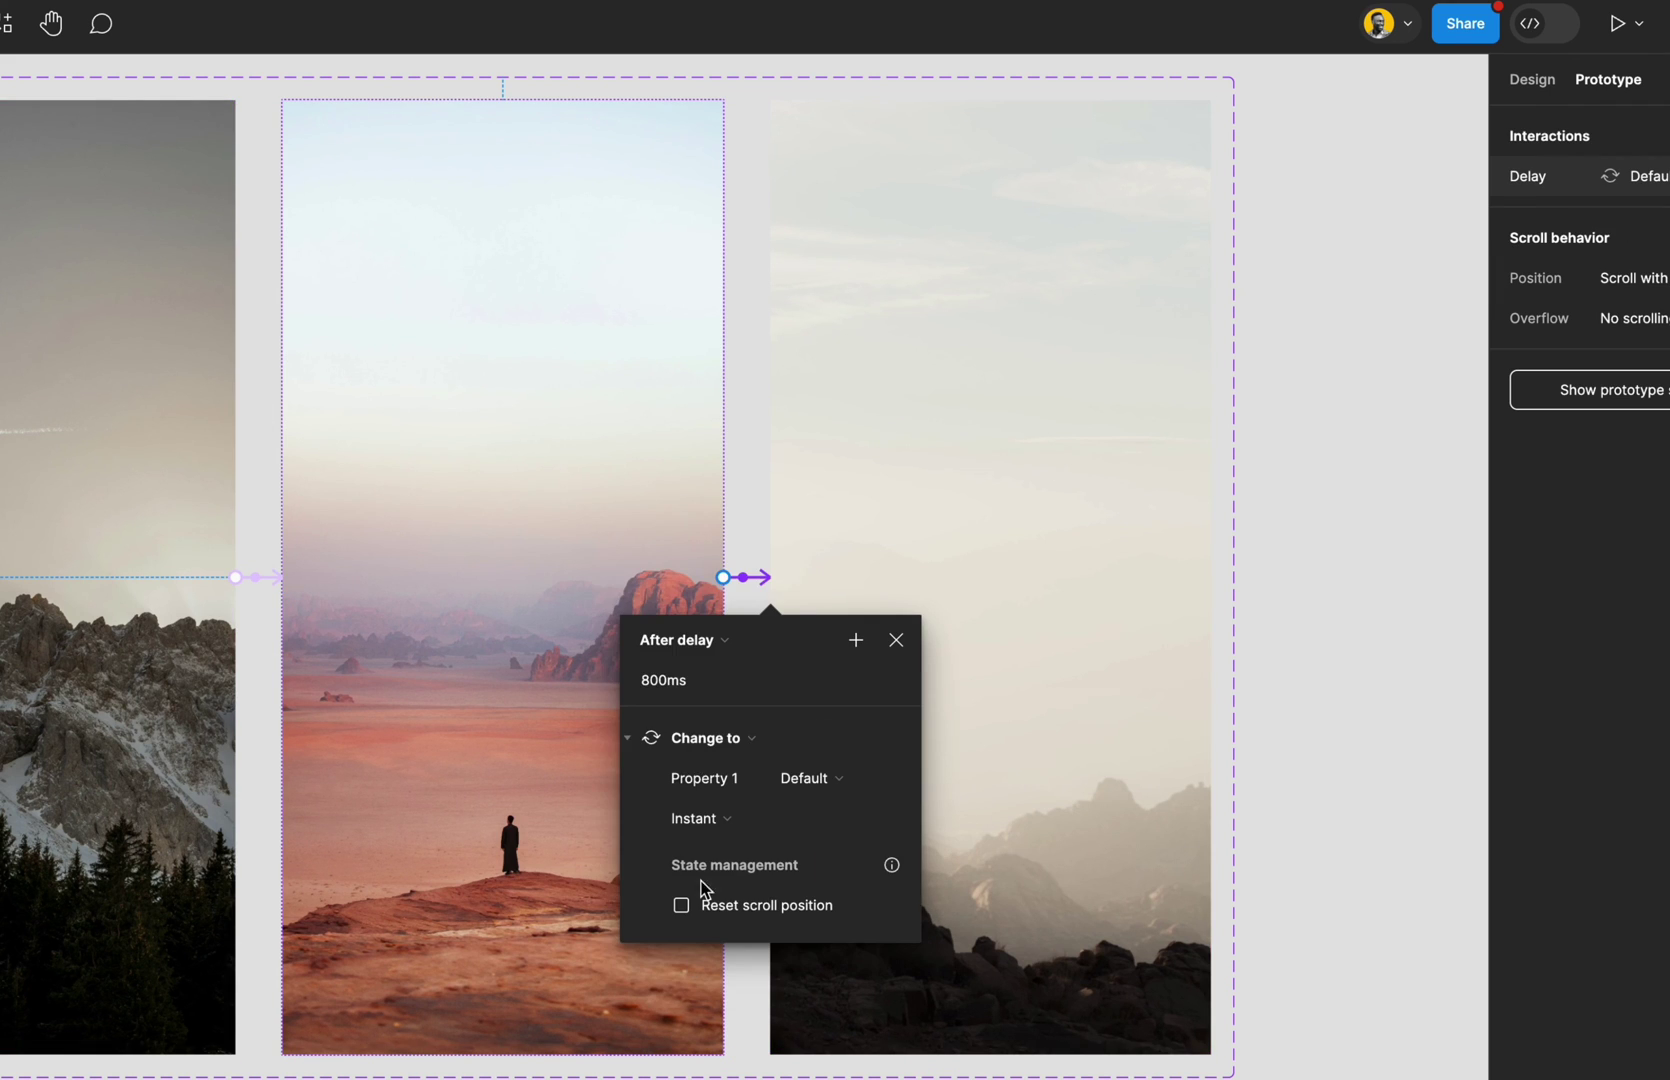
left_click(676, 683)
type("2000")
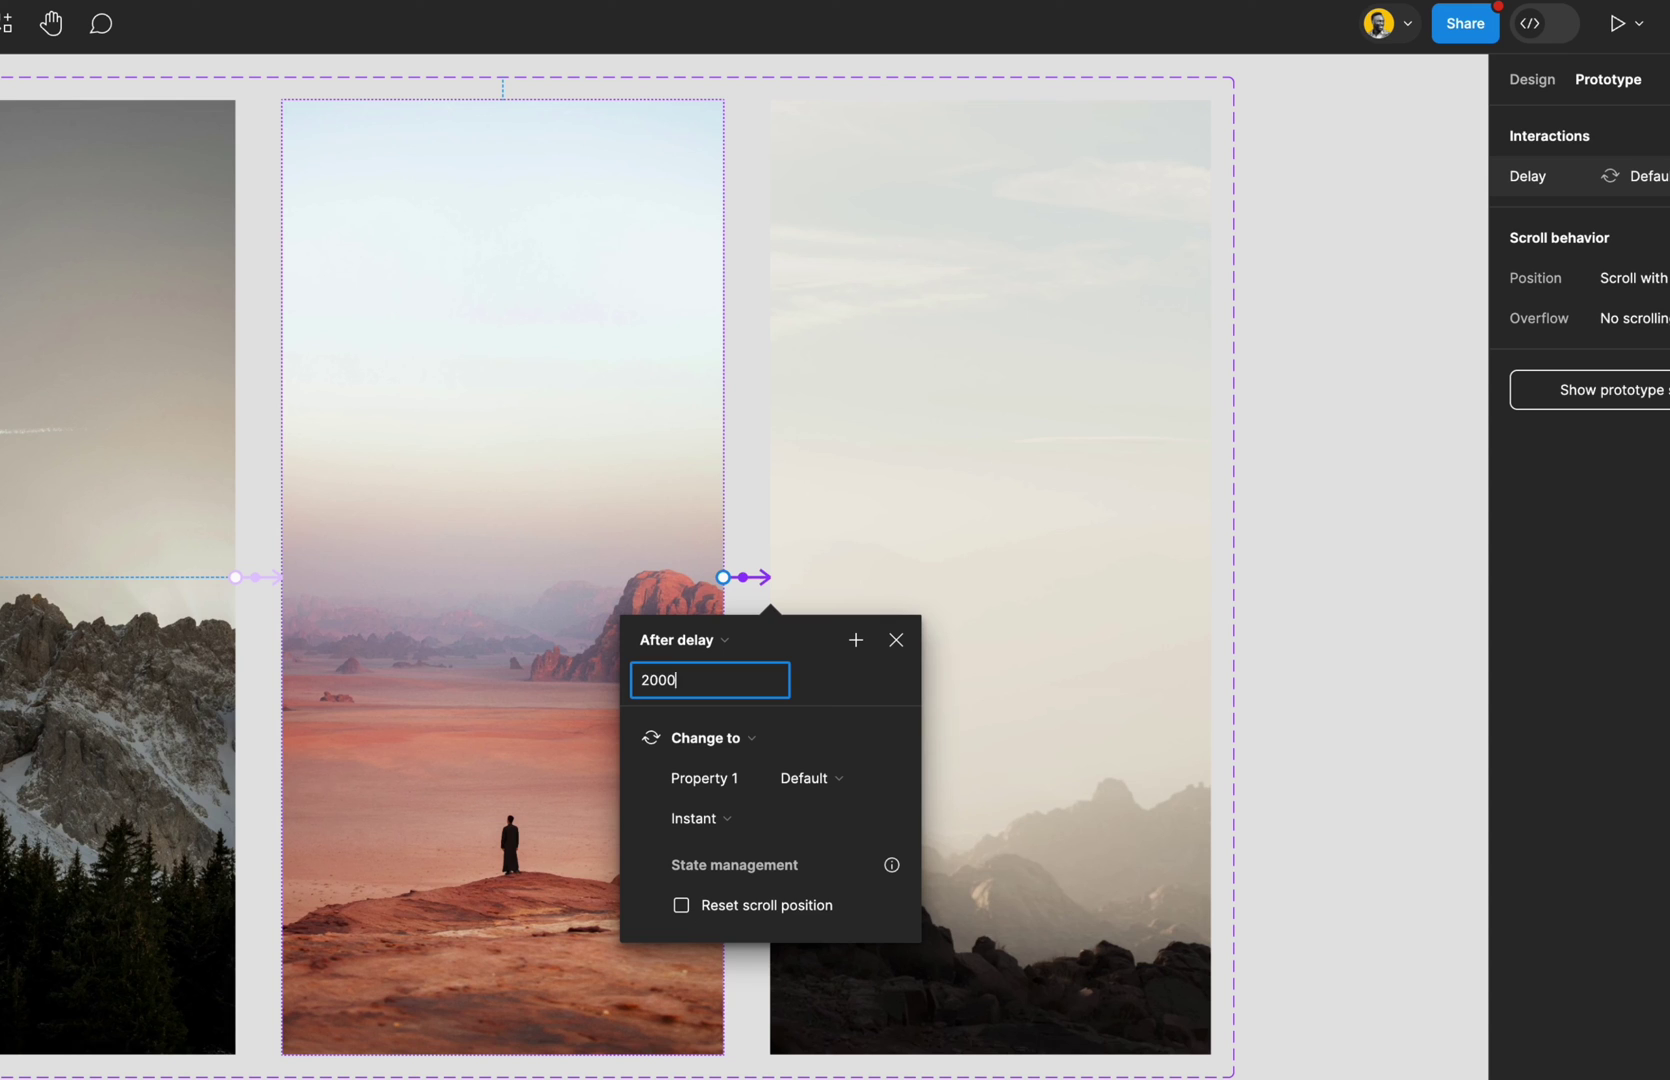
key("Return")
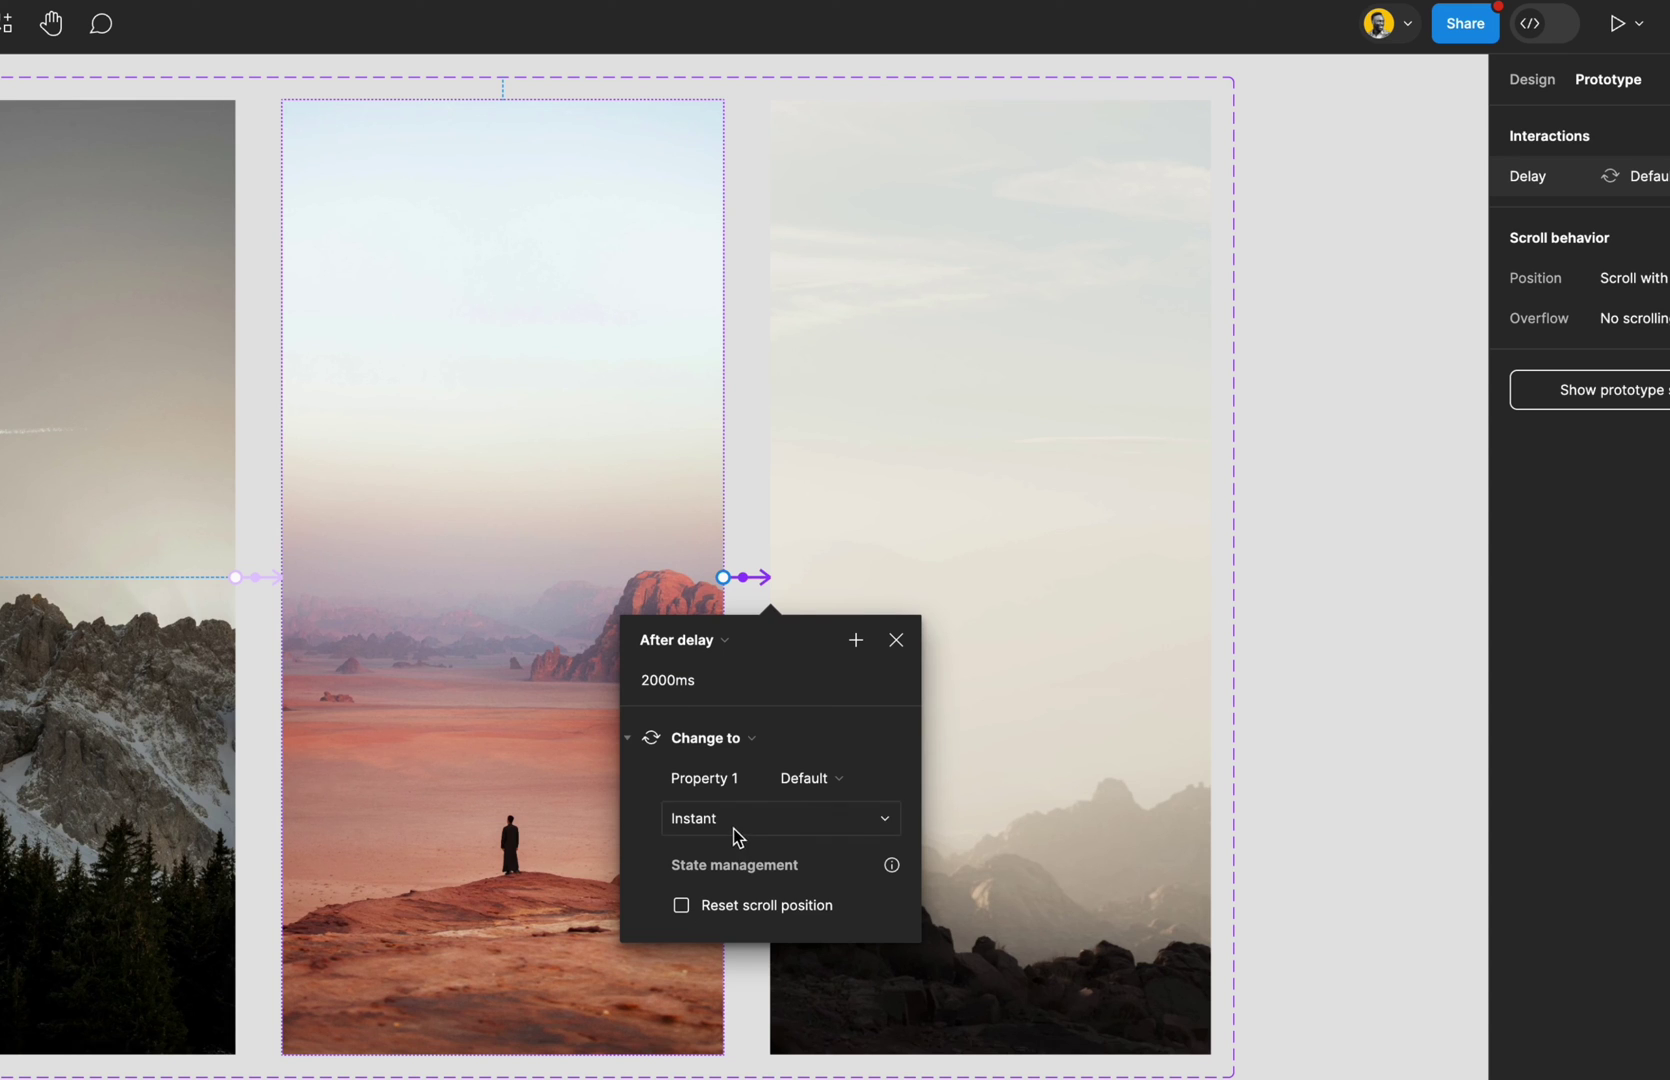
- Connect the misty rocks variant back to the mountain variant, triggering the change after a delay of 2000 ms
left_click(887, 446)
left_click_drag(770, 596, 119, 555)
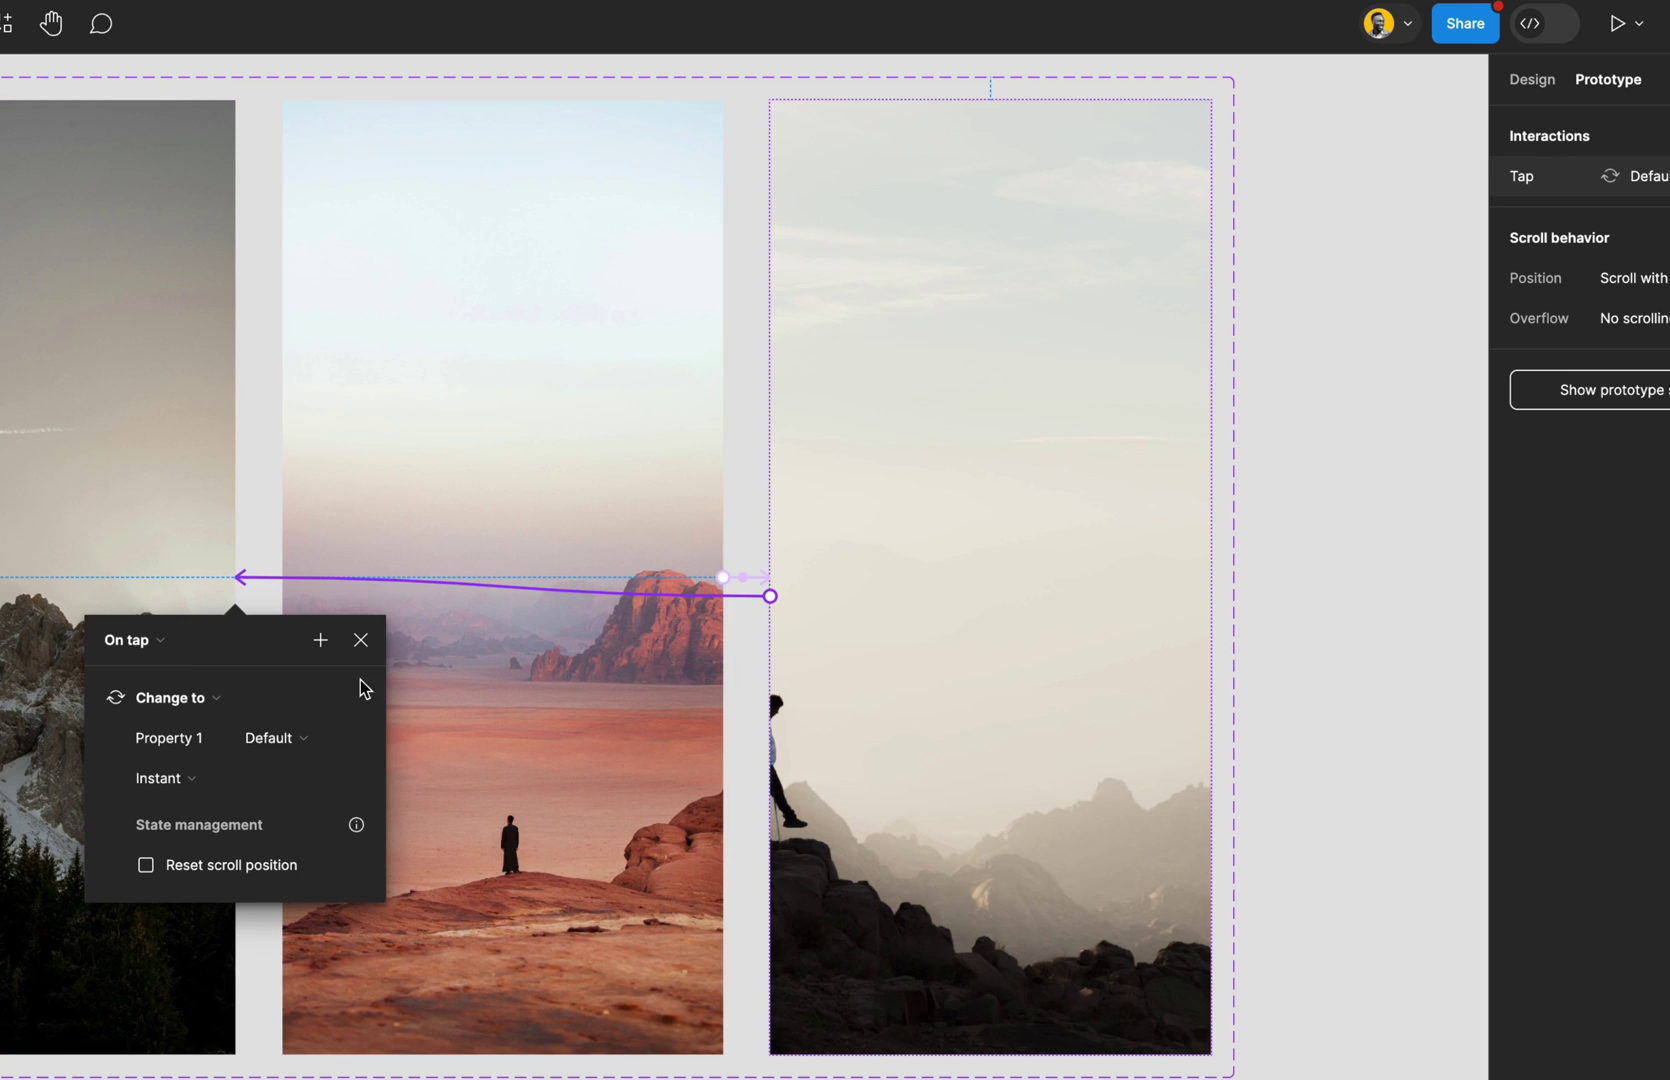
left_click(146, 645)
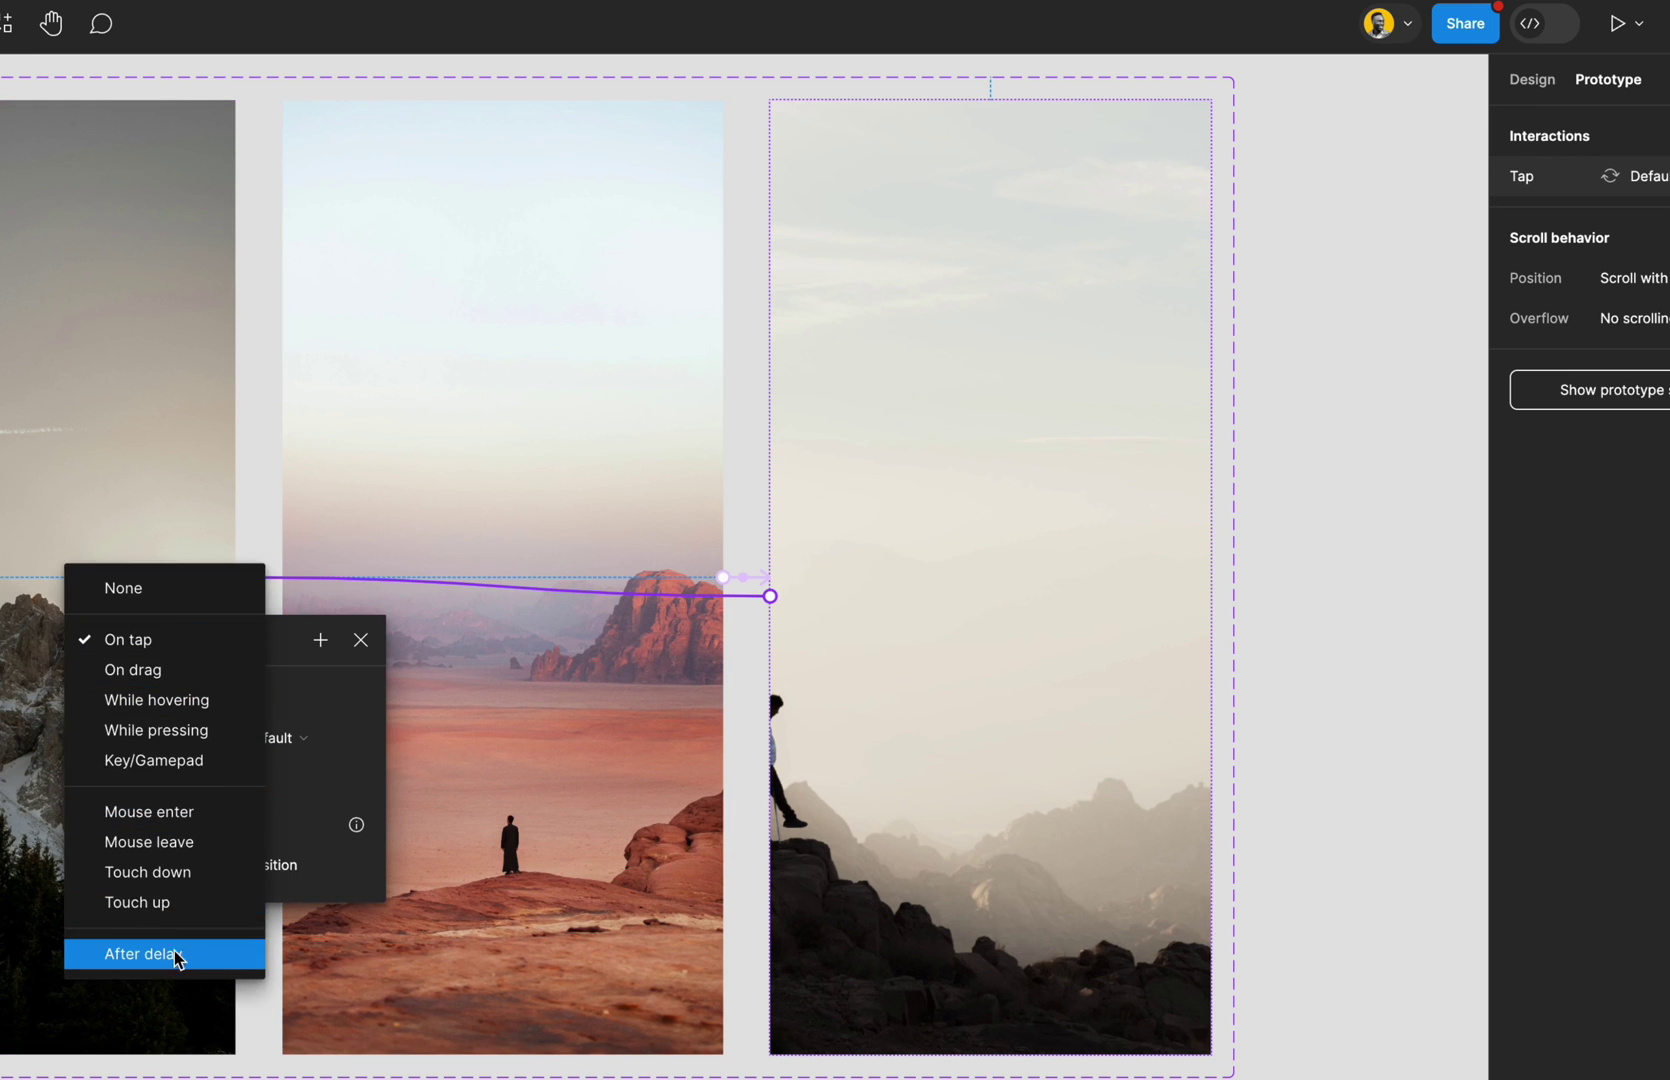
left_click(175, 962)
left_click(139, 688)
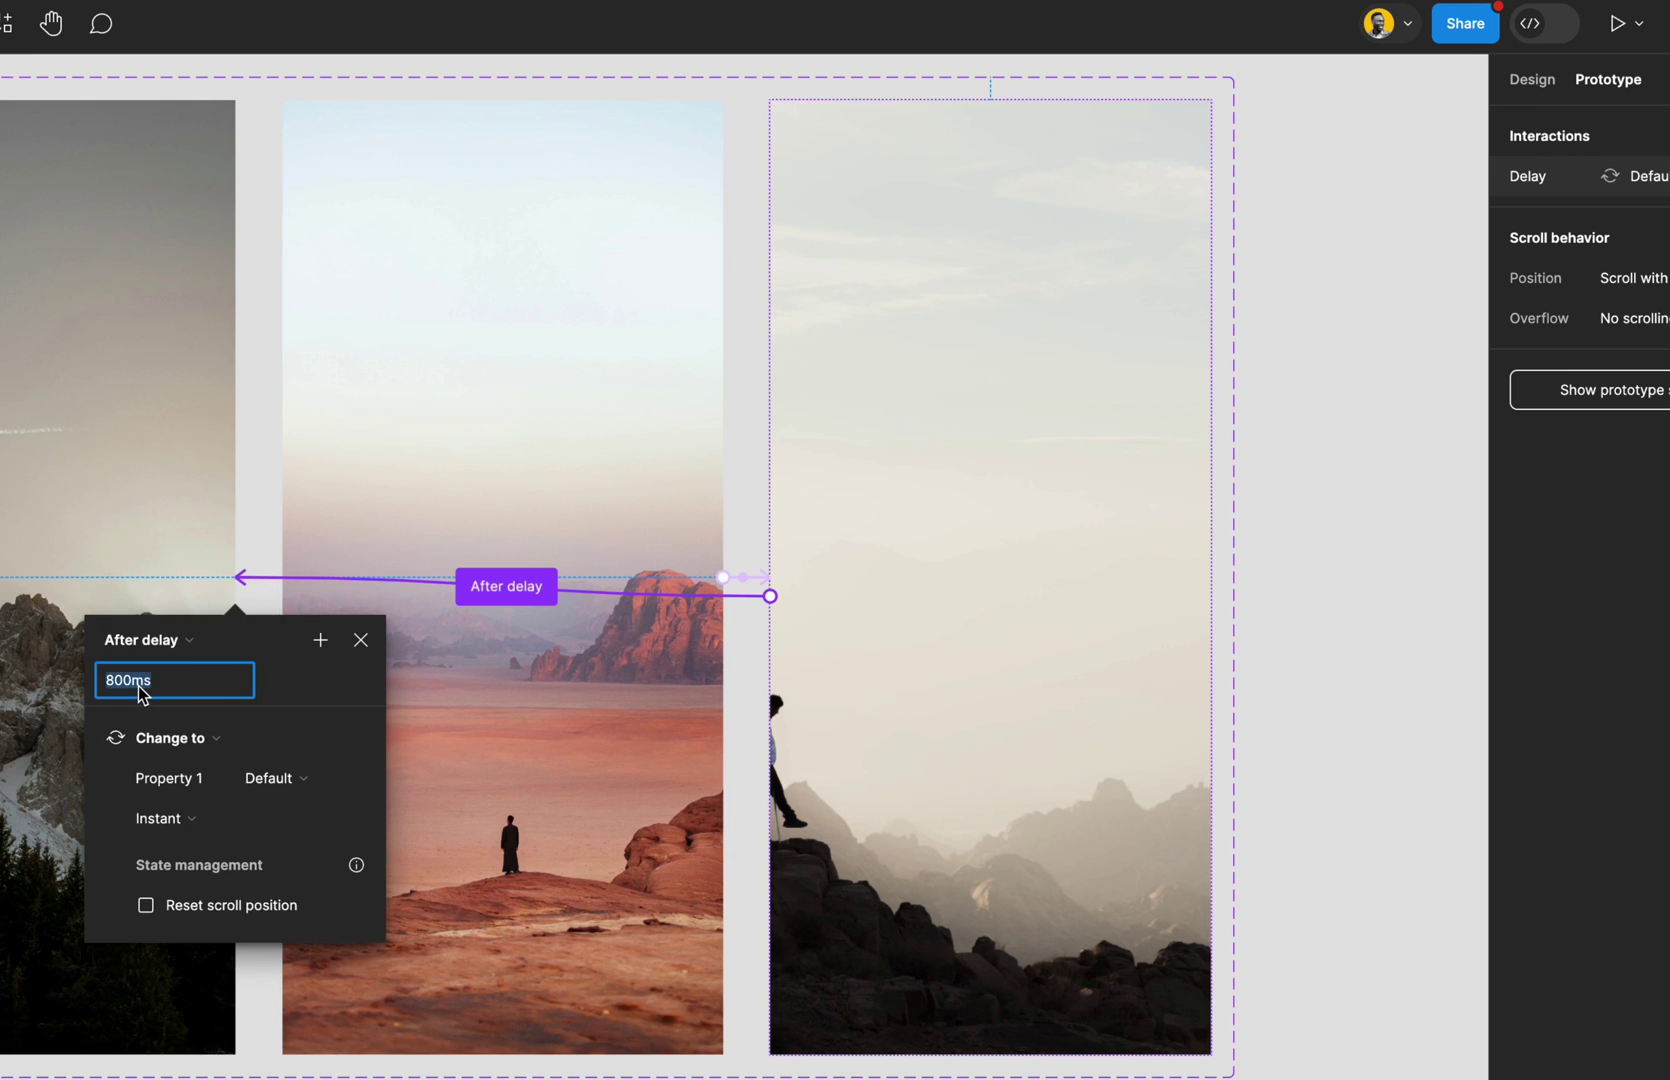
type("2000")
key("Return")
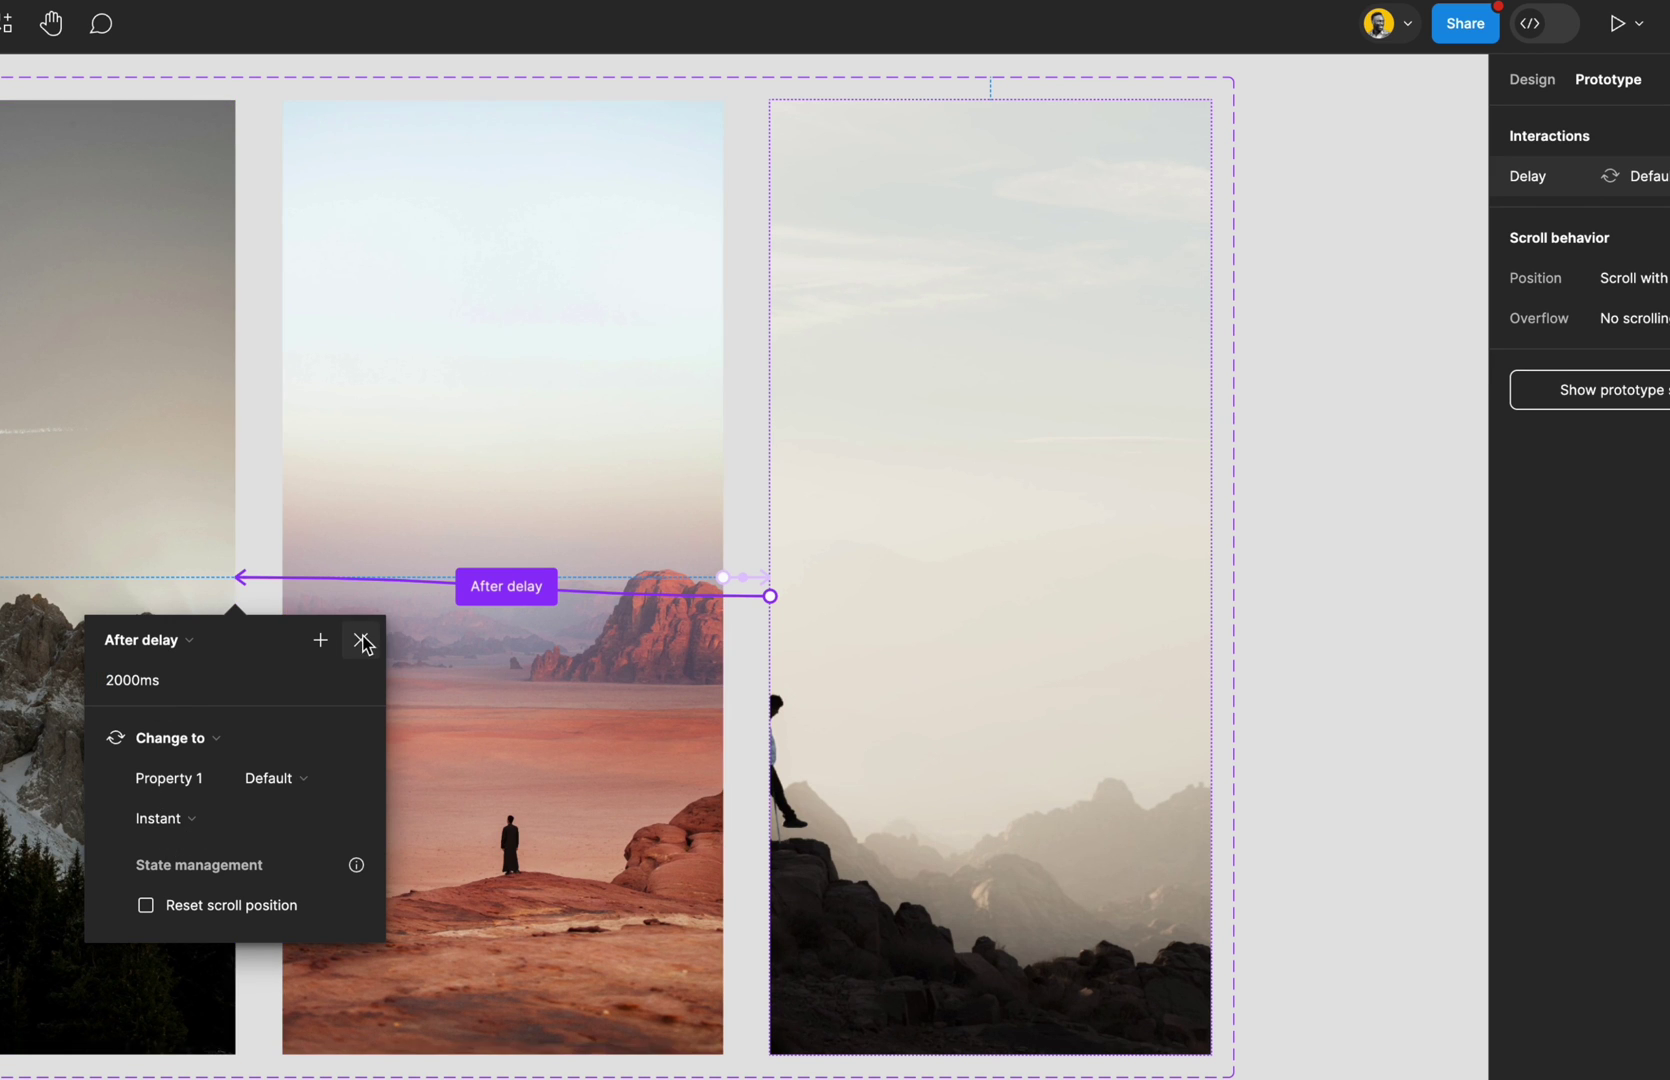
left_click(361, 640)
- Replace the mountain photo inside the story frame with an instance of the story component's mountain variant
scroll(802, 541, "left", 10)
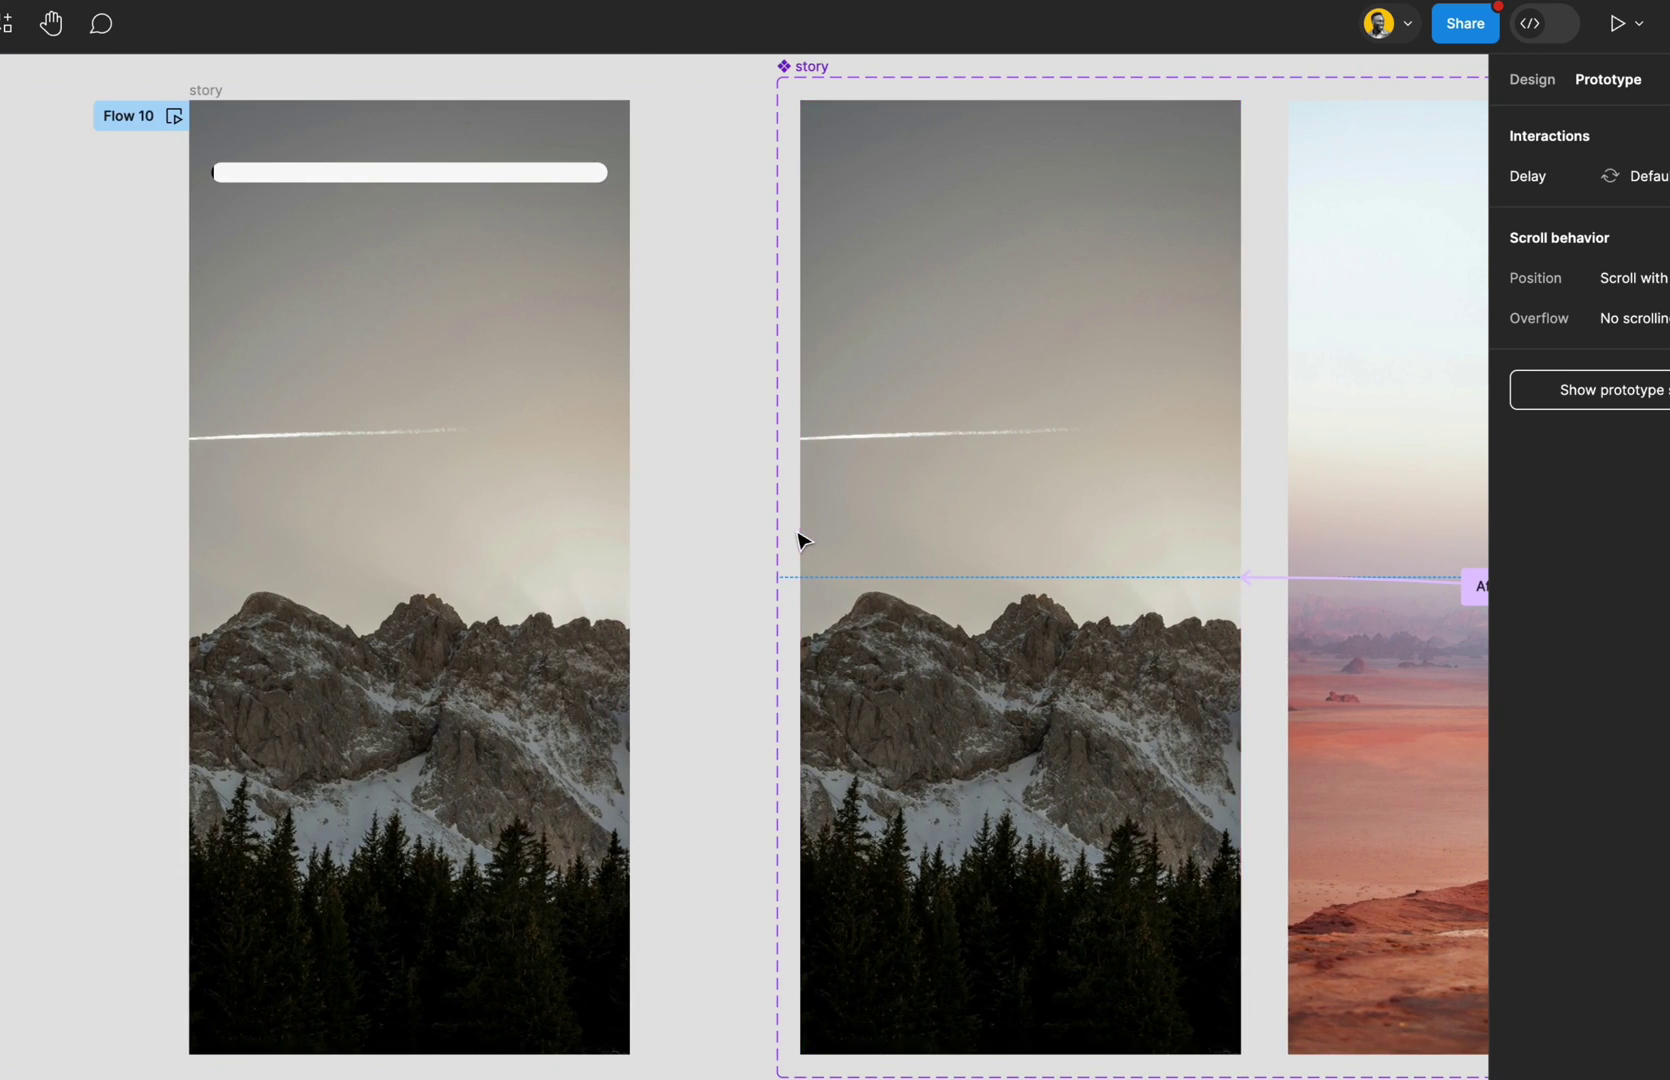
left_click(458, 333)
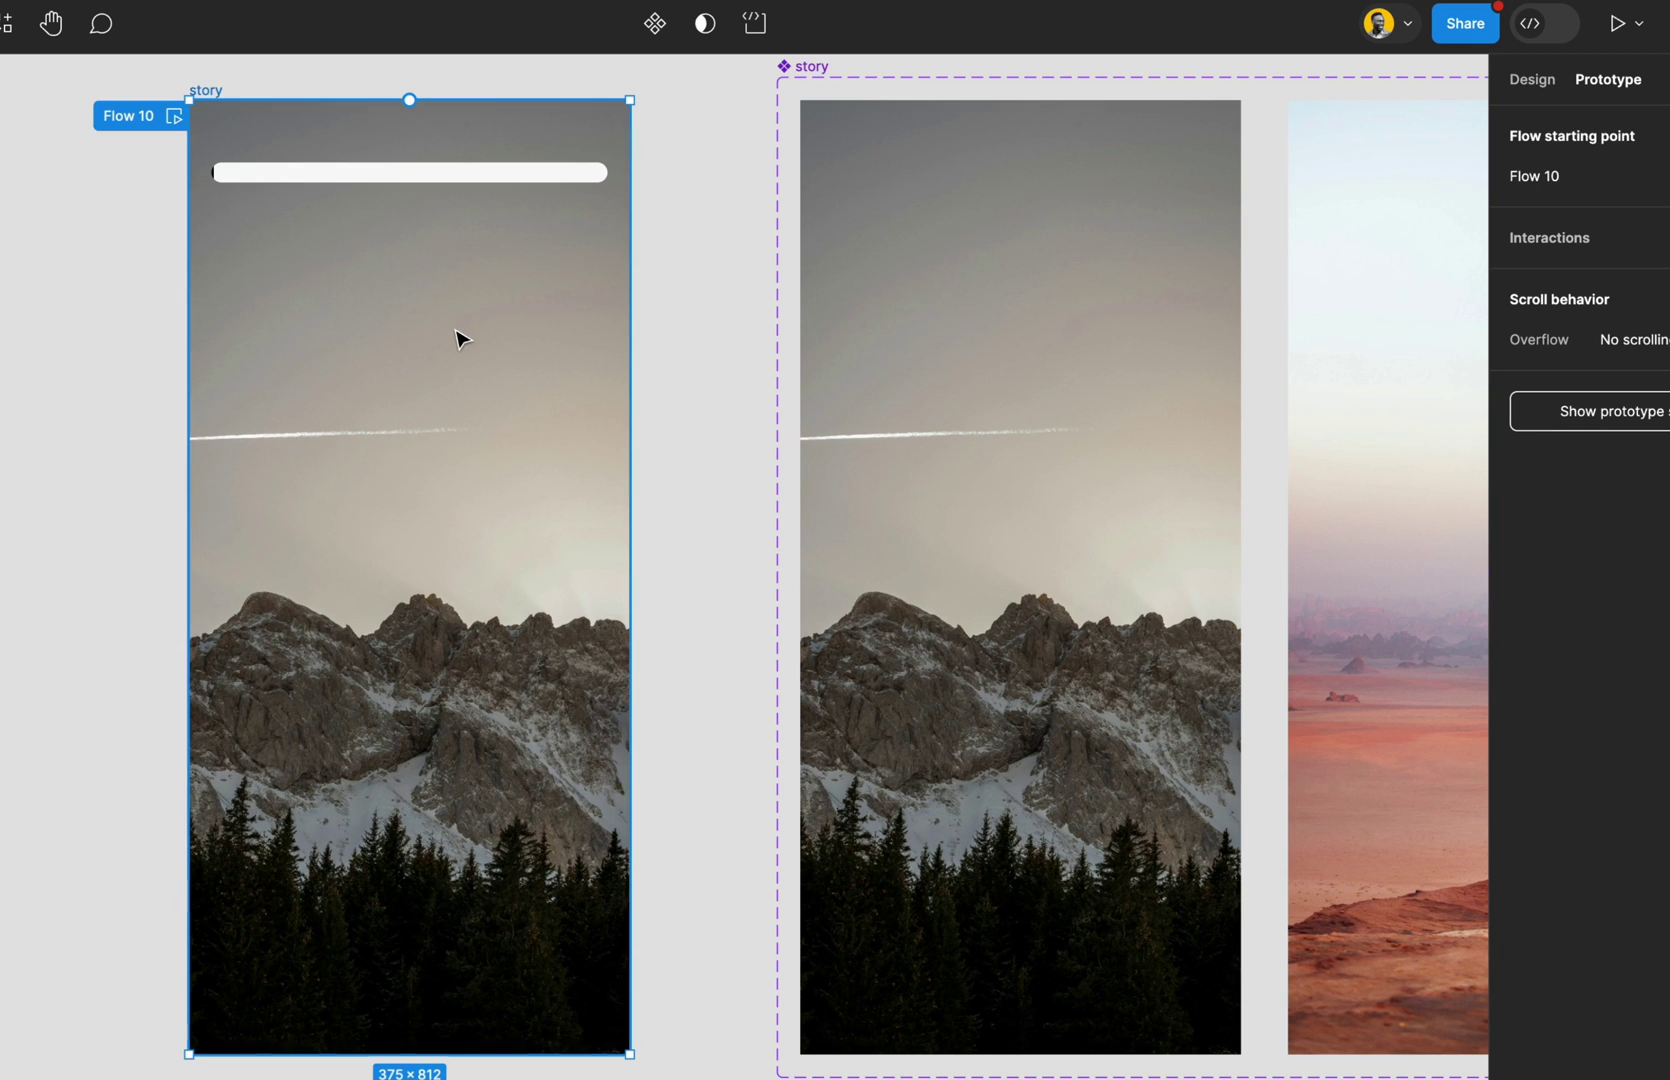
left_click(1006, 293)
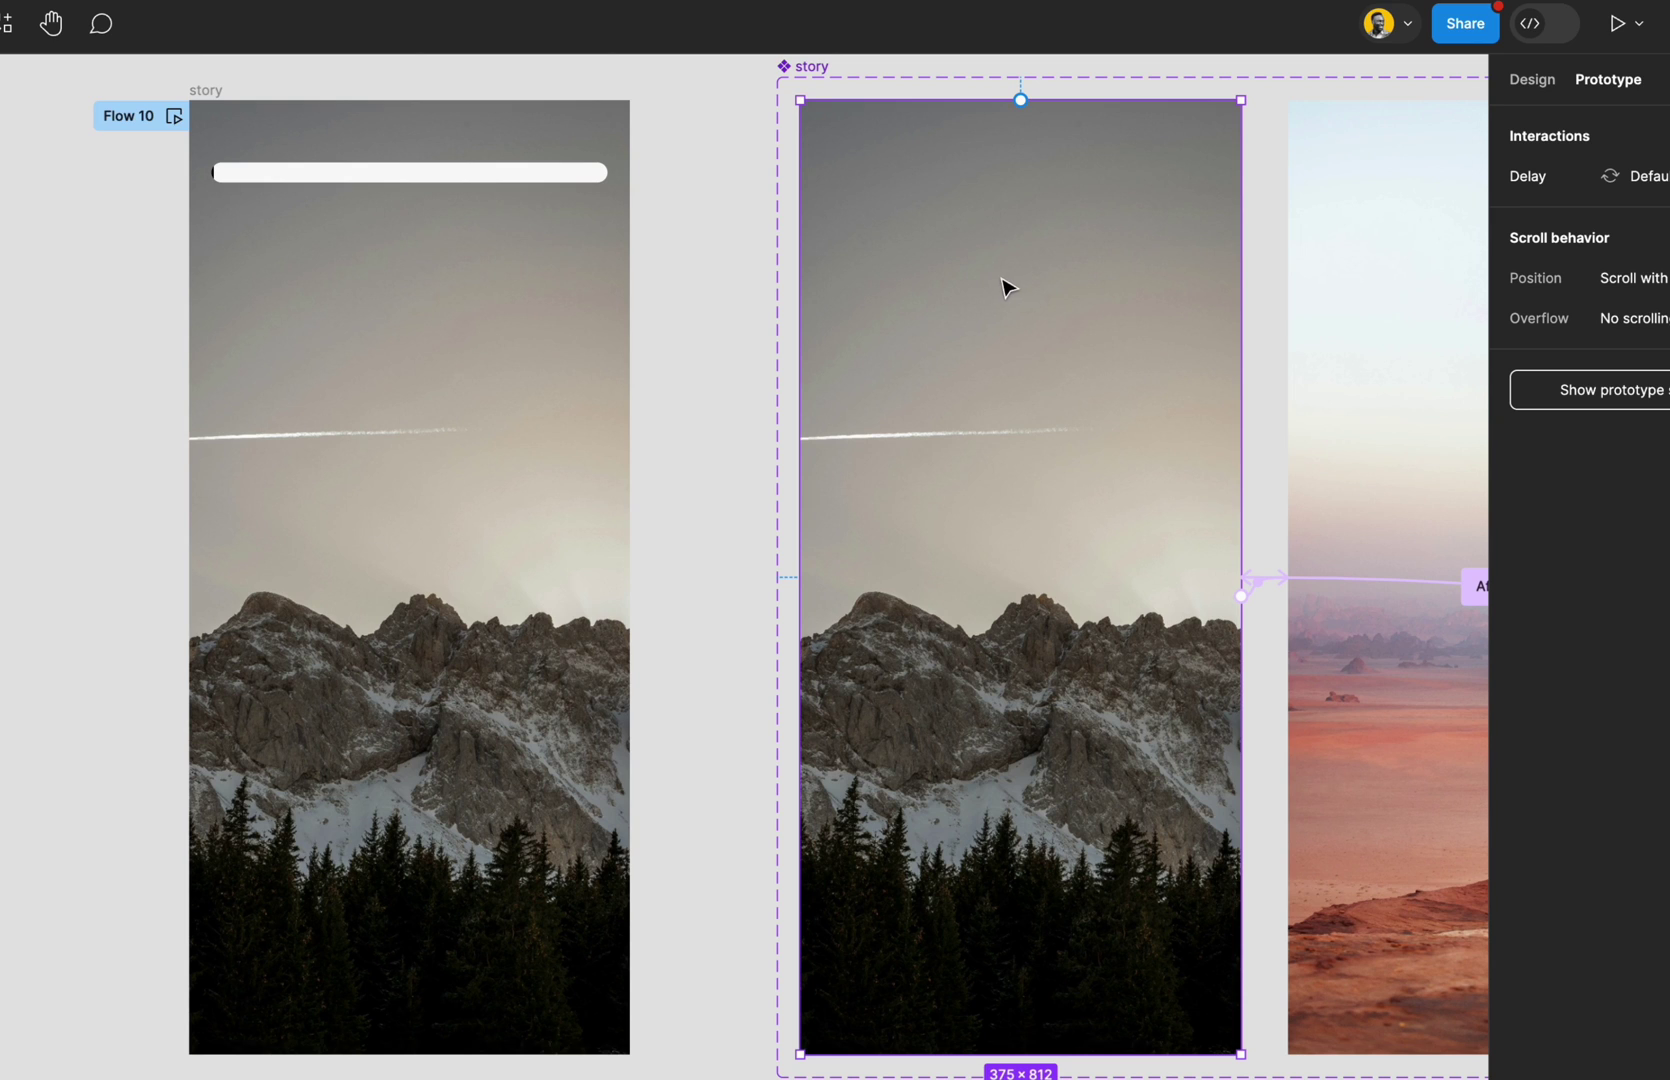
left_click(416, 298)
double_click(416, 298)
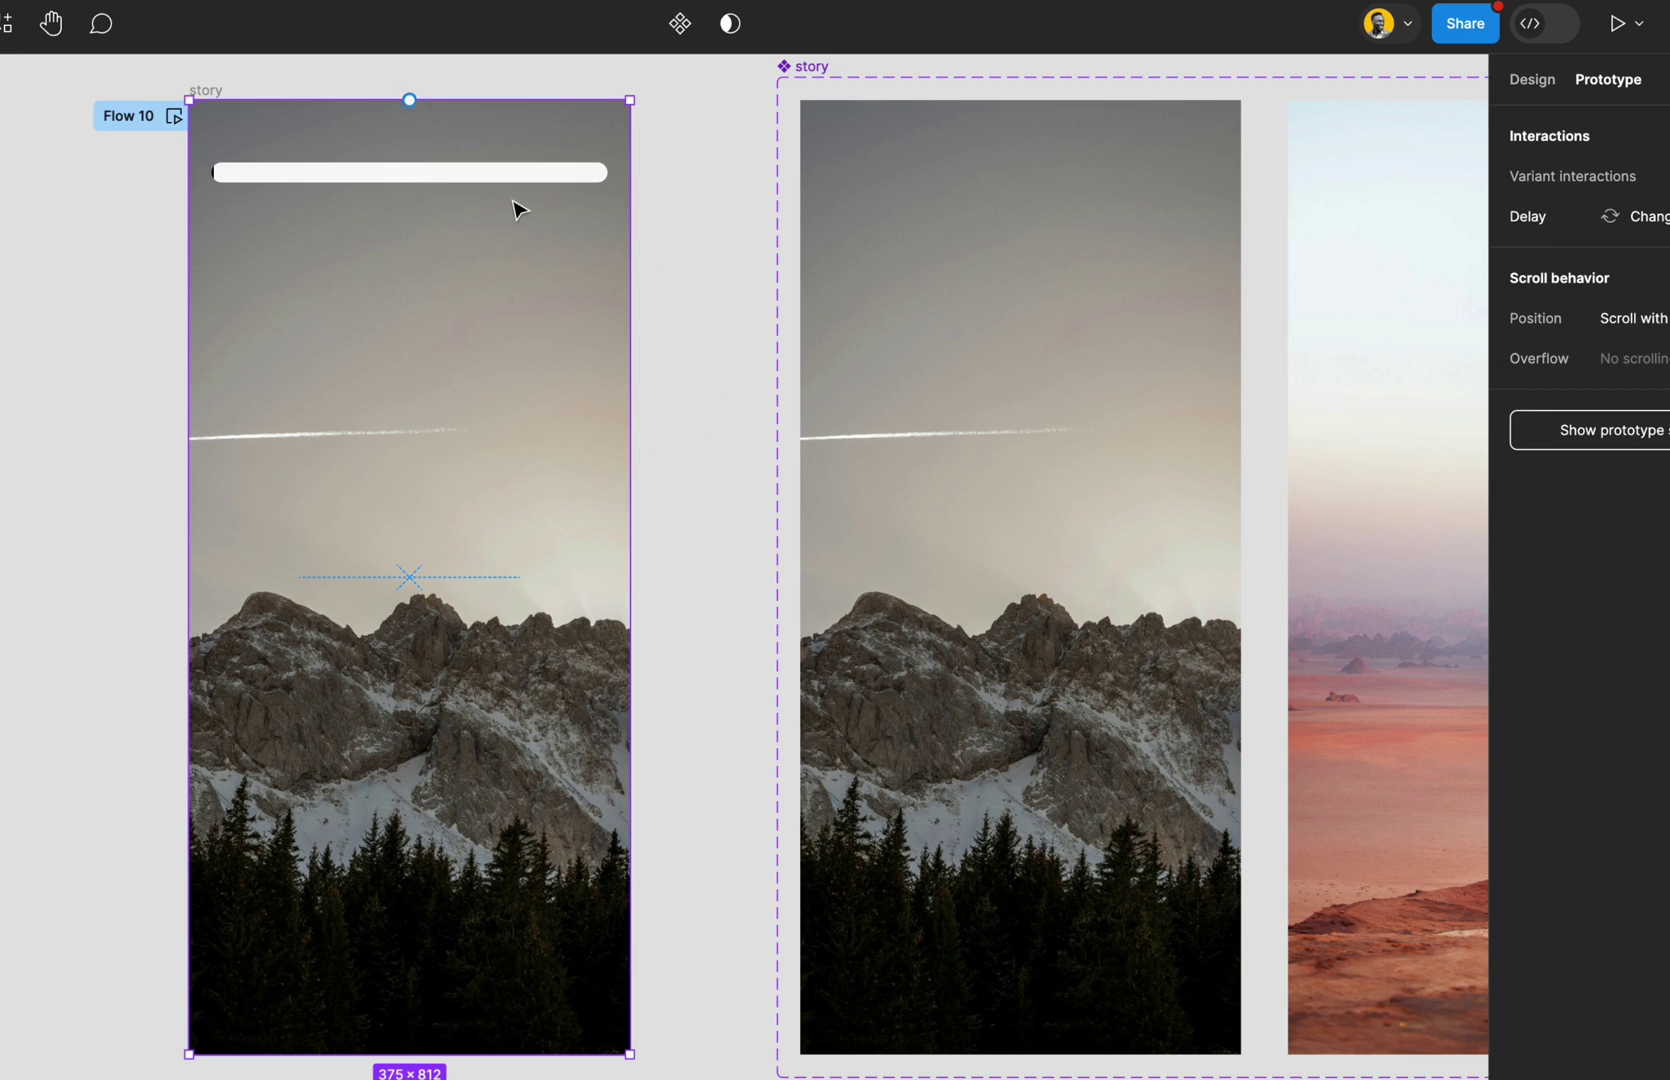
left_click(715, 352)
- Replace the plain progress bar in the story frame with an instance of the nearly empty stepper variant
scroll(705, 340, "up", 5)
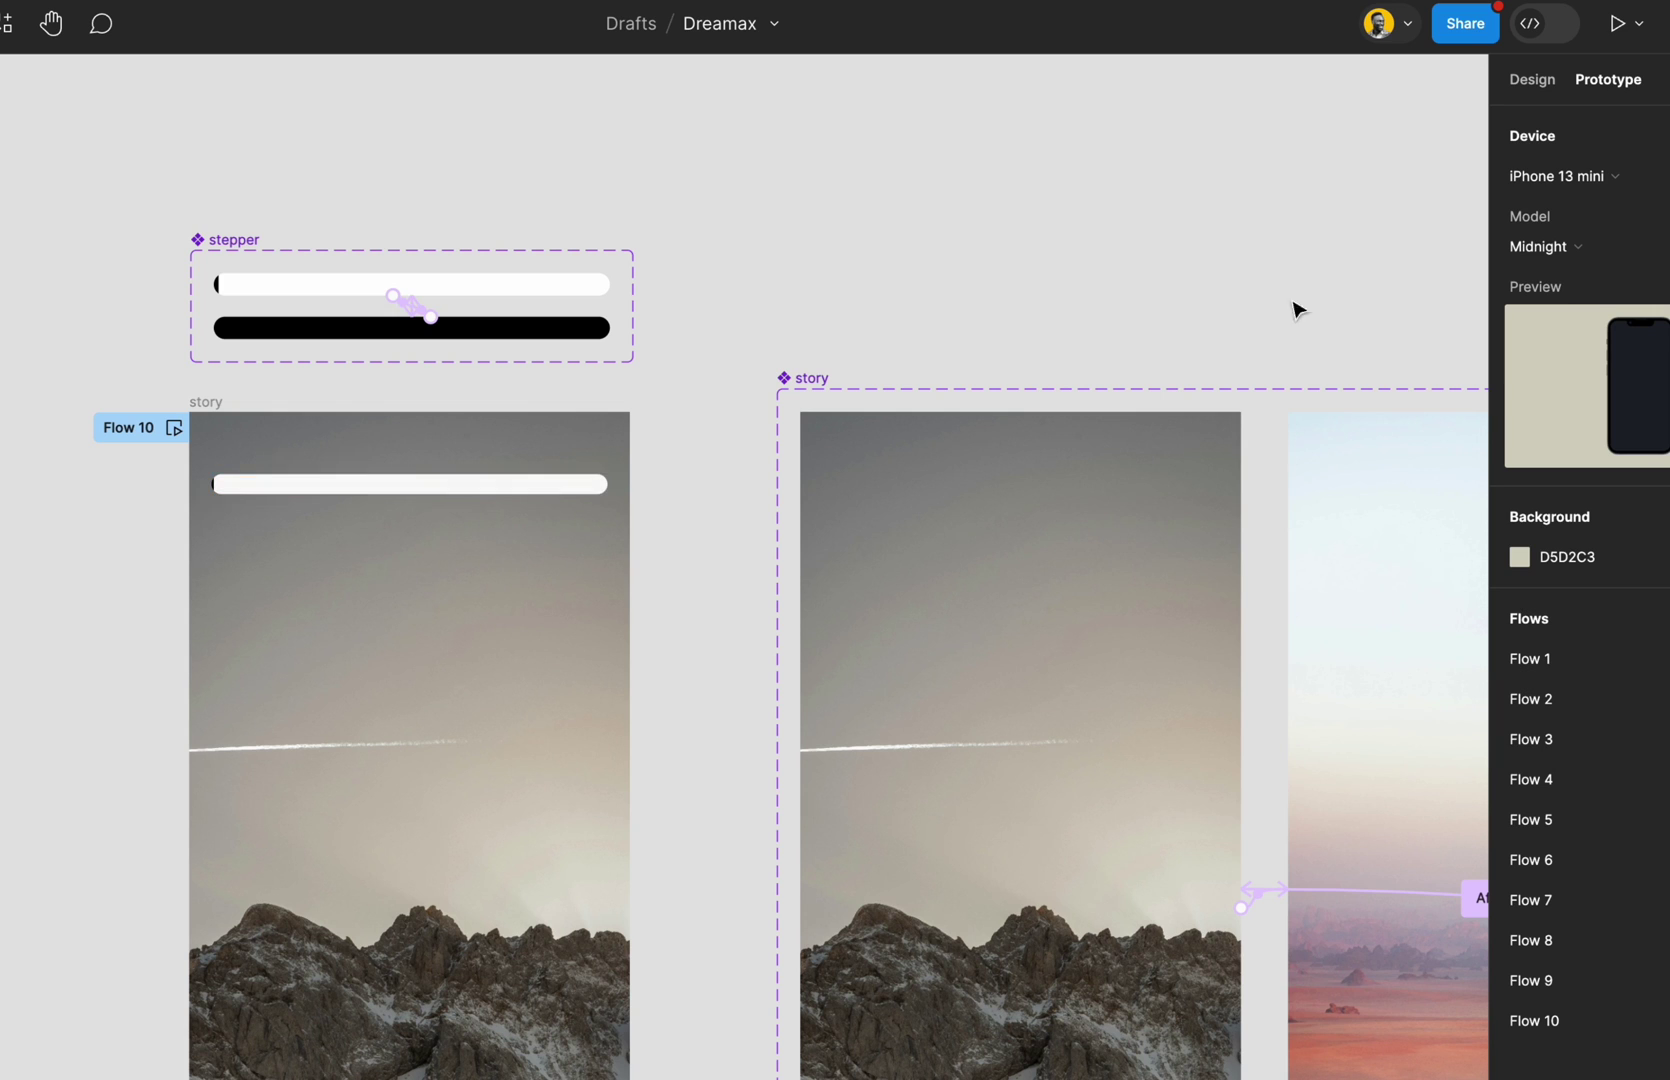
left_click(1532, 80)
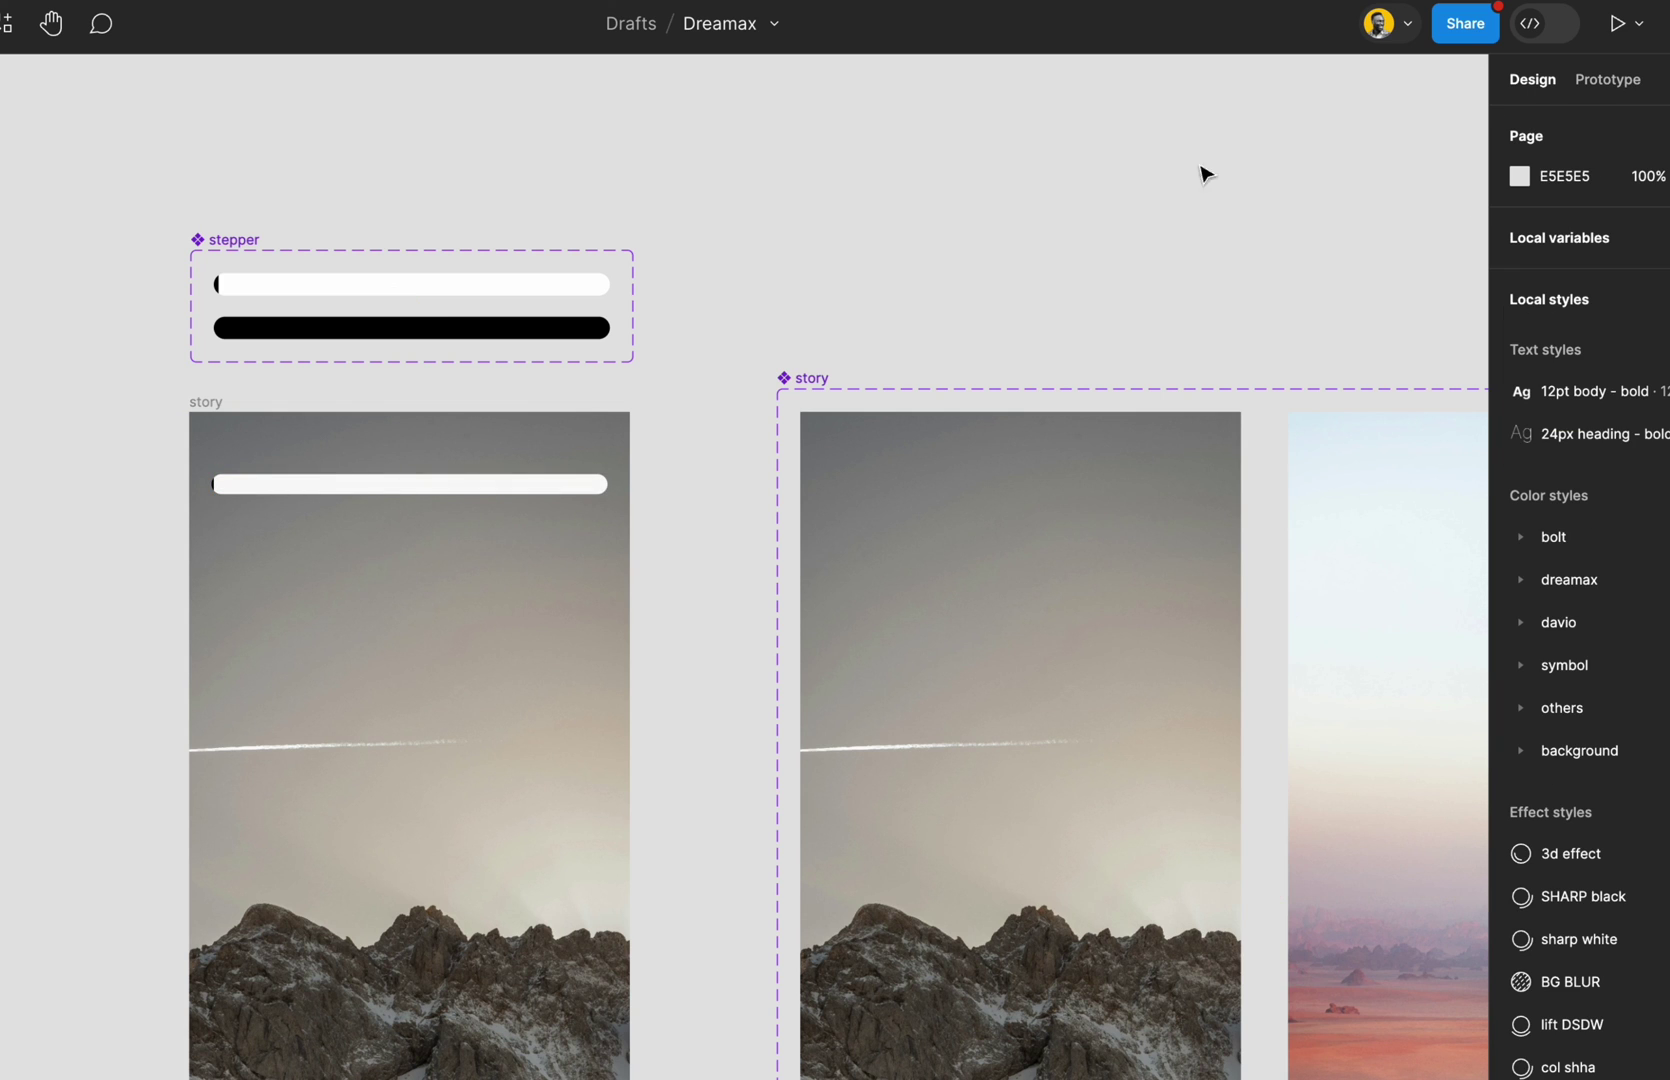
left_click(523, 300)
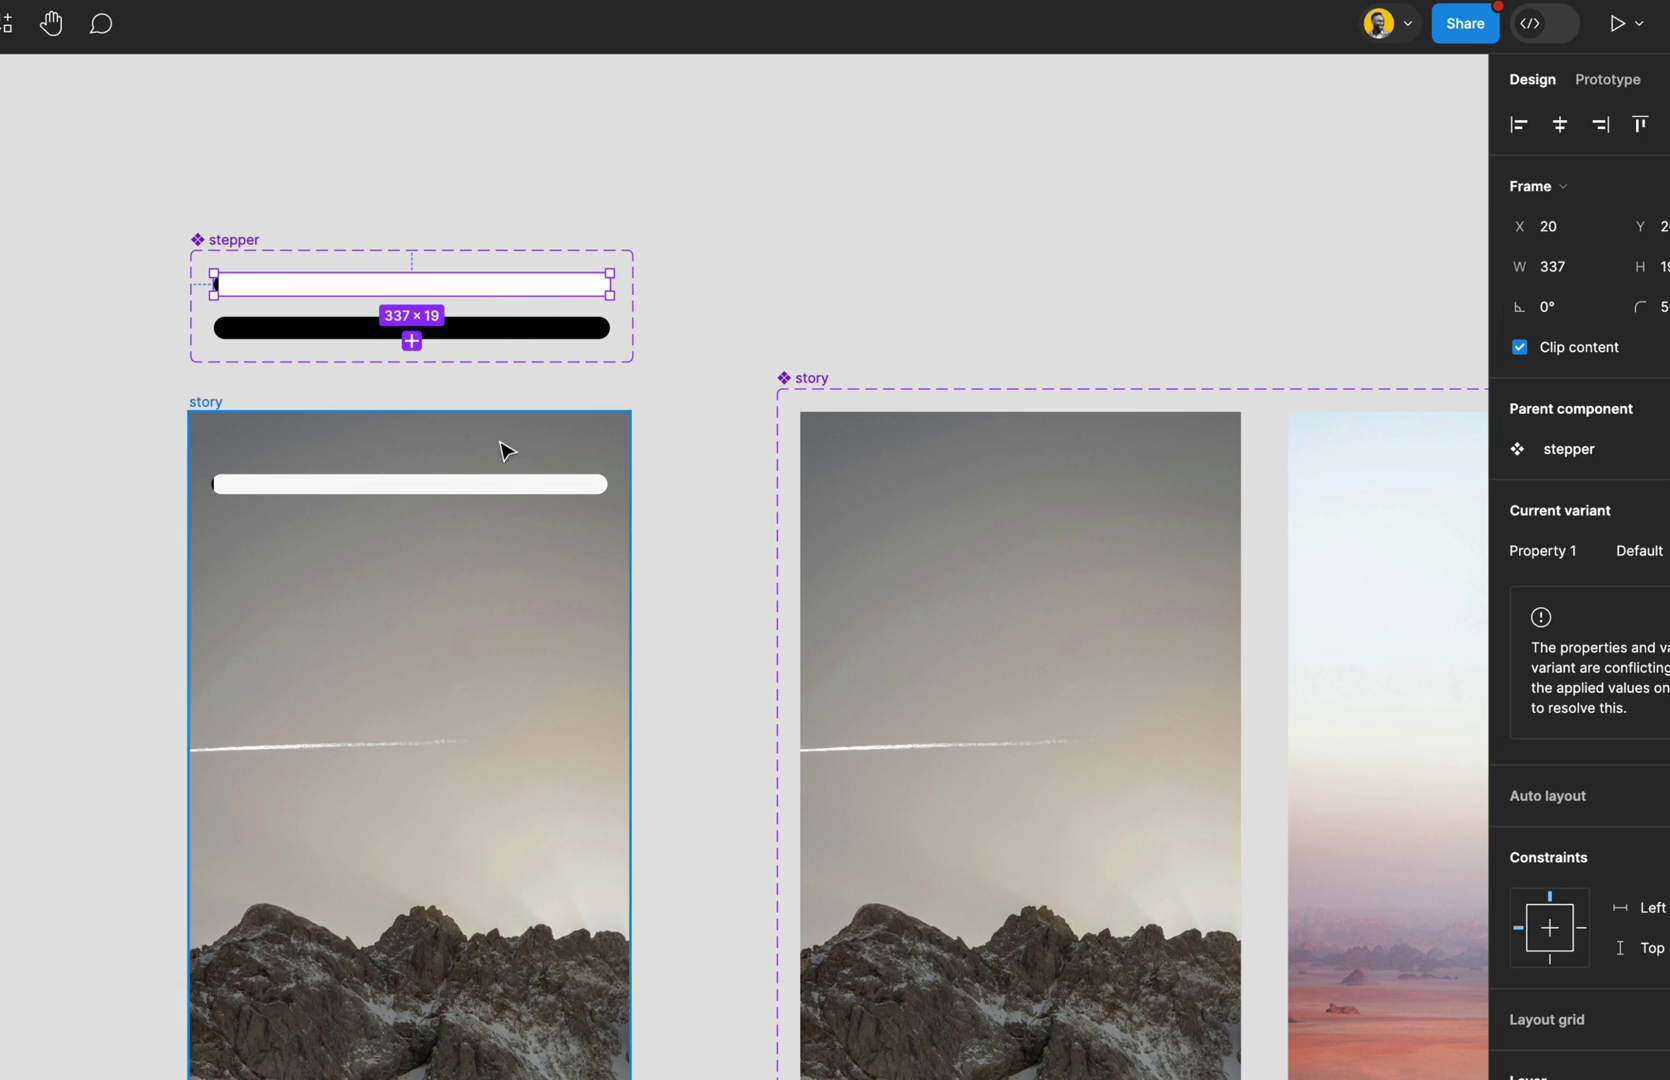
left_click(513, 496)
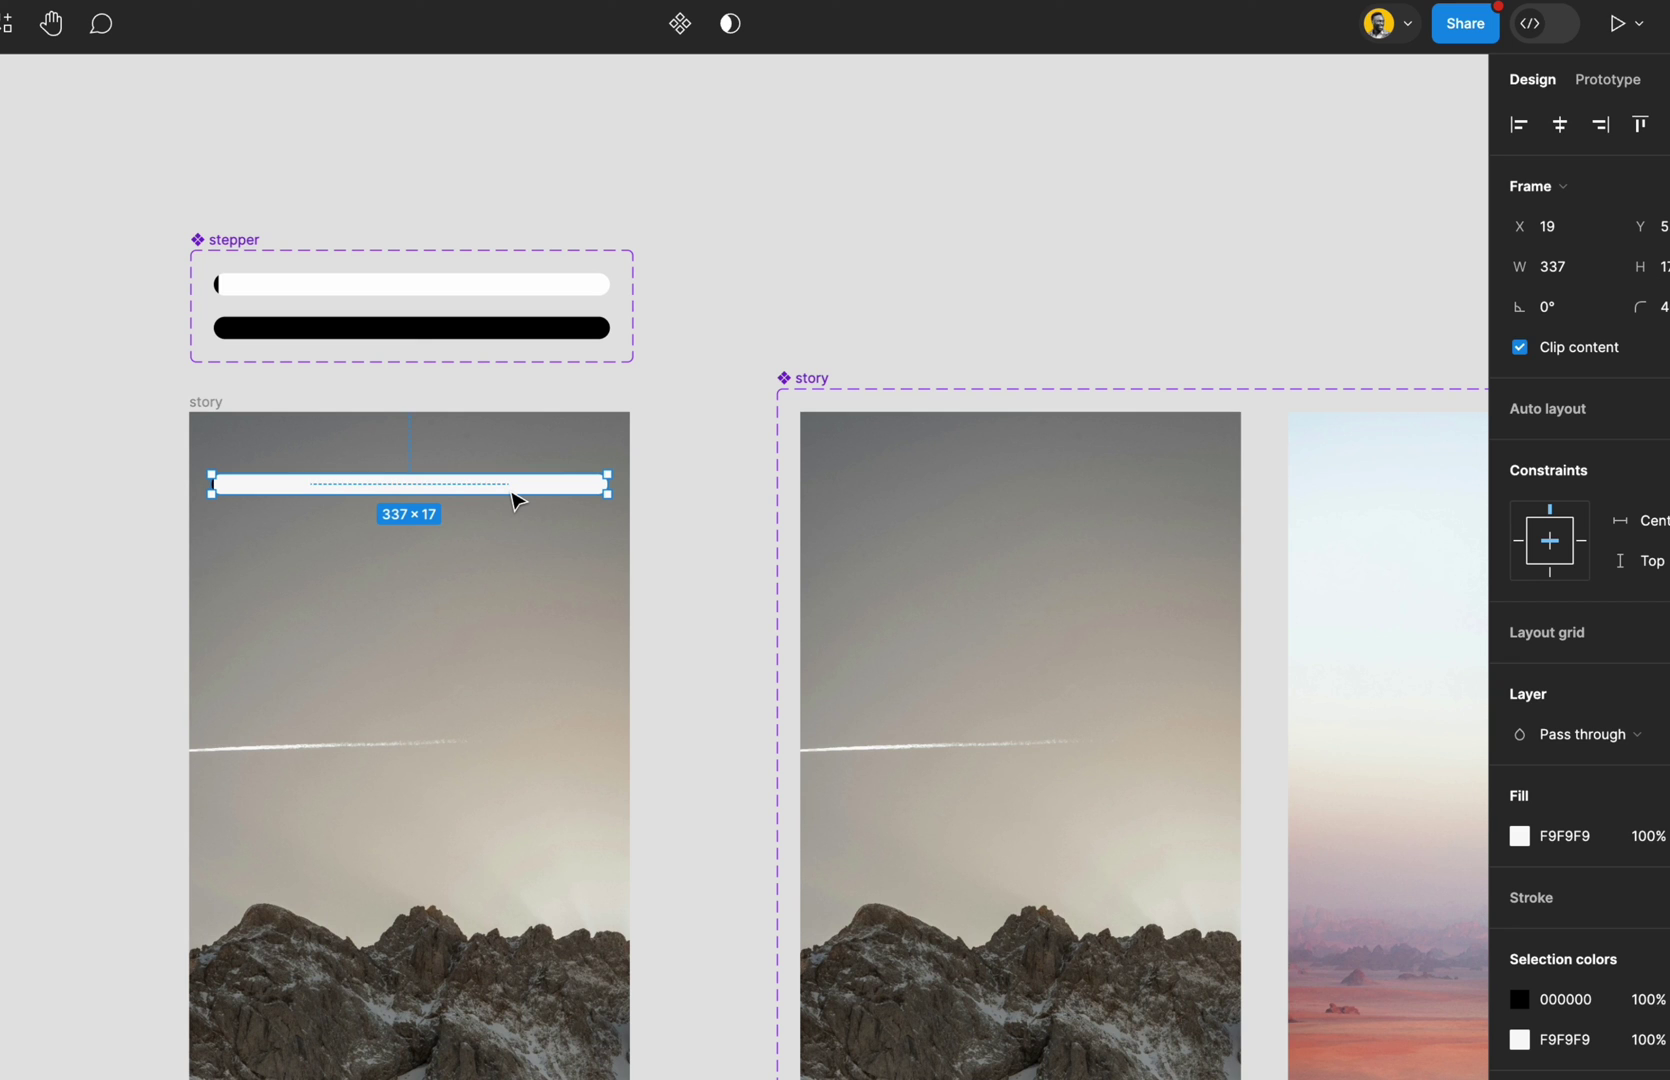
key("super+shift+r")
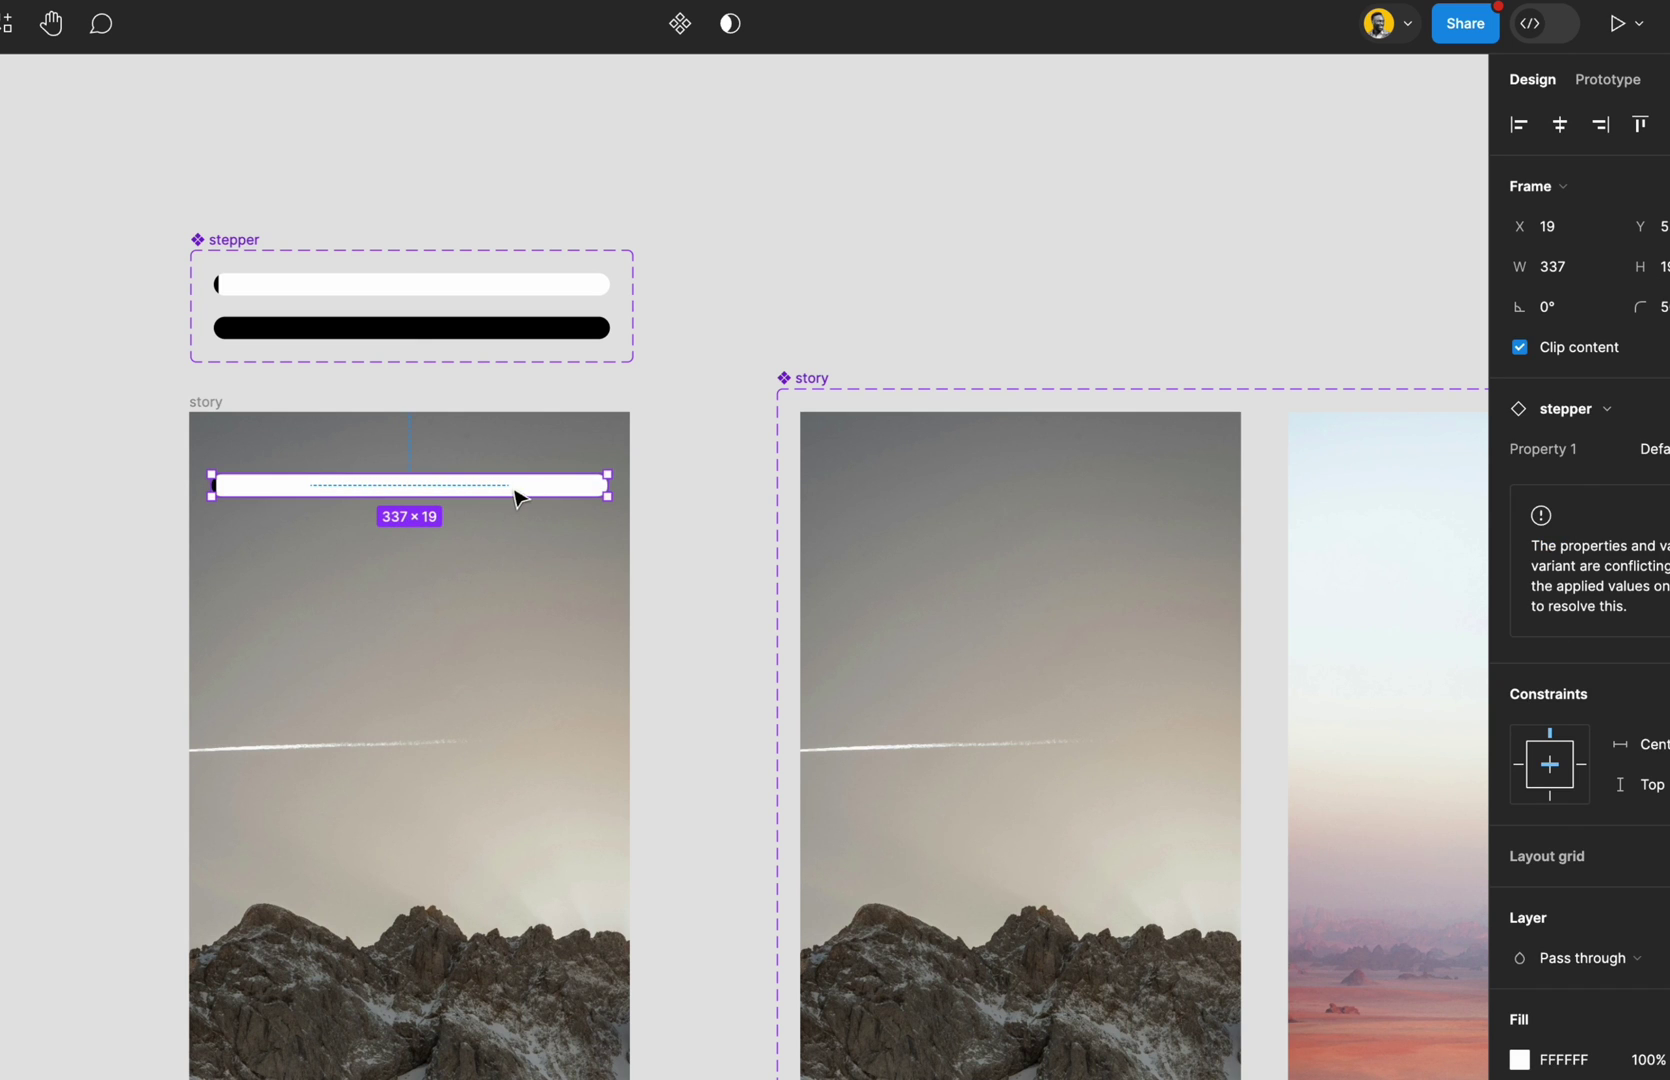
left_click(682, 522)
- Play the story frame's Flow 10 prototype in full screen to watch the photos and progress bar run
scroll(560, 465, "left", 3)
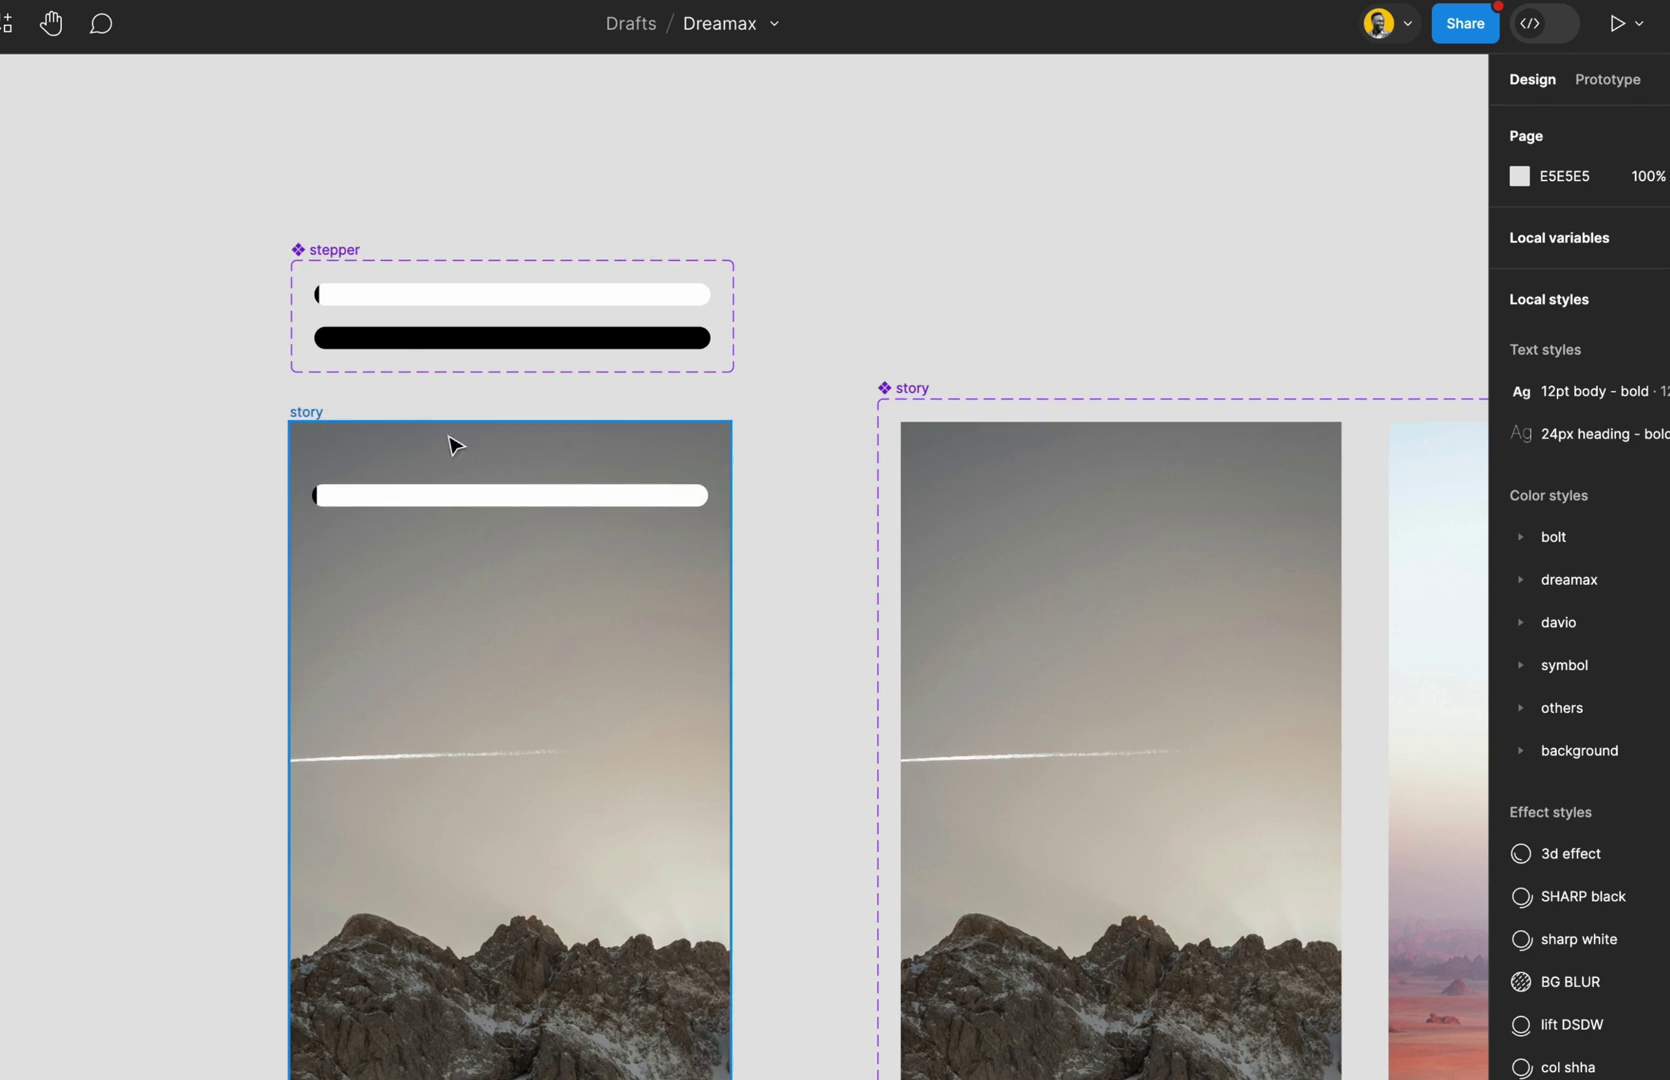
left_click(317, 418)
left_click(1628, 86)
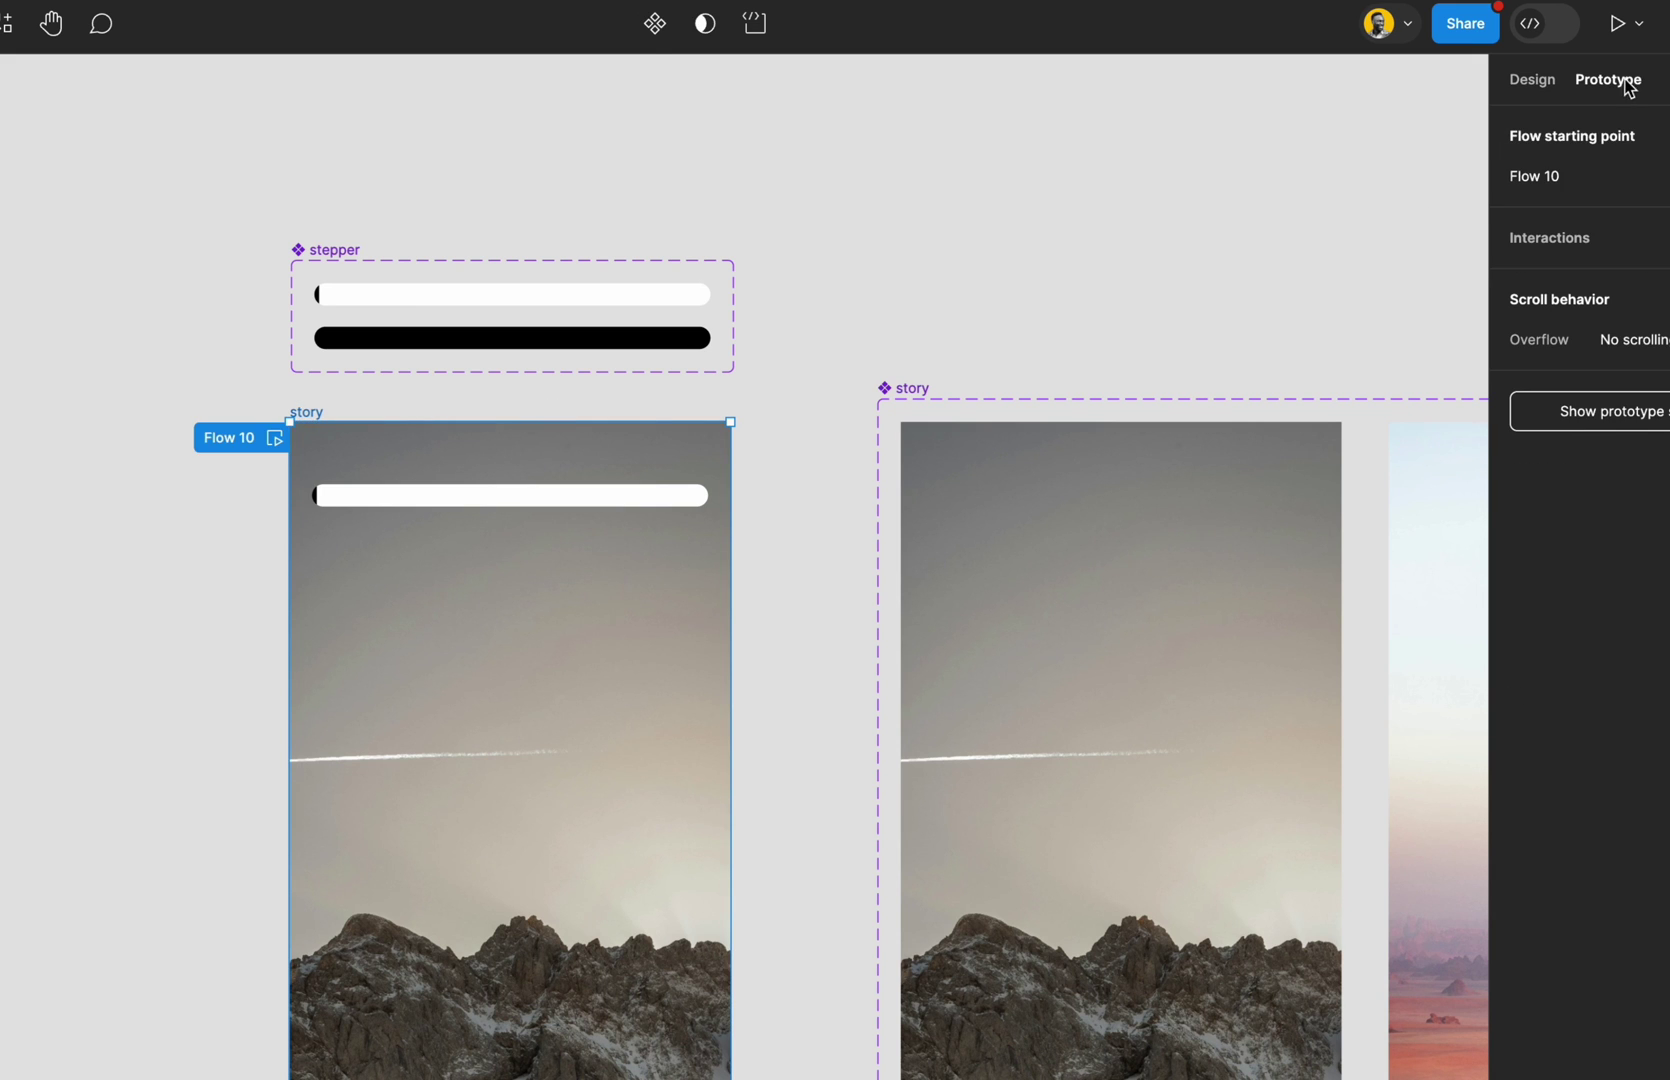
left_click(1657, 194)
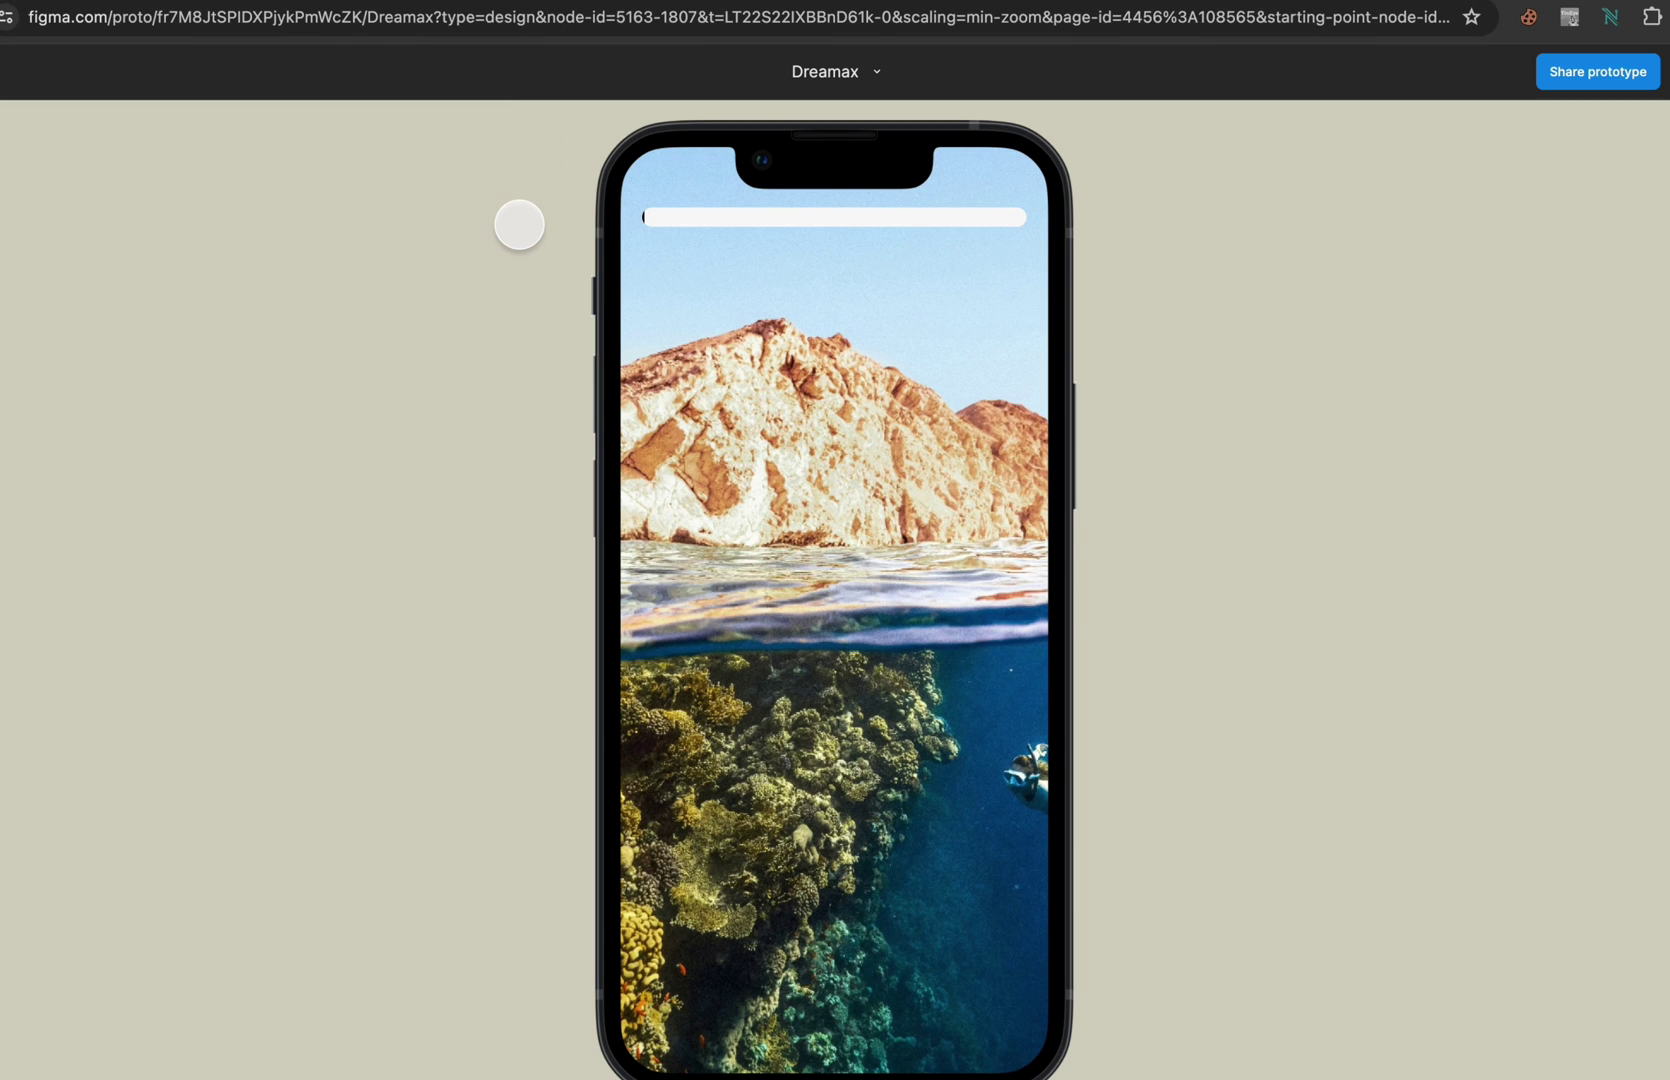
key("ctrl+super+f")
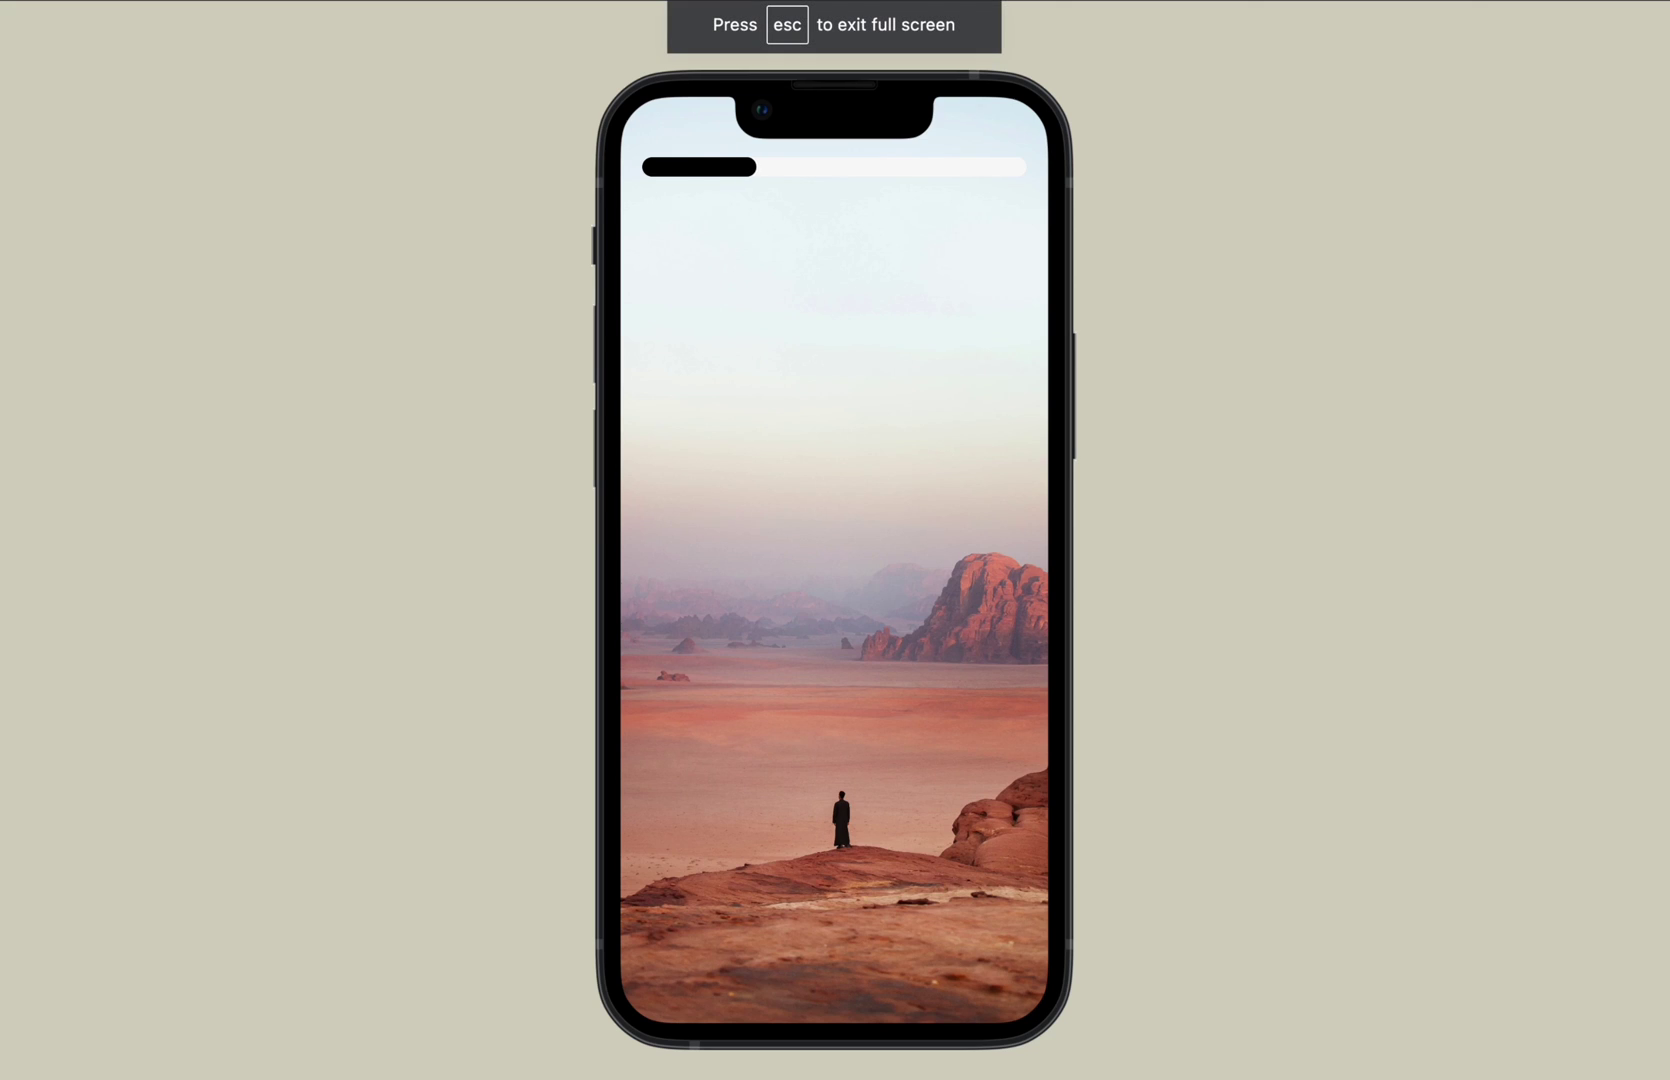